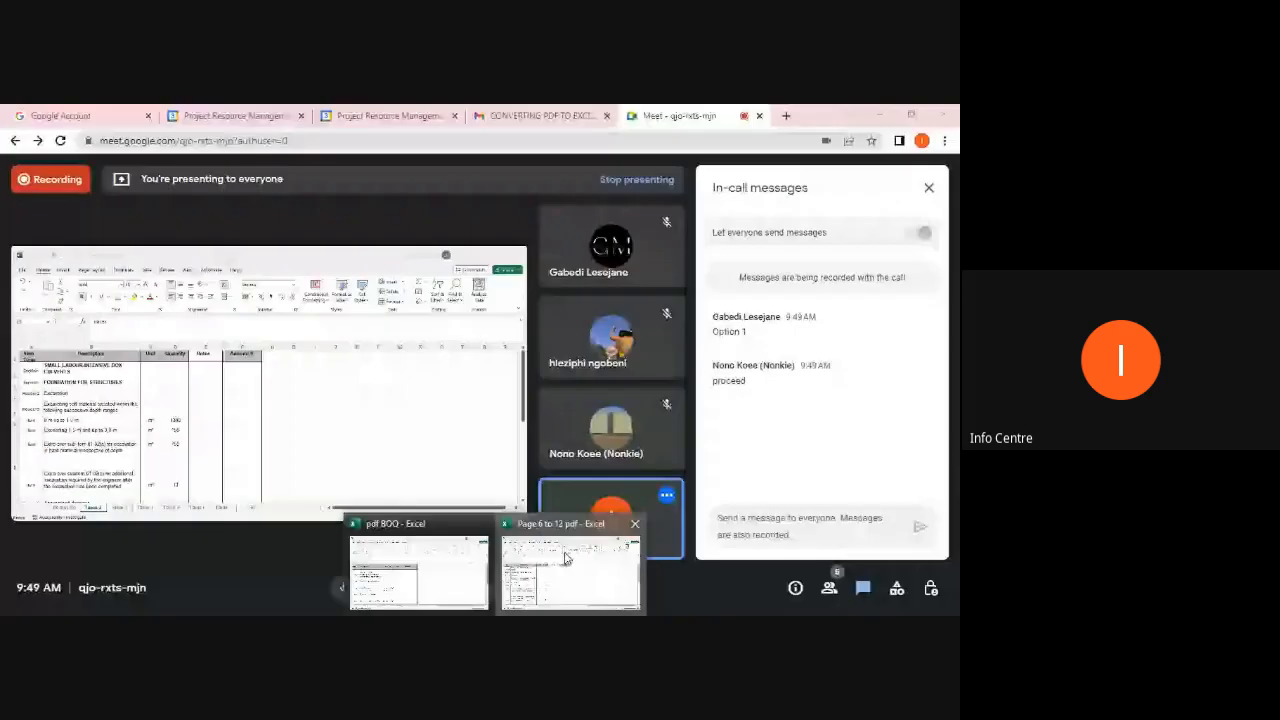
Step: Switch to the Excel workbook "Page 6 to 12 pdf"
click(566, 560)
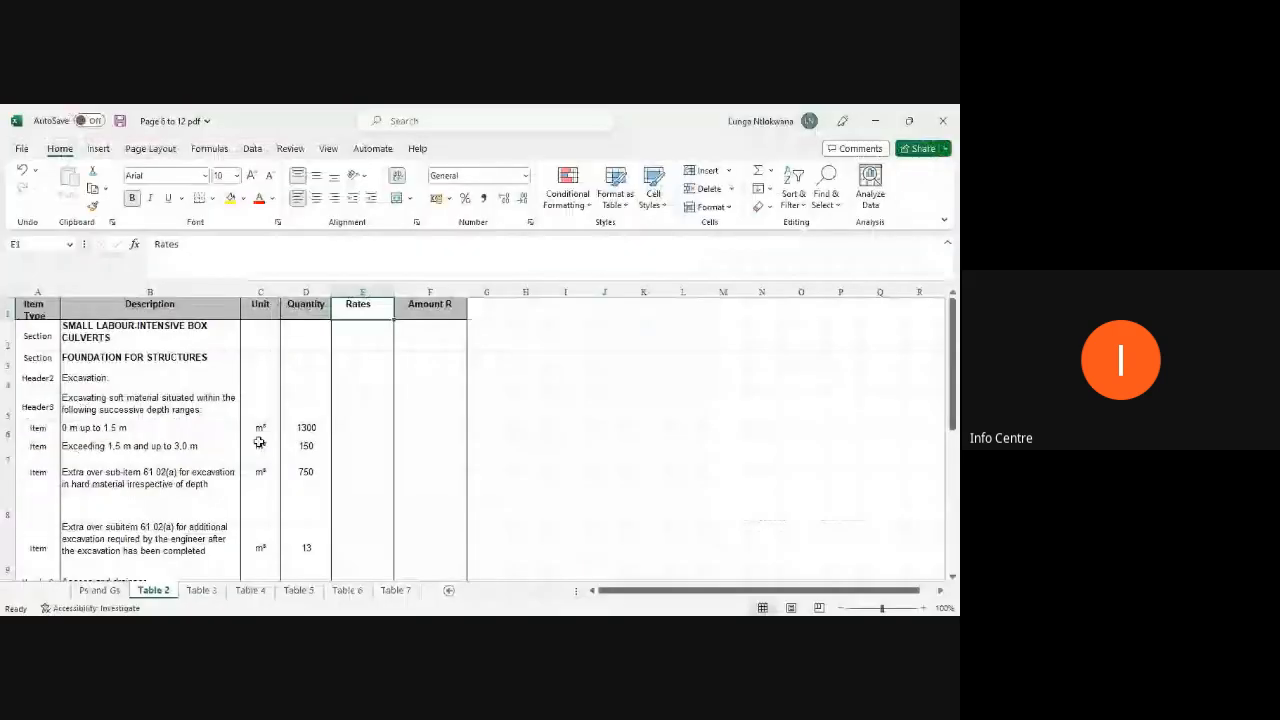
click(604, 453)
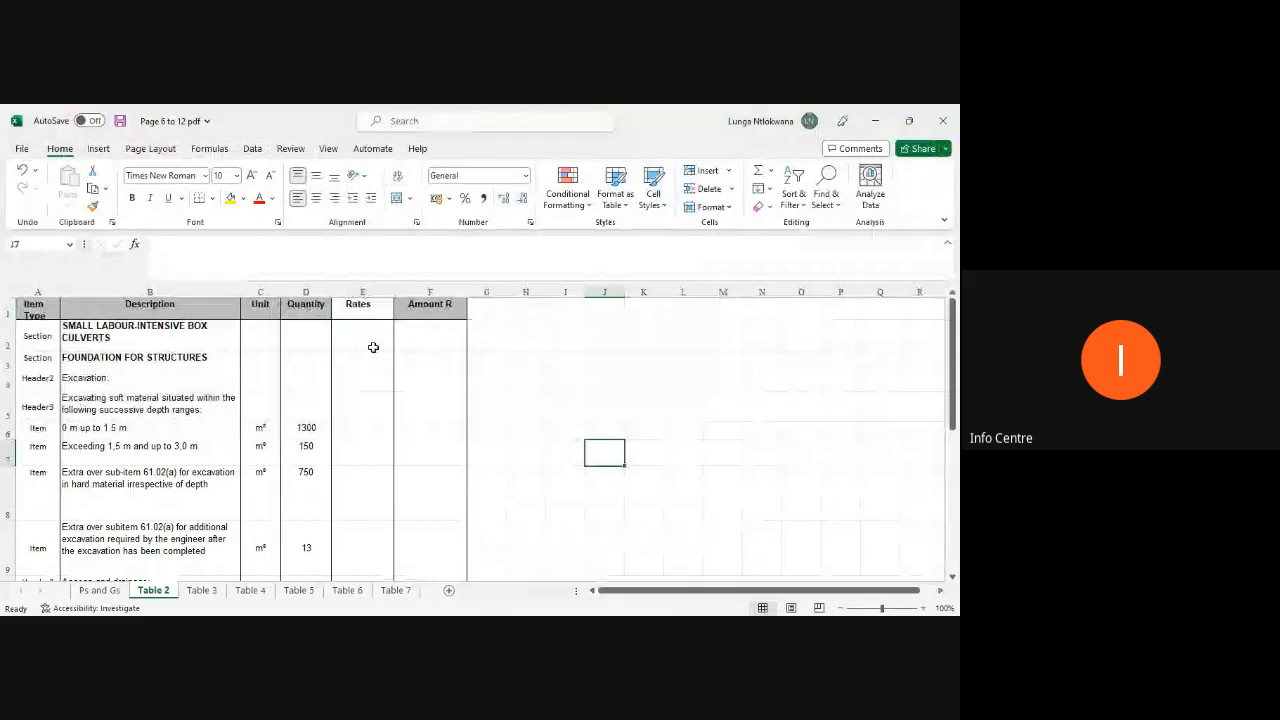
Step: Review the column headings of Table 2 from Item Type across to Amount R
click(34, 310)
key(Right)
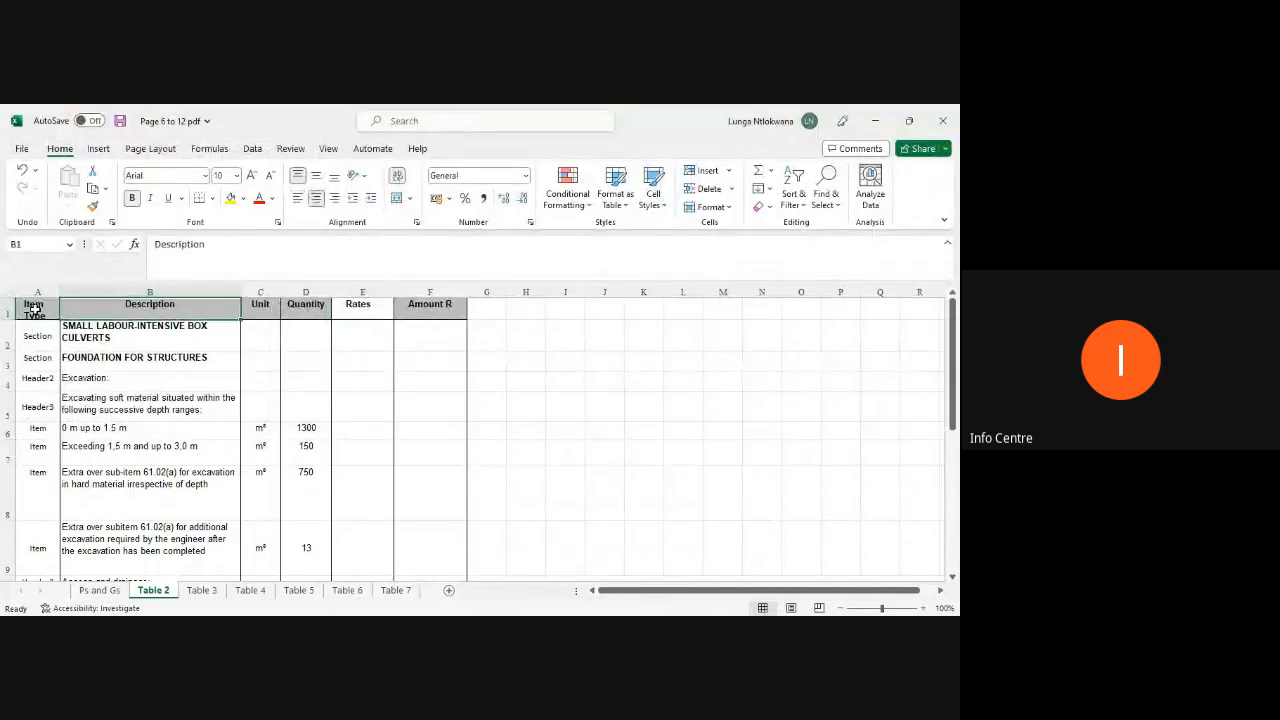
key(Right)
key(Right)
key(Right)
key(Right)
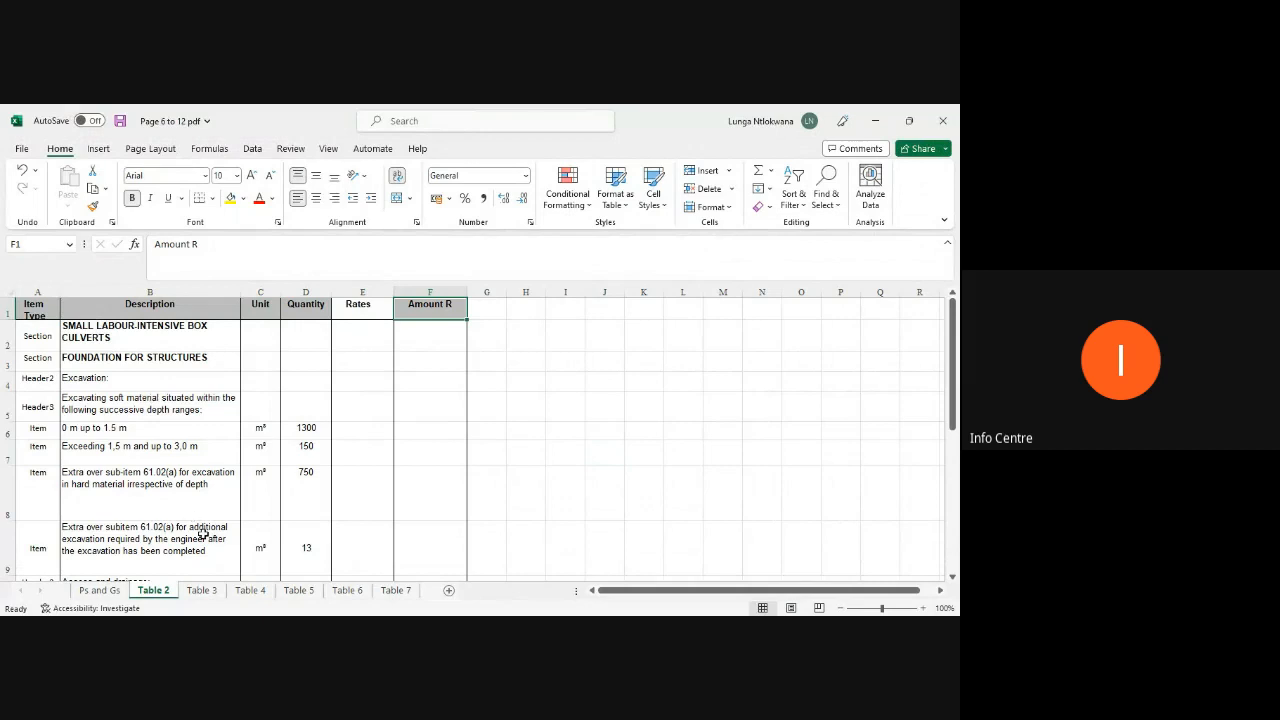
Step: Open Table 3 and delete its title row at the top of the sheet
click(204, 592)
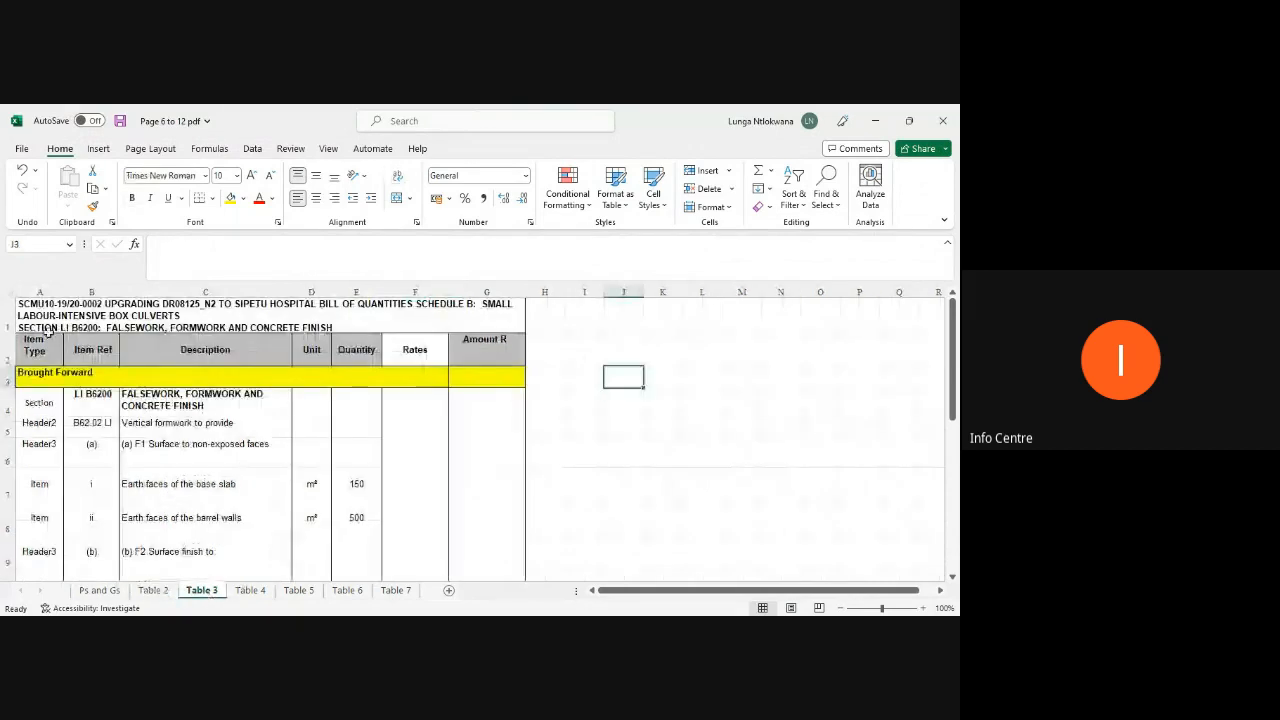
click(8, 322)
right_click(8, 322)
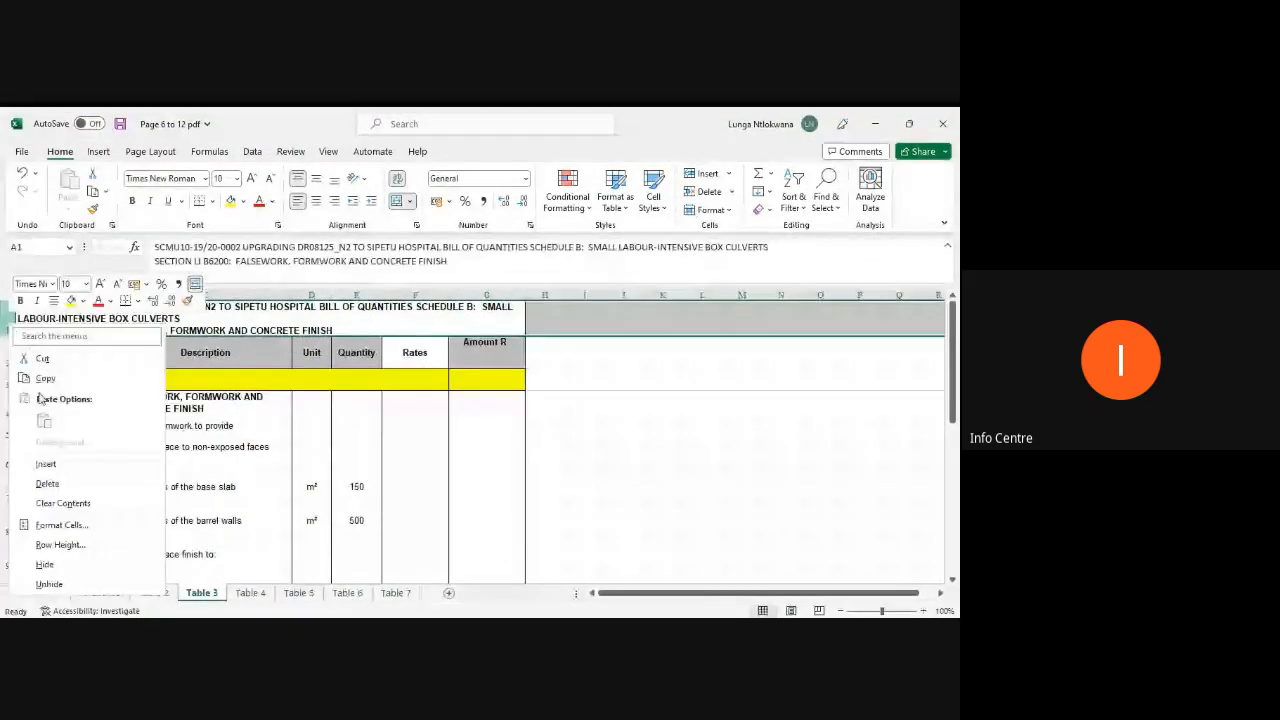
click(47, 483)
Step: Delete the yellow Brought Forward row beneath the headings on Table 3
click(10, 342)
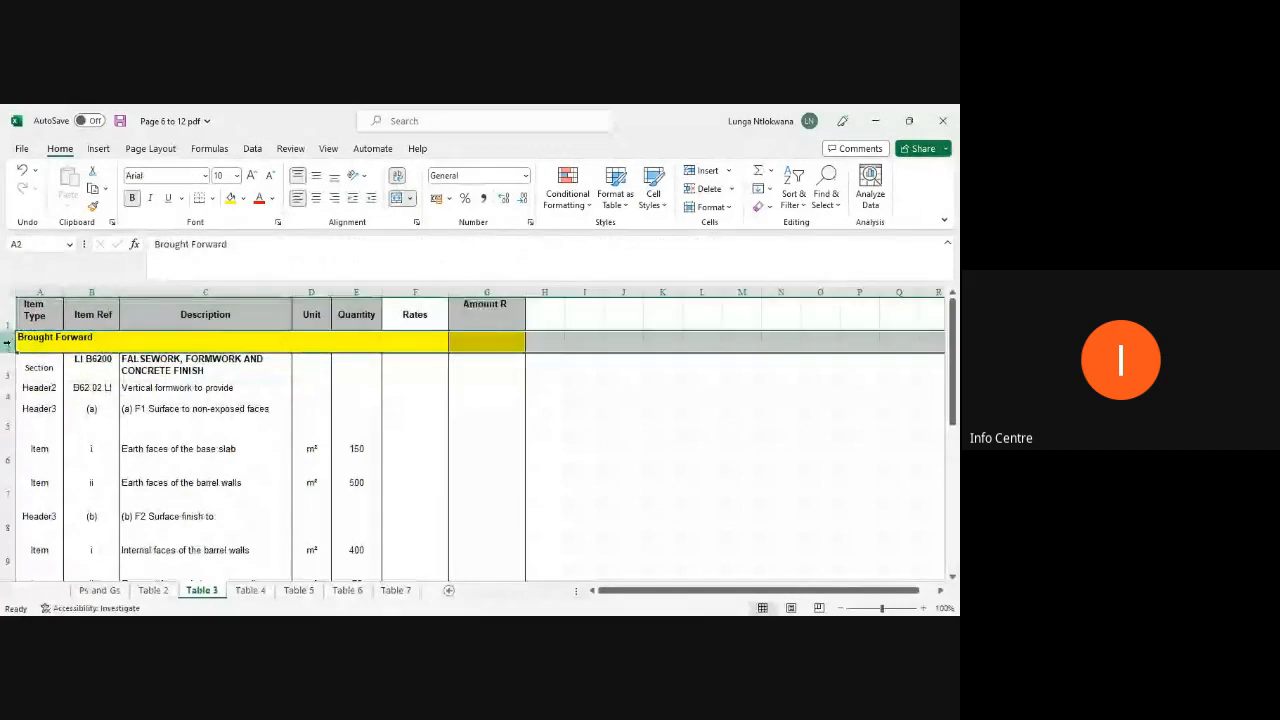
right_click(10, 342)
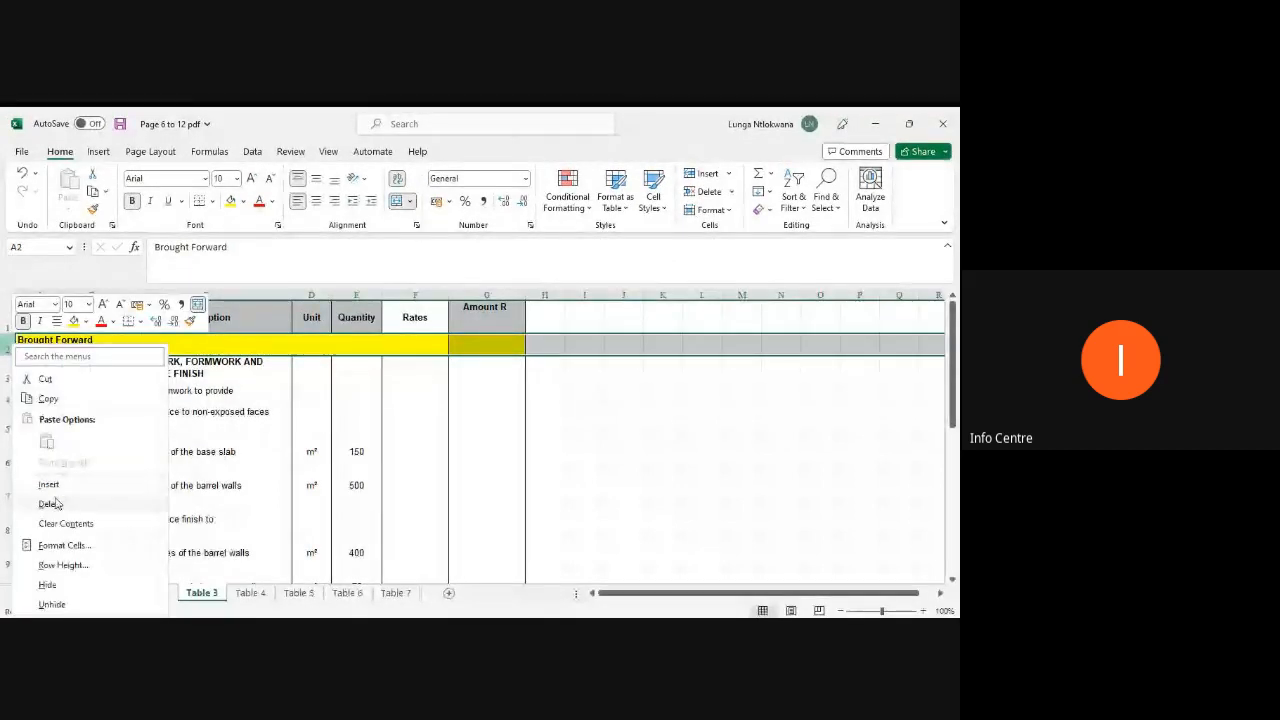
click(57, 503)
Step: Delete the yellow Carried Forward row at the bottom of the Table 3 table
scroll(72, 436, down, 1)
scroll(72, 436, down, 4)
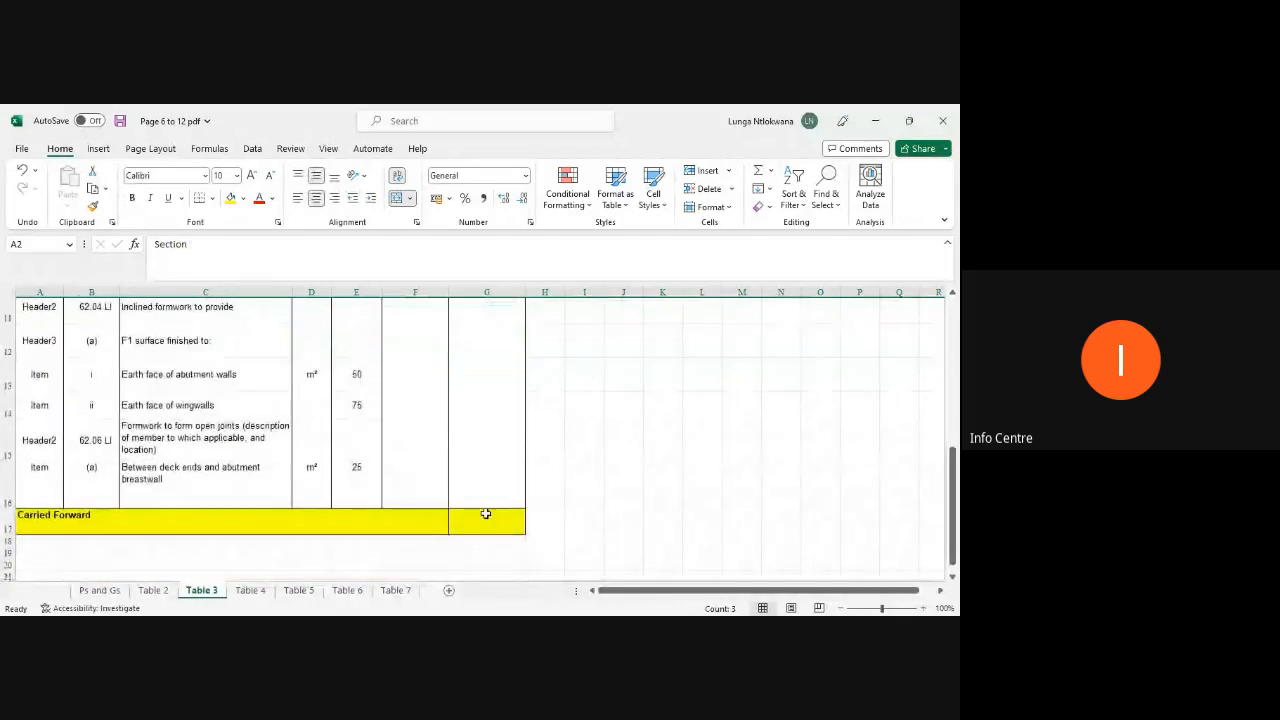
click(7, 516)
right_click(7, 516)
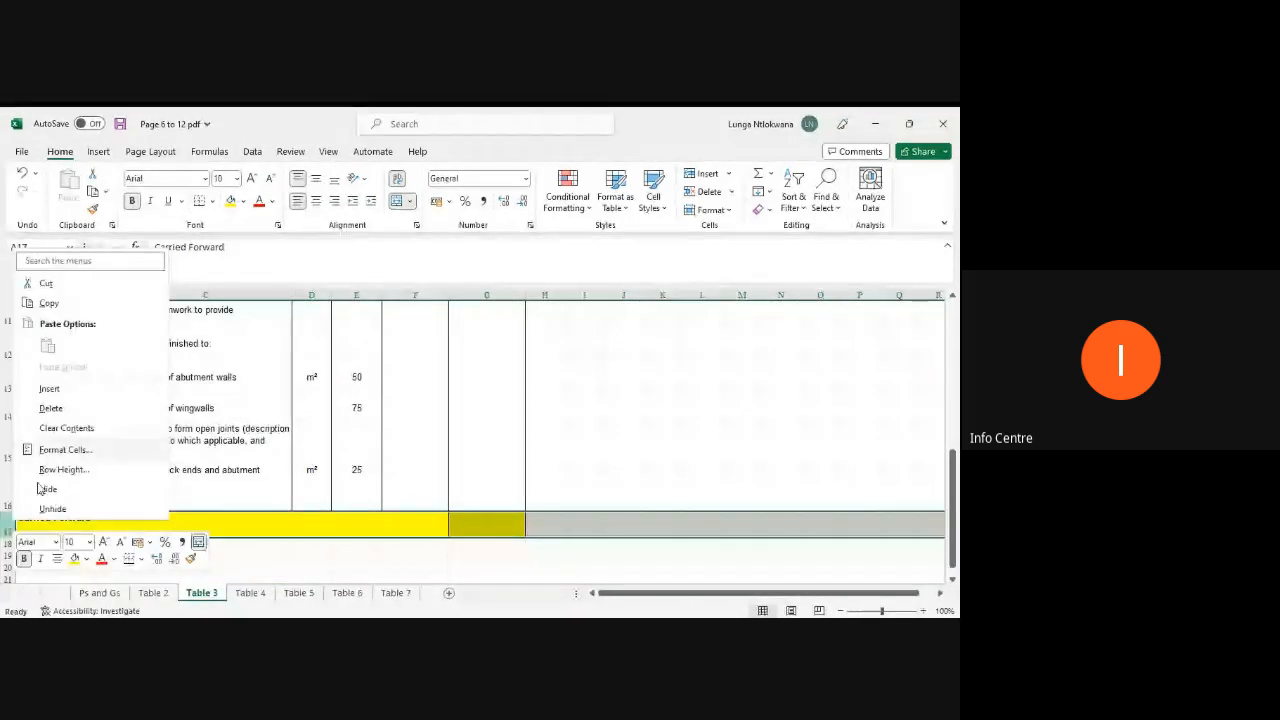
click(52, 406)
Step: Select the whole Table 3 table and unmerge its merged cells
drag(483, 482, 40, 300)
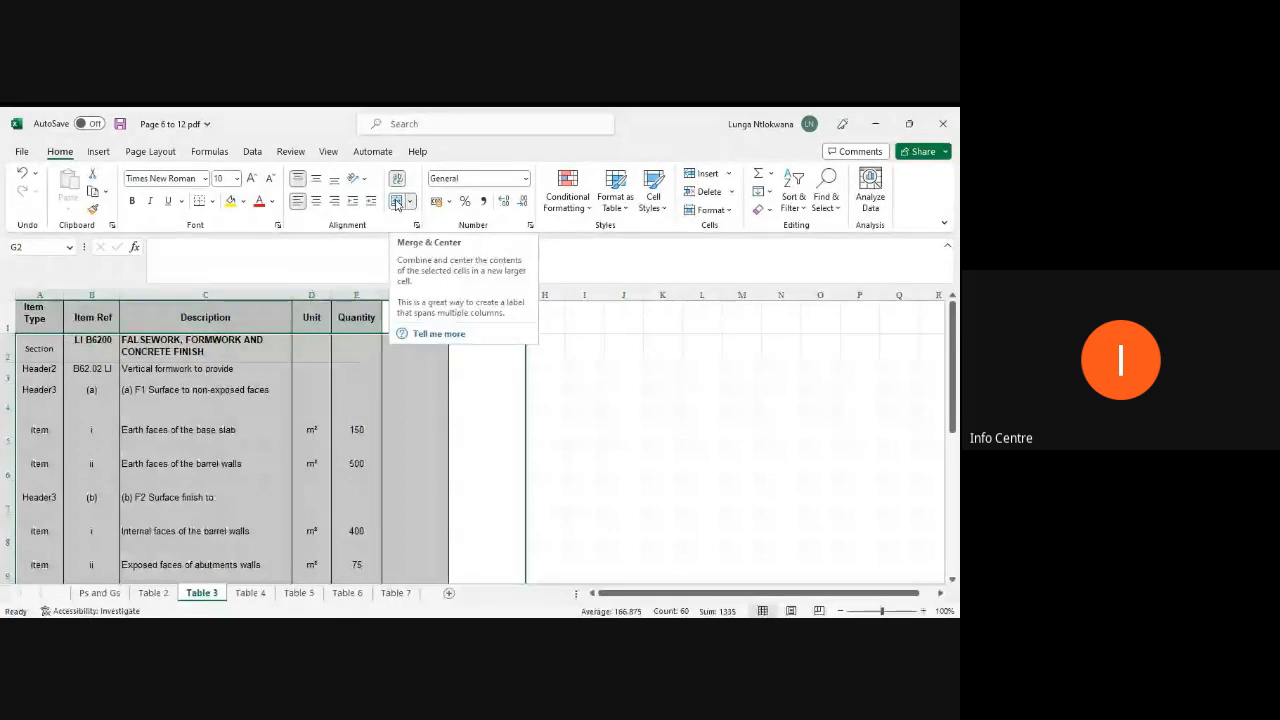
click(396, 203)
scroll(404, 441, down, 4)
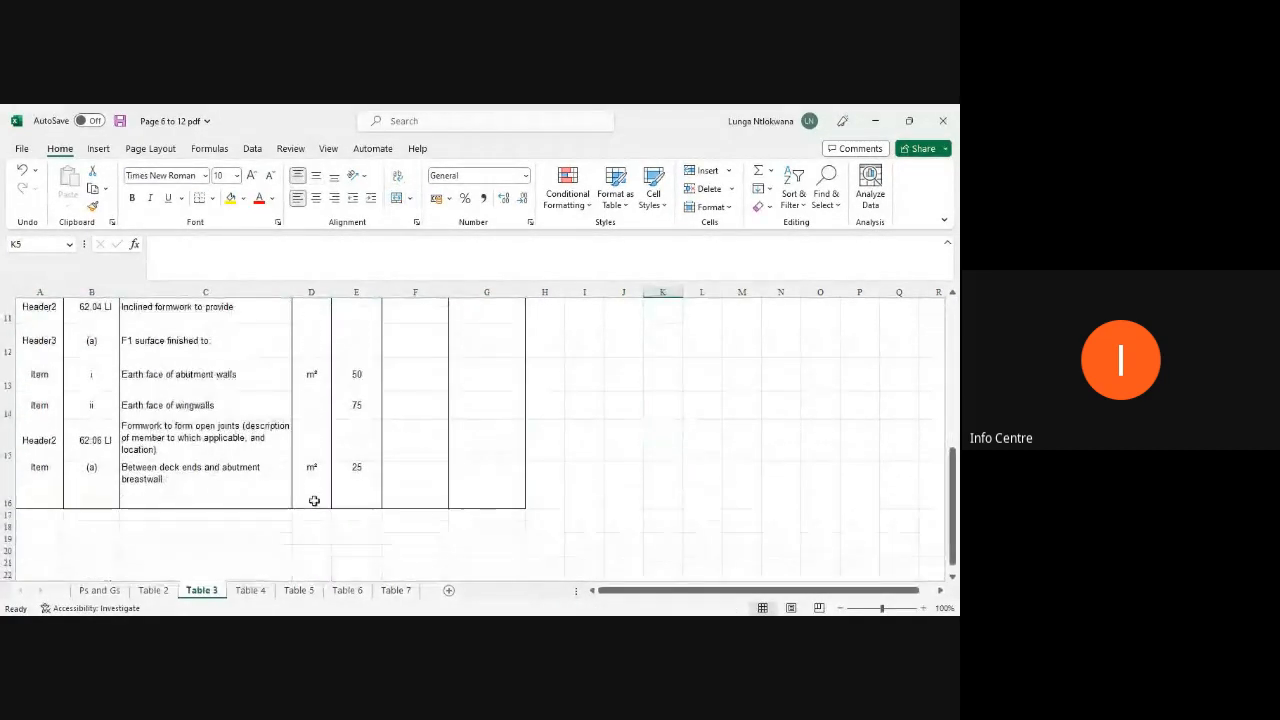
scroll(287, 474, up, 4)
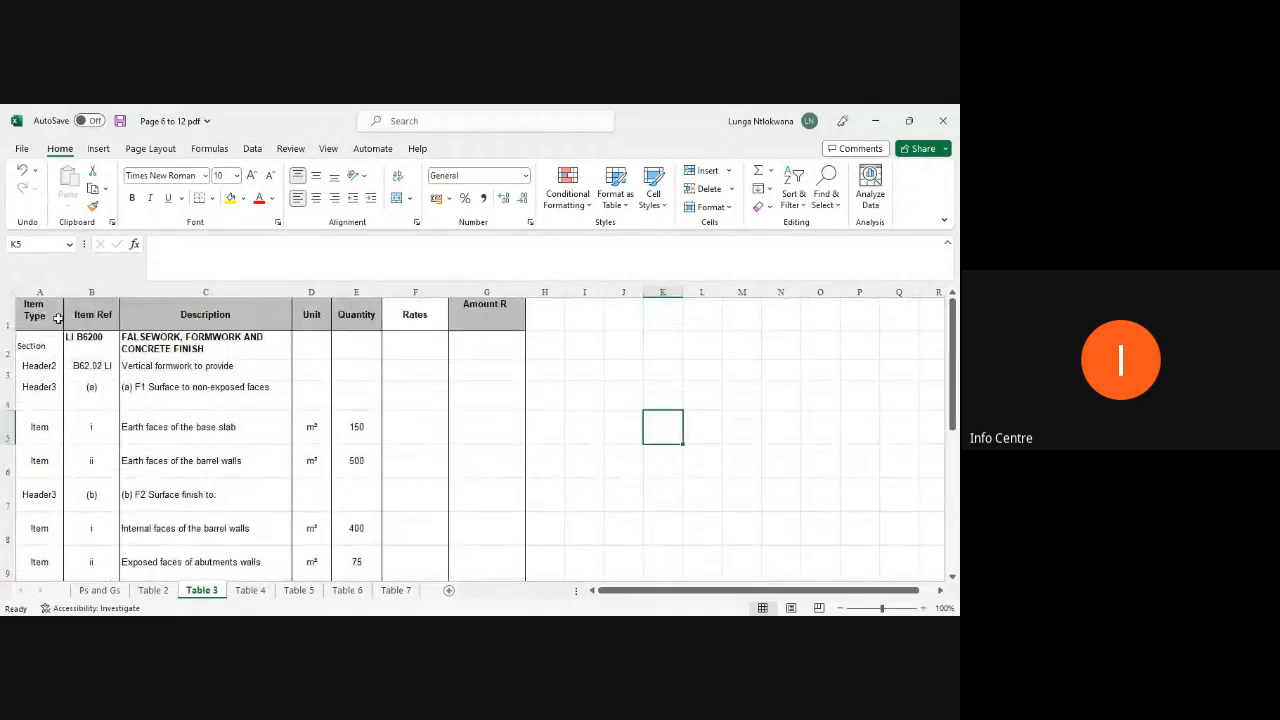
Step: Delete the Item Ref column from Table 3
click(90, 292)
right_click(93, 294)
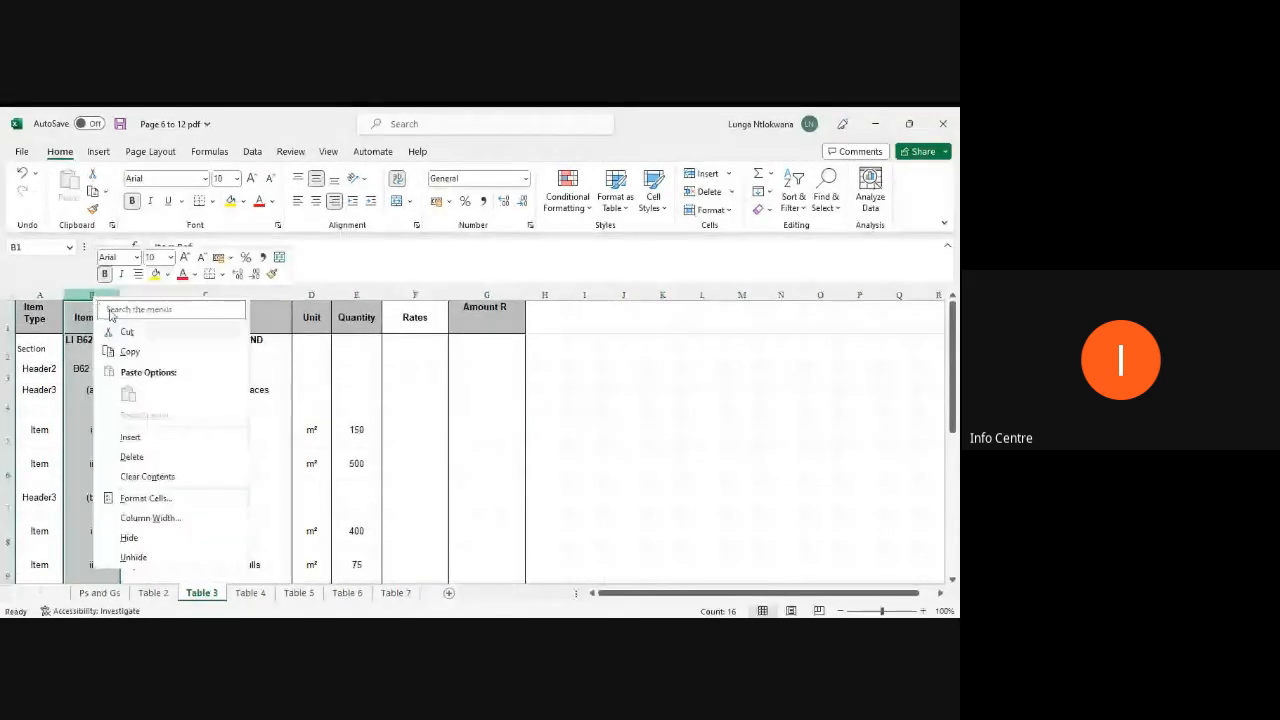
click(132, 456)
Step: Check the remaining column headings of Table 3 across to Amount R
click(37, 315)
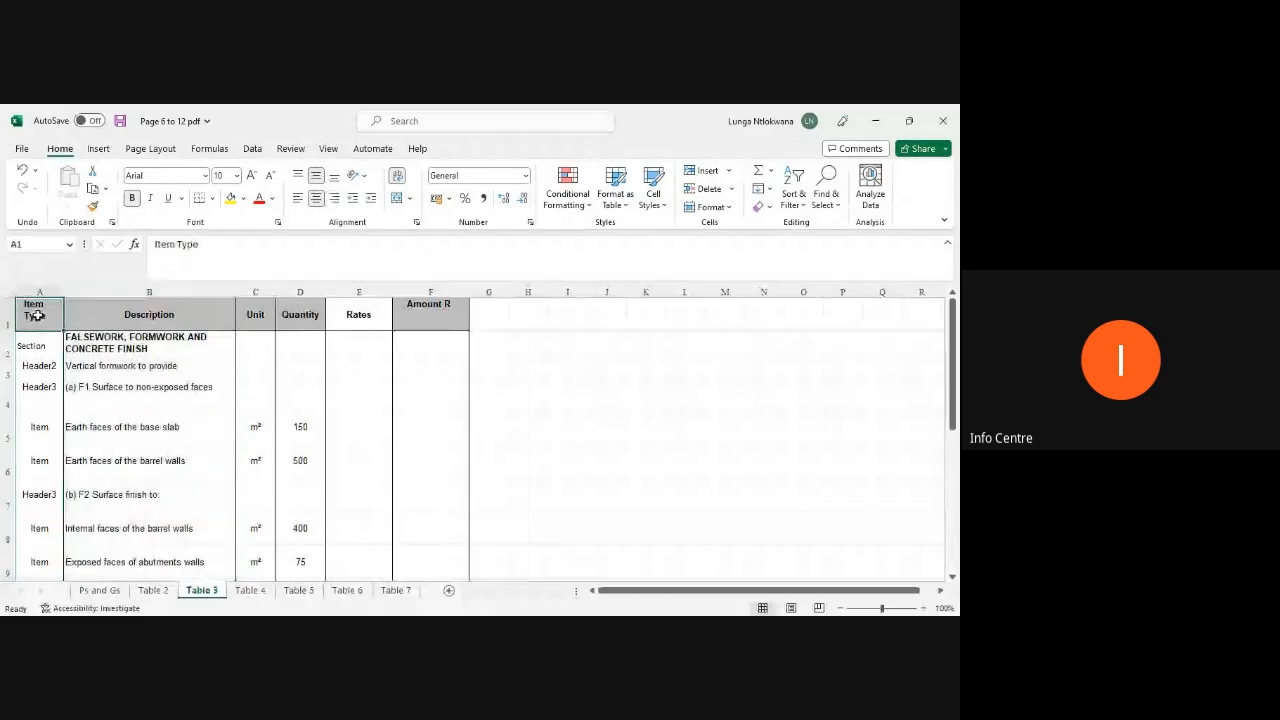
key(Right)
key(Right)
key(Right)
key(Right)
key(Right)
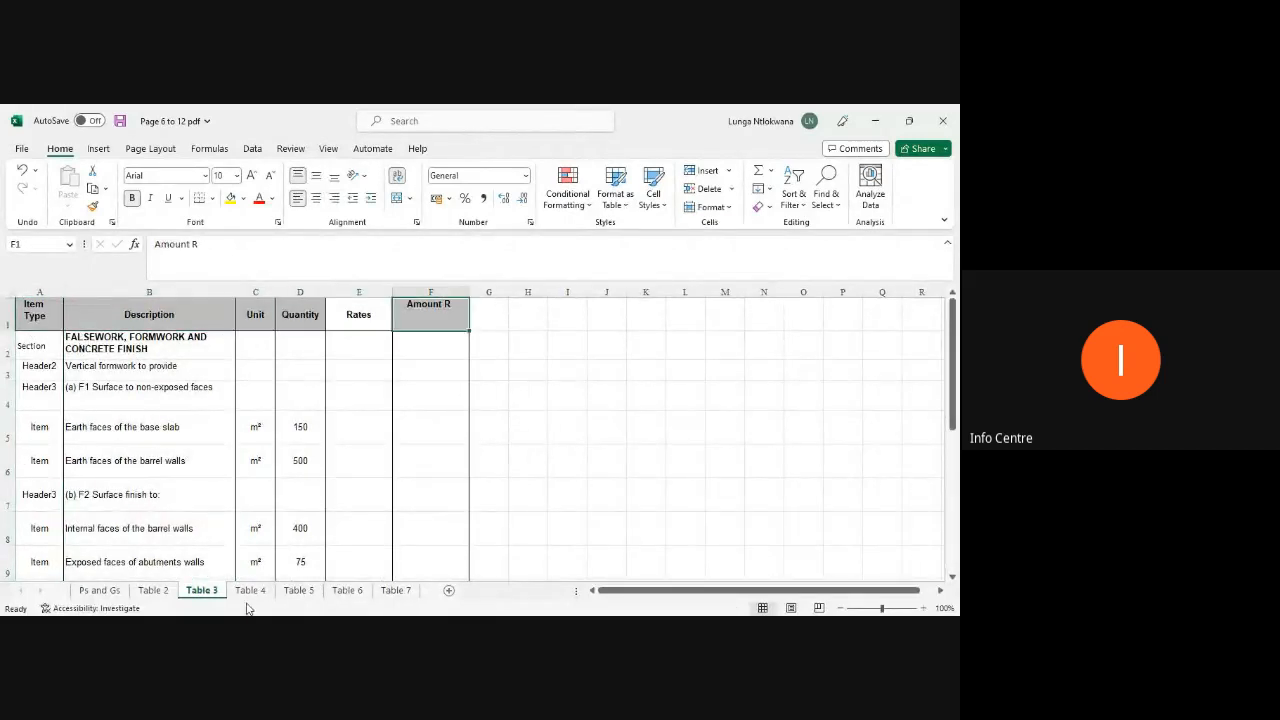
Step: Open Table 4 and delete its title row at the top of the sheet
click(250, 592)
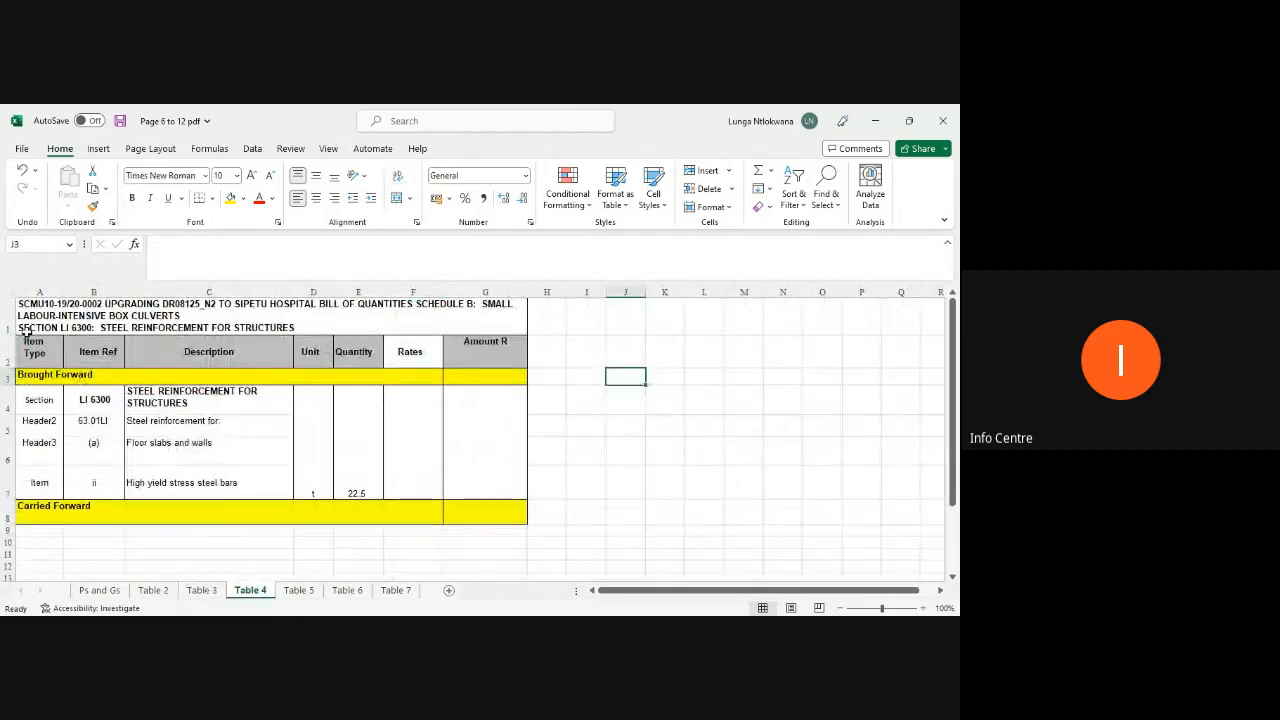
click(3, 312)
right_click(5, 315)
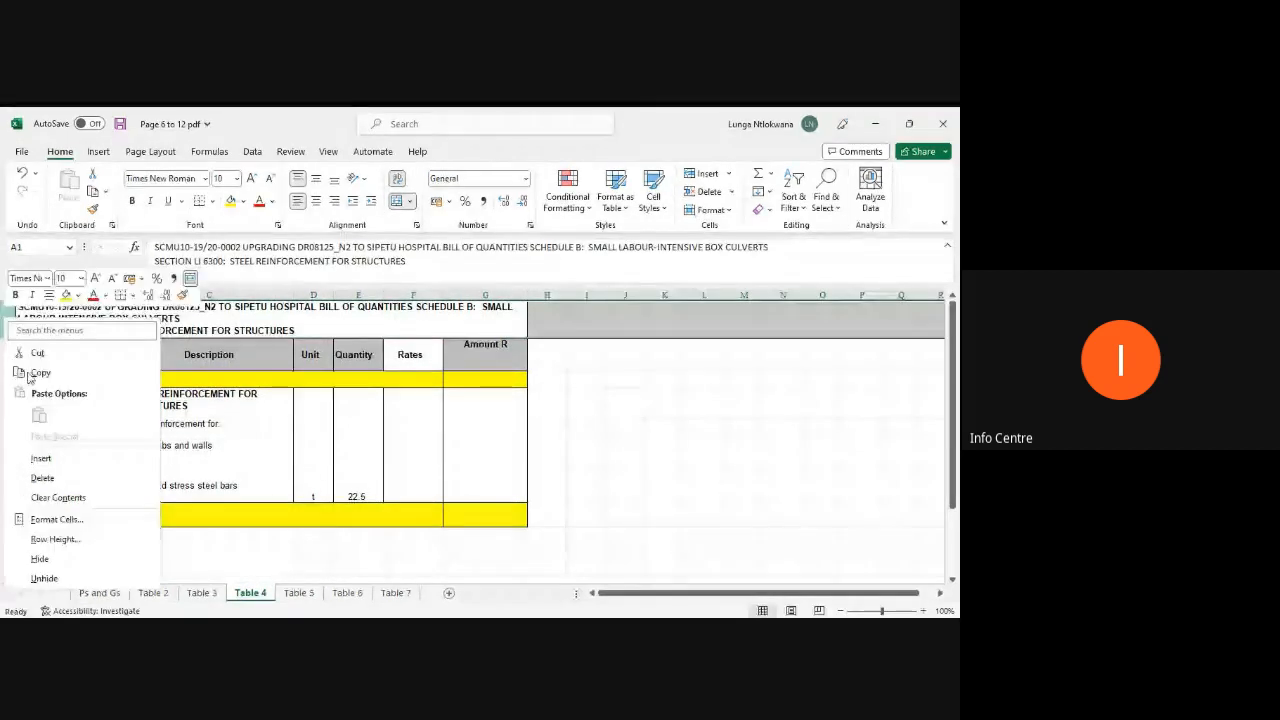
click(45, 474)
Step: Delete the Item Ref column from Table 4
click(102, 290)
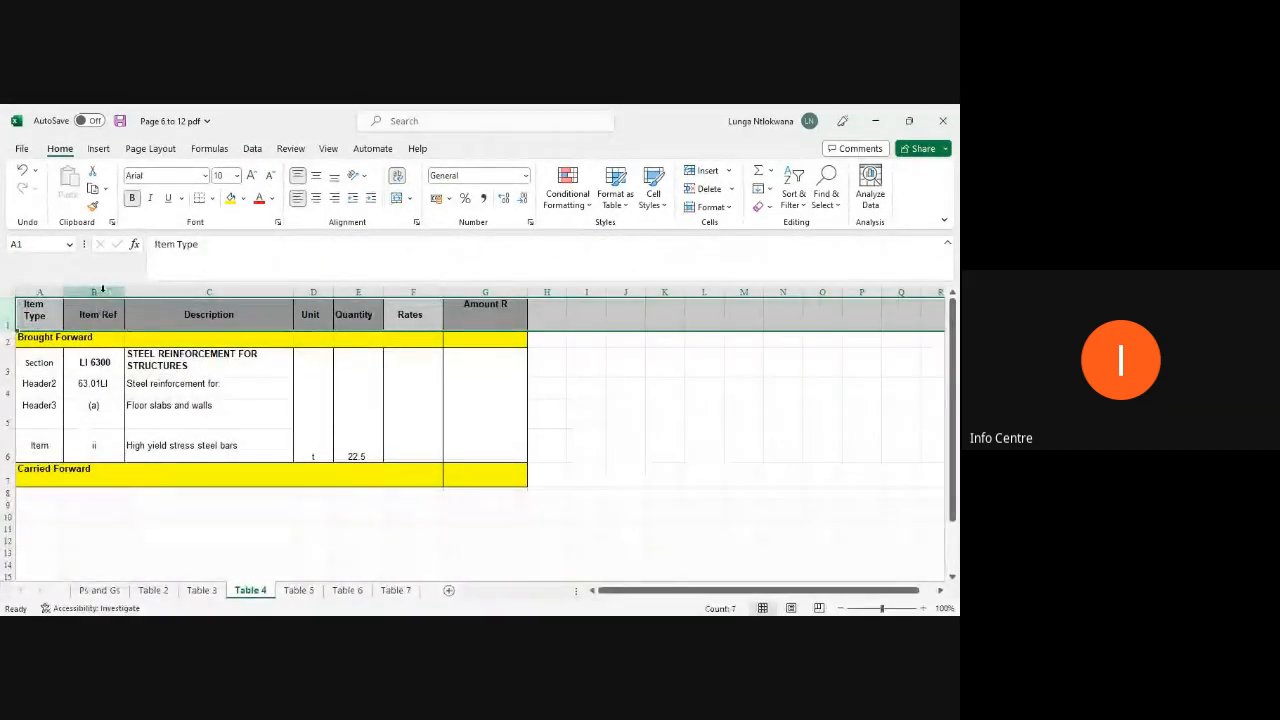
right_click(102, 291)
click(137, 451)
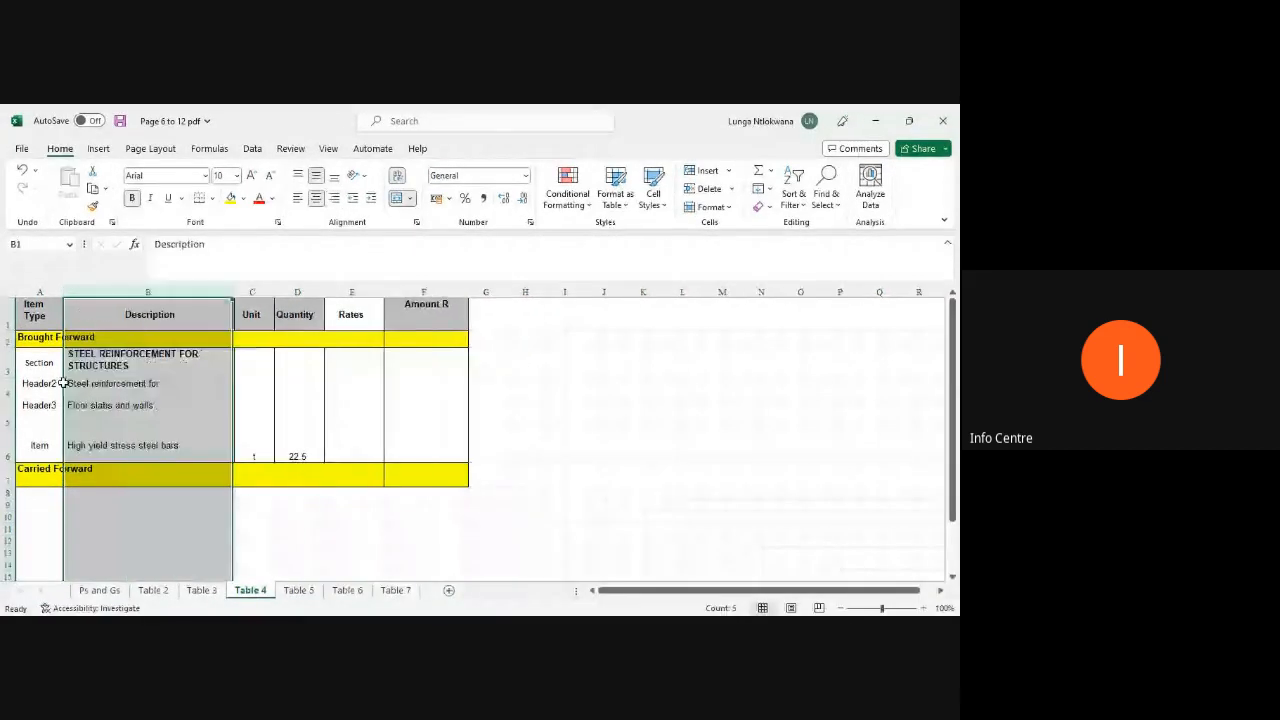
Step: Delete the yellow Brought Forward row beneath the headings on Table 4
click(8, 342)
right_click(8, 342)
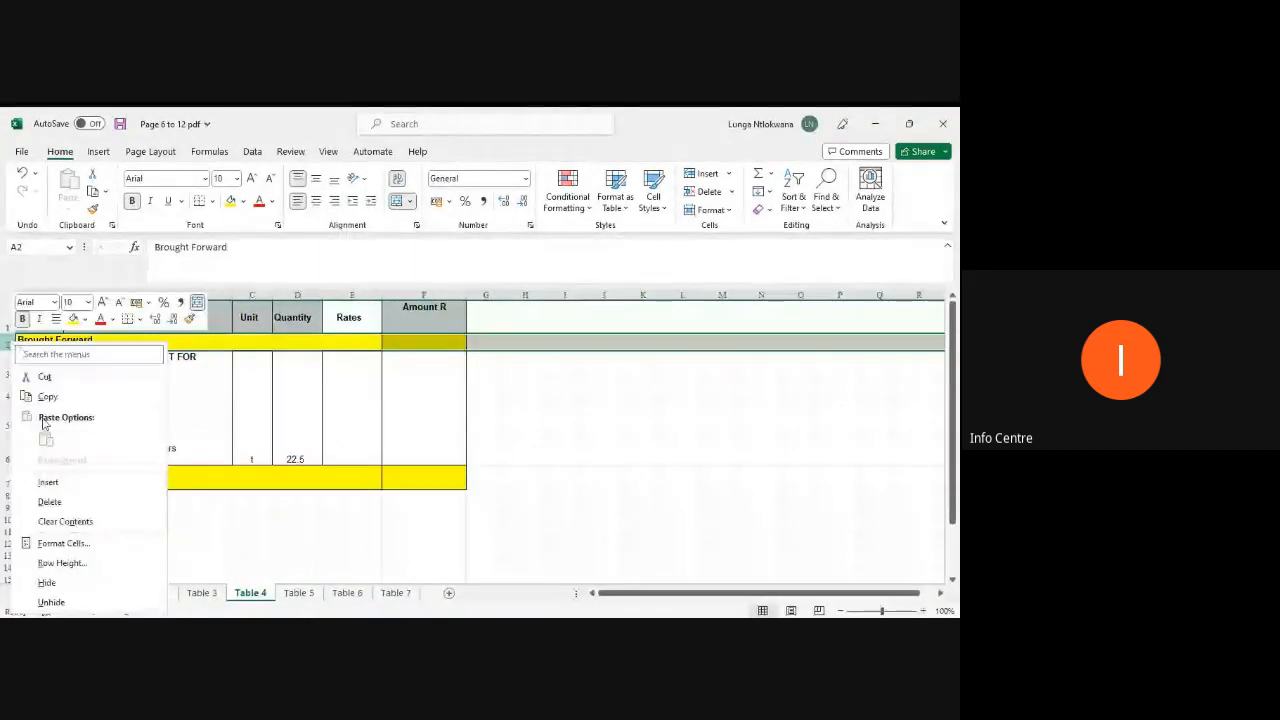
click(48, 499)
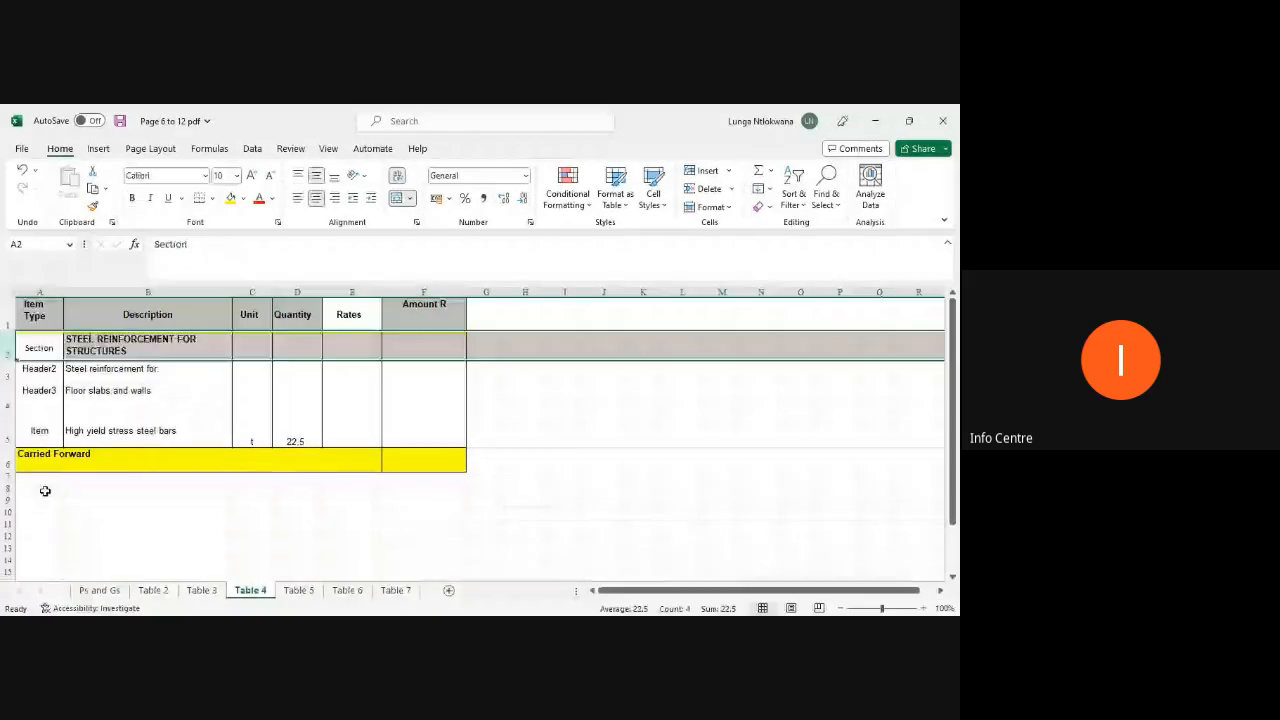
Step: Delete the yellow Carried Forward row below the last item on Table 4
click(7, 460)
right_click(7, 460)
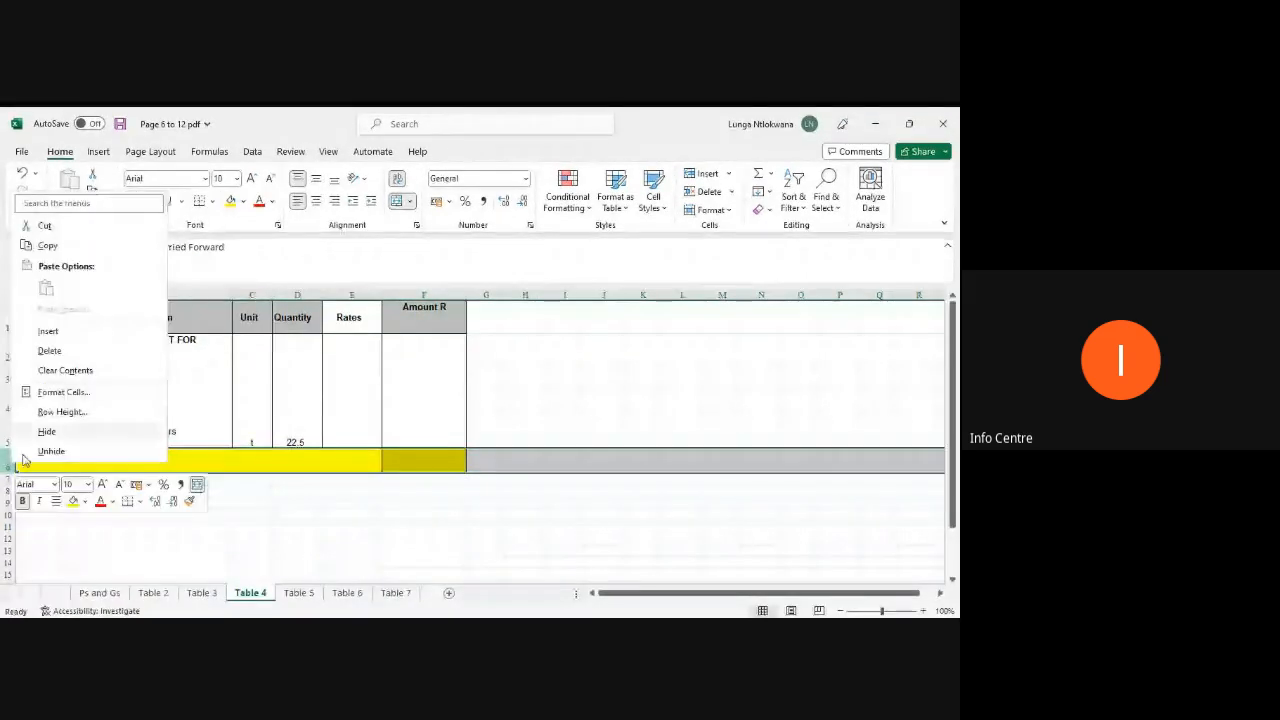
click(49, 348)
Step: Select the Table 4 data rows from Section to the last item and unmerge their cells
click(123, 466)
drag(437, 417, 55, 366)
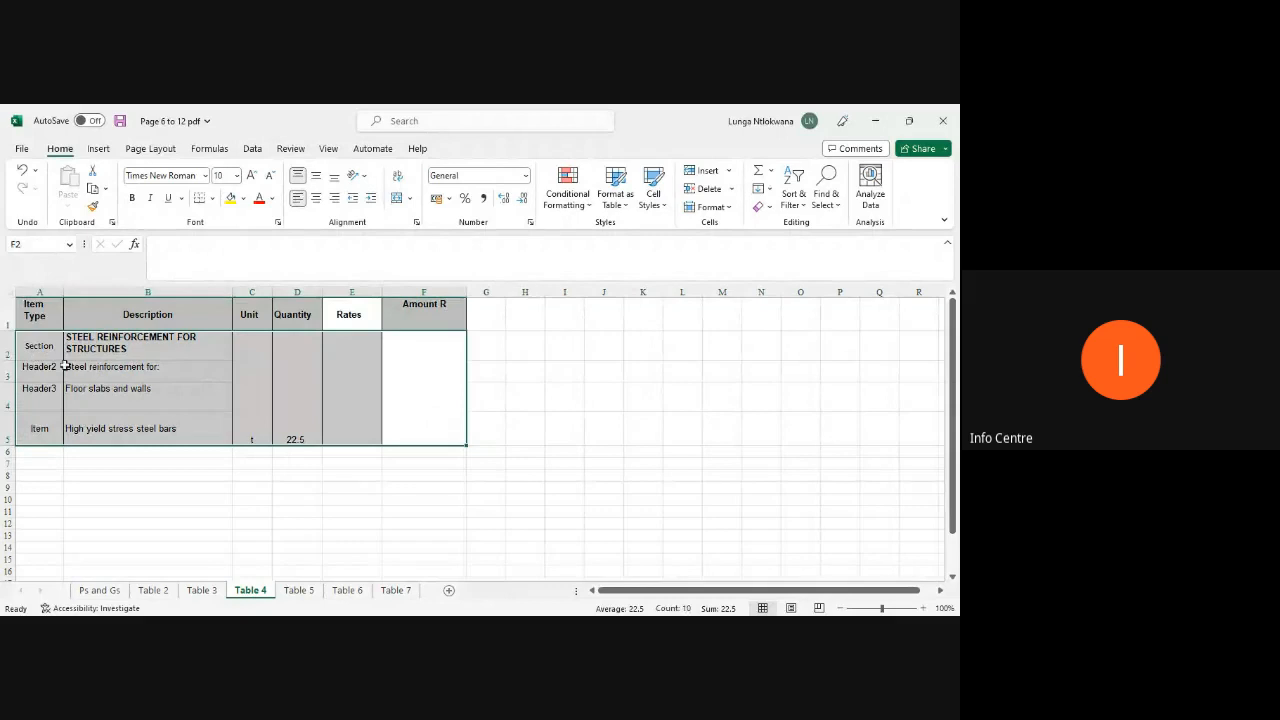
click(396, 200)
click(569, 500)
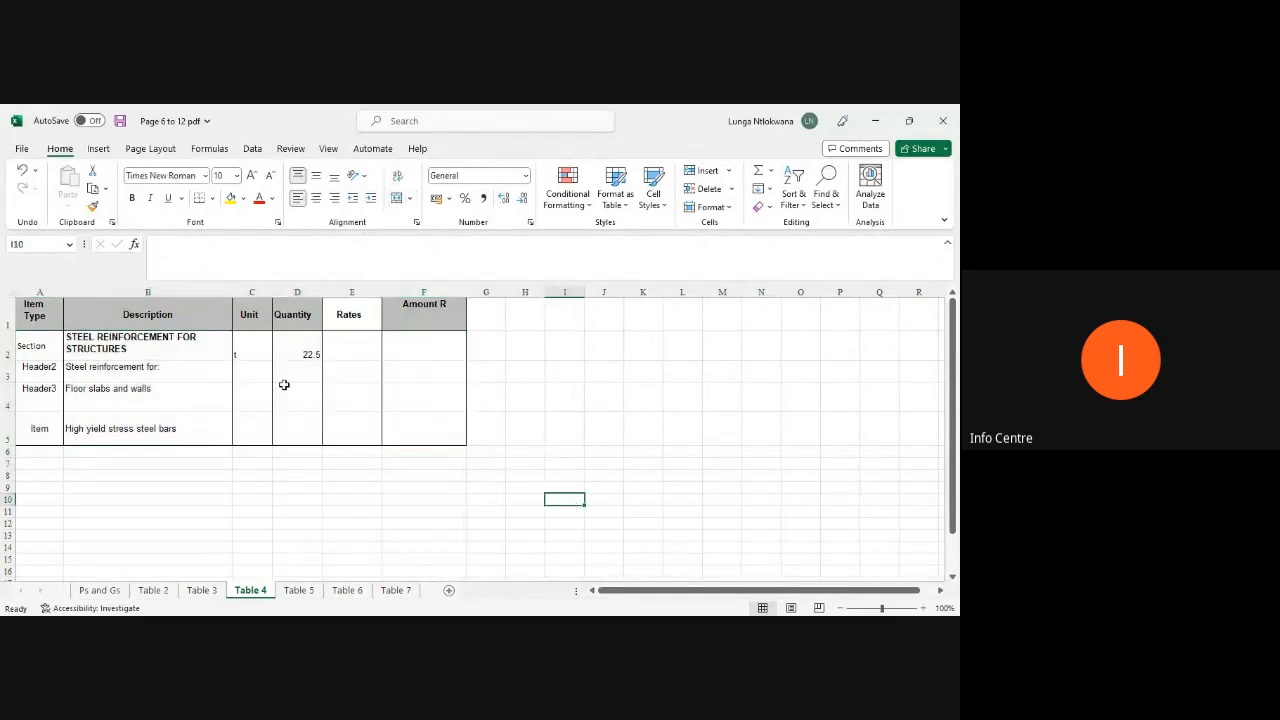
Step: Check the column headings of Table 4 across to Amount R
click(41, 316)
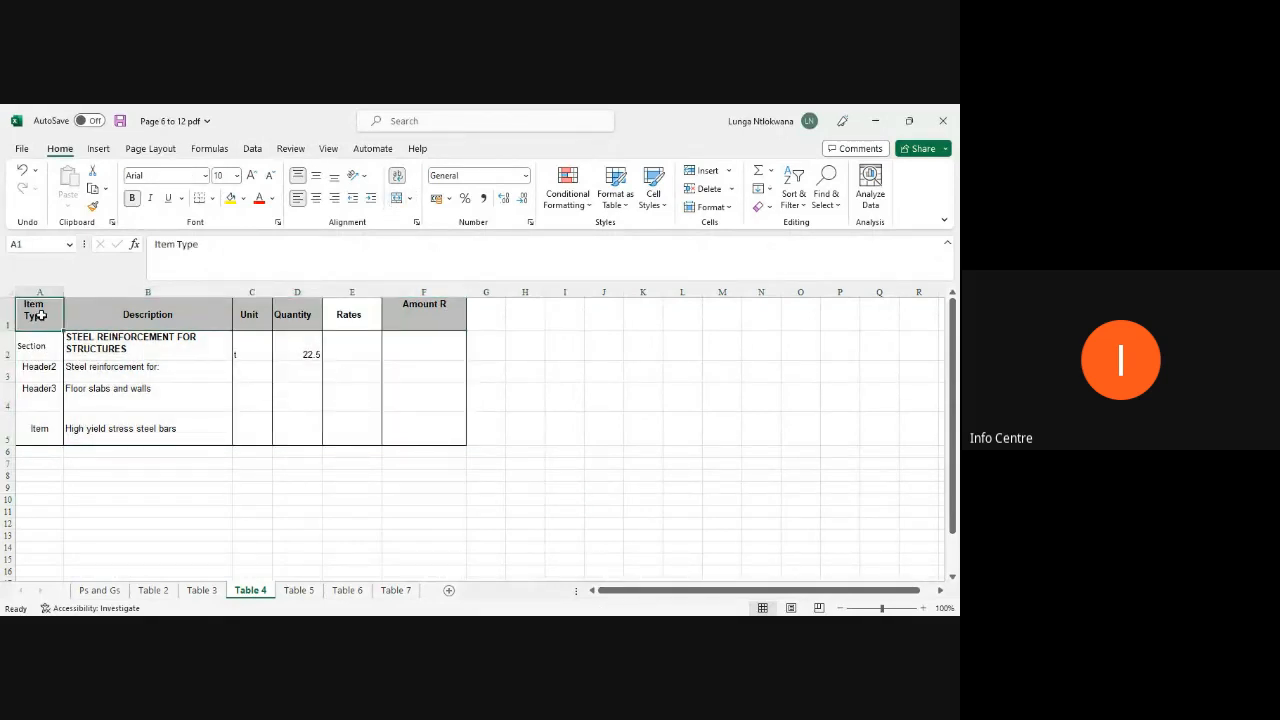
key(Right)
key(Right)
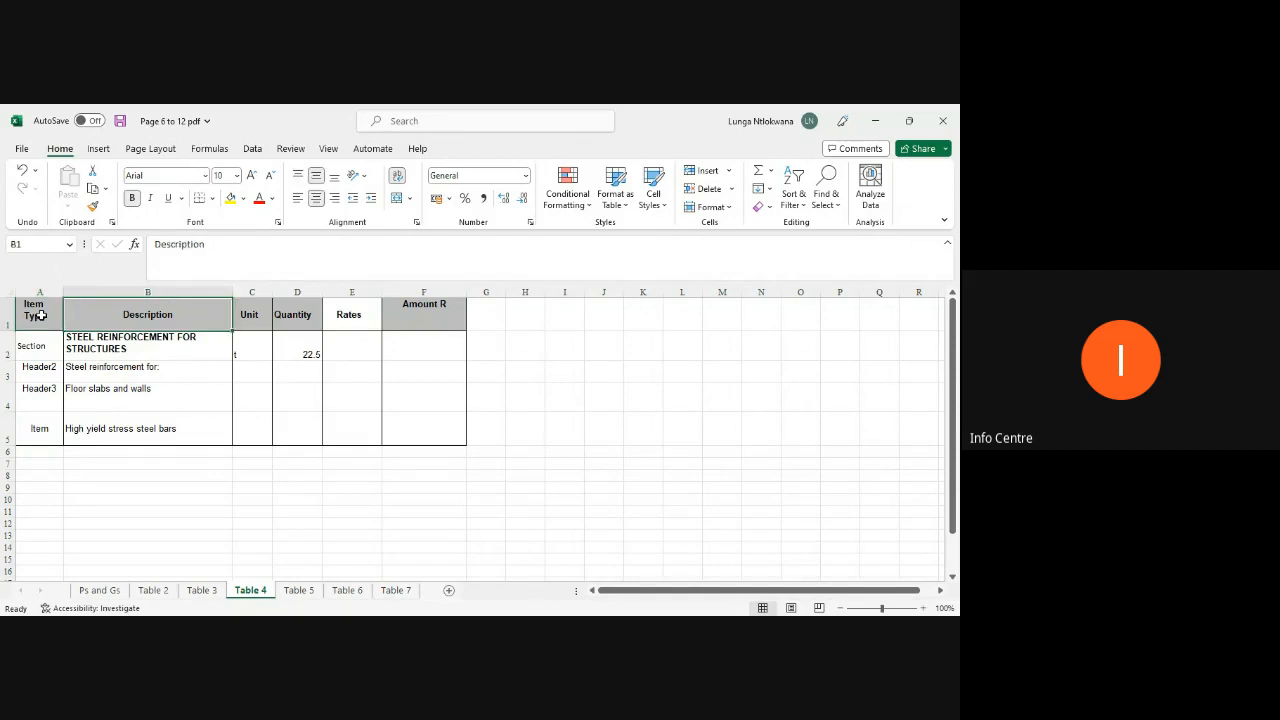
key(Right)
key(Right)
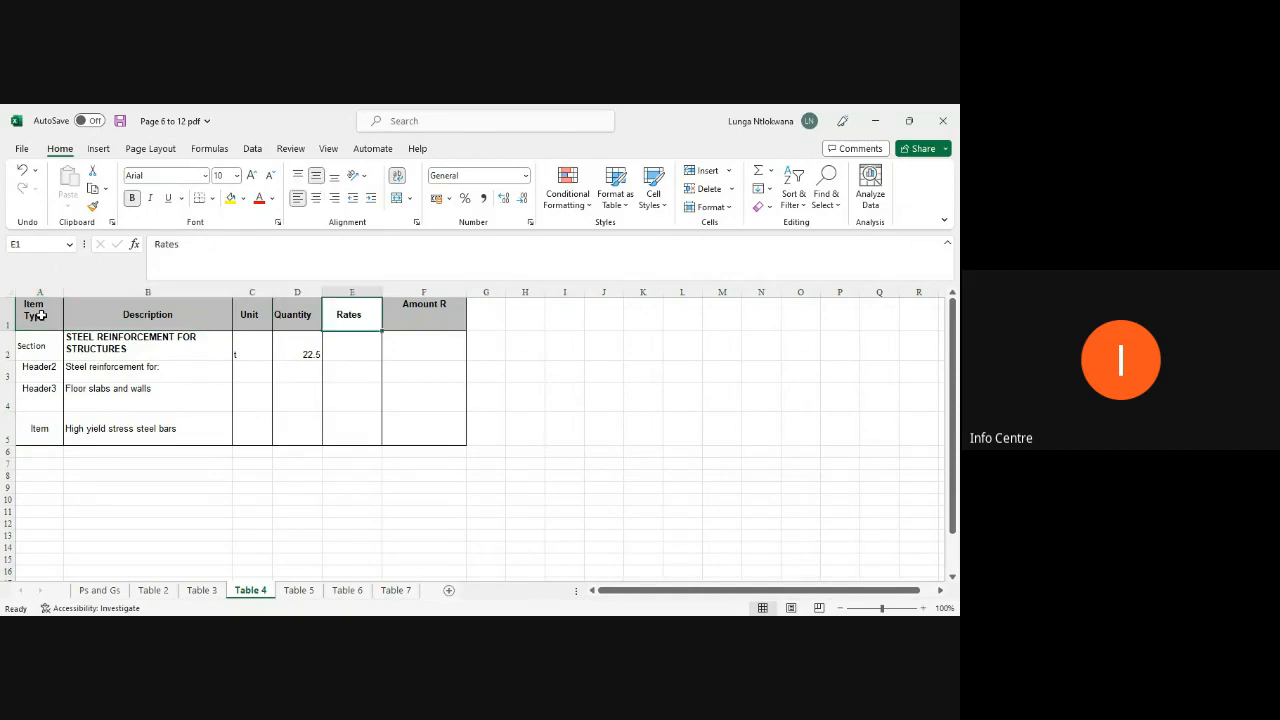
key(Right)
click(524, 499)
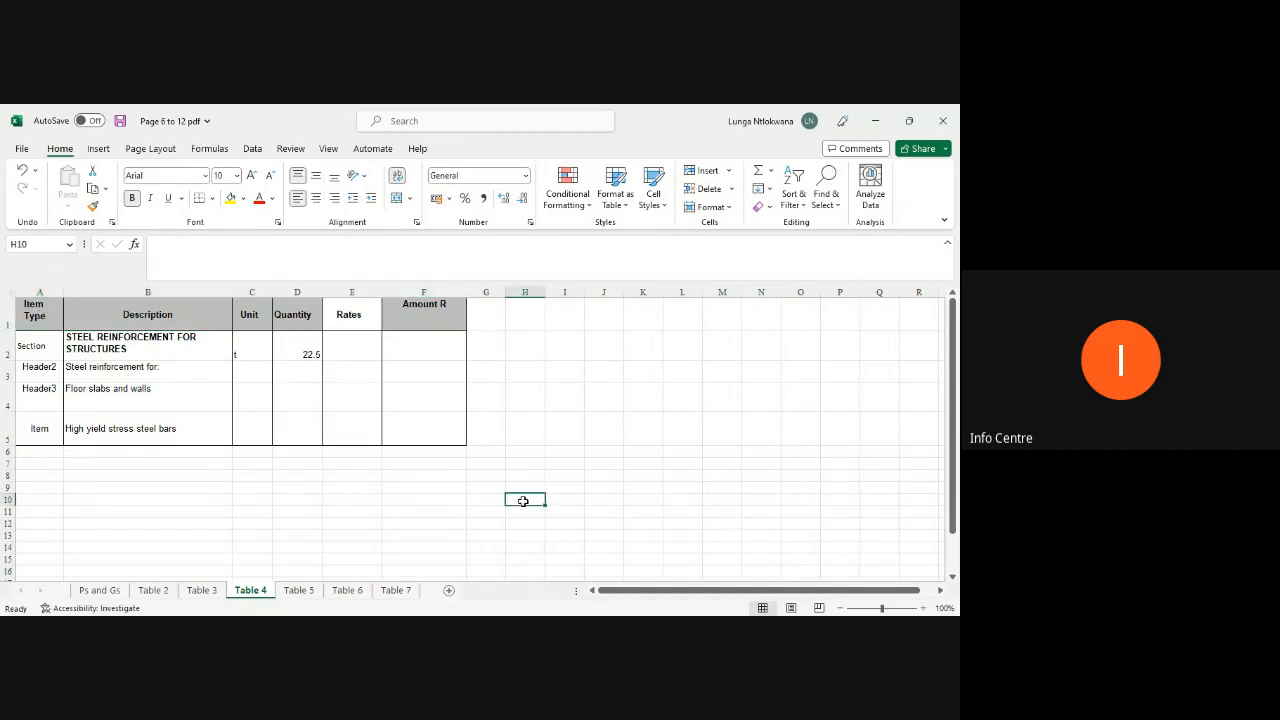
Step: Open Table 5 and delete its title row at the top of the sheet
click(296, 591)
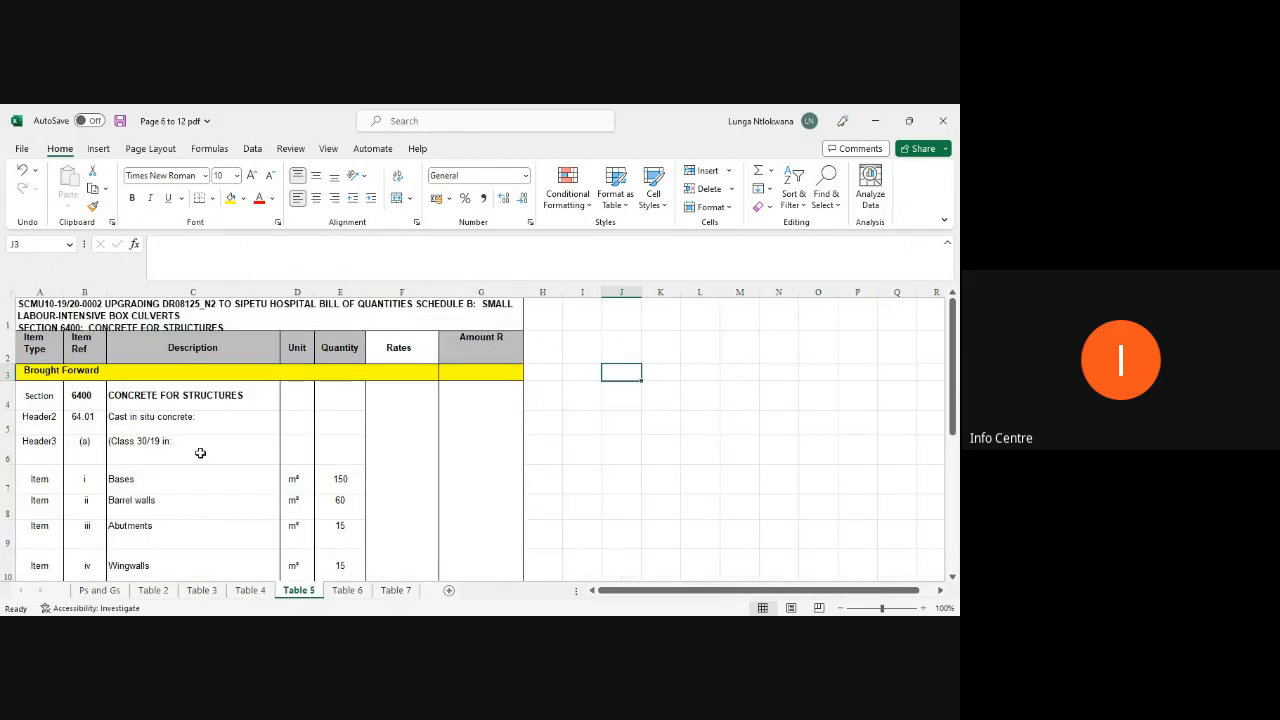
click(5, 318)
right_click(5, 318)
click(60, 477)
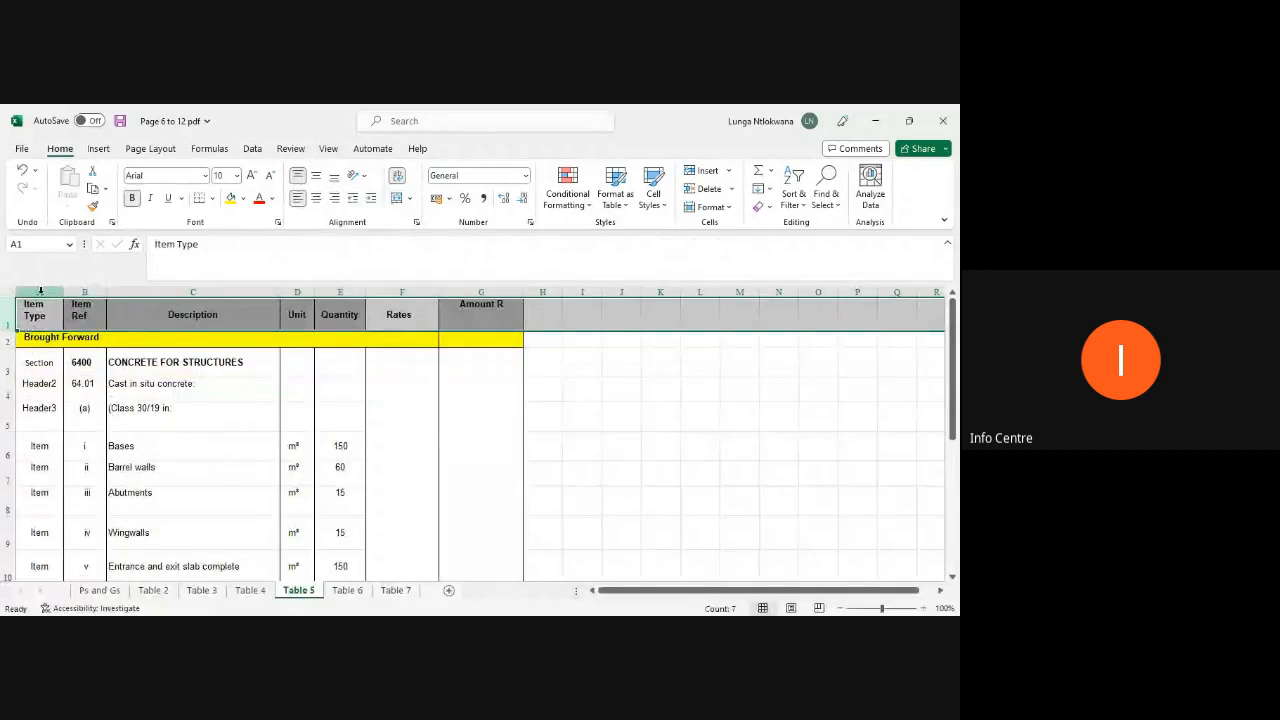
Step: Review the column headings of Table 5 from Item Type across to Amount R
click(28, 313)
key(Right)
key(Right)
key(Right)
key(Right)
key(Right)
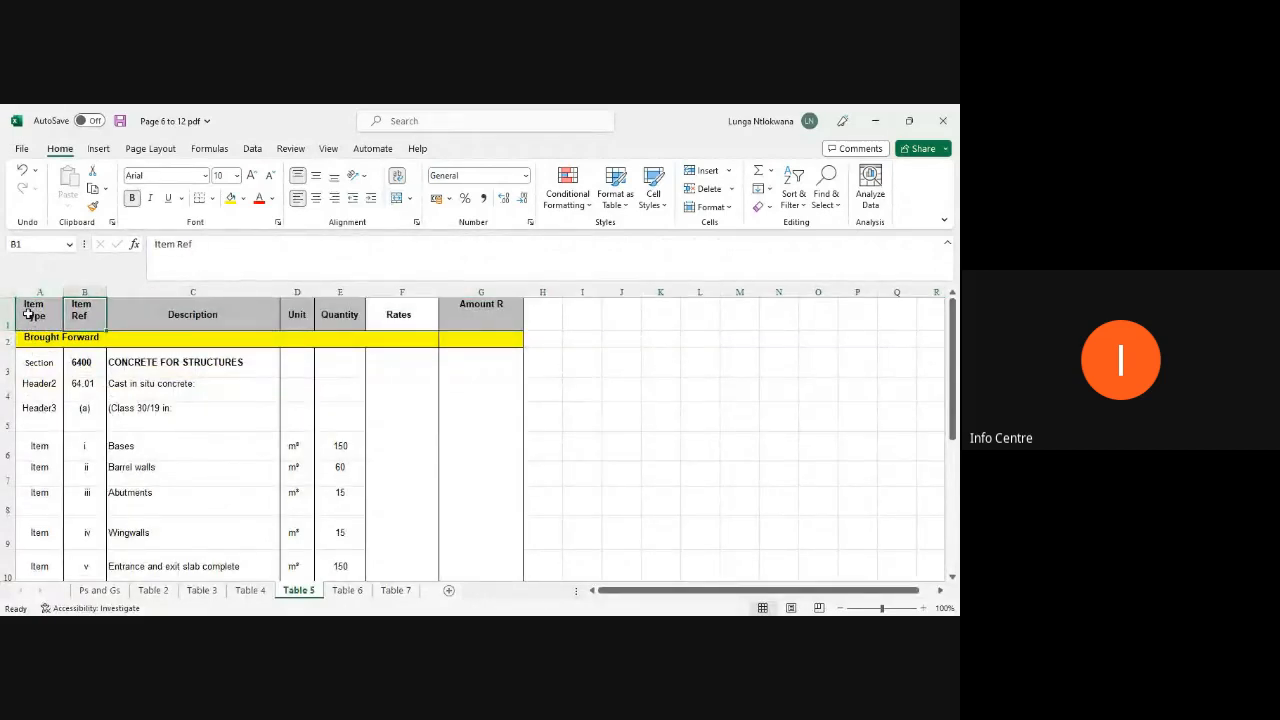
key(Right)
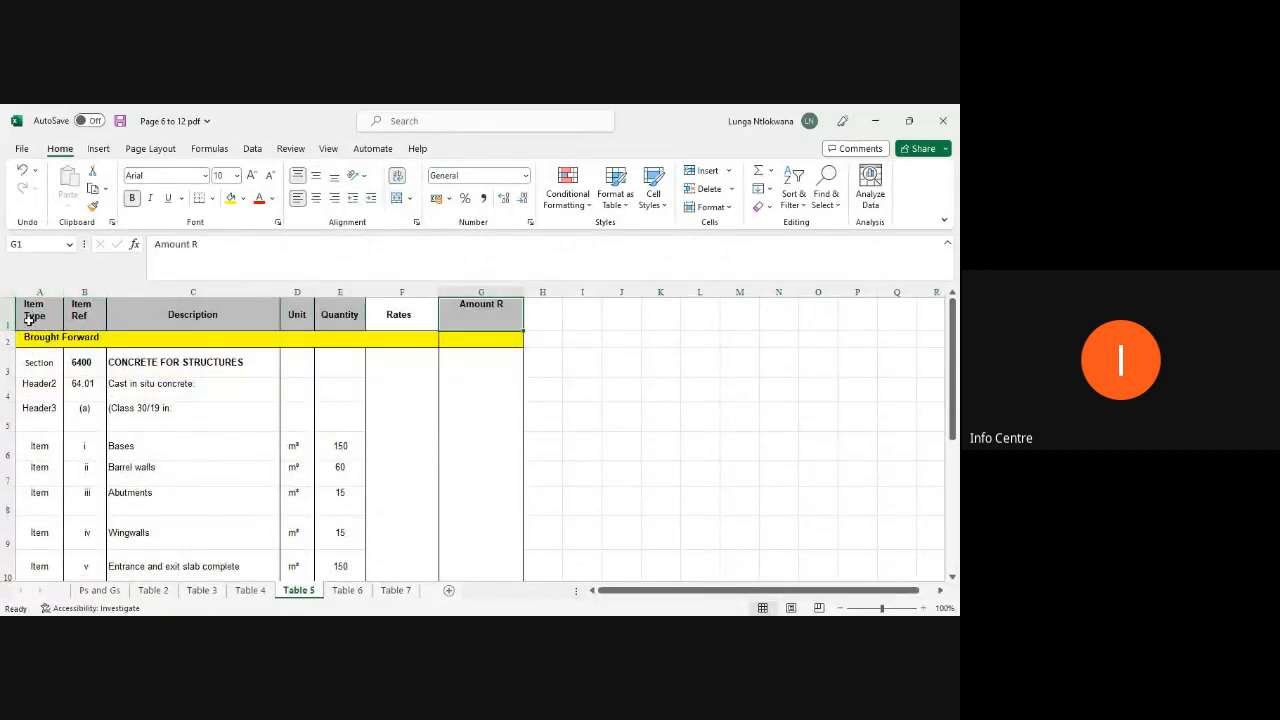
Step: Delete the yellow Brought Forward row beneath the headings on Table 5
click(6, 340)
right_click(6, 340)
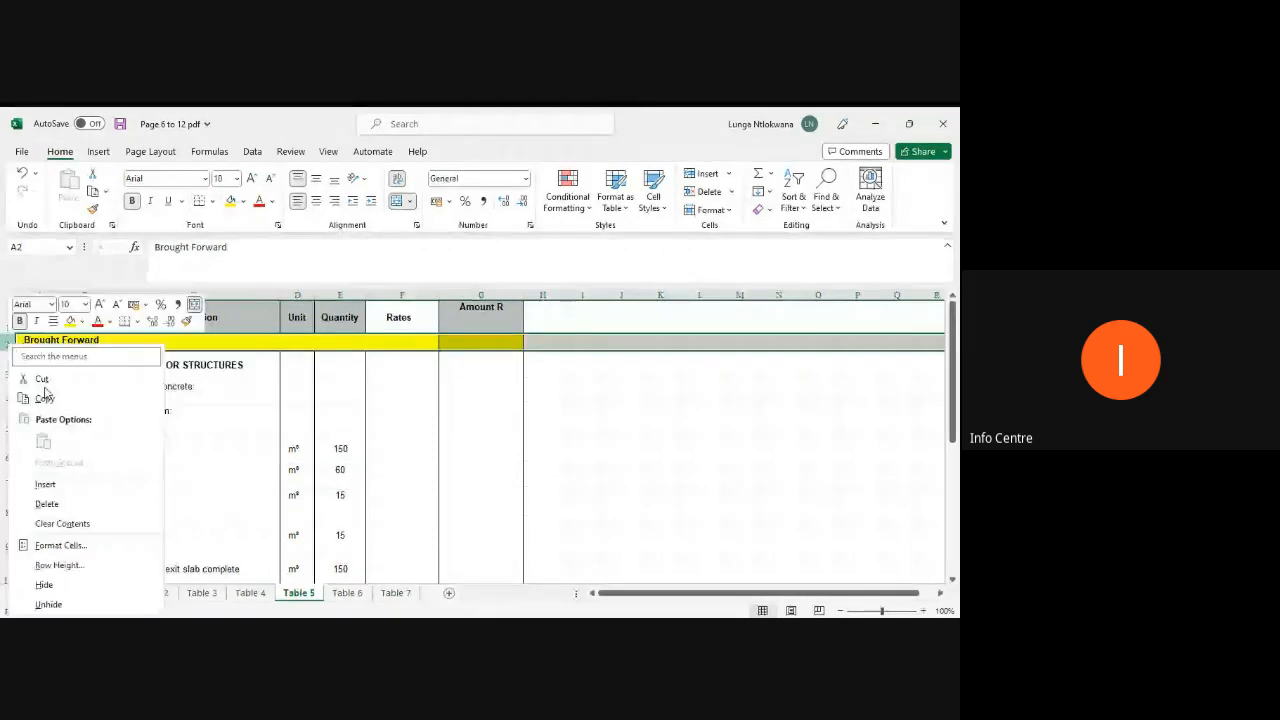
click(50, 499)
scroll(52, 497, down, 3)
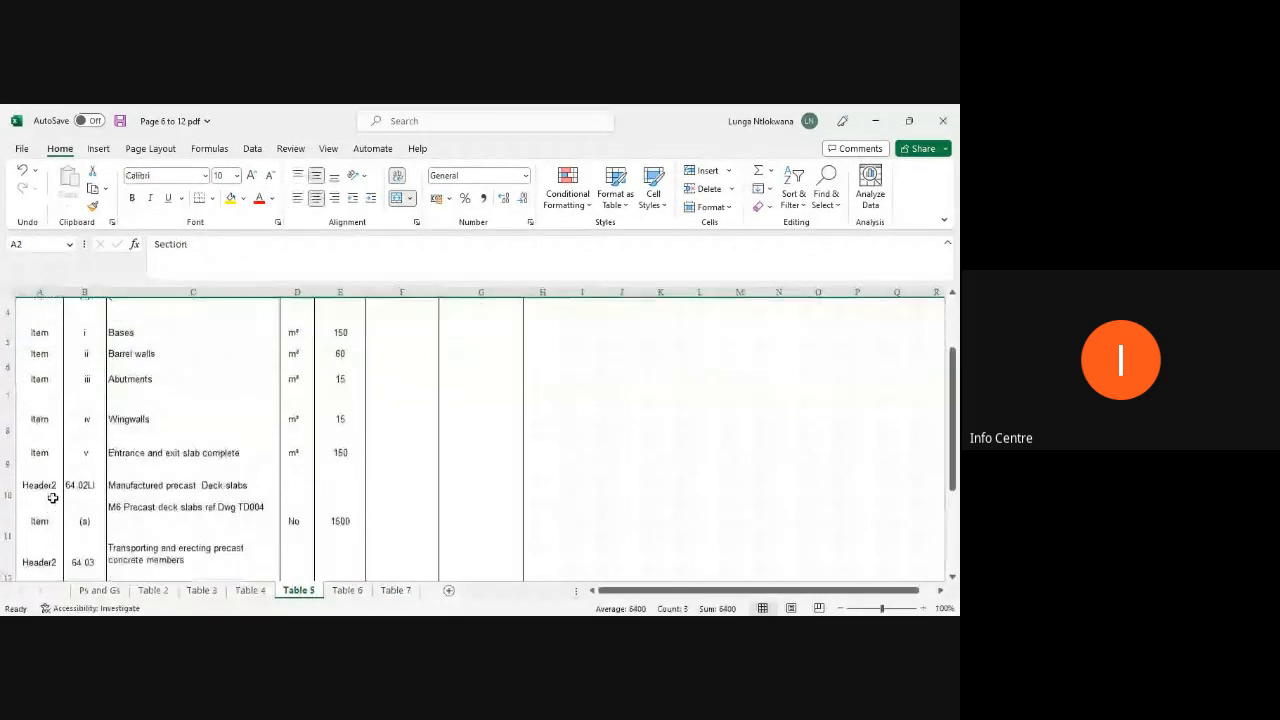
Step: Delete the yellow Carried Forward row at the bottom of Table 5
click(8, 498)
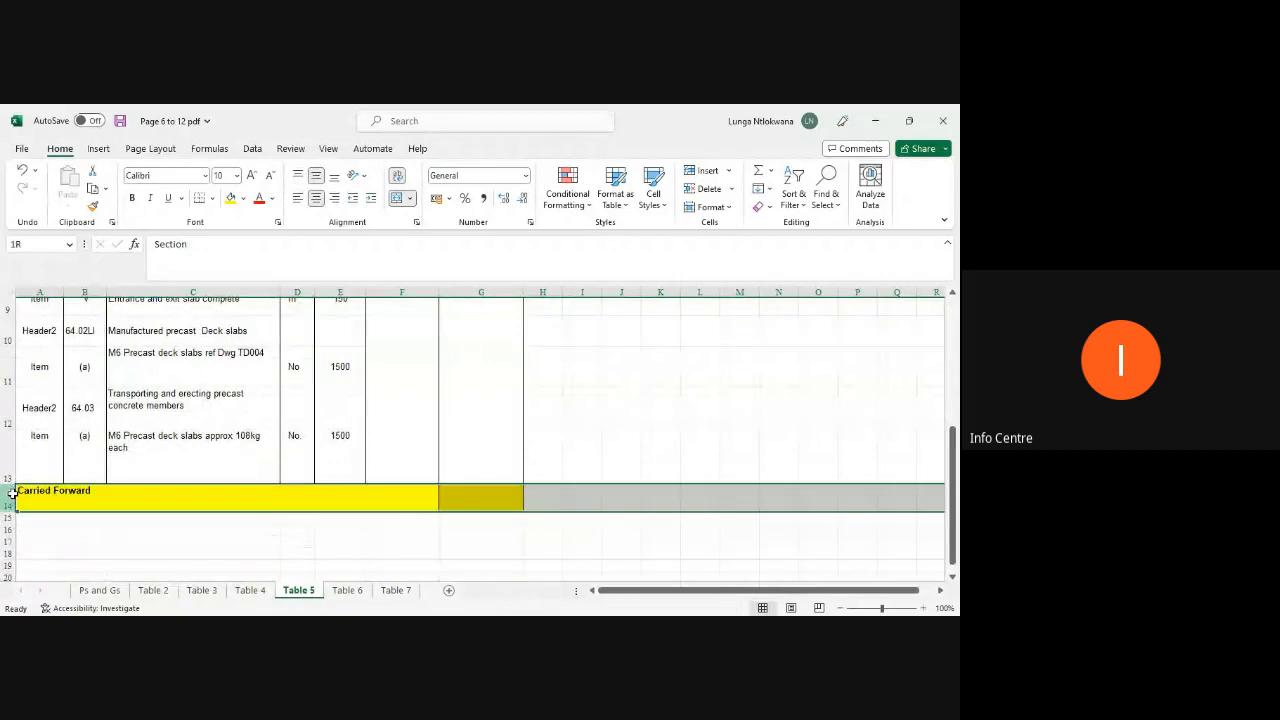
right_click(8, 498)
click(51, 389)
Step: Select the whole Table 5 range from Item Type to Amount R and unmerge its cells
scroll(140, 422, up, 1)
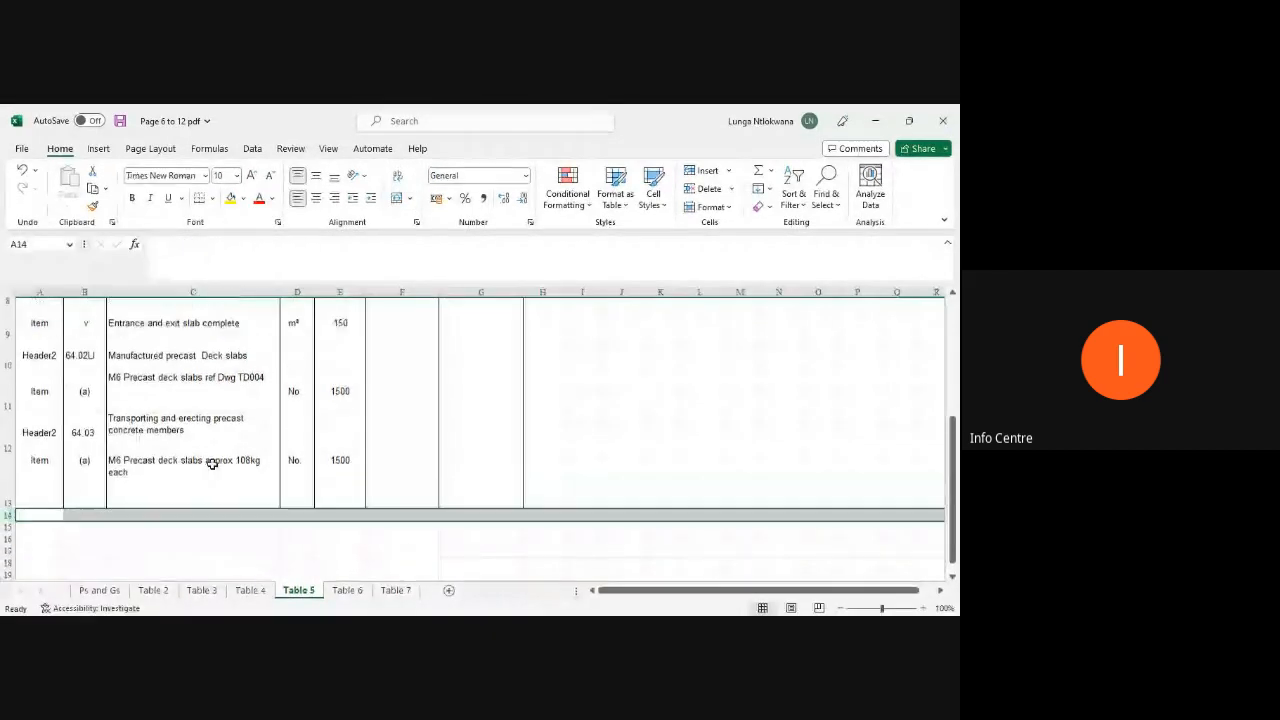
drag(489, 504, 20, 320)
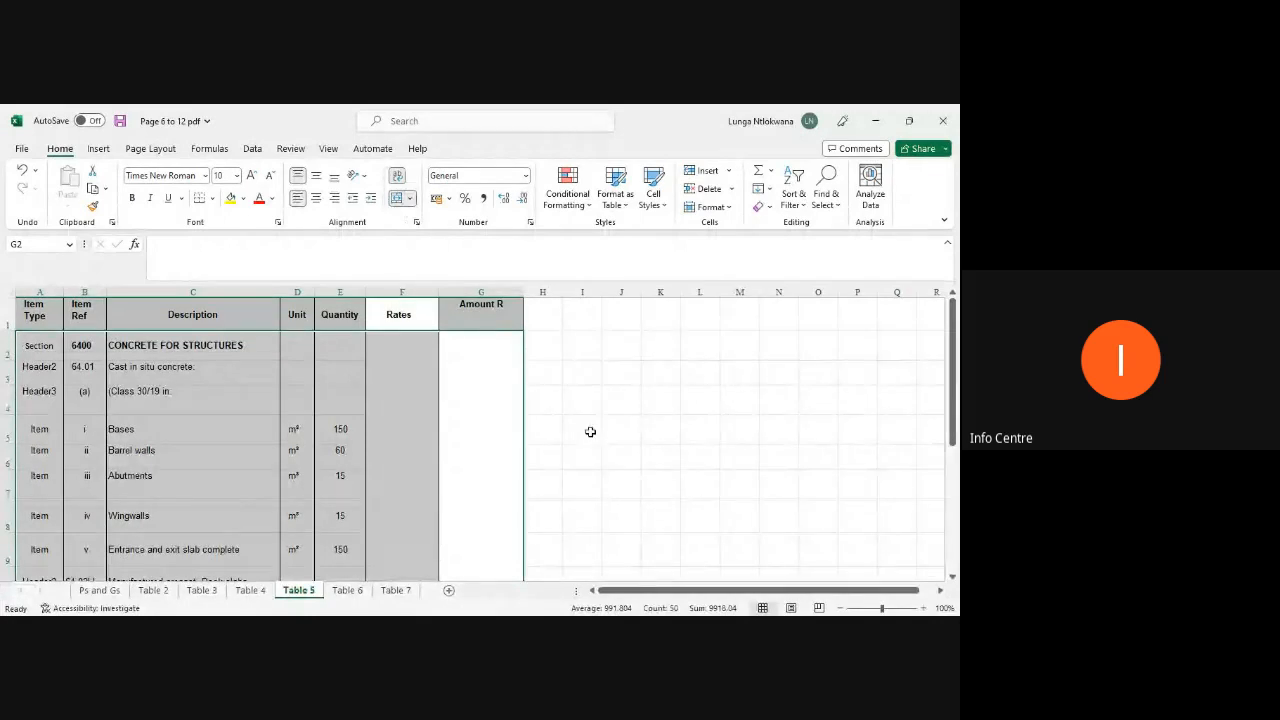
click(589, 431)
scroll(480, 409, down, 3)
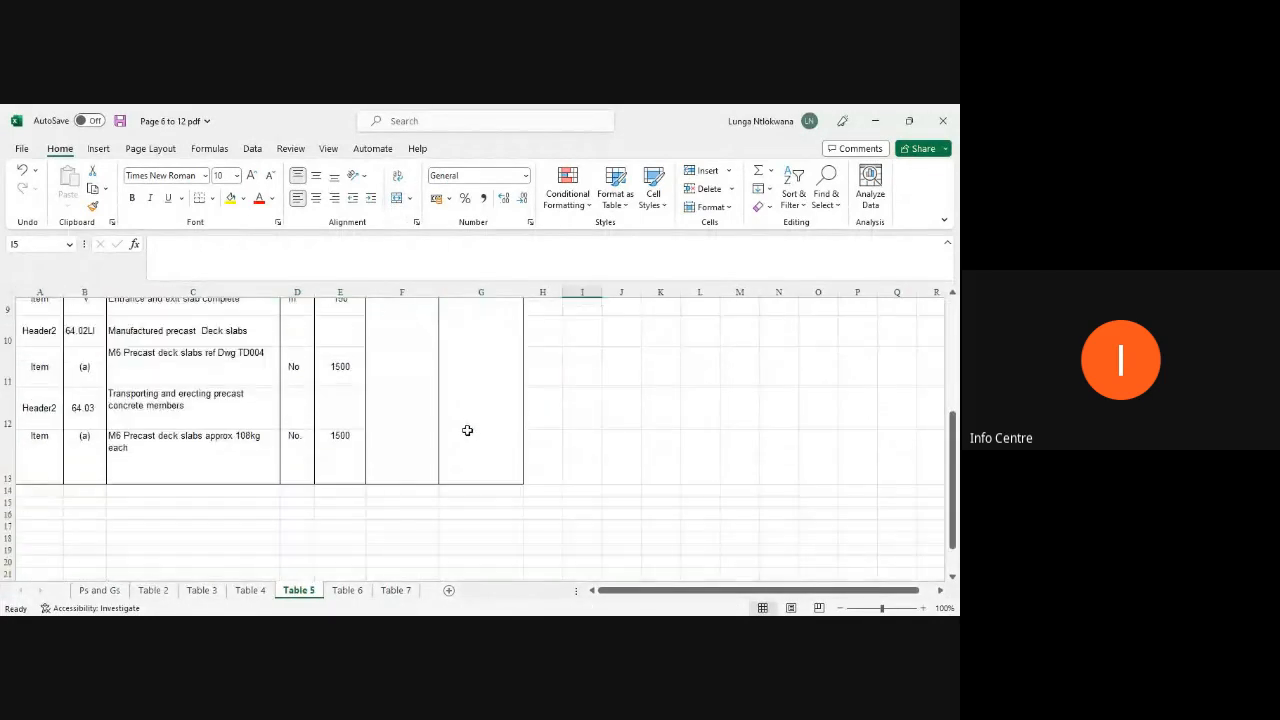
drag(497, 469, 29, 354)
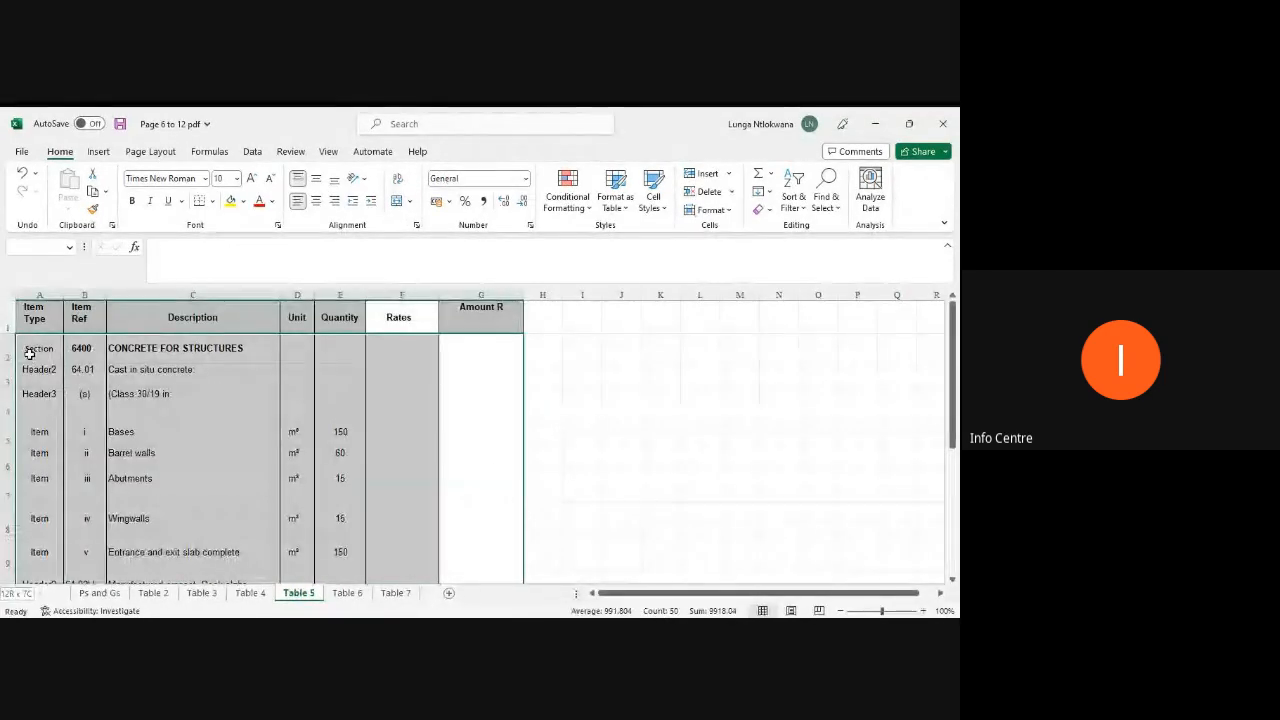
click(398, 201)
click(530, 434)
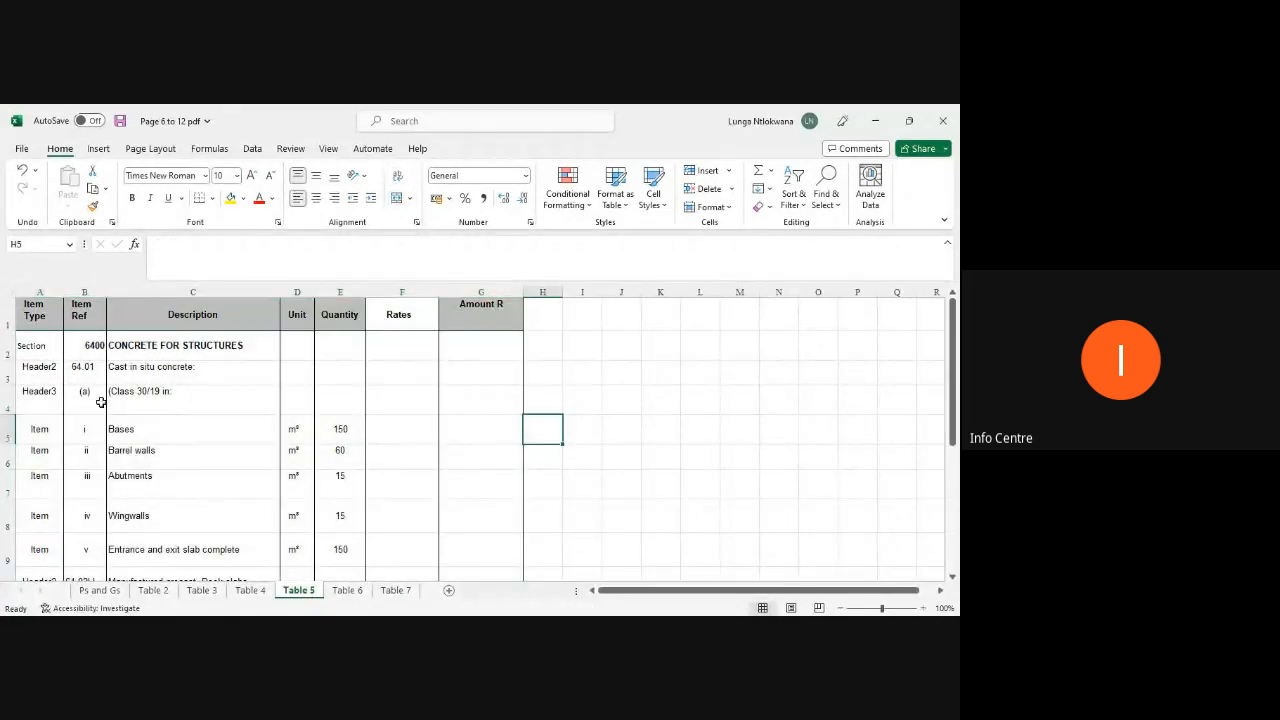
Step: Delete the Item Ref column from Table 5
click(84, 292)
right_click(86, 295)
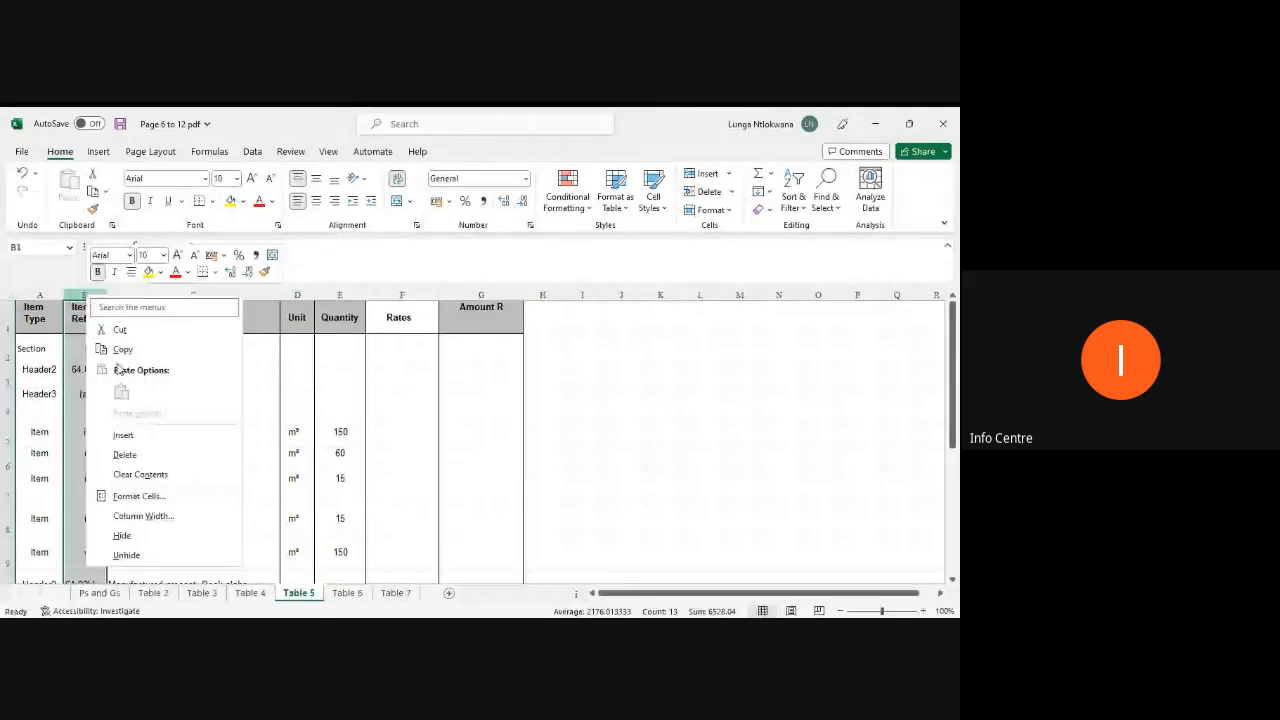
click(124, 455)
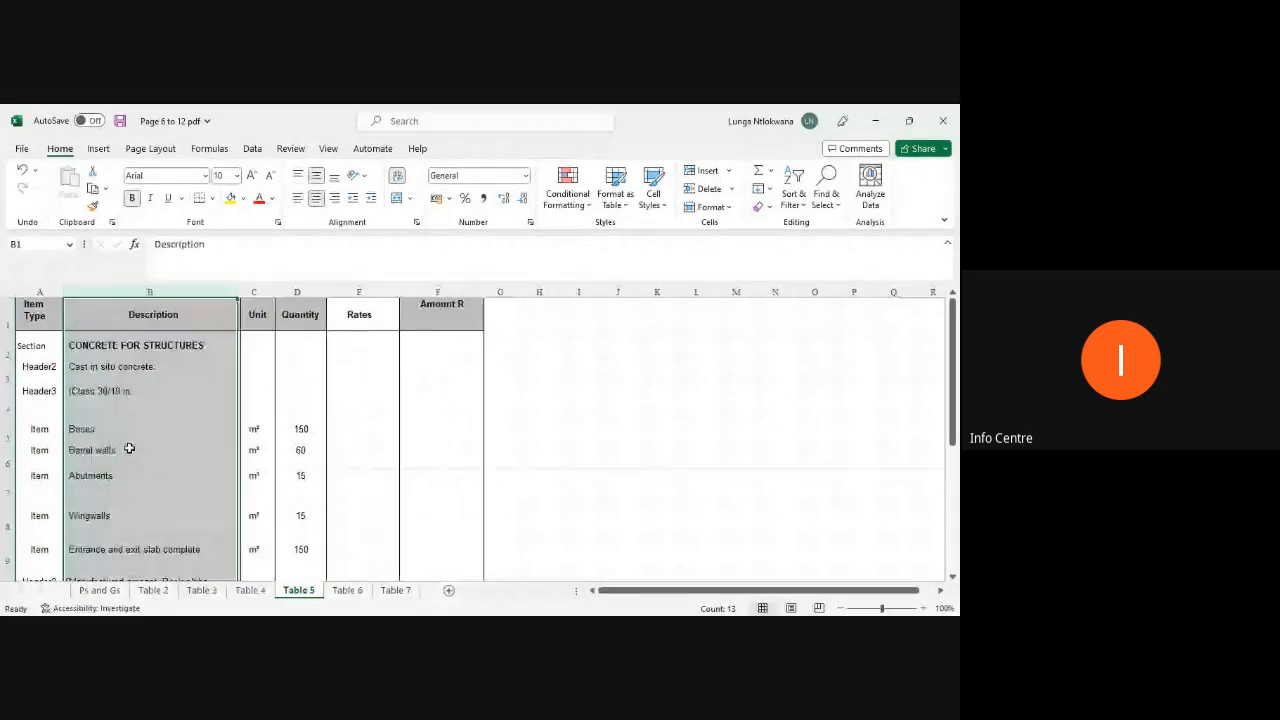
Step: Open Table 6 and delete its title row at the top of the sheet
click(345, 590)
click(6, 316)
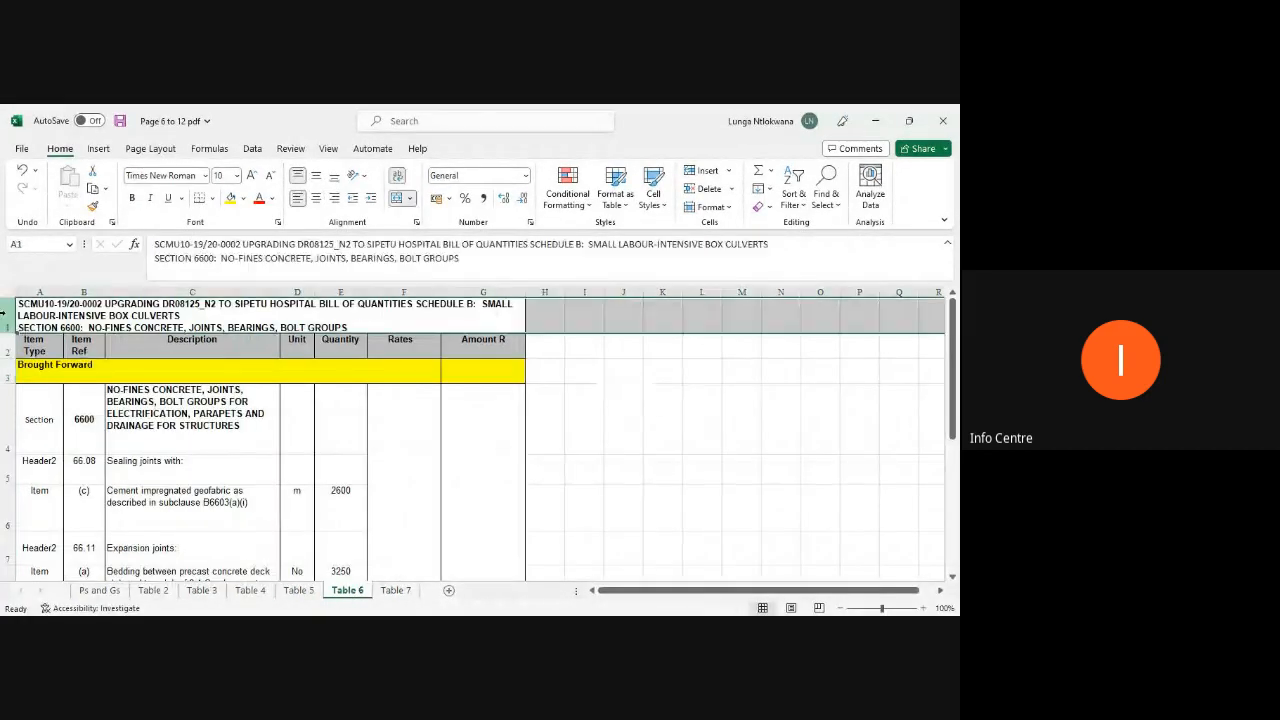
right_click(6, 316)
click(45, 476)
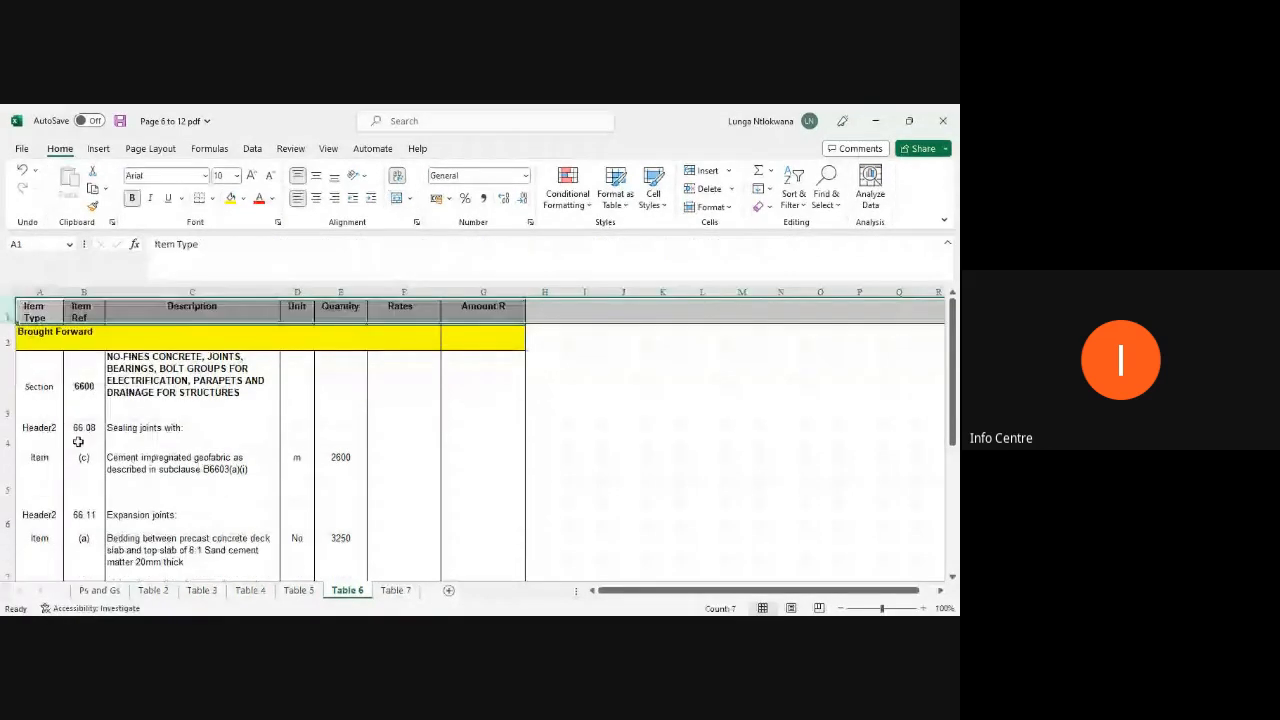
Step: Delete the Item Ref column from Table 6
click(86, 292)
right_click(86, 292)
click(124, 455)
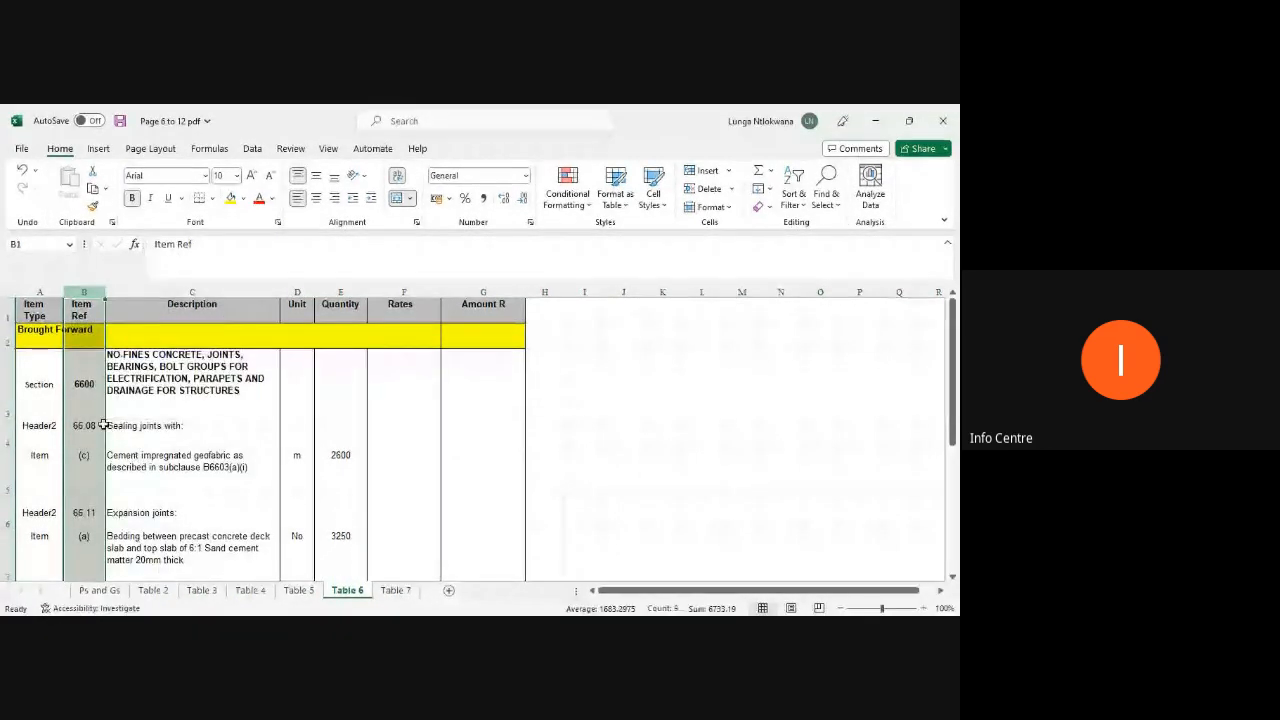
Step: Delete the yellow Brought Forward row beneath the headings on Table 6
click(6, 338)
right_click(6, 338)
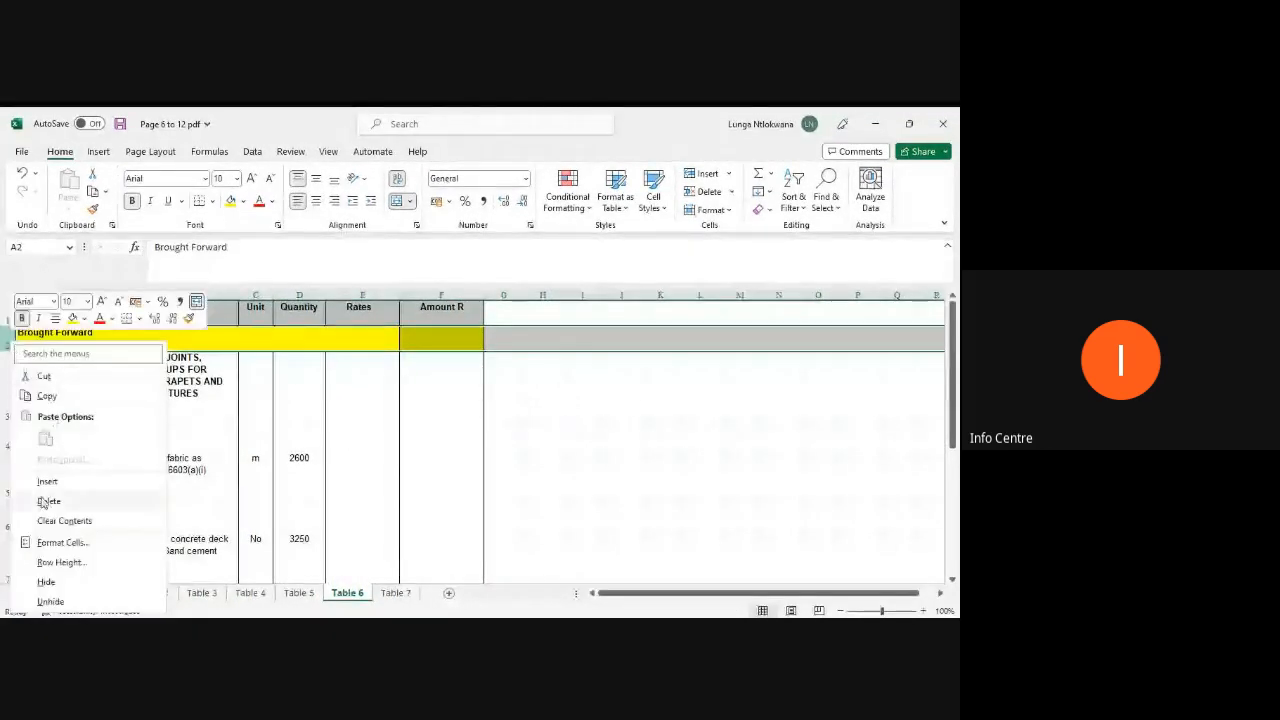
click(94, 495)
Step: Delete the yellow Carried to Summary row at the bottom of Table 6
scroll(214, 486, down, 4)
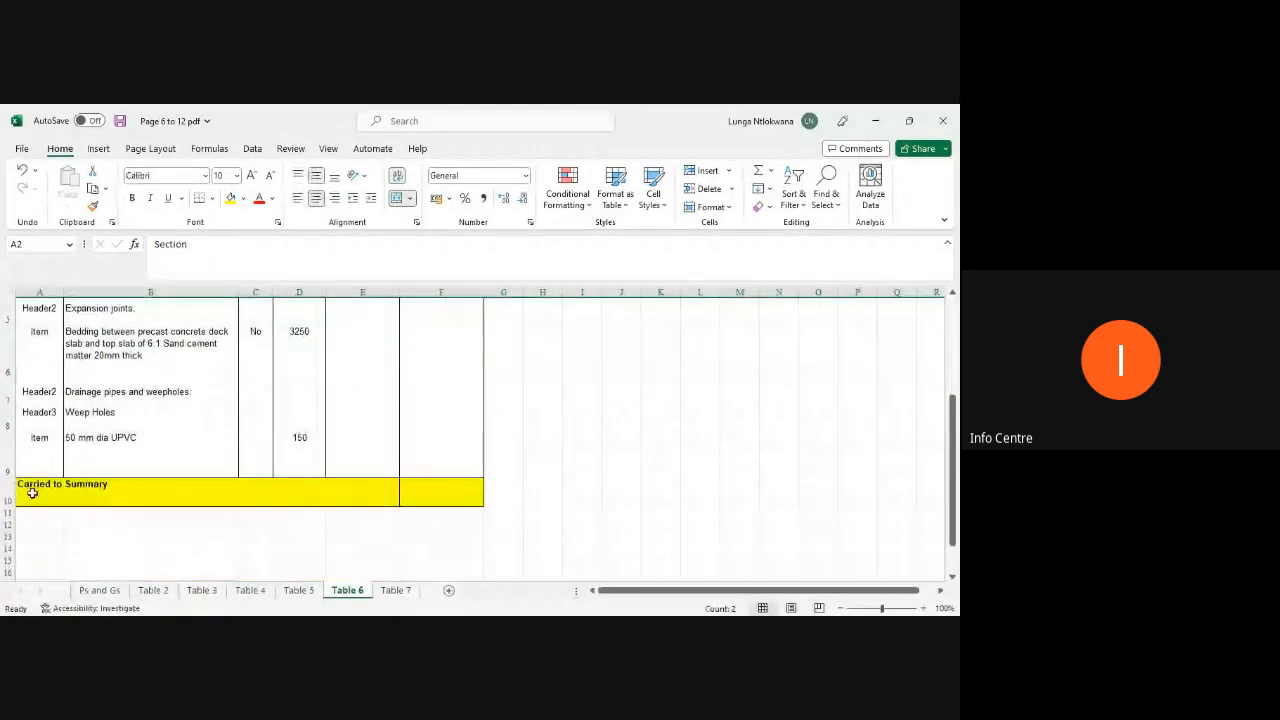
click(8, 490)
right_click(8, 492)
click(51, 381)
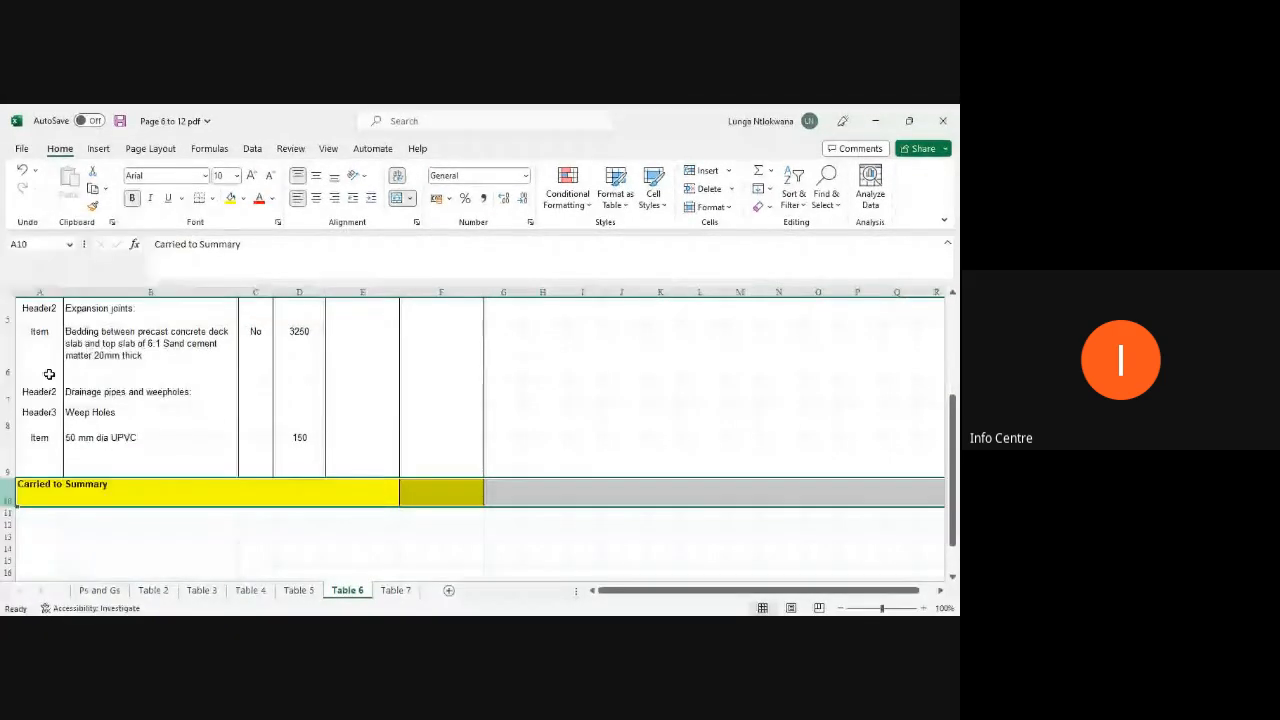
Step: Select the whole Table 6 range from Item Type to Amount R and unmerge its cells
scroll(489, 506, up, 1)
drag(466, 503, 118, 309)
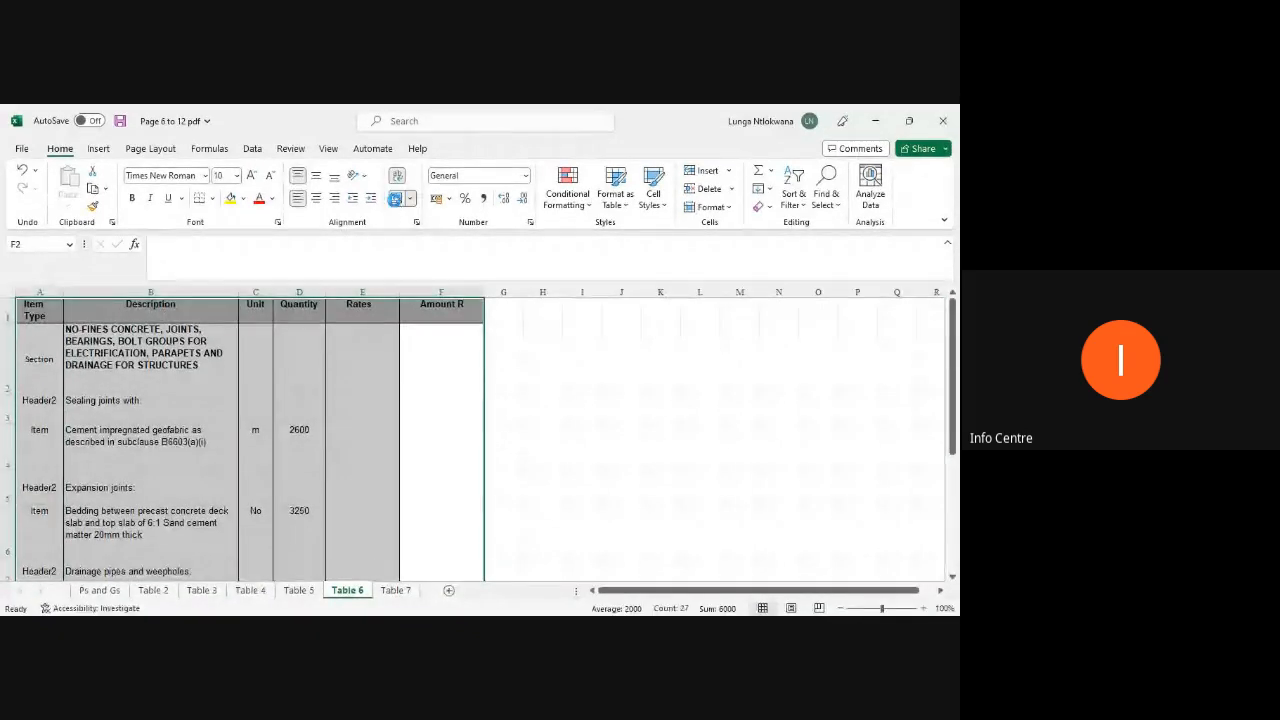
click(396, 199)
click(366, 430)
scroll(210, 440, down, 2)
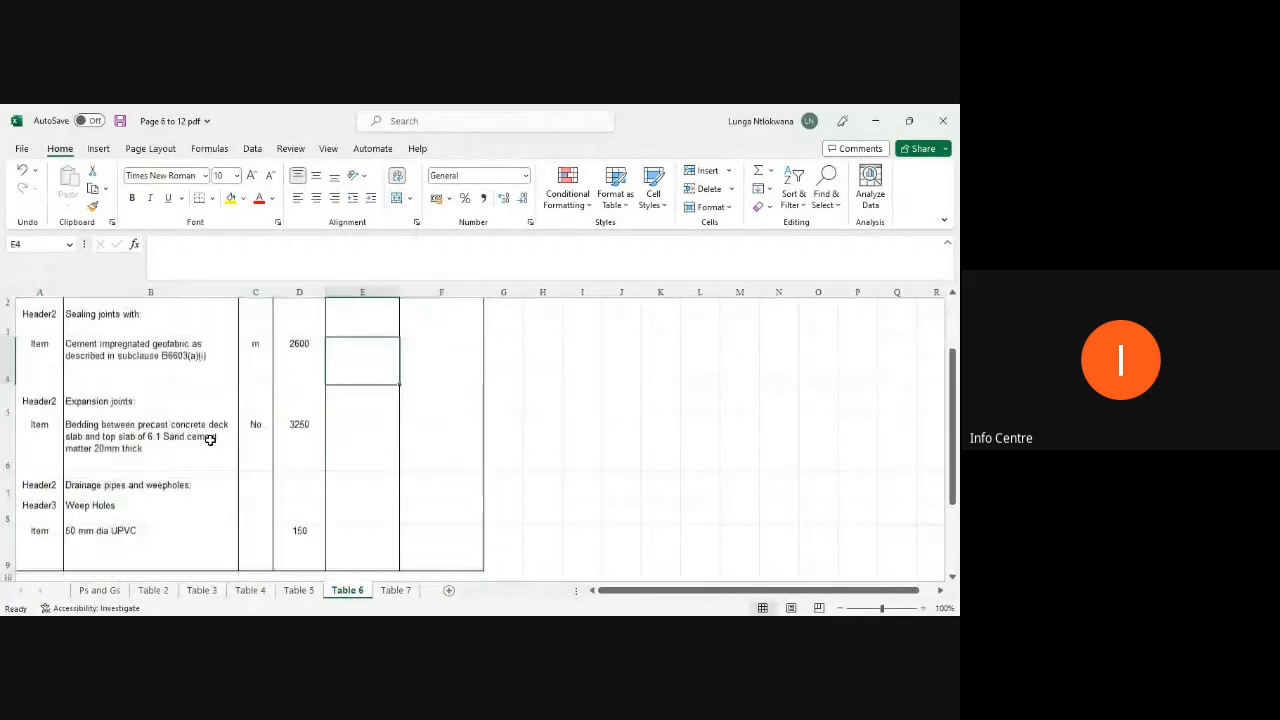
Step: Open Table 7 and delete its title row at the top of the sheet
click(394, 590)
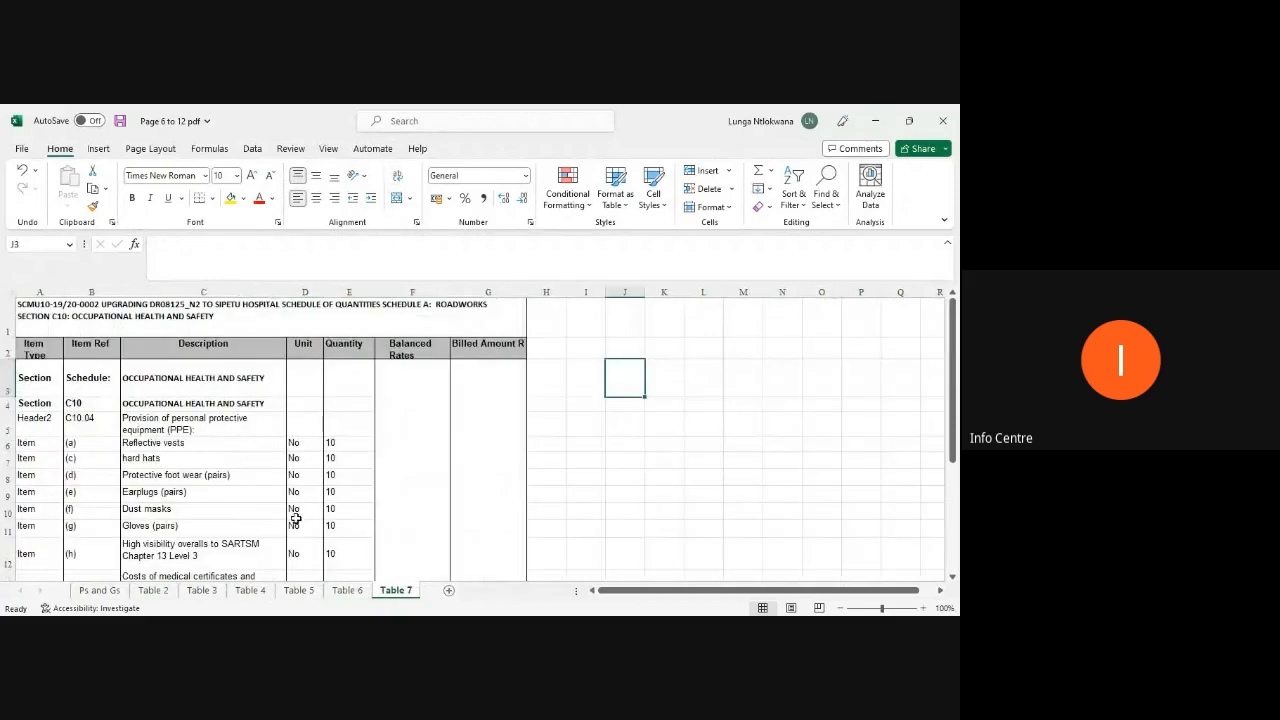
click(7, 320)
right_click(5, 324)
click(43, 480)
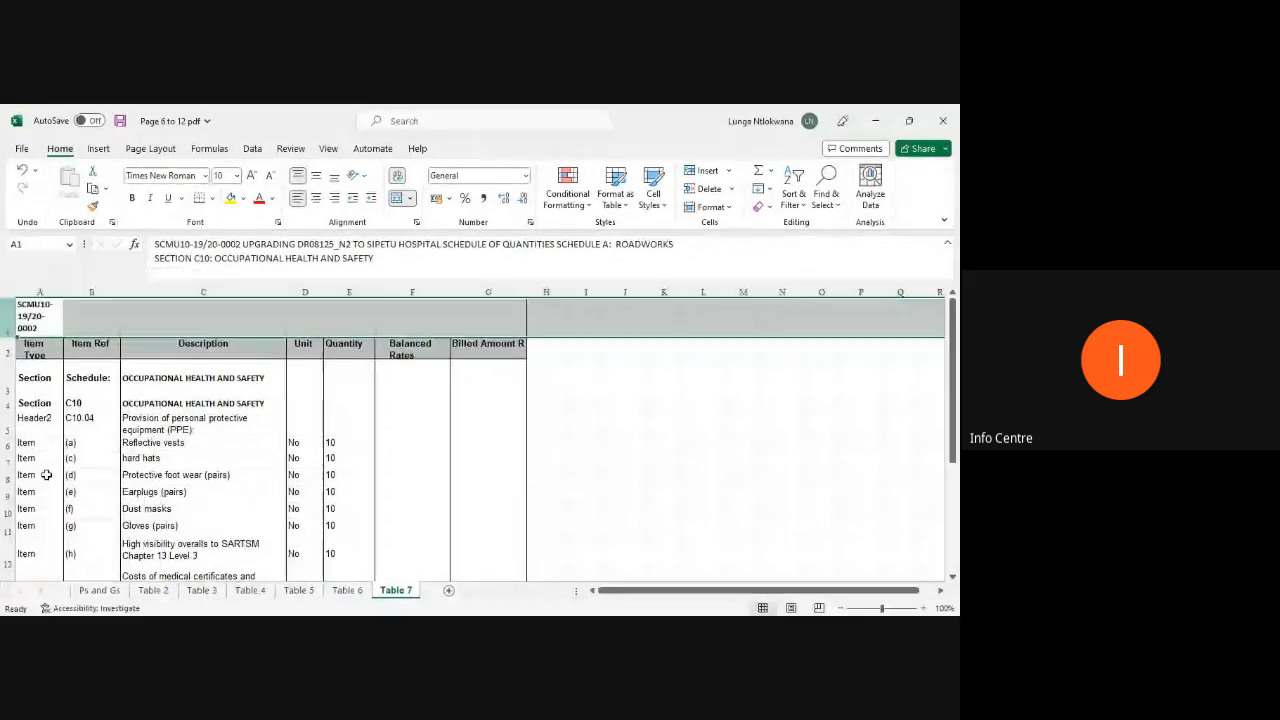
Step: Delete the yellow Carried to Summary row at the bottom of Table 7
scroll(20, 480, down, 3)
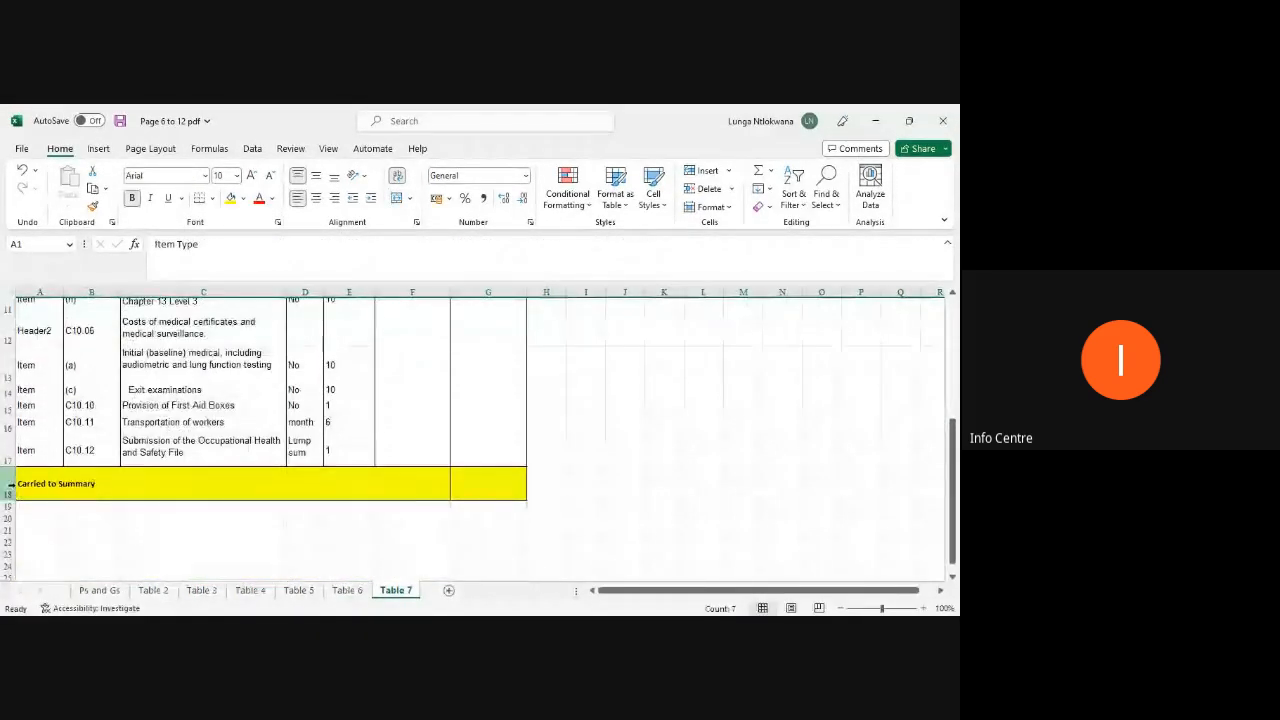
click(8, 485)
right_click(8, 485)
click(68, 376)
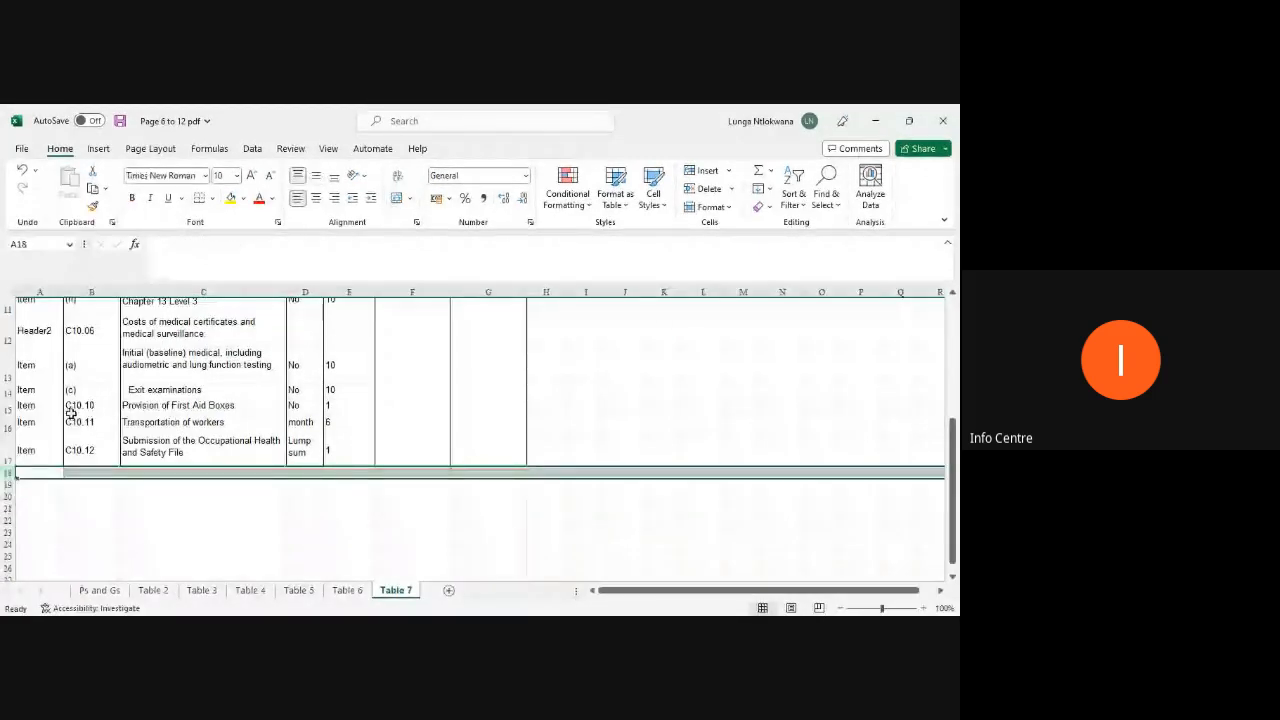
Step: Delete the Item Ref column from Table 7
scroll(80, 400, up, 5)
click(92, 293)
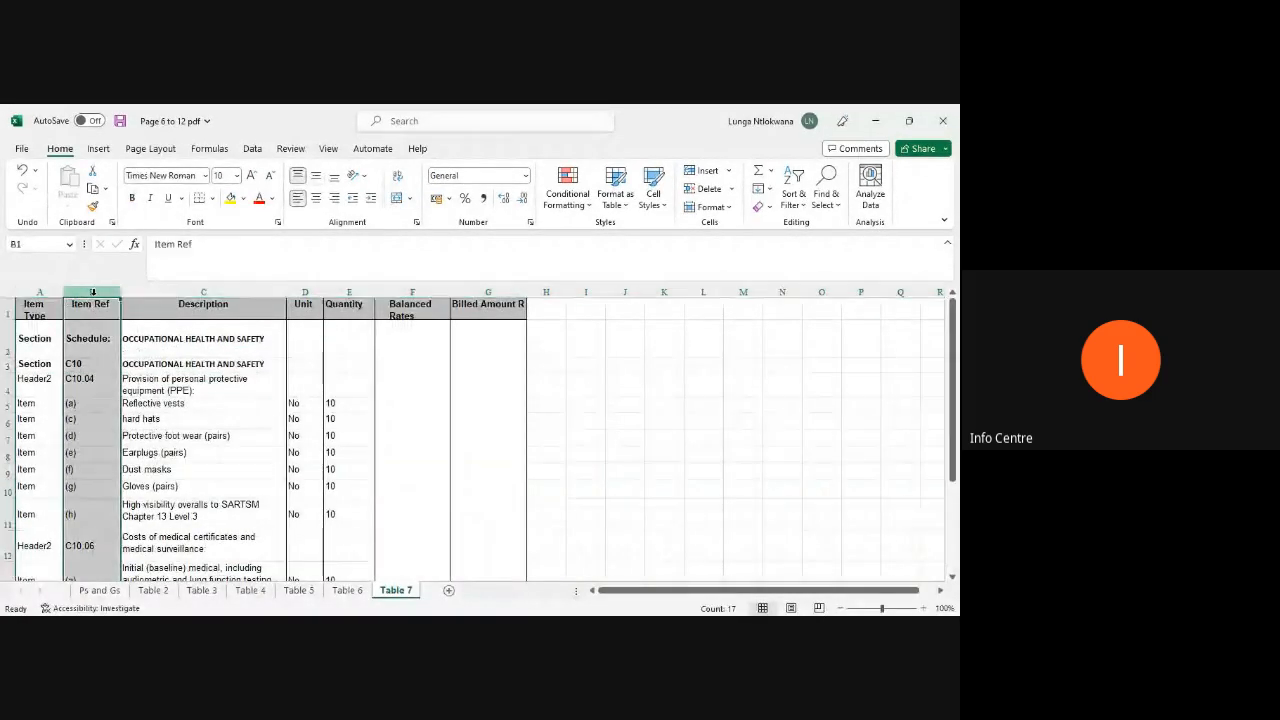
right_click(94, 294)
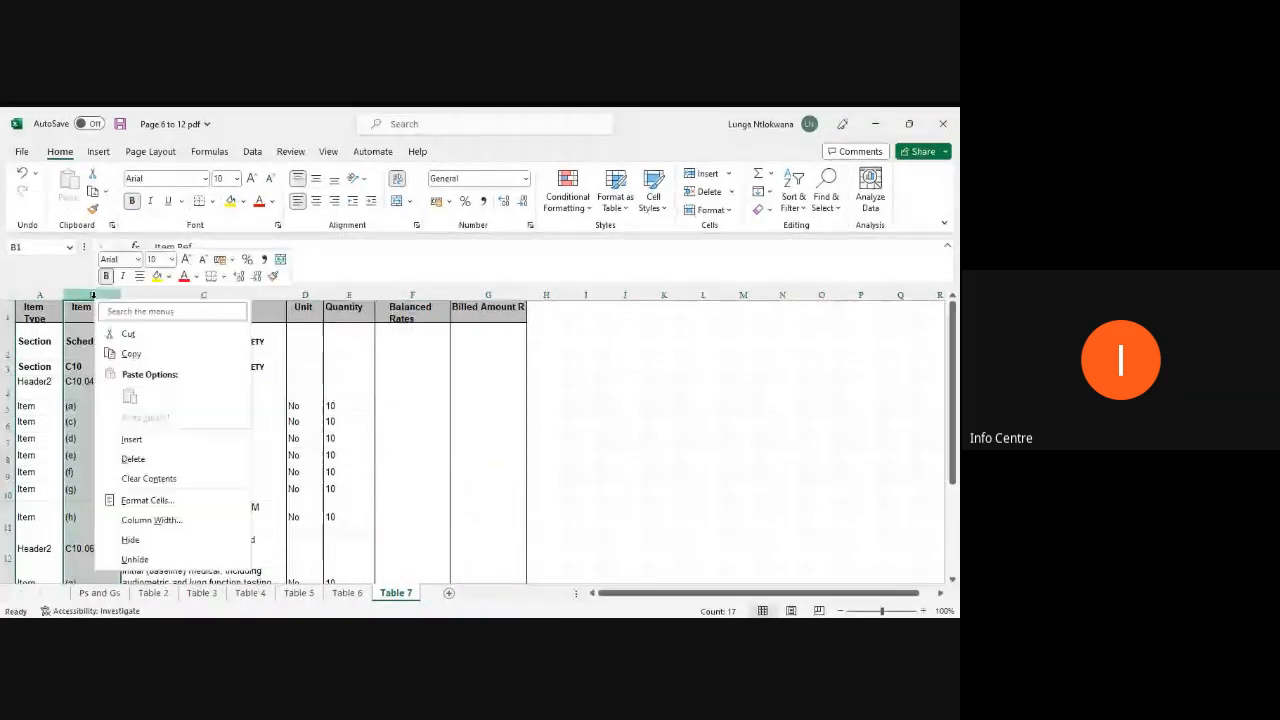
click(133, 458)
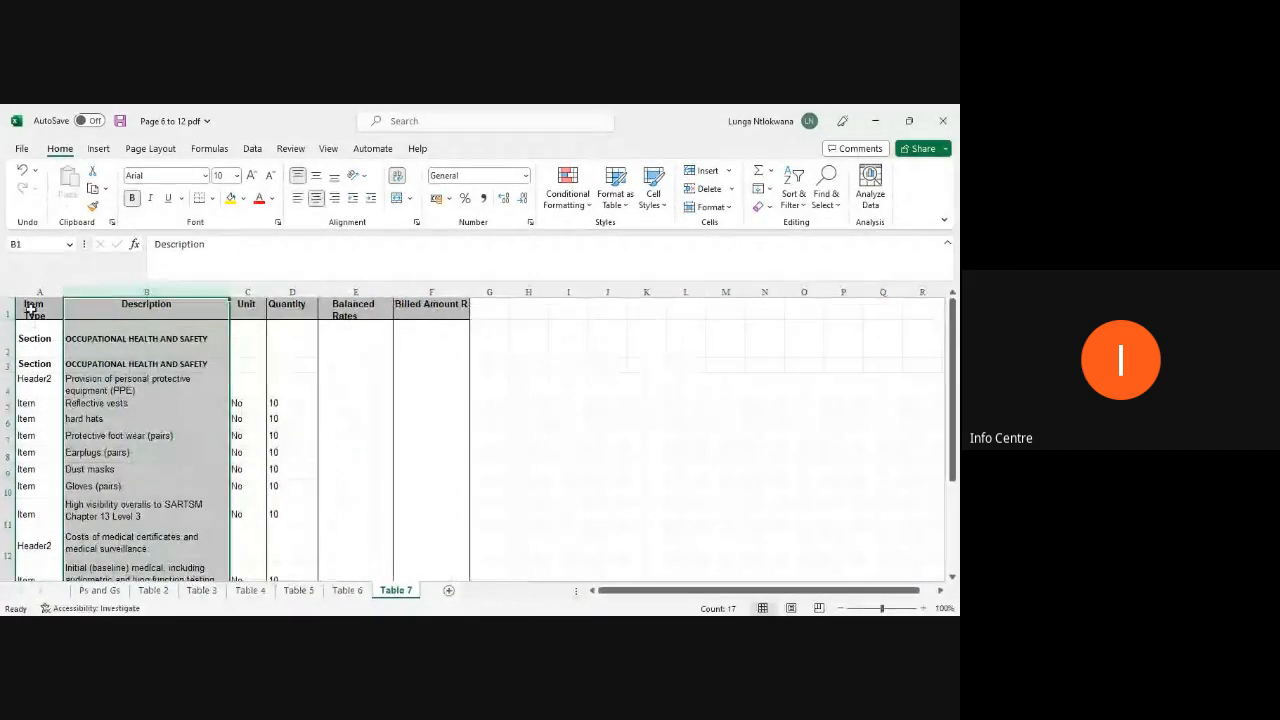
Step: Review the column headings of Table 7 from Item Type across to Billed Amount R
click(30, 310)
key(Right)
key(Right)
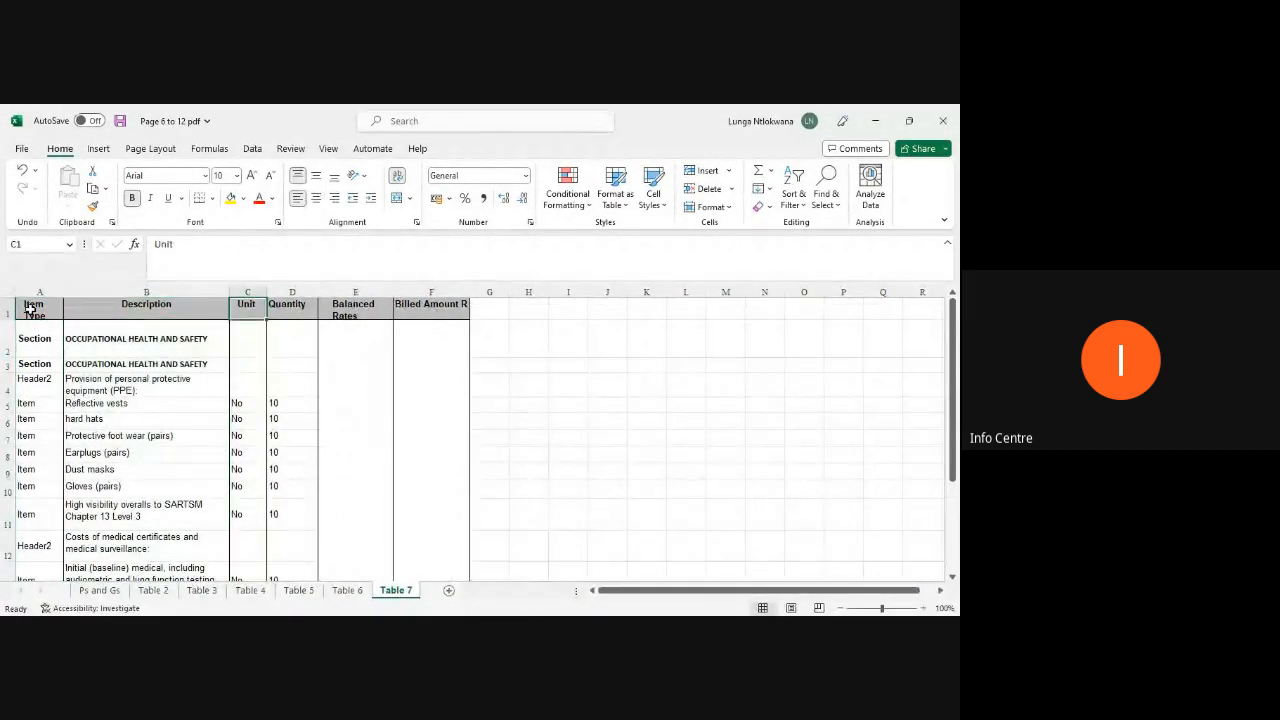
key(Right)
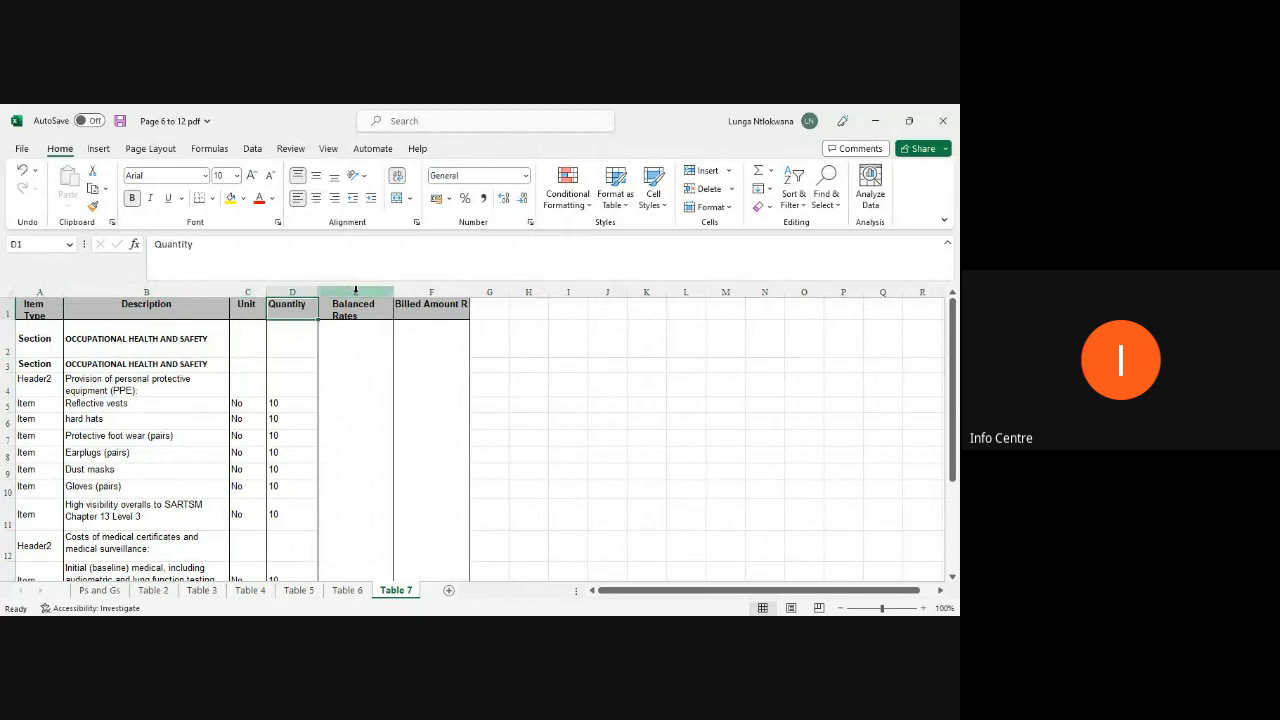
click(355, 290)
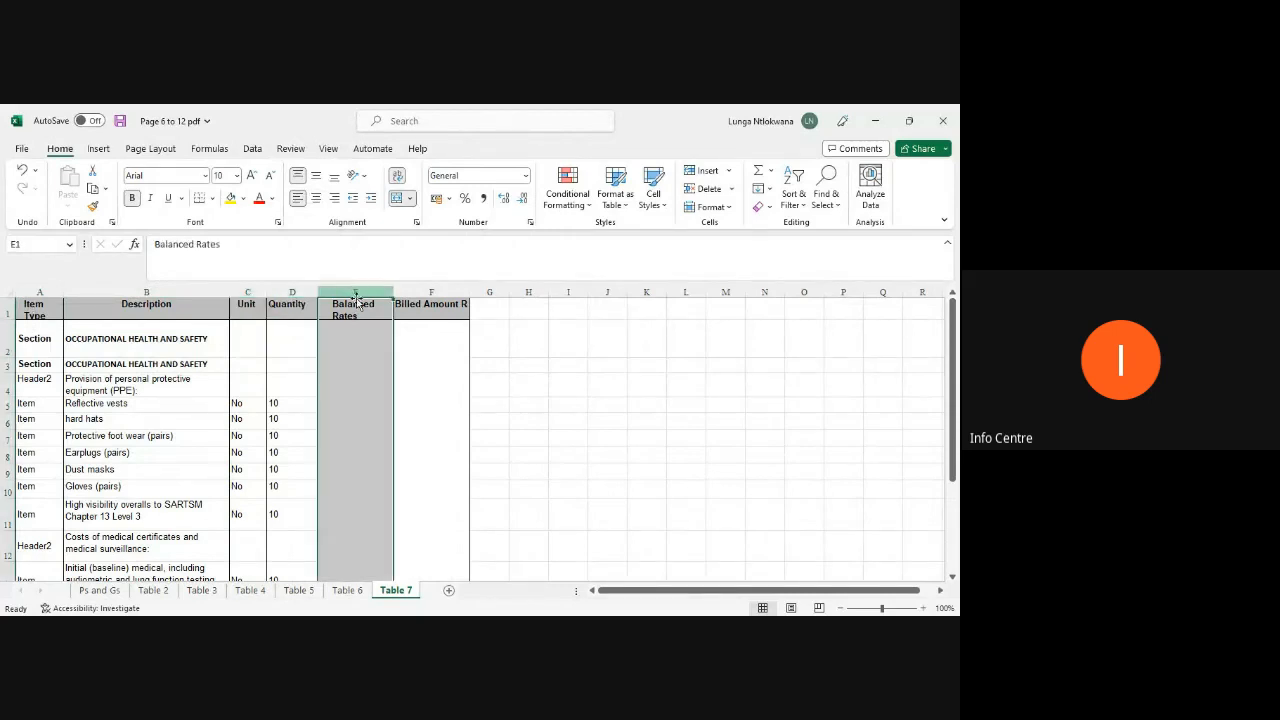
click(358, 313)
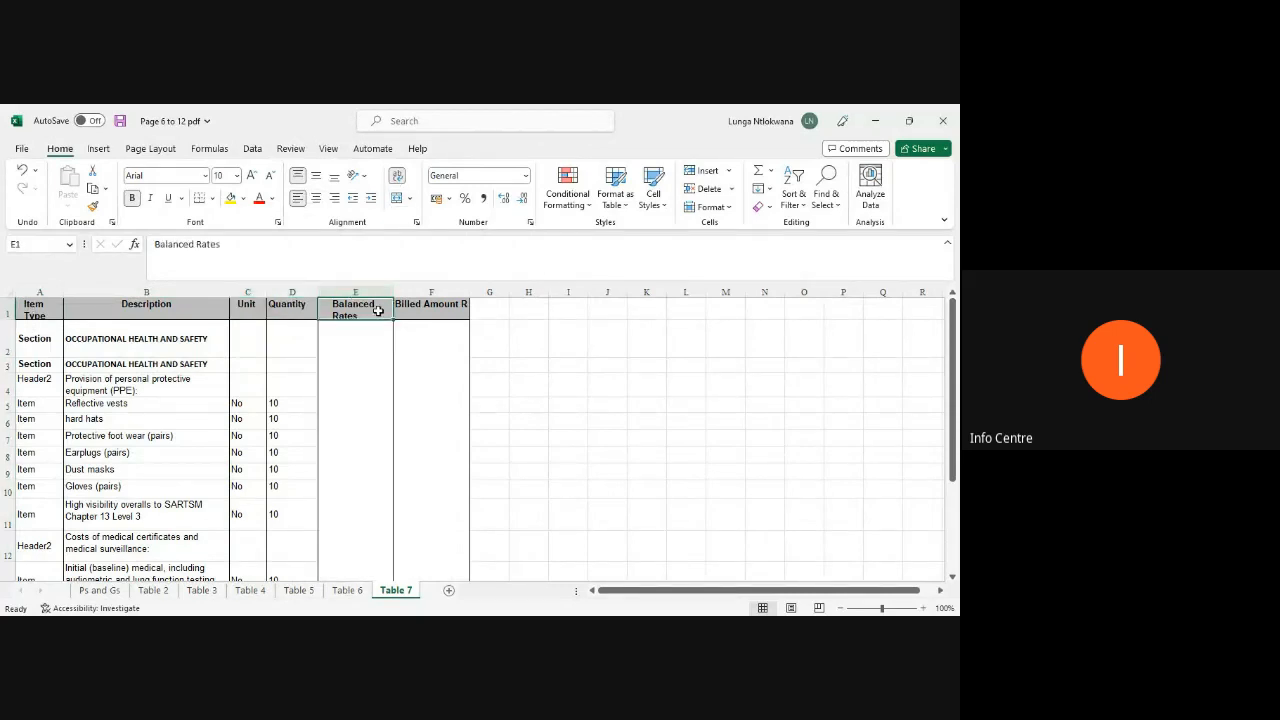
key(Right)
click(551, 427)
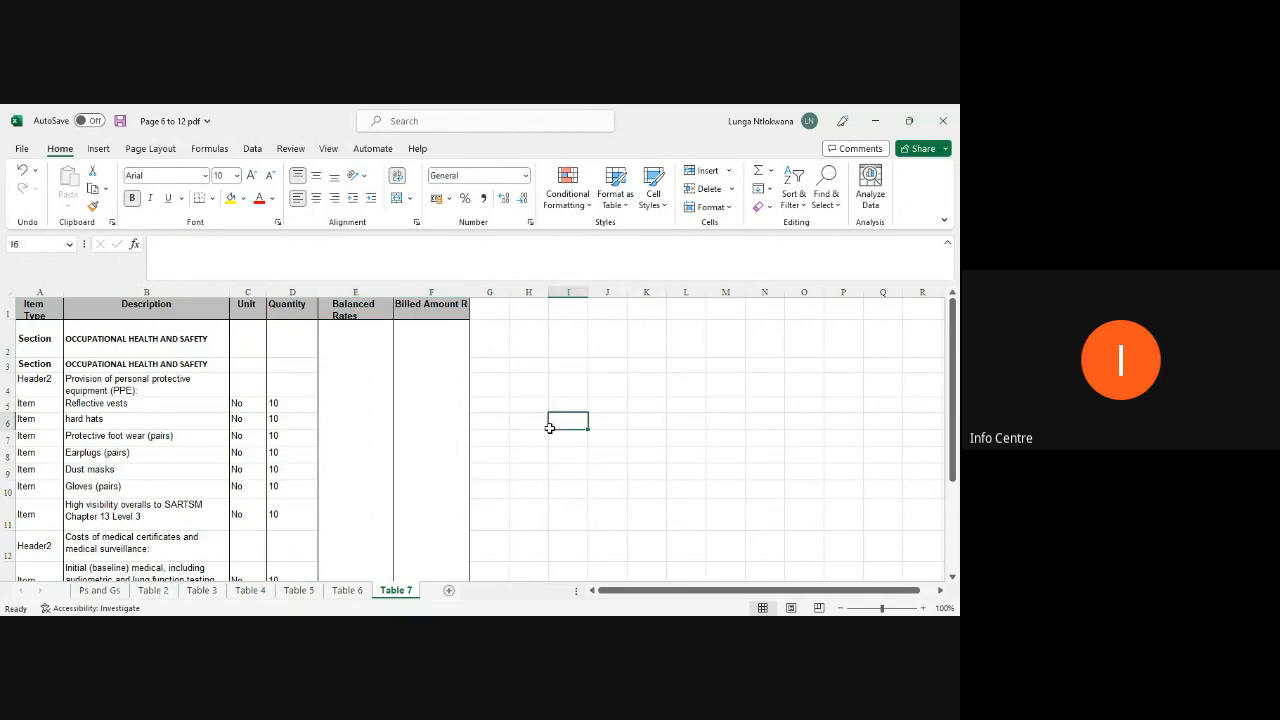
Step: Select the whole Table 7 range from Item Type to Billed Amount R and unmerge its cells
scroll(497, 434, down, 3)
click(453, 485)
drag(453, 485, 37, 318)
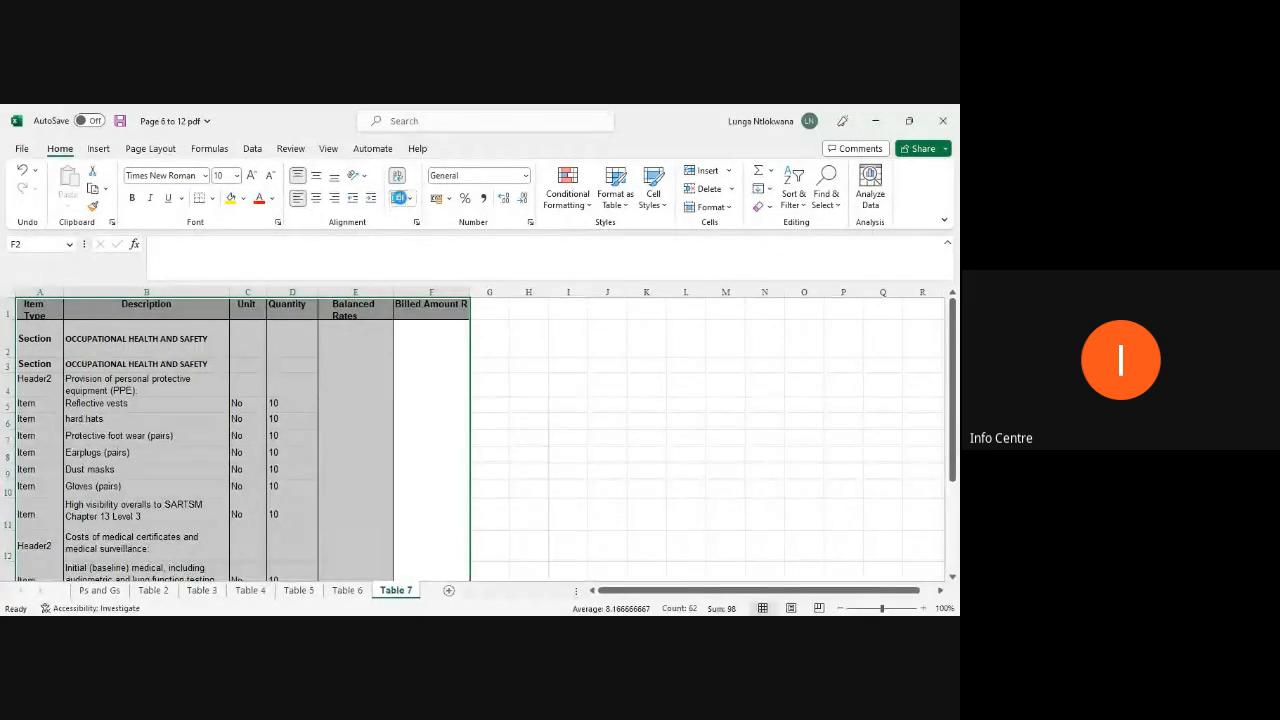
click(580, 489)
Step: Save the workbook
scroll(485, 465, down, 1)
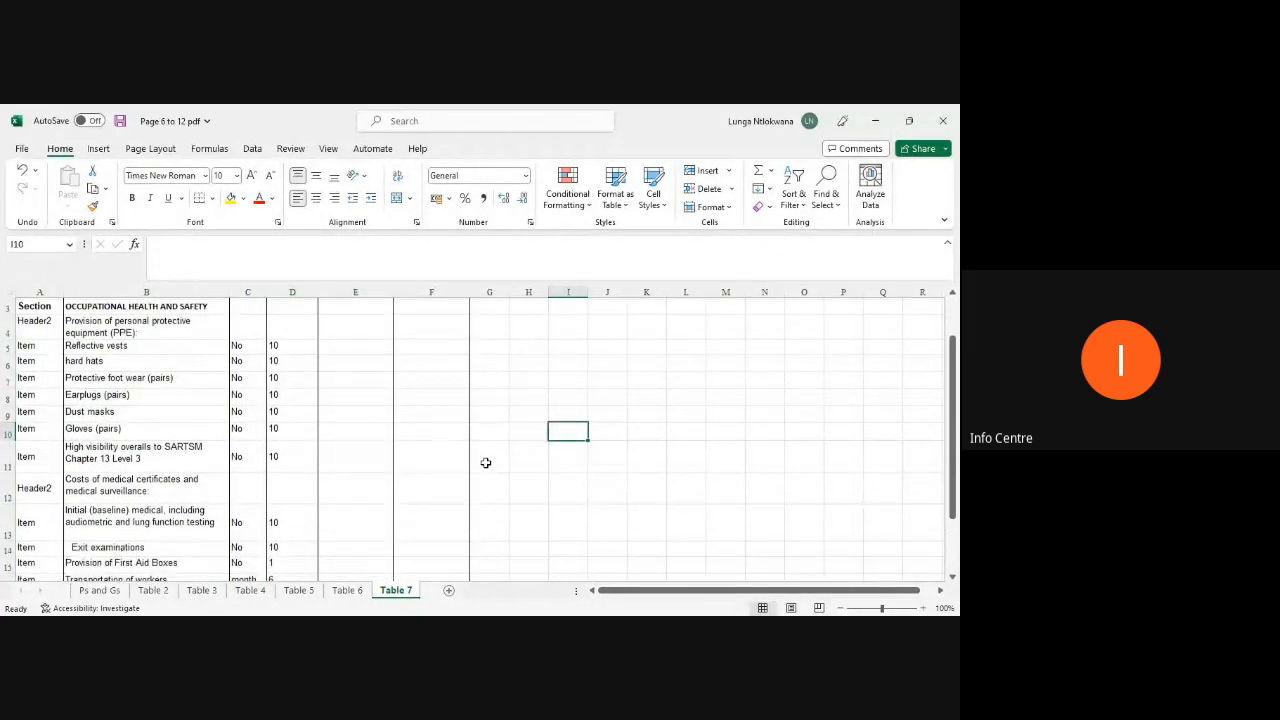
key(ctrl+s)
scroll(481, 464, up, 1)
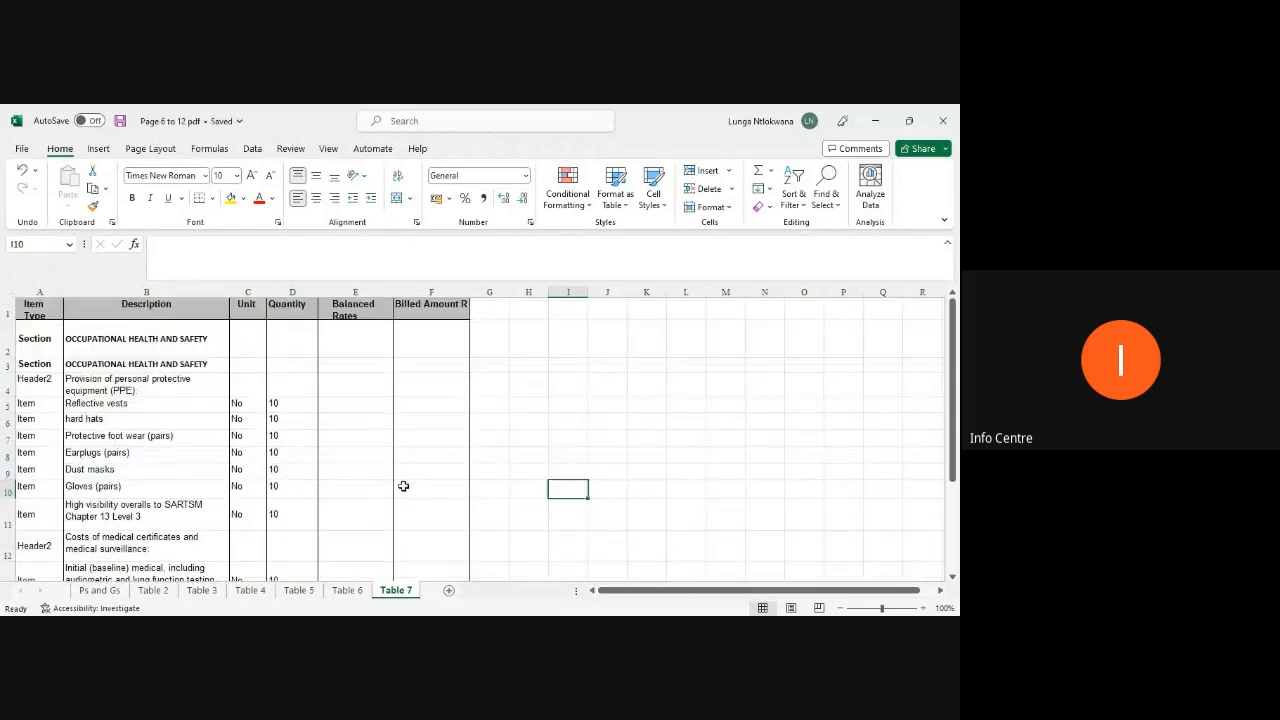
Step: Rename the Table 2 sheet as "Foundations for Structures"
click(99, 591)
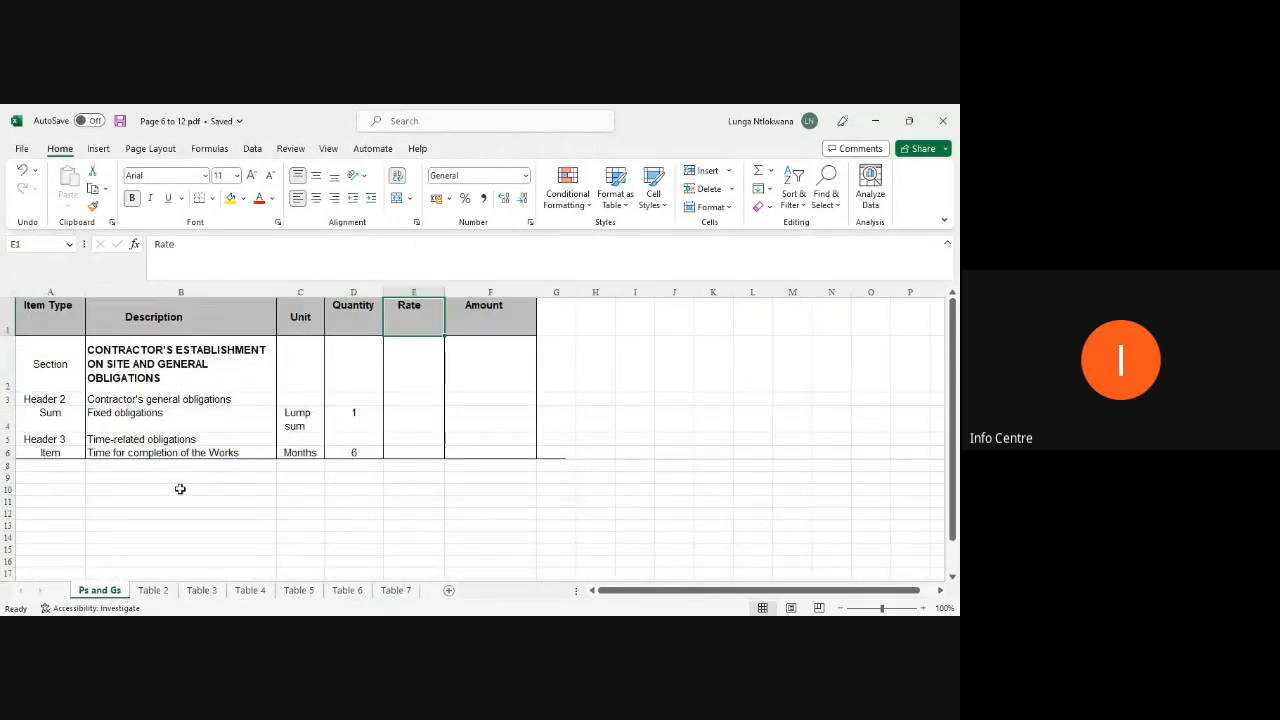
click(154, 591)
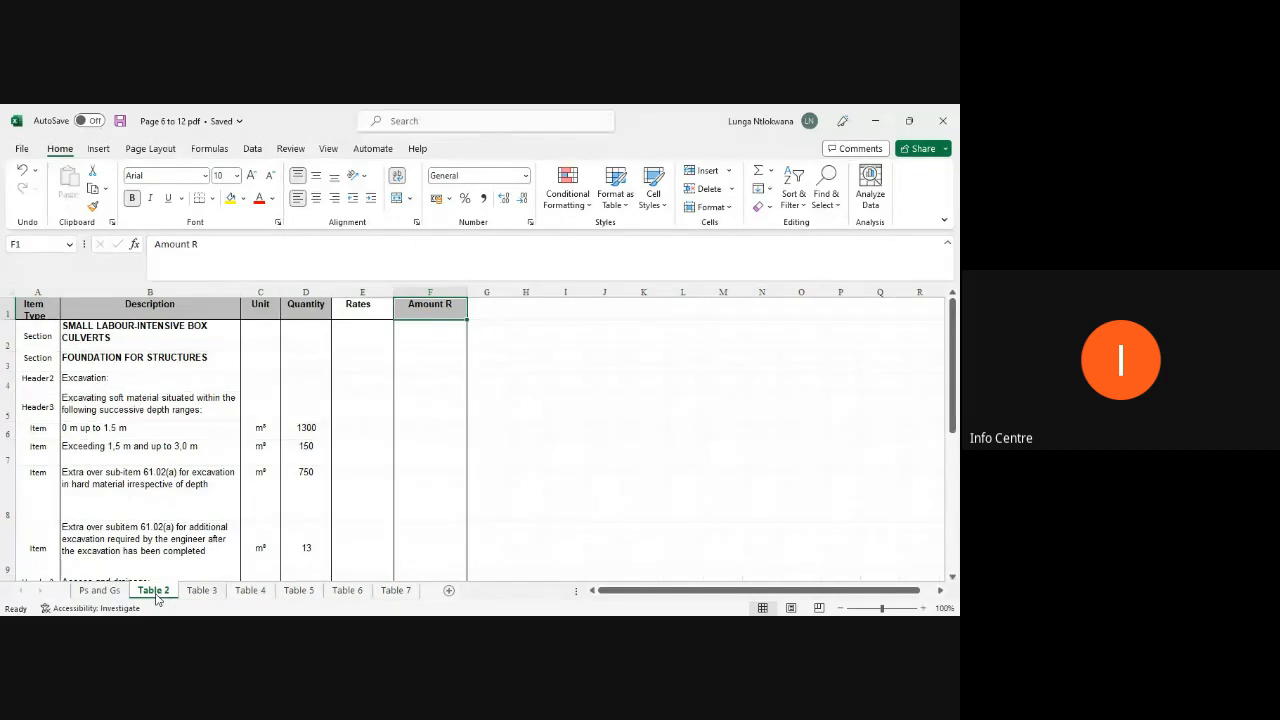
right_click(156, 597)
click(175, 477)
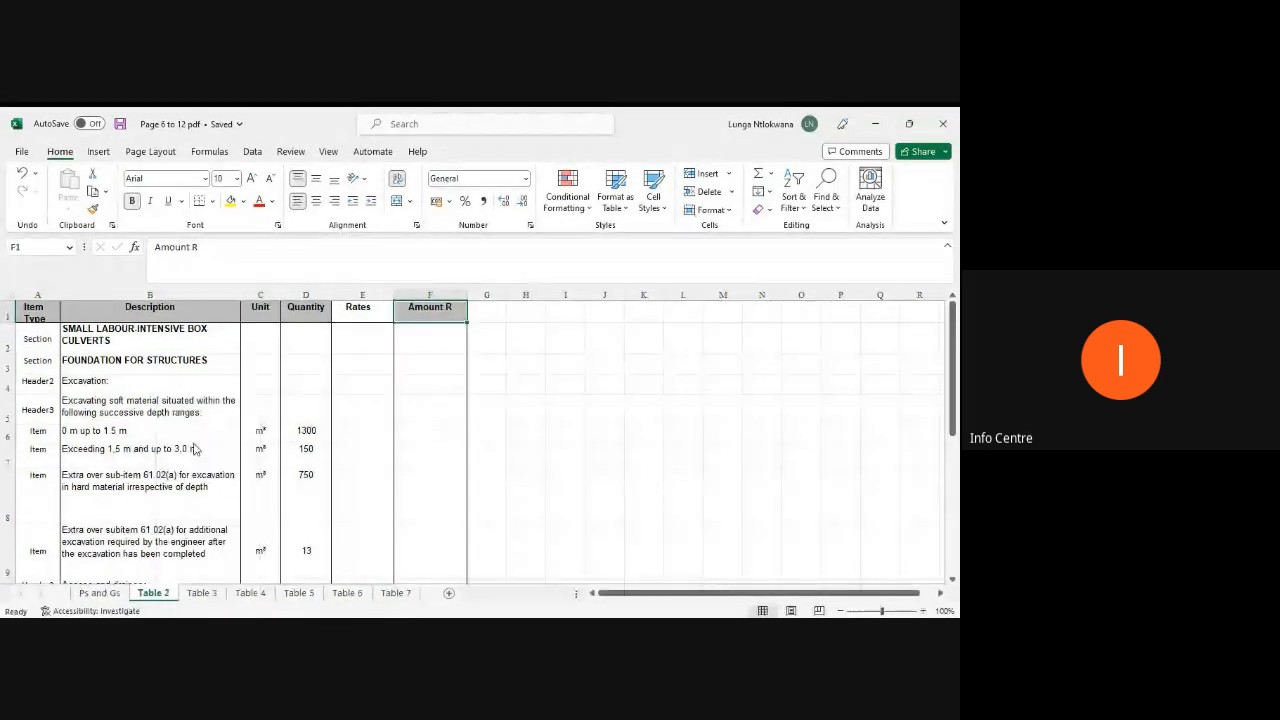
text(Foun)
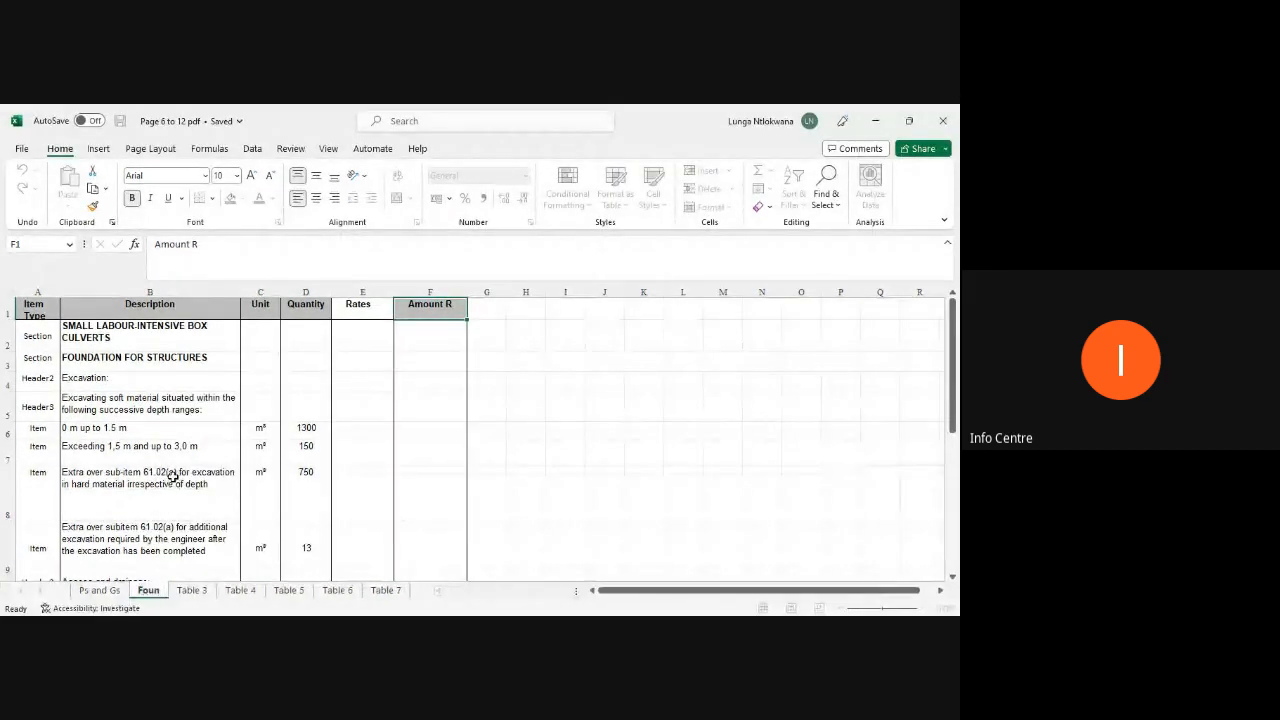
text(dations for)
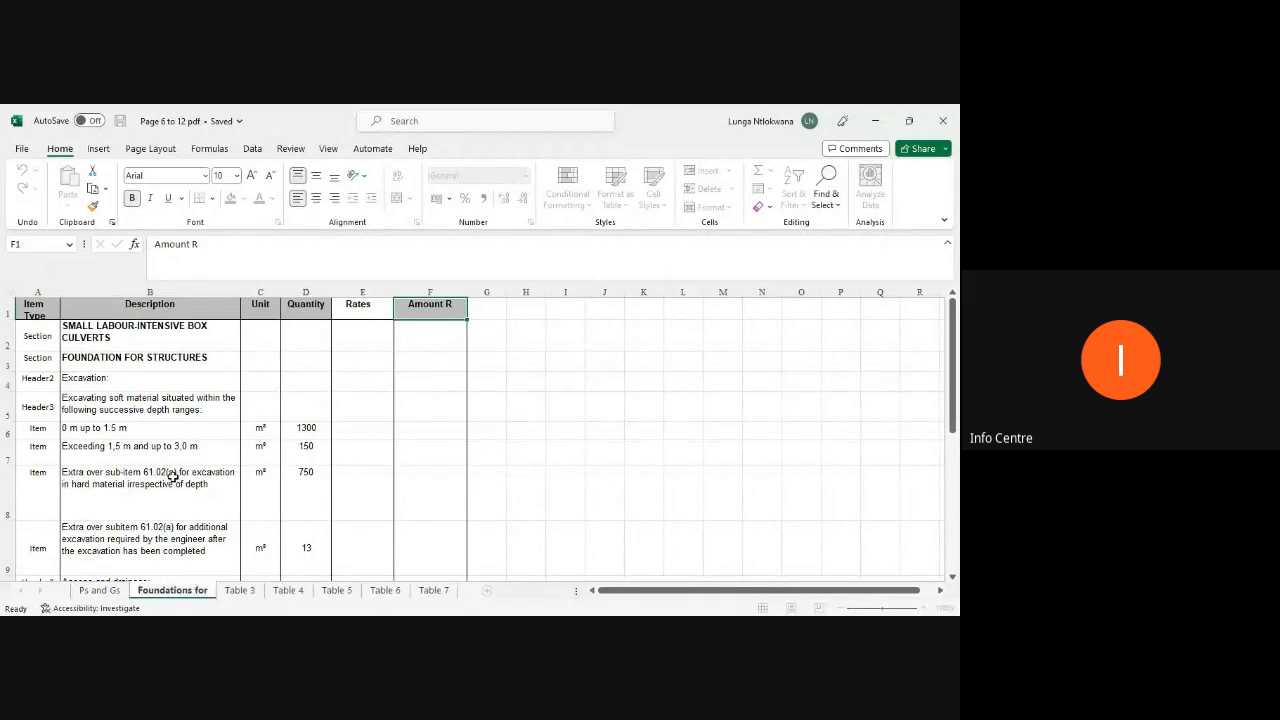
text( Structures)
key(Return)
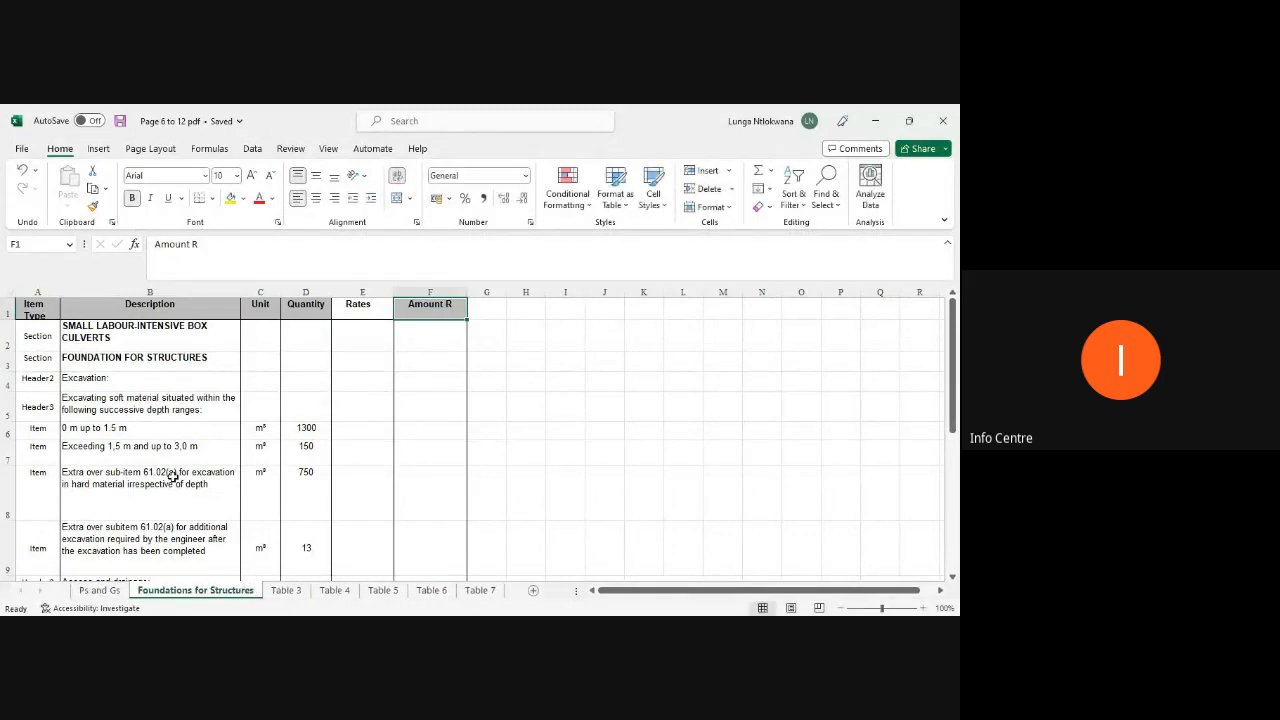
Step: Rename the Table 3 sheet as "Falsework,formwork and Concrete"
click(287, 591)
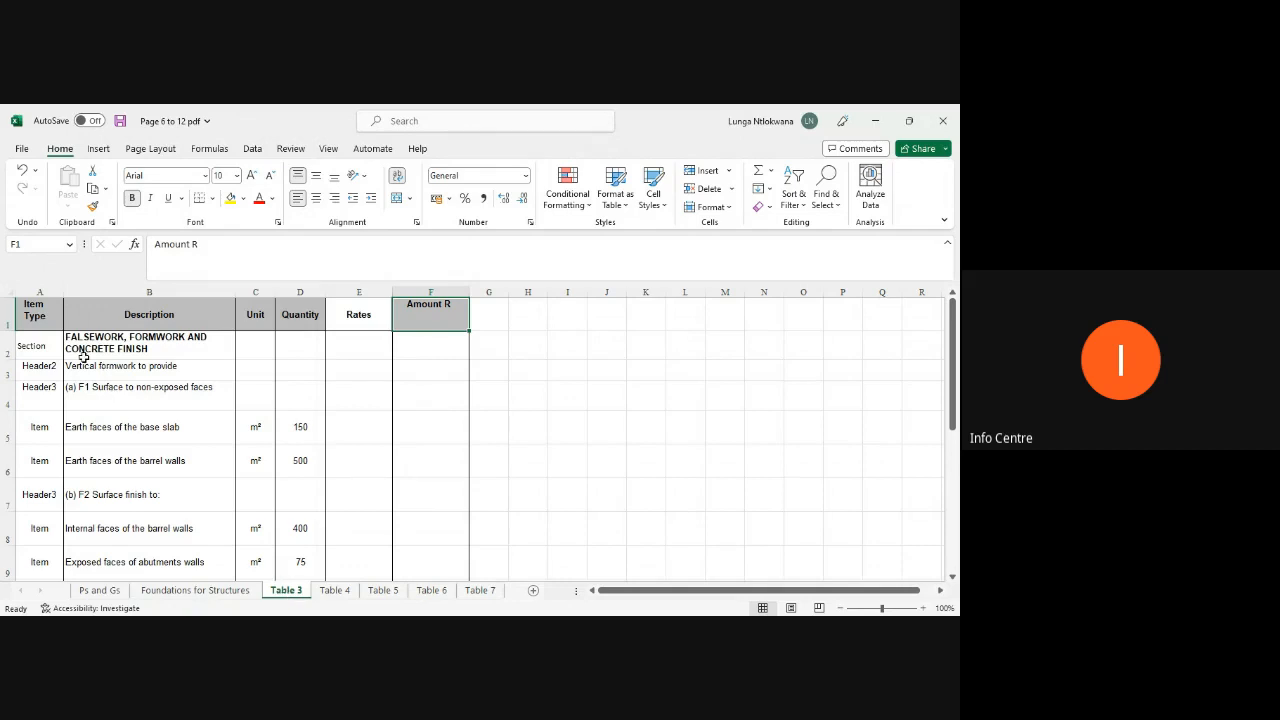
right_click(288, 593)
click(300, 441)
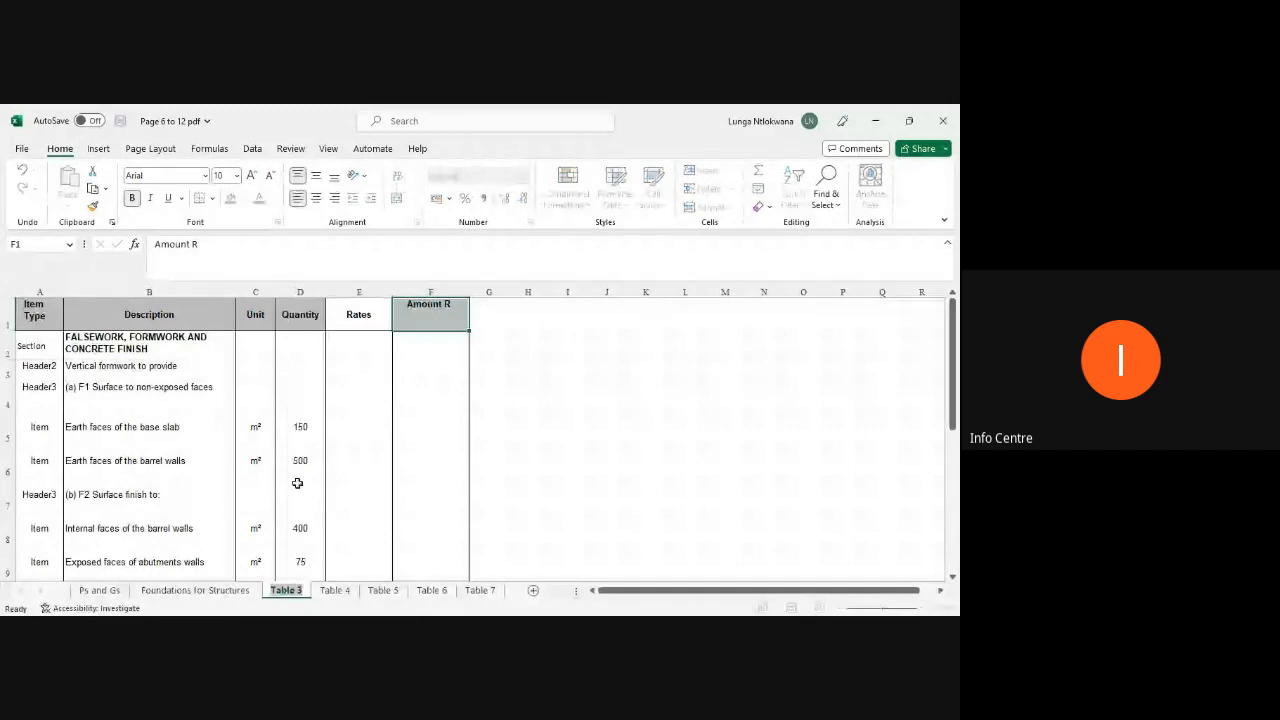
text(Fal)
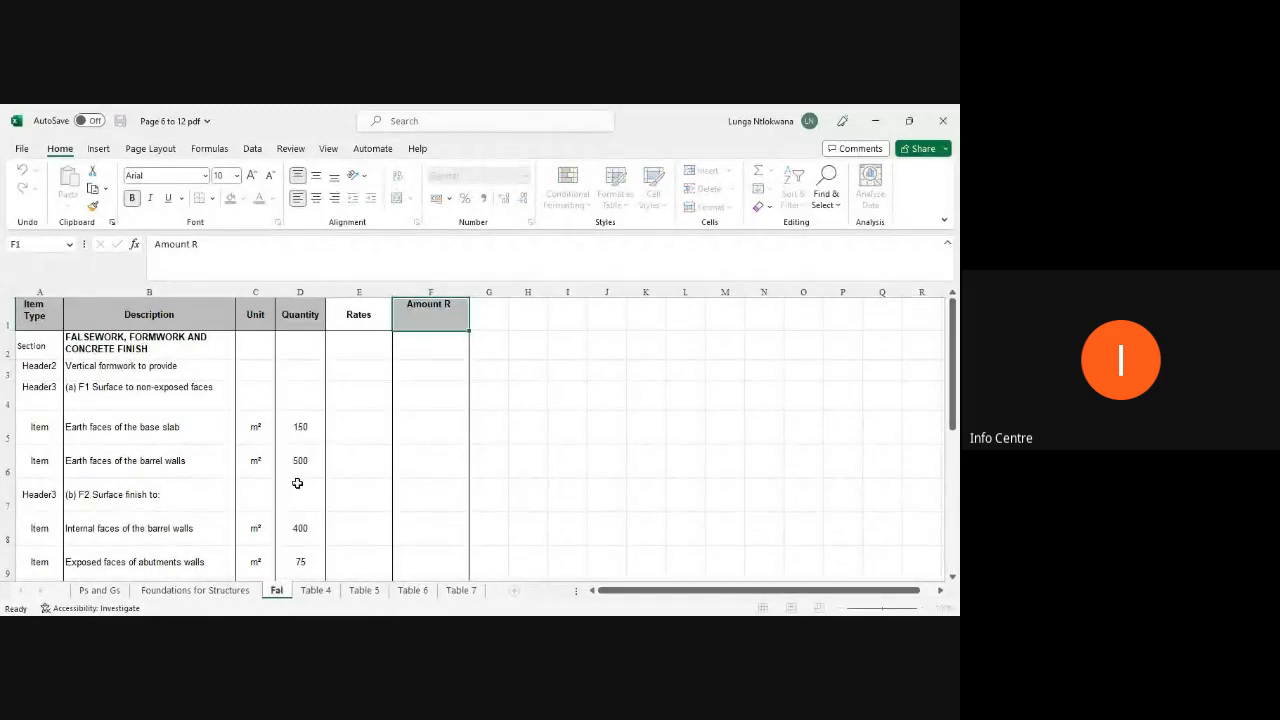
text(sewor)
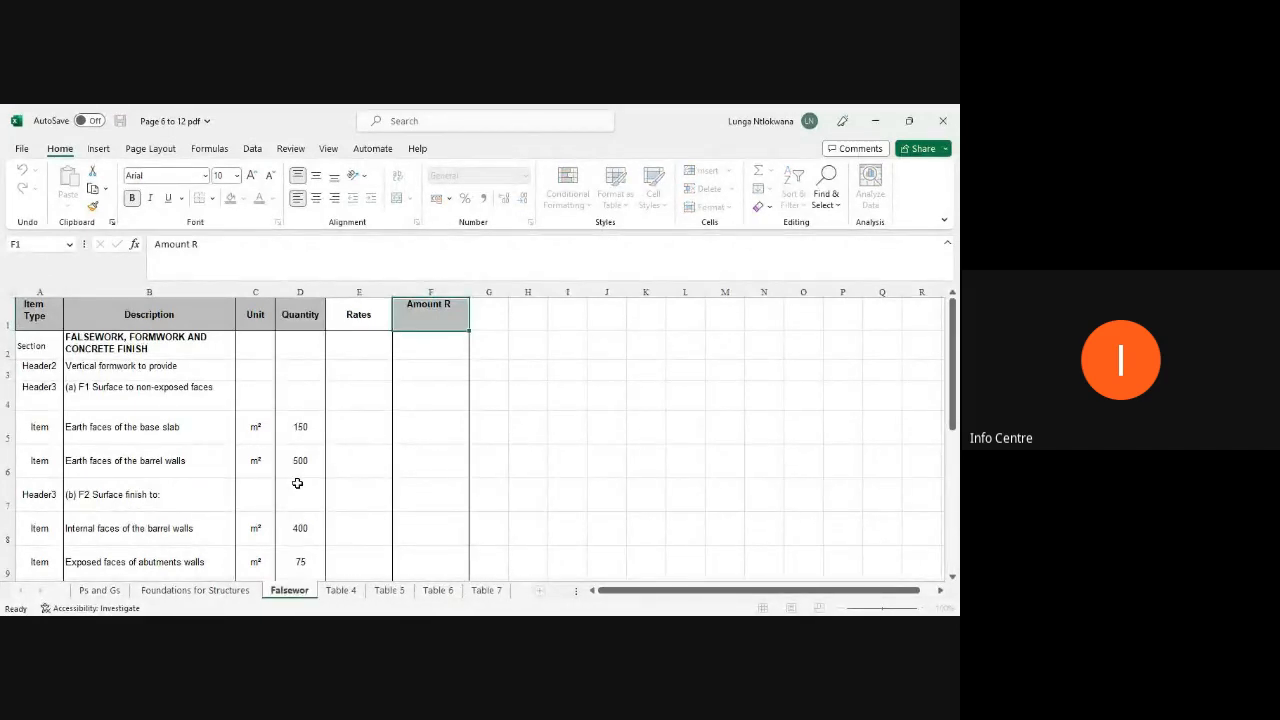
text(k,formwork)
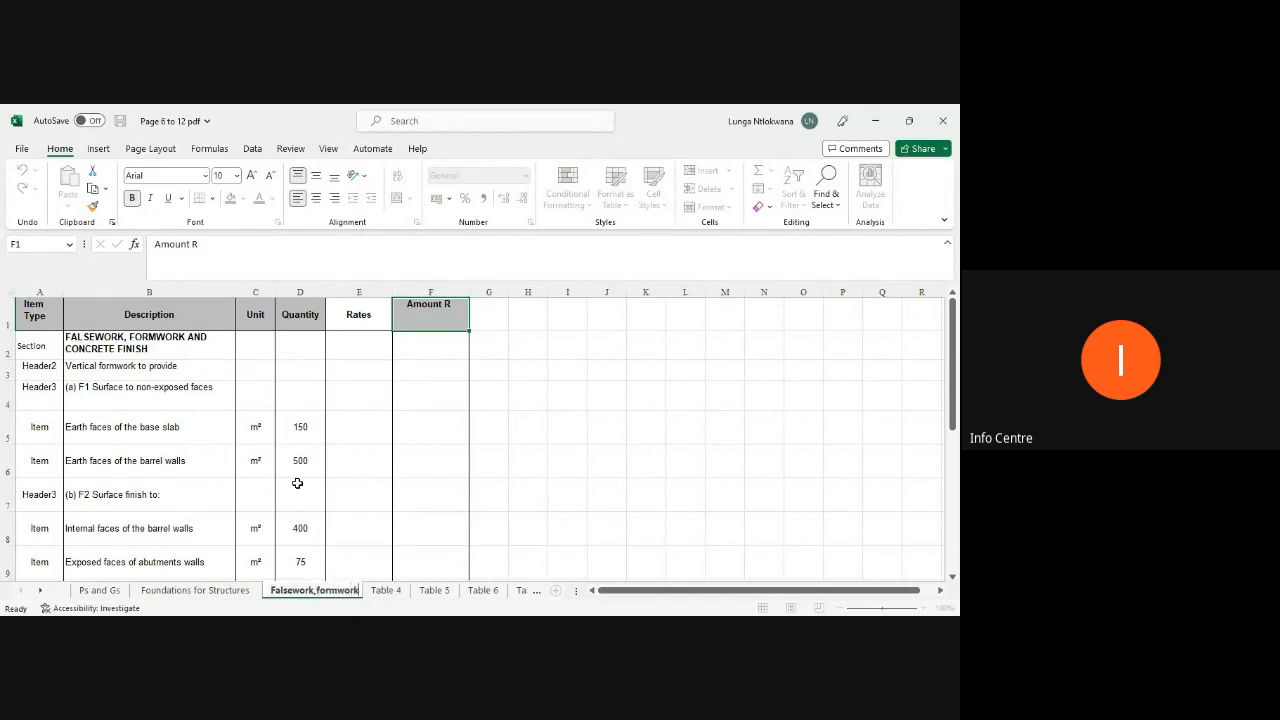
text( and Concrete)
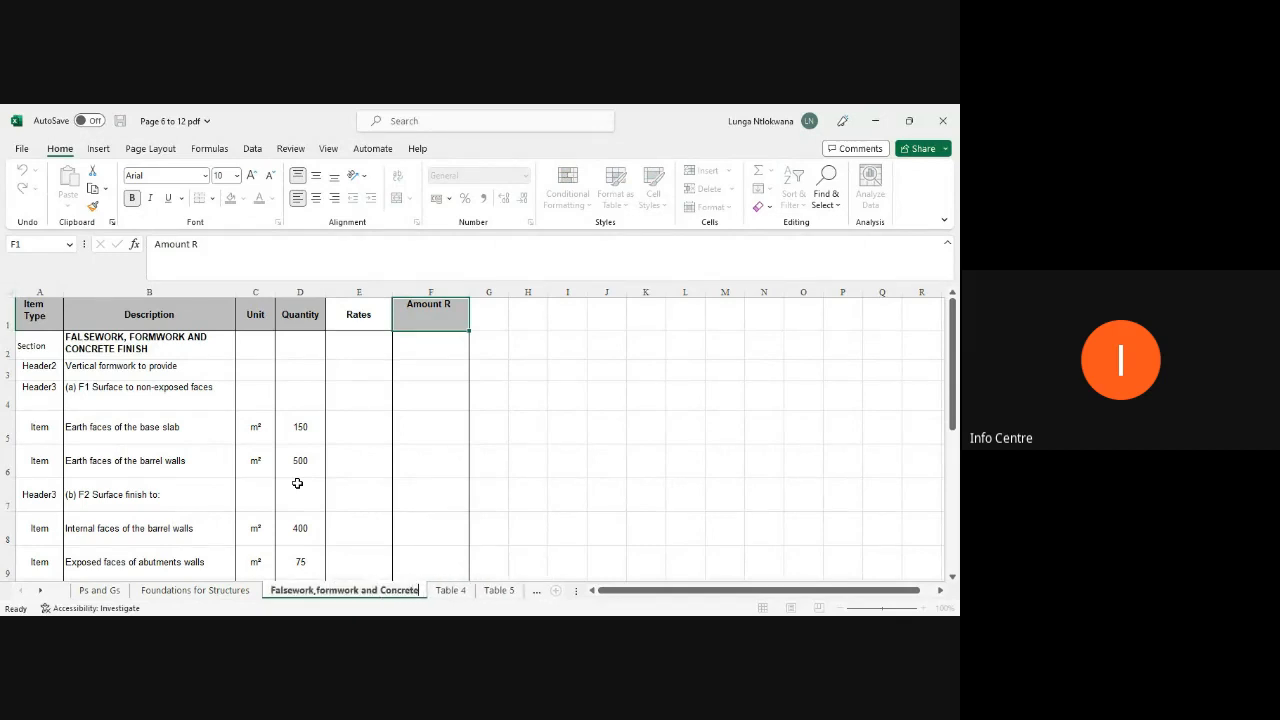
key(Return)
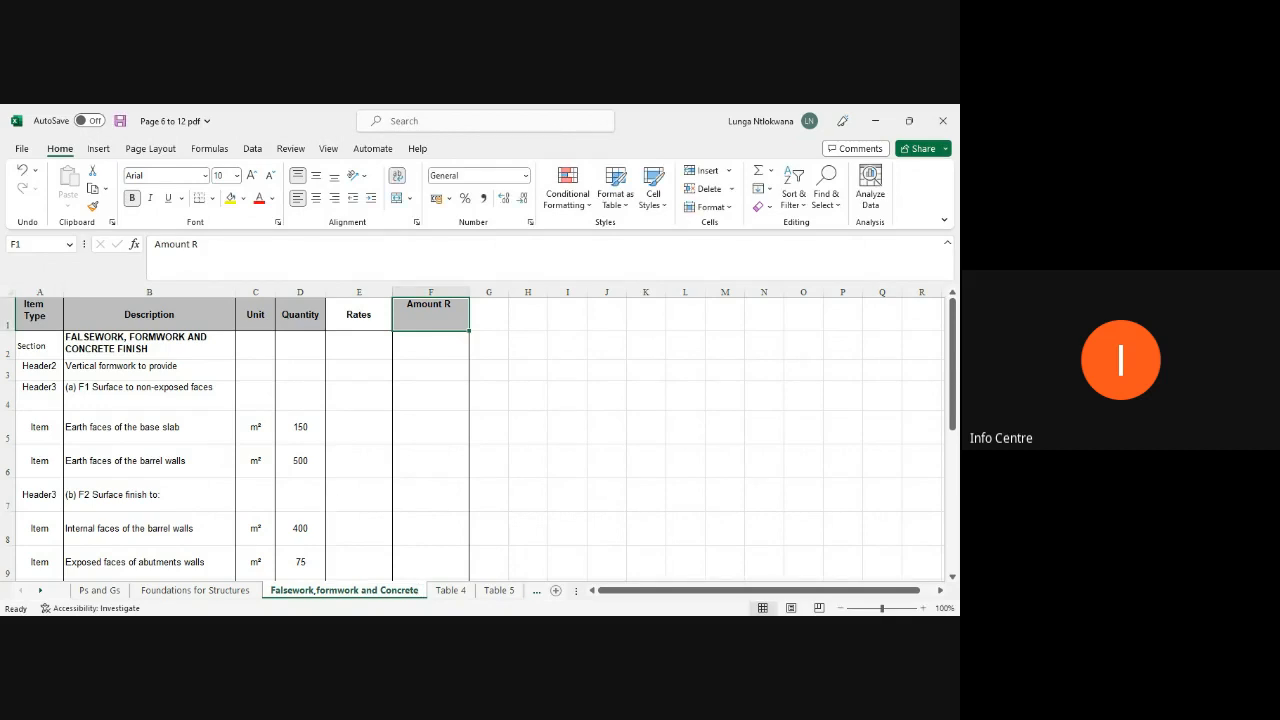
Step: Rename the Table 4 sheet as "Steel Rebar"
click(449, 592)
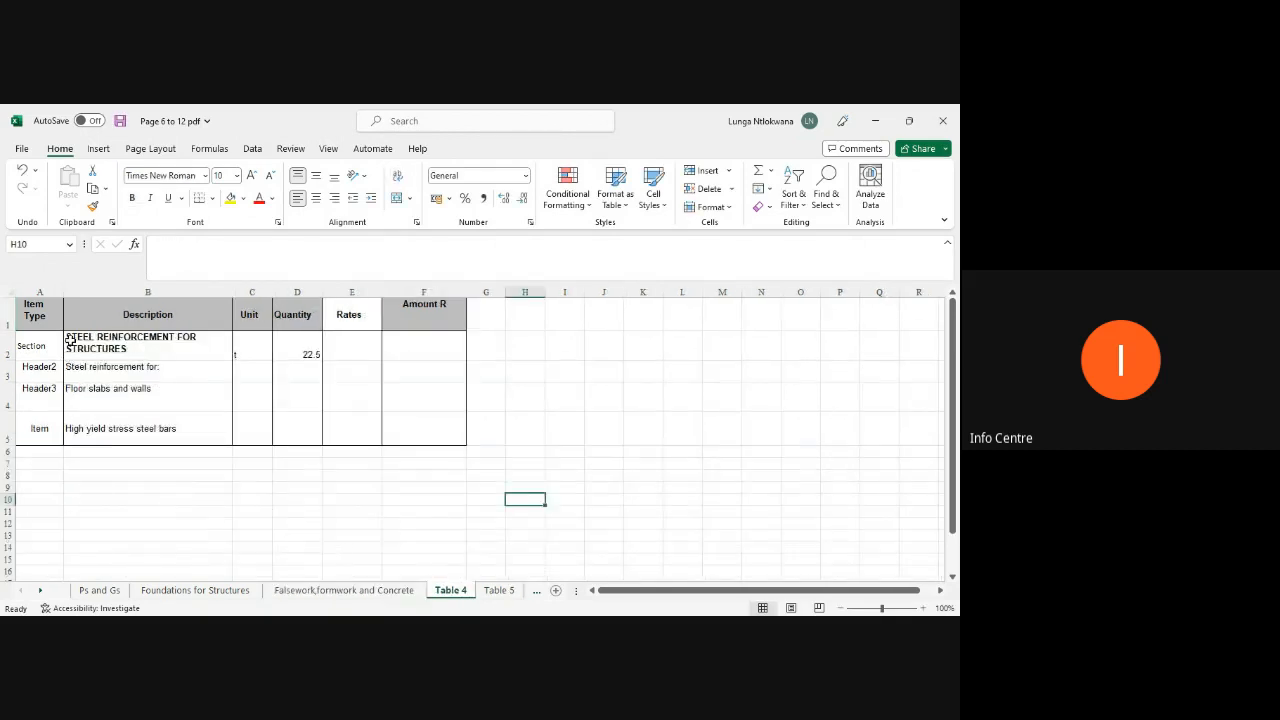
right_click(452, 592)
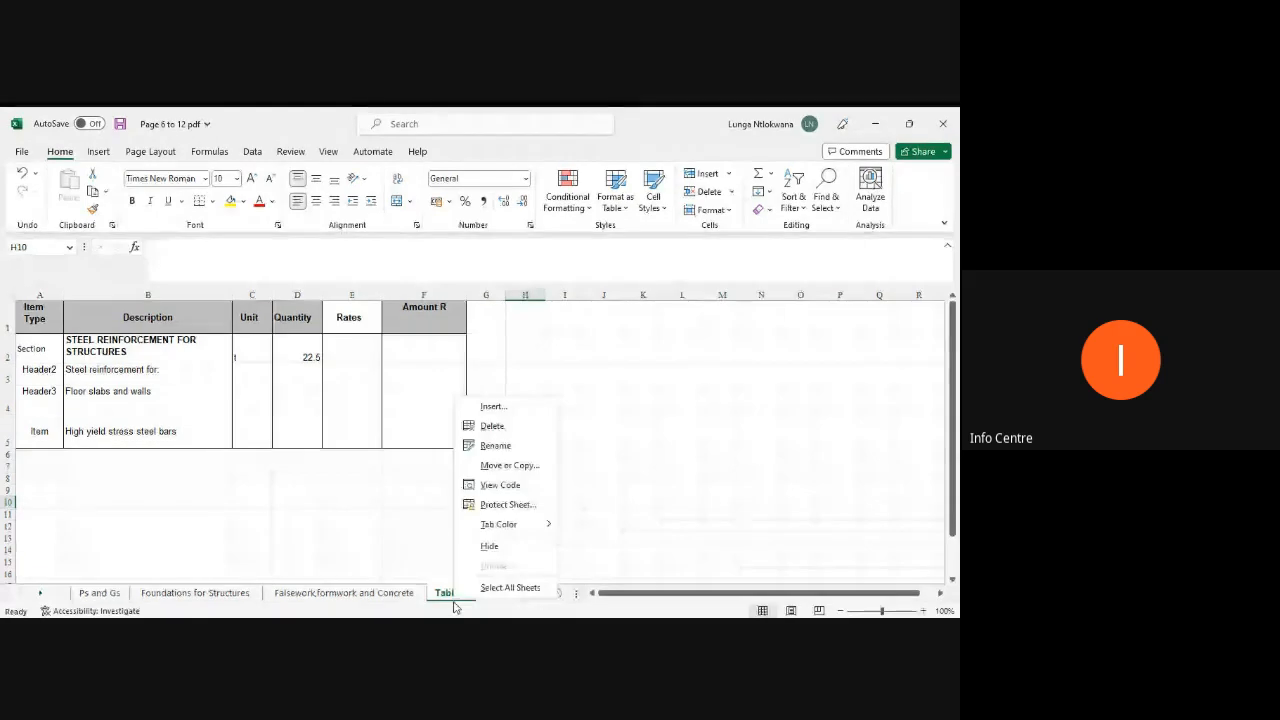
click(492, 445)
text(5)
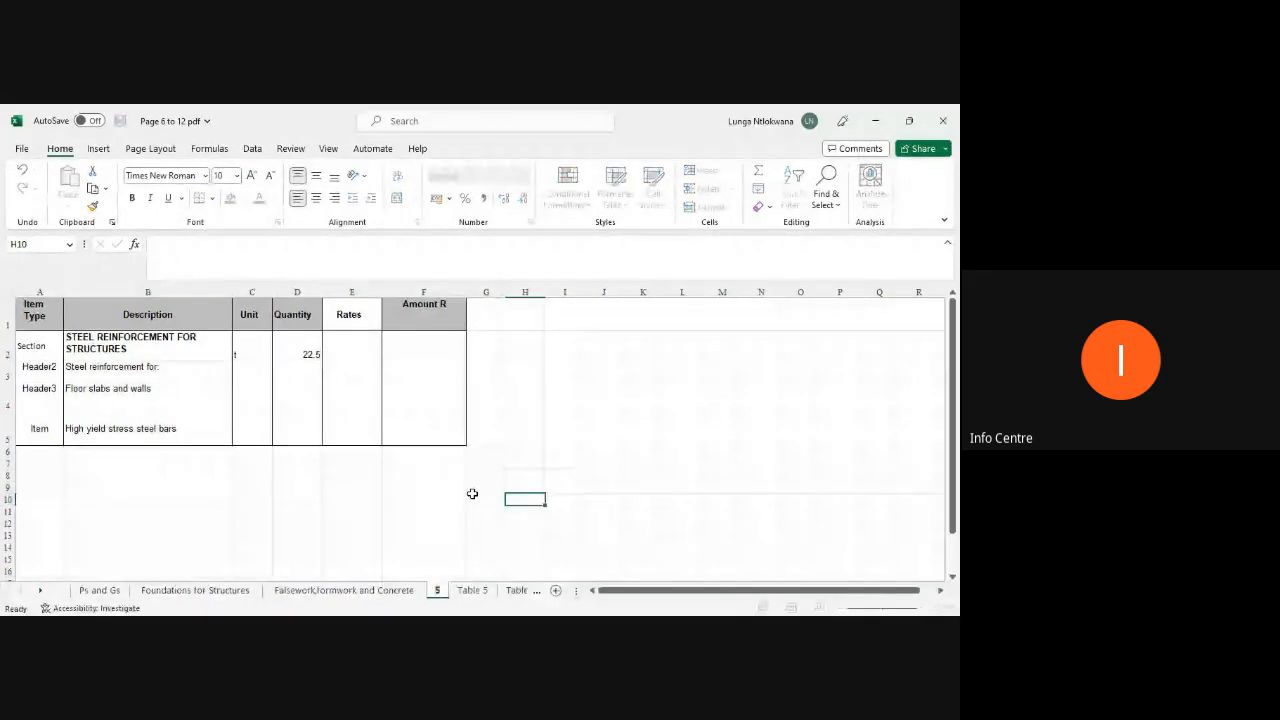
text(teel)
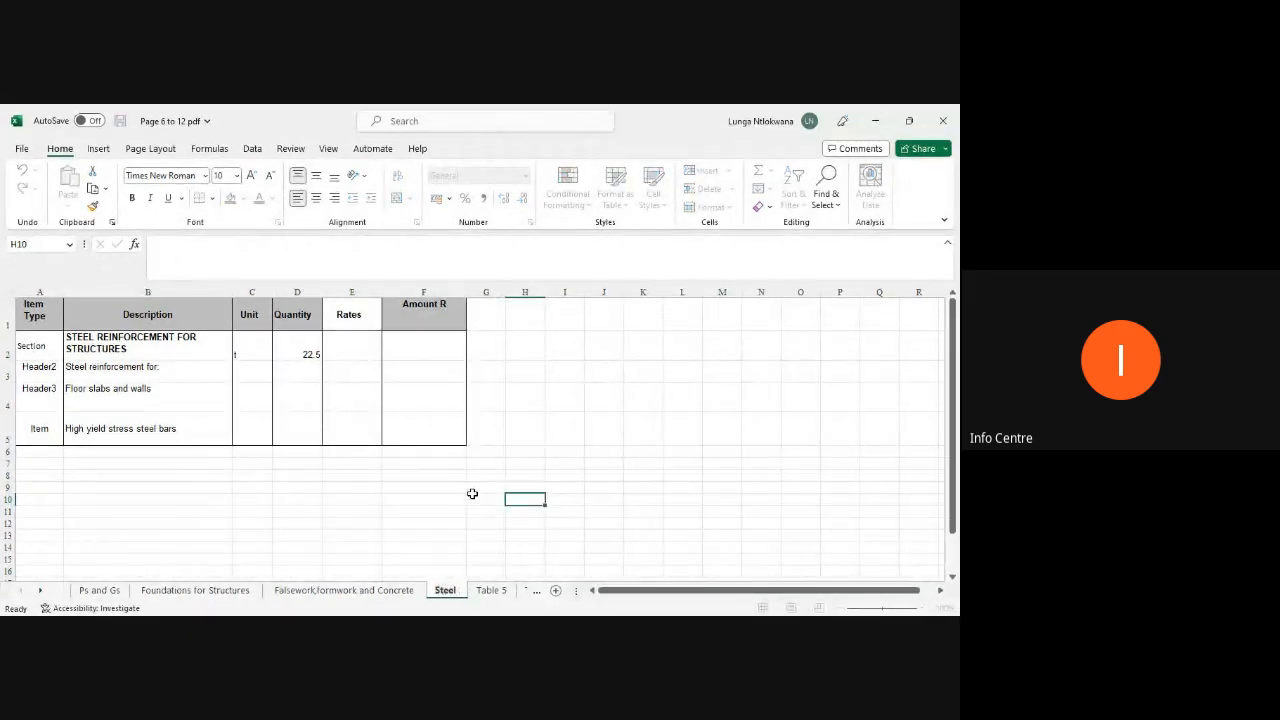
text( Rebar)
key(Return)
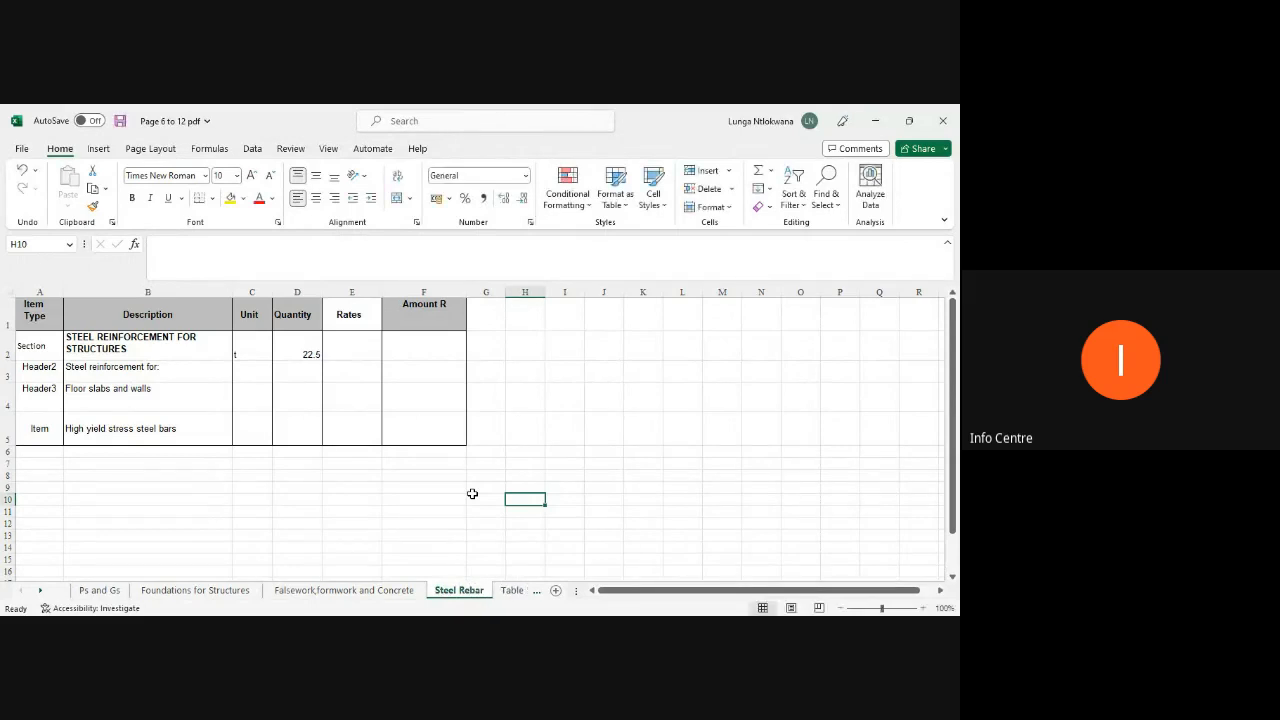
Step: Rename the Table 5 sheet as "Concrete for Structures"
click(40, 591)
click(40, 591)
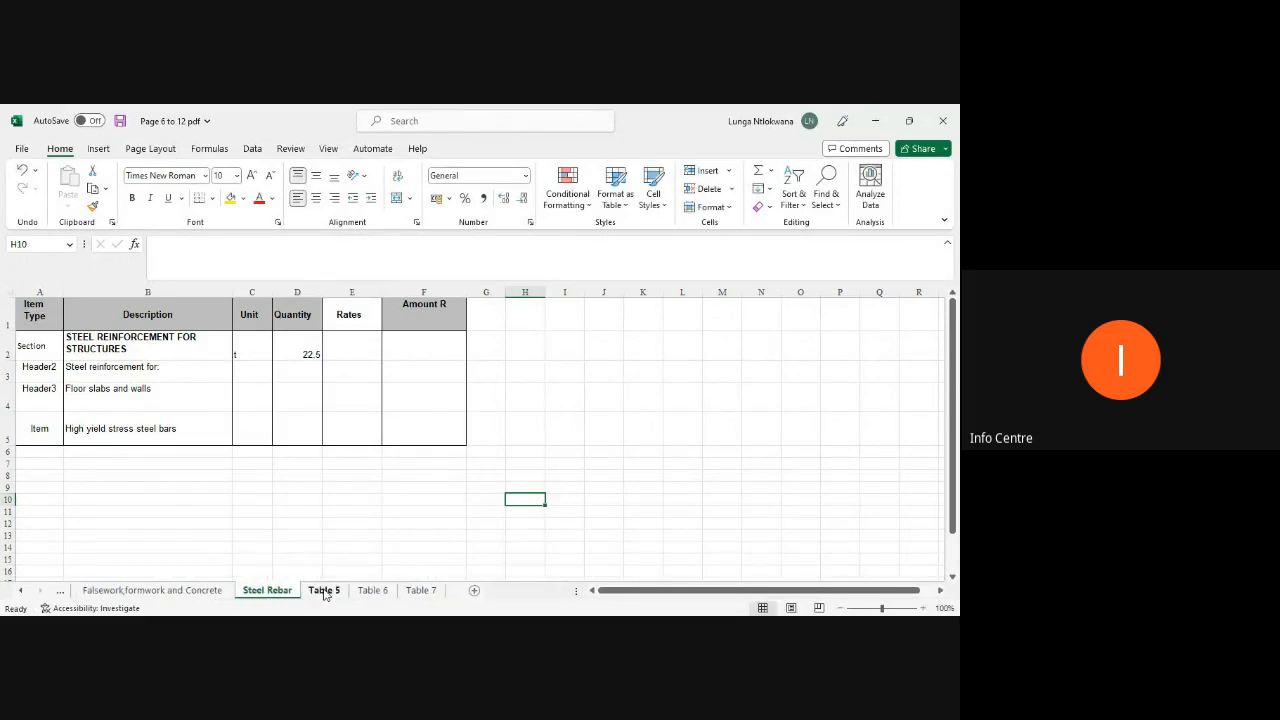
click(324, 594)
right_click(324, 594)
click(372, 434)
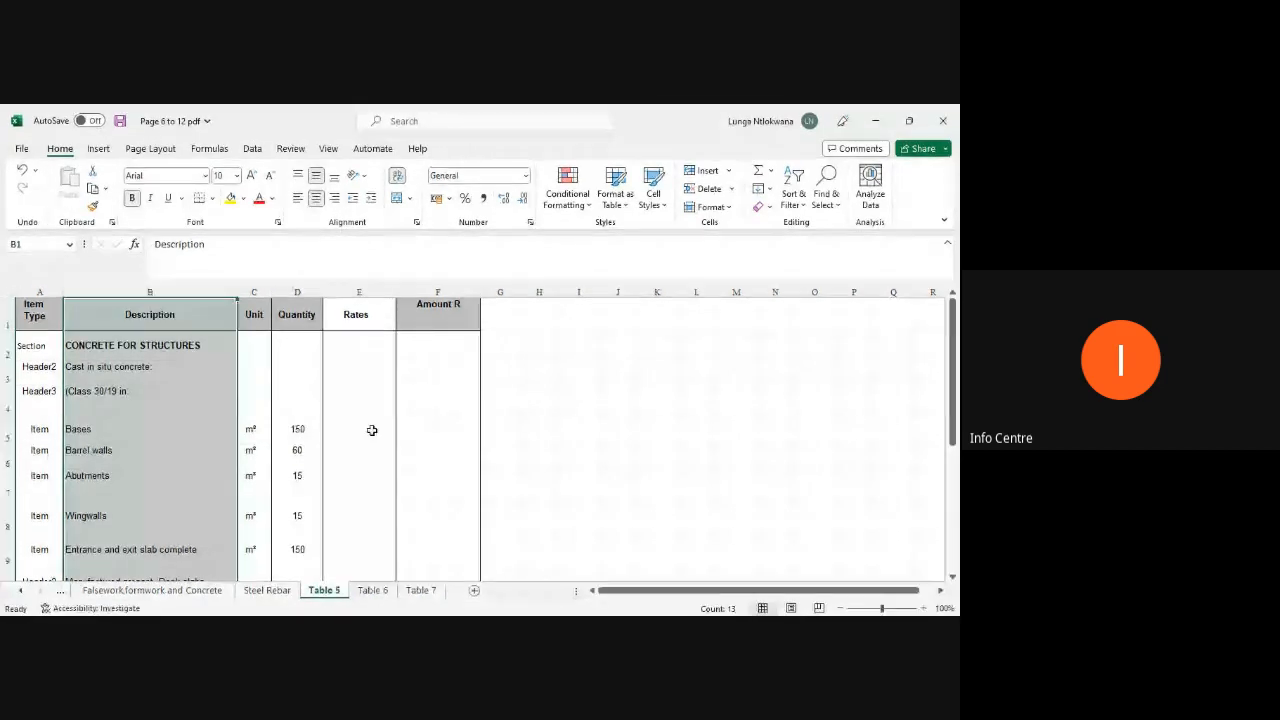
text(Con)
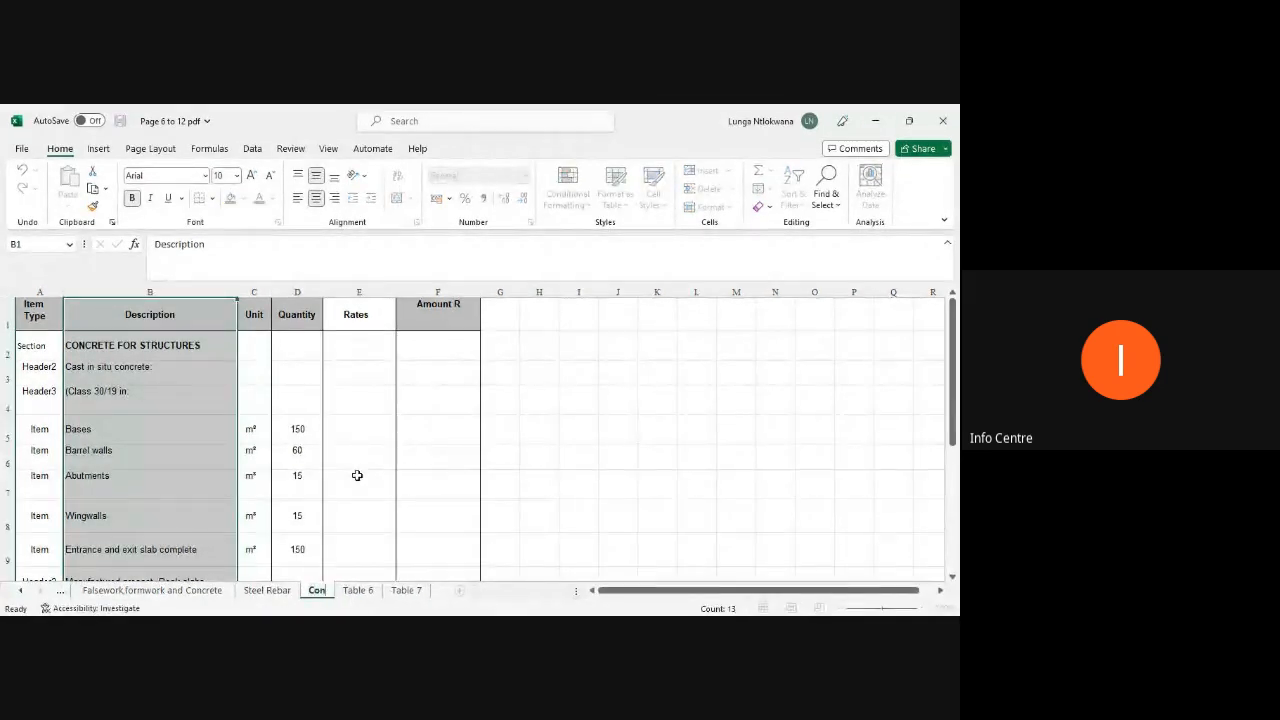
text(crete for)
key(Return)
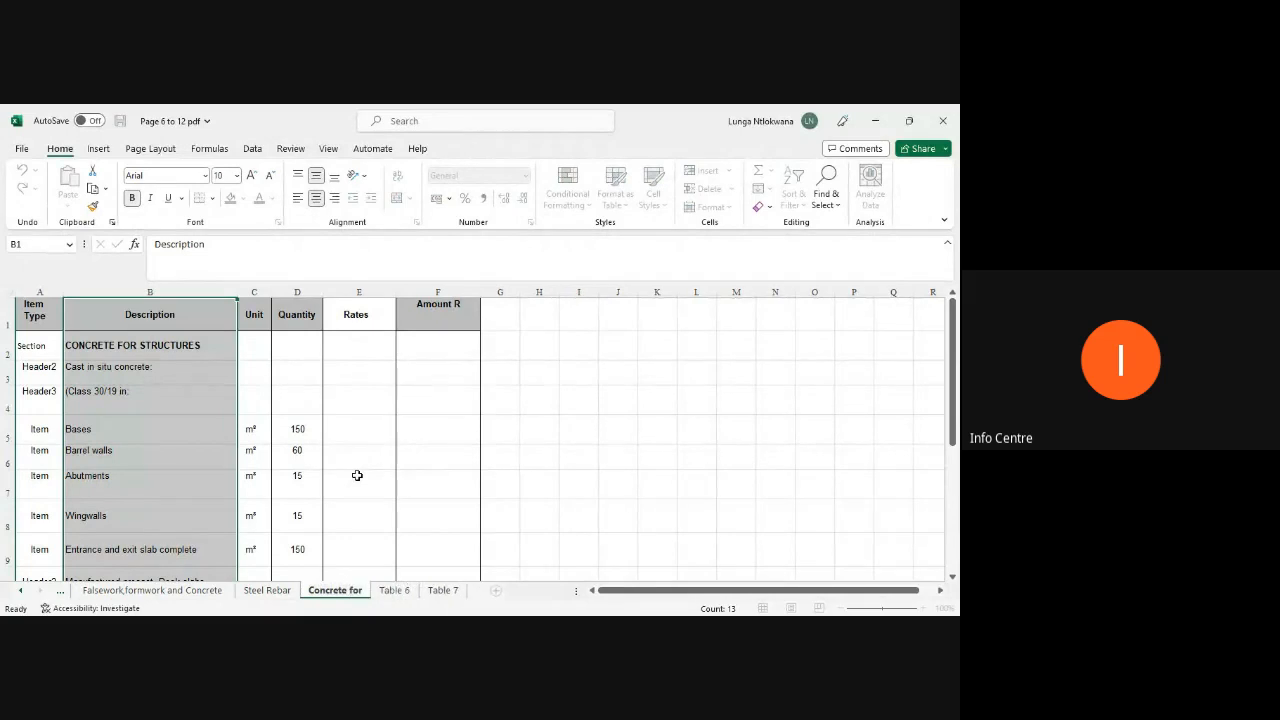
text(Structures)
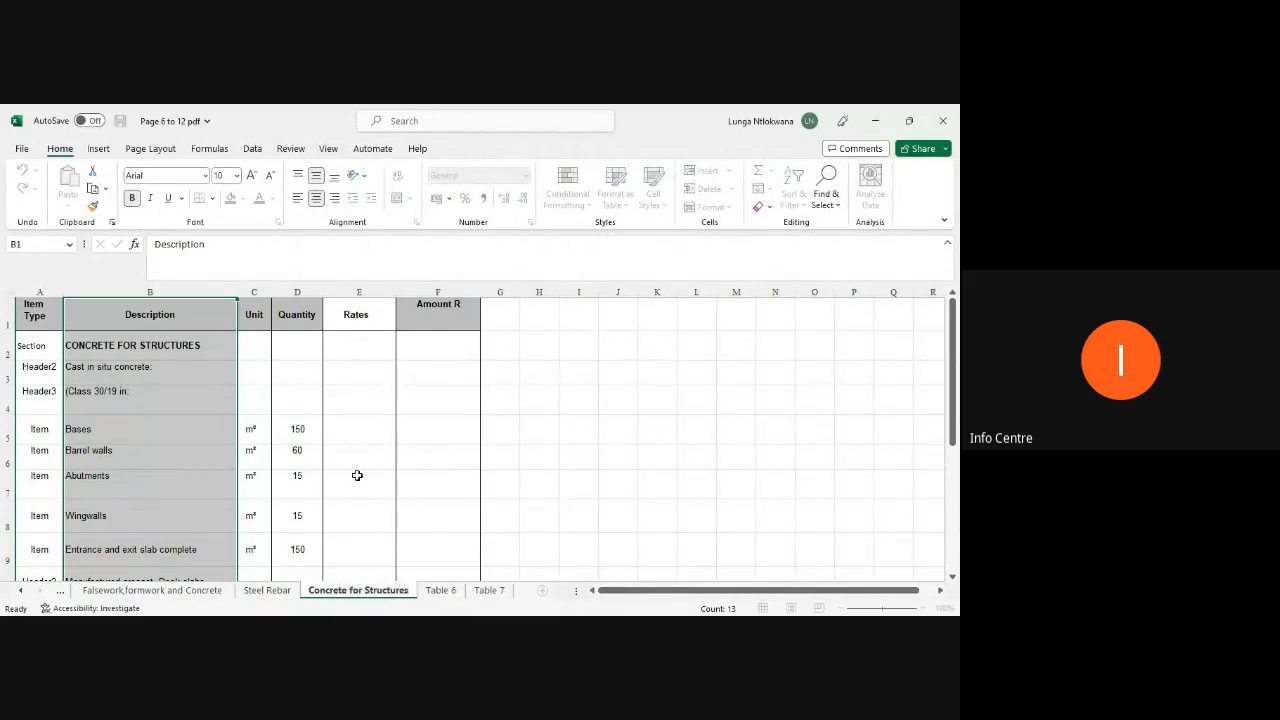
Step: Rename the Table 6 sheet as "No Fines Concrete"
click(439, 591)
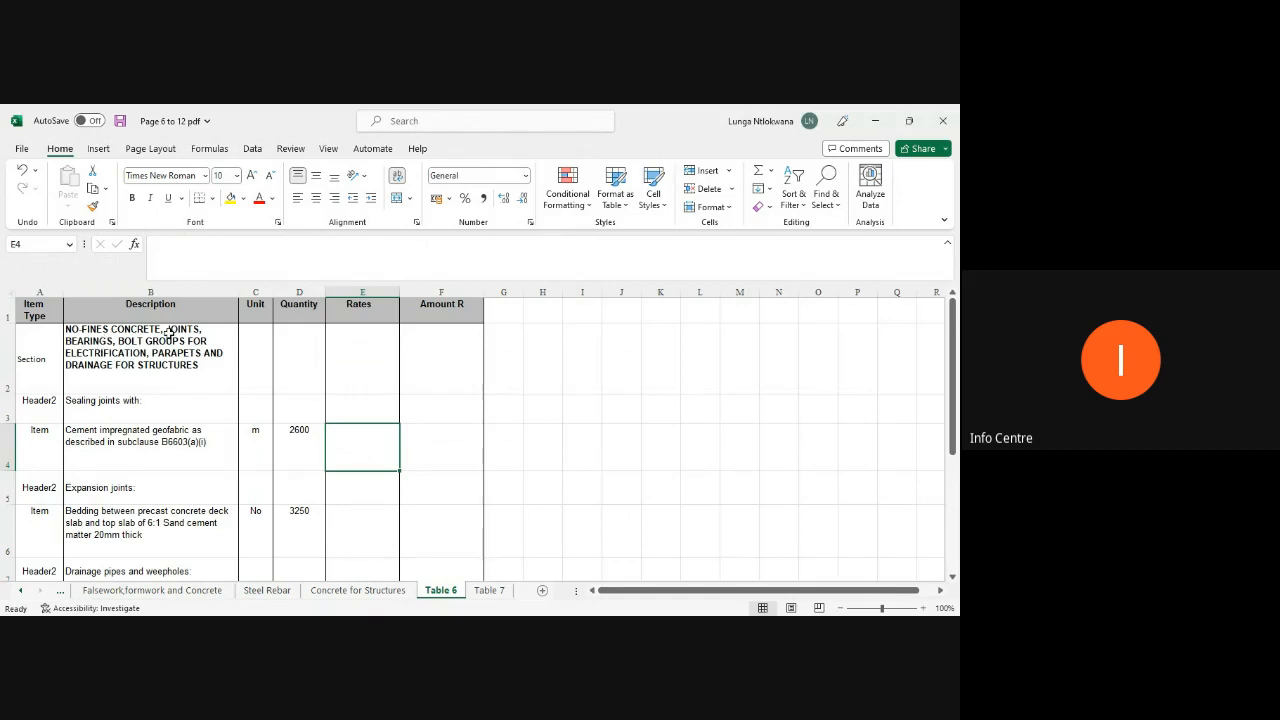
right_click(447, 598)
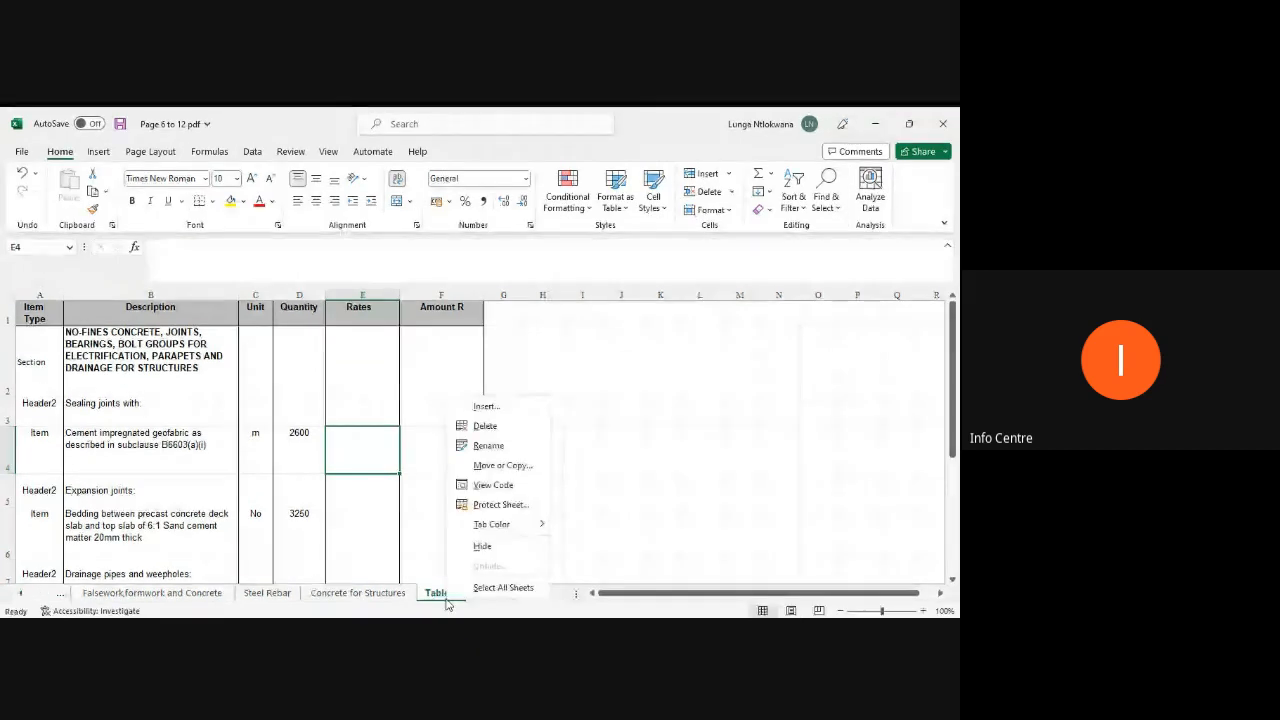
click(478, 443)
text(No Fines Concrete)
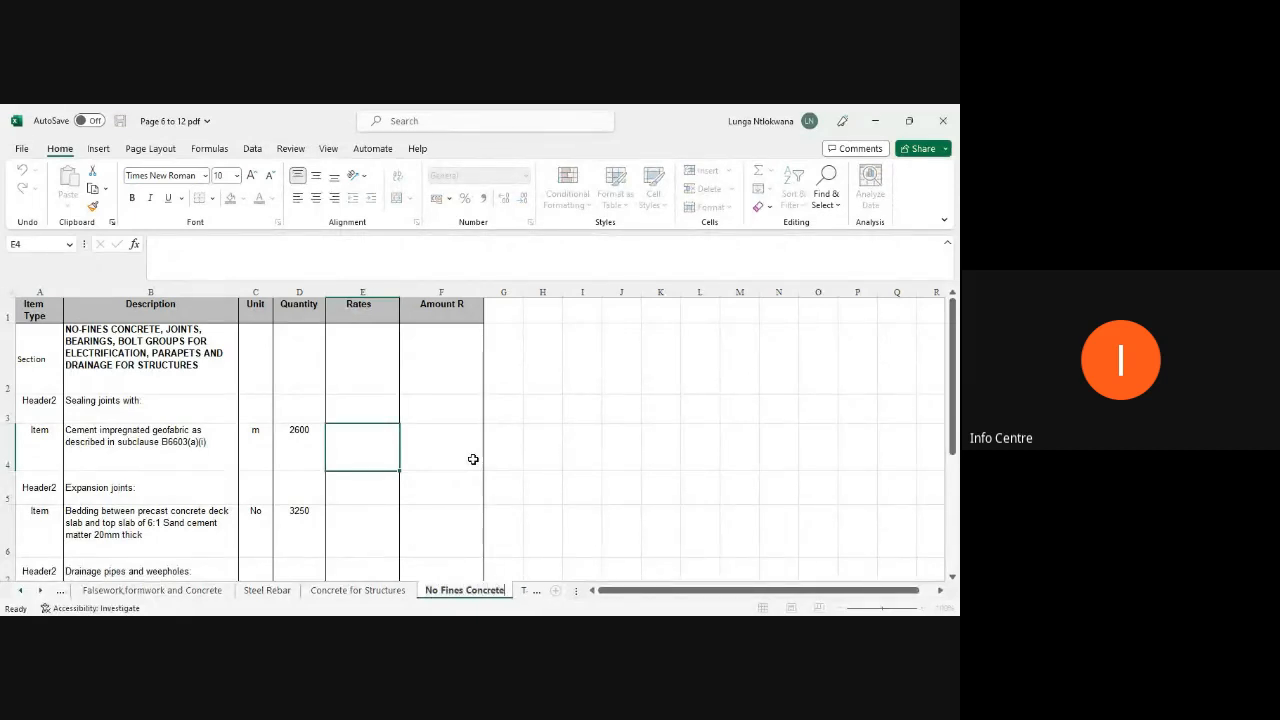
click(566, 468)
Step: Rename the Table 7 sheet as "OHS"
click(41, 591)
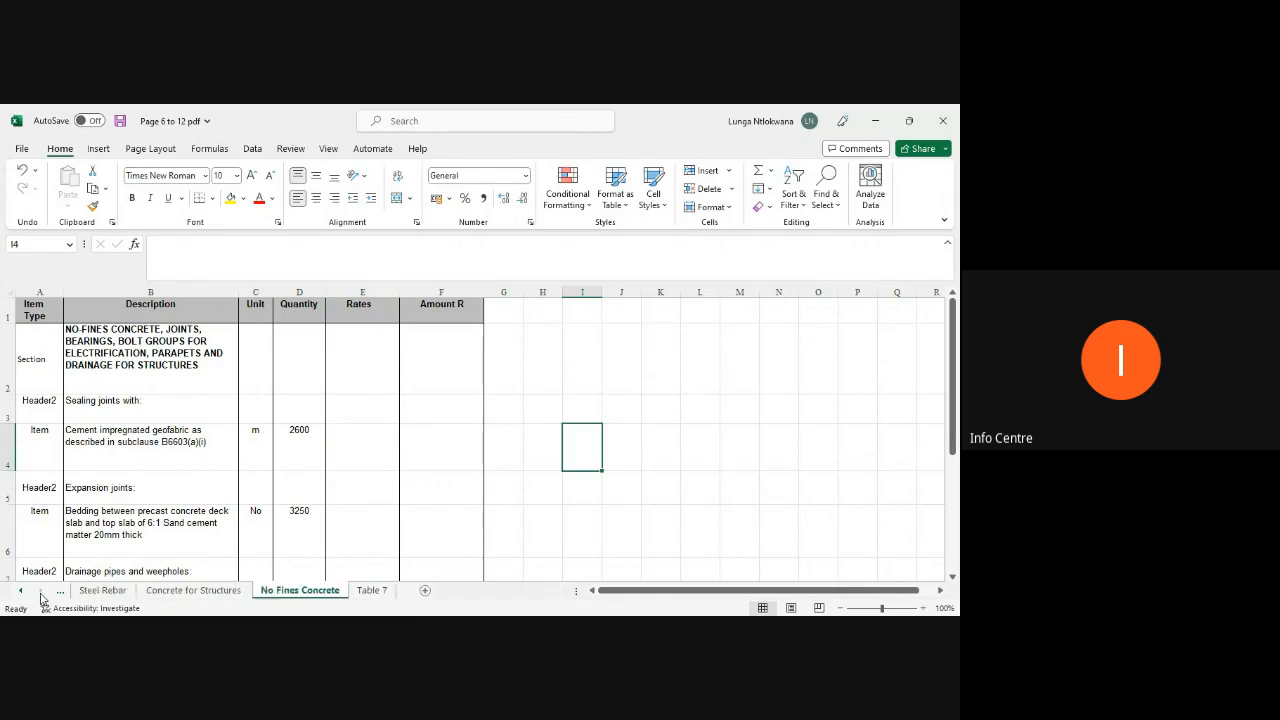
click(371, 590)
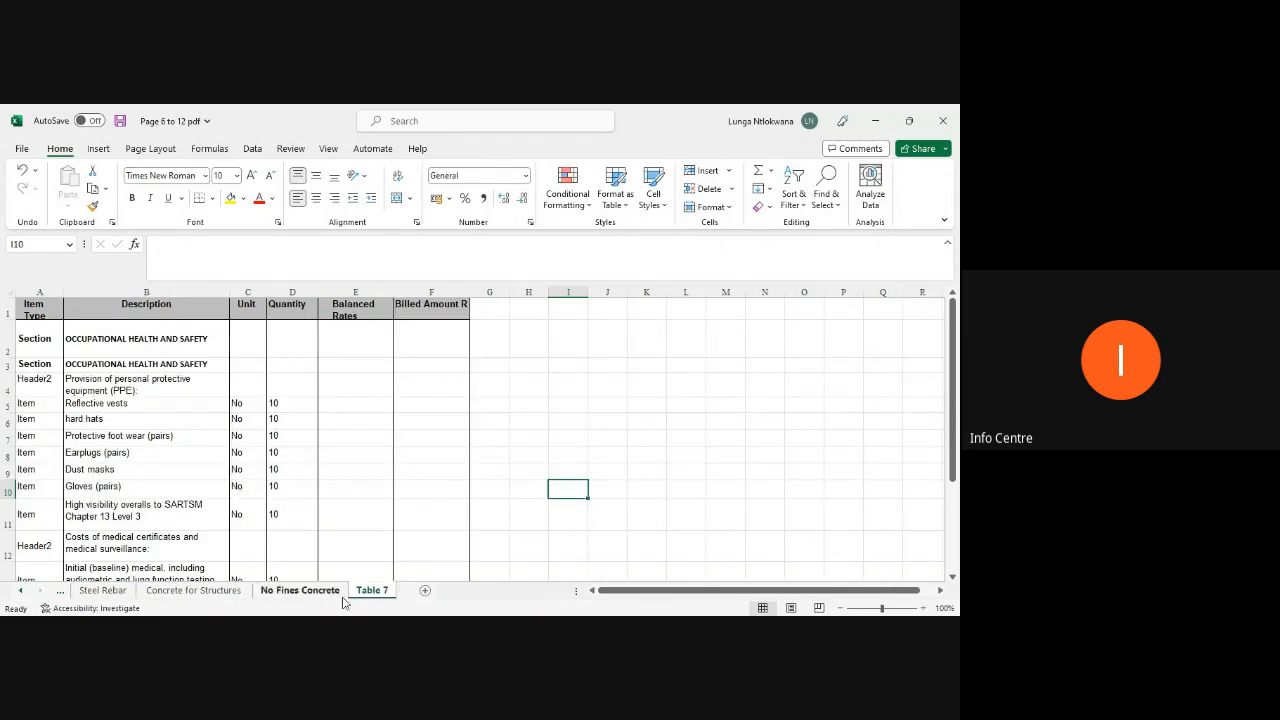
right_click(374, 592)
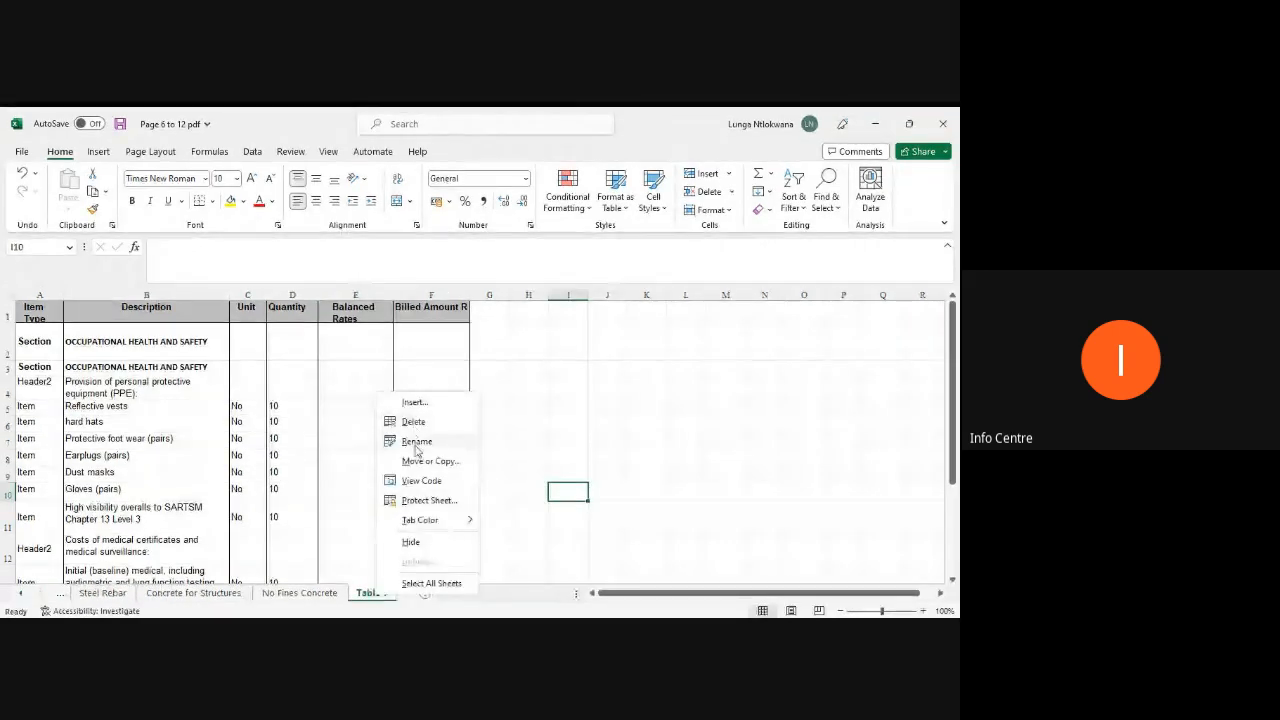
click(415, 441)
text(0HS)
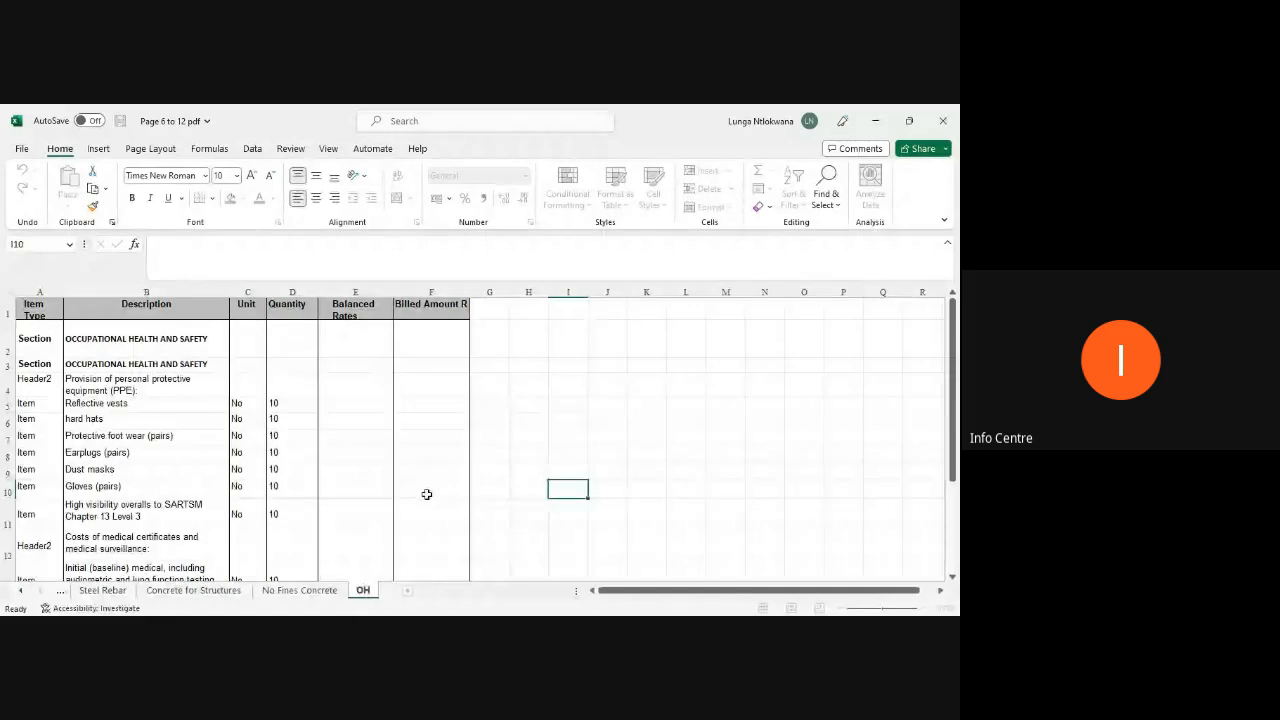
key(Return)
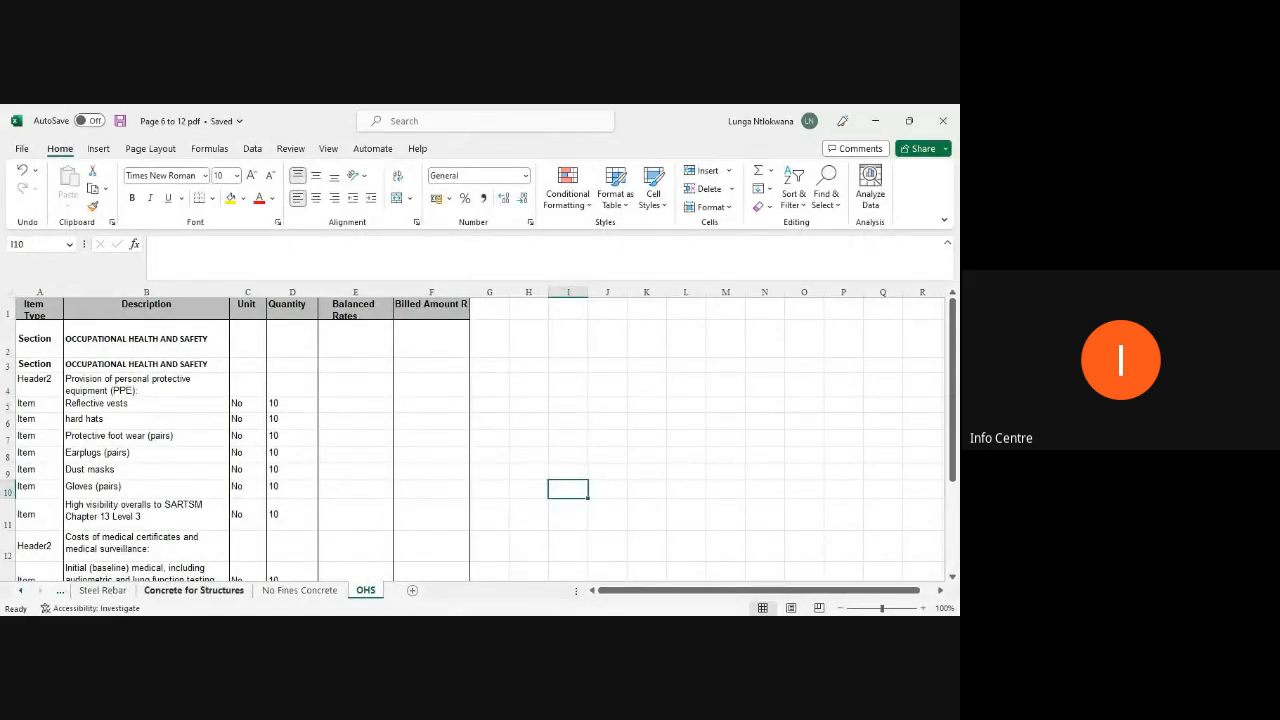
Step: Return to the Ps and Gs sheet and step through its header cells starting at Item Type
click(20, 590)
click(20, 590)
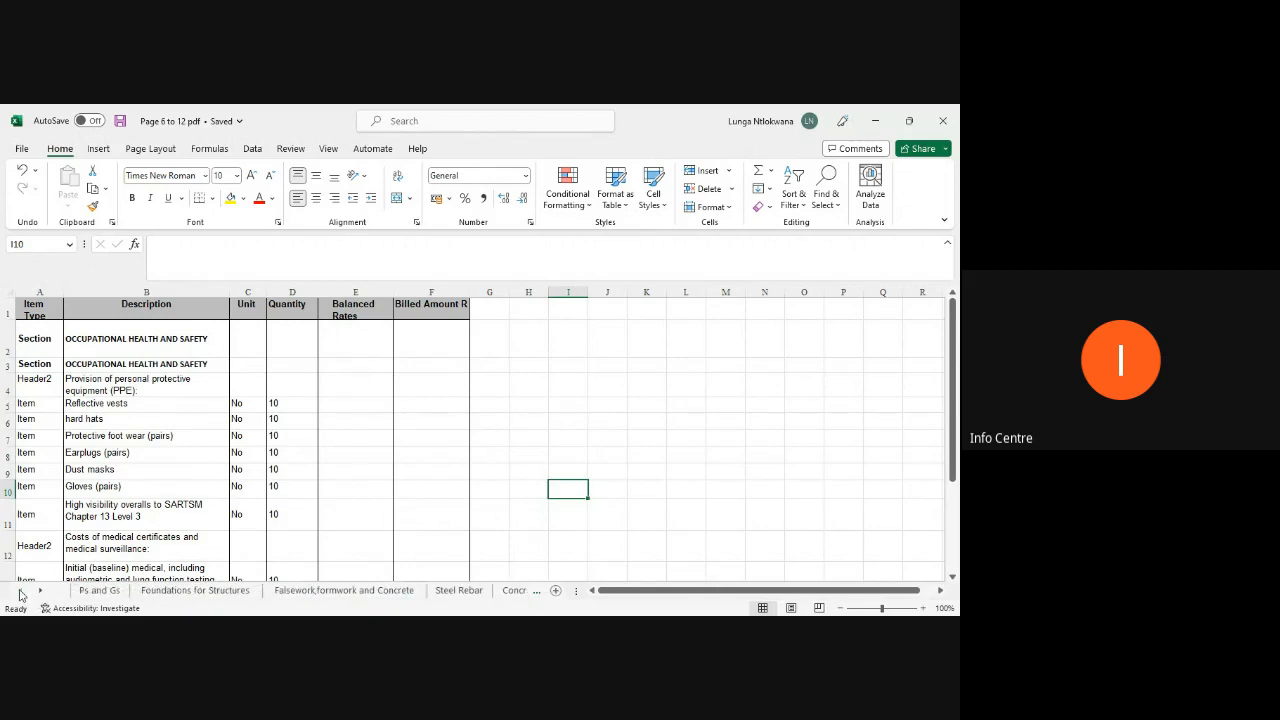
click(95, 590)
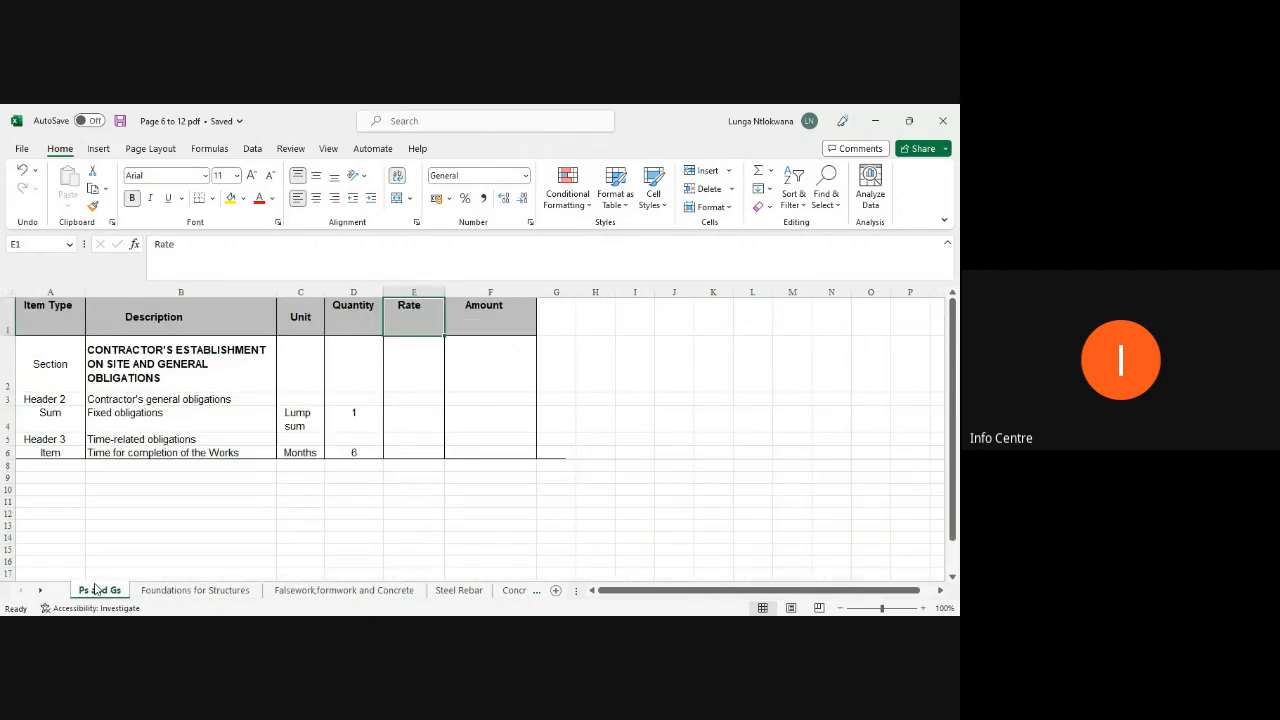
click(41, 313)
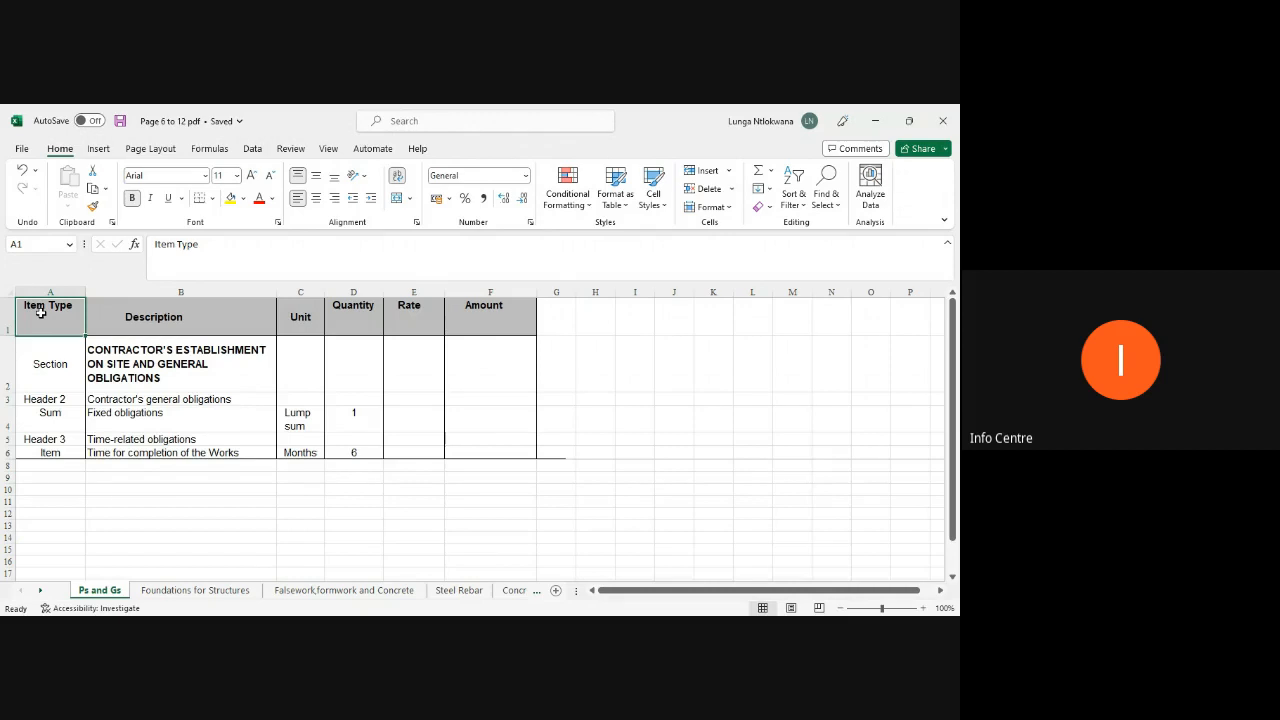
key(Right)
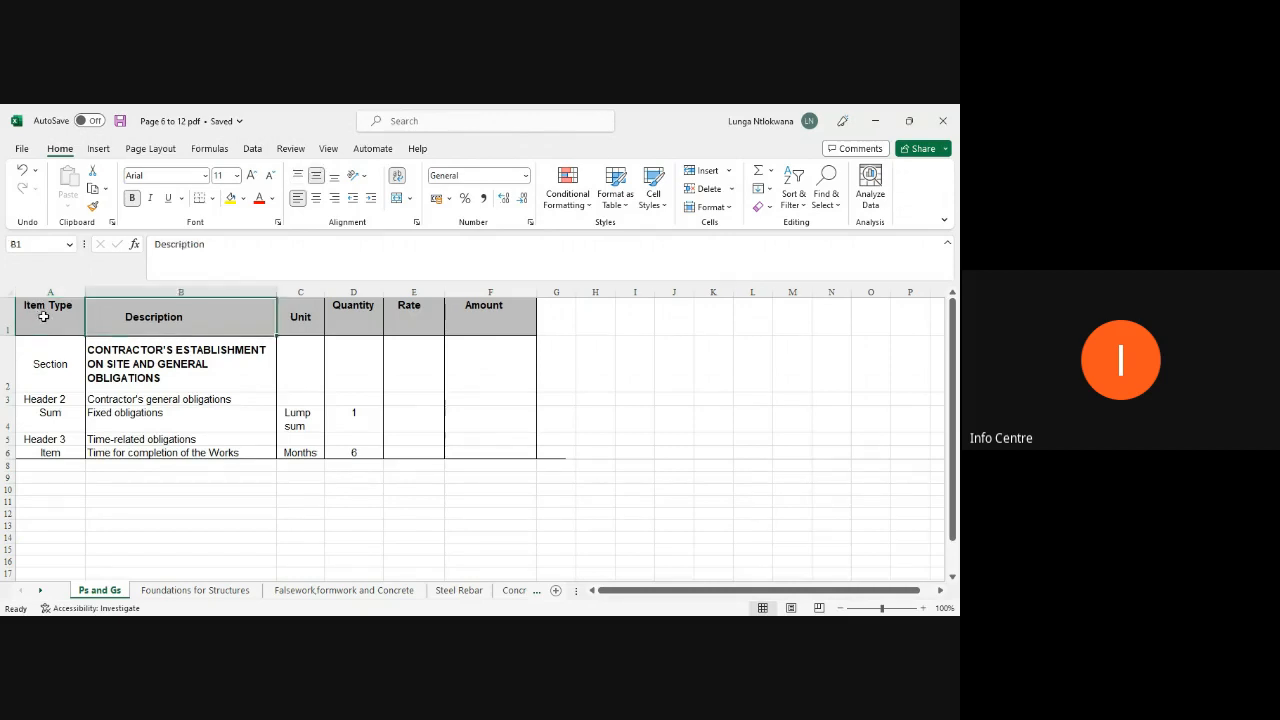
Step: Step through the header cells of the Ps and Gs and Foundations for Structures sheets to check the column headings
key(Right)
key(Right)
key(Right)
key(Right)
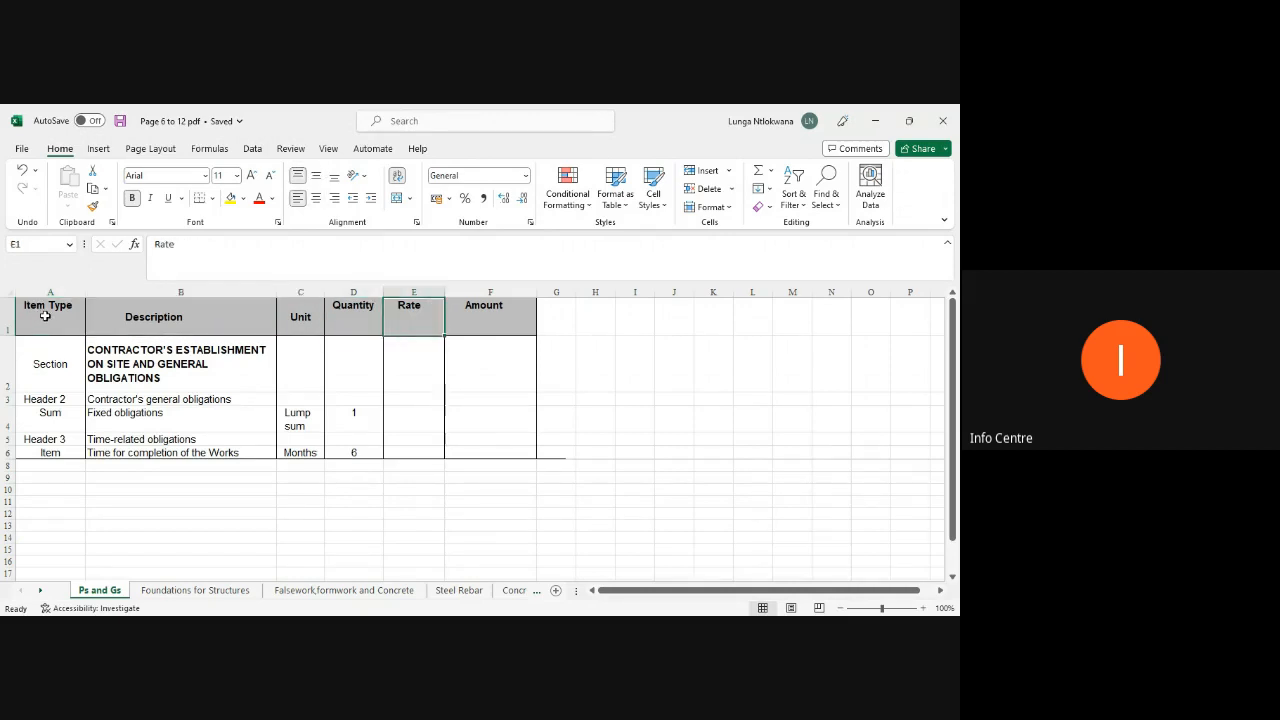
click(490, 477)
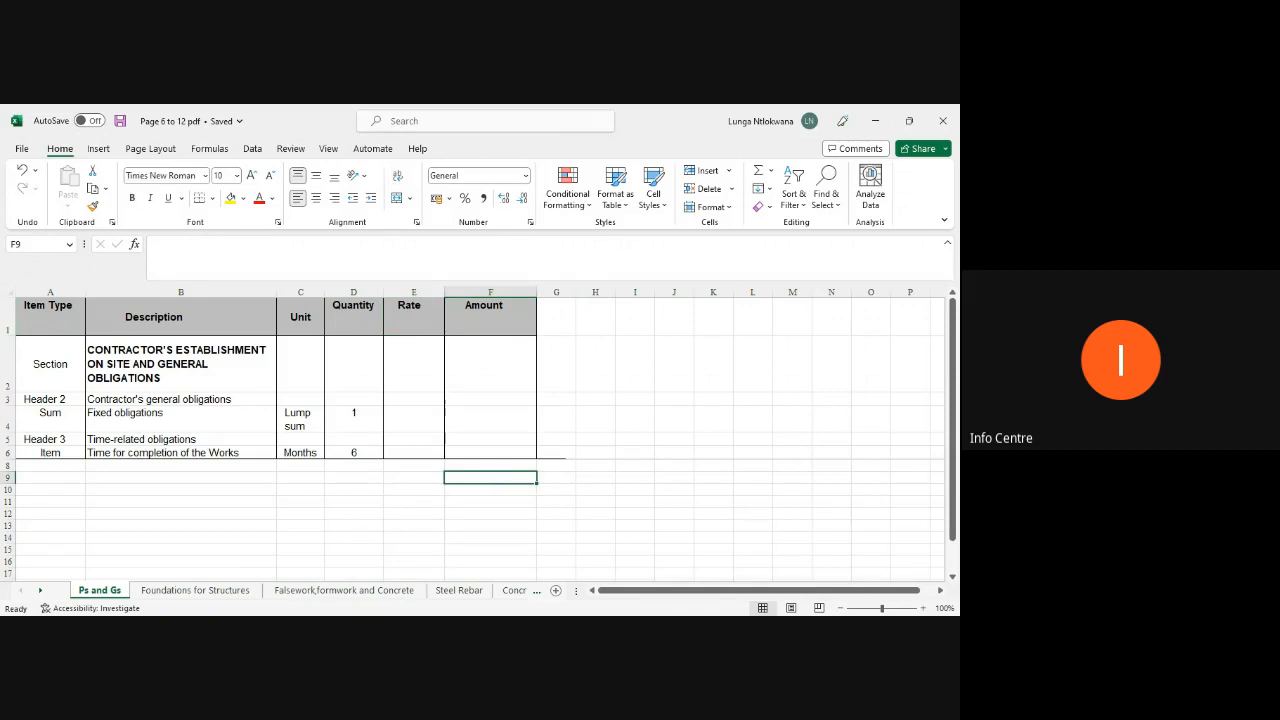
click(186, 593)
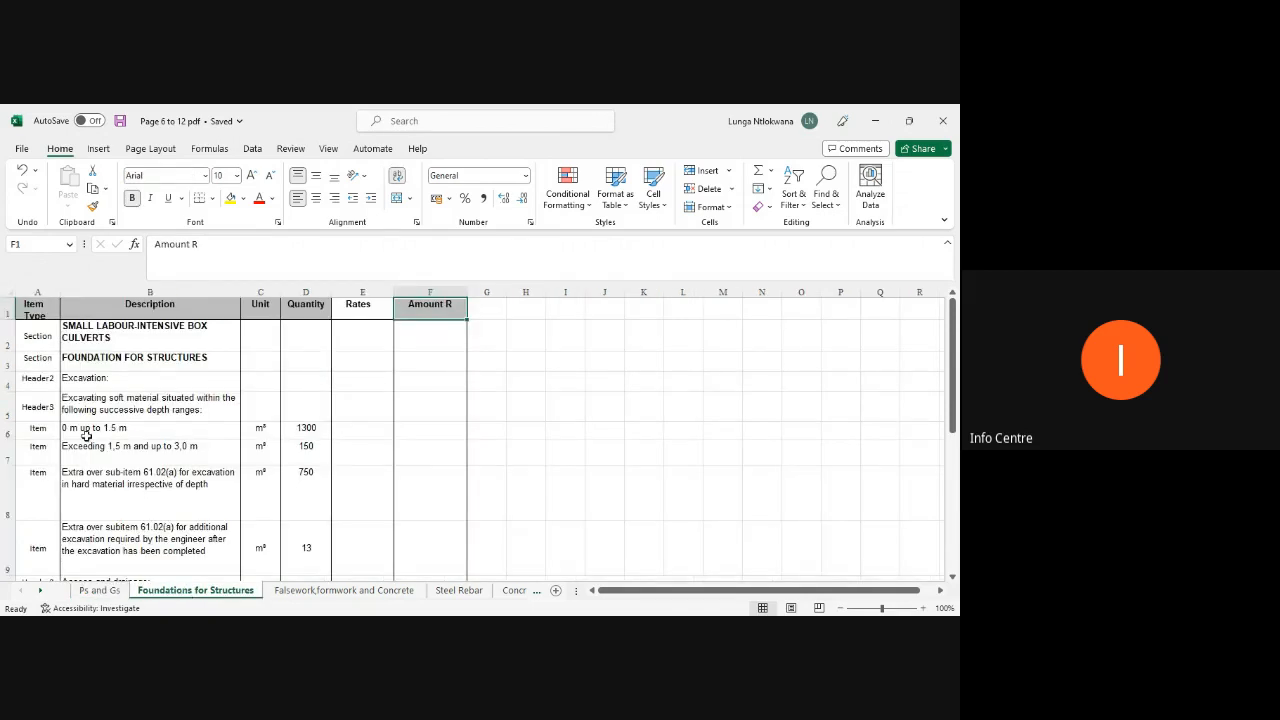
click(34, 311)
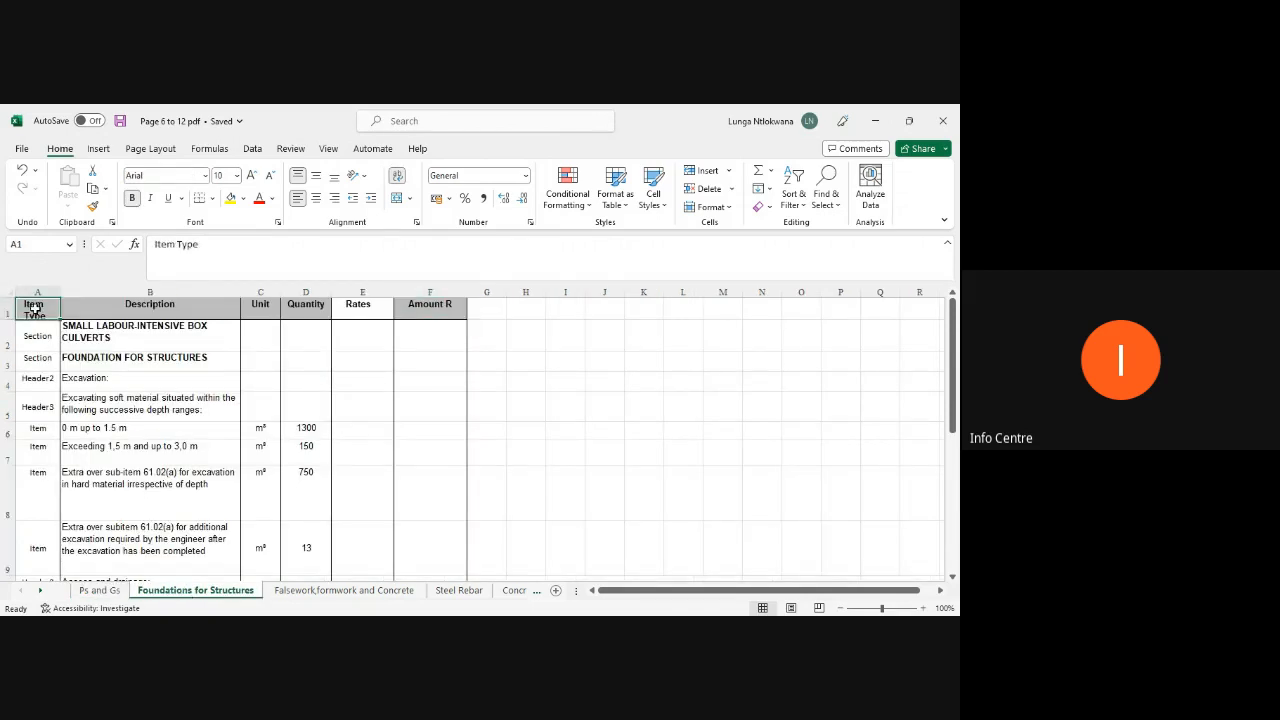
key(Right)
key(Right)
key(Right)
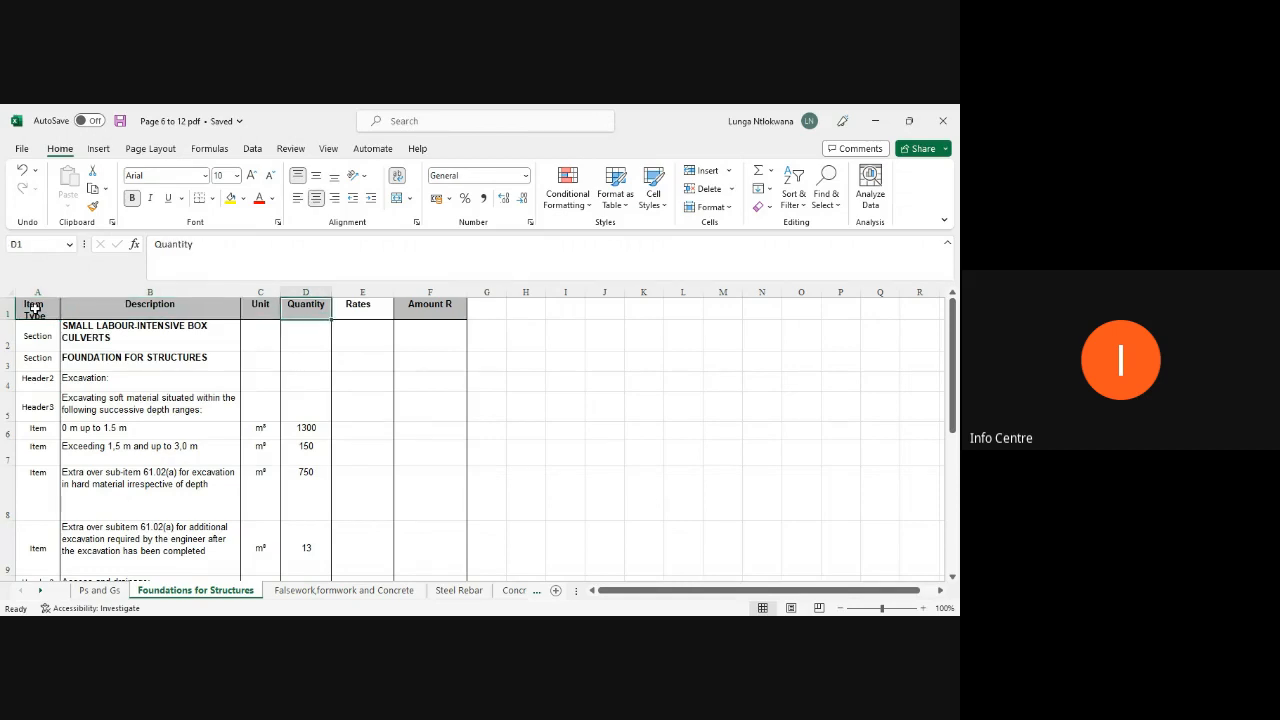
key(Right)
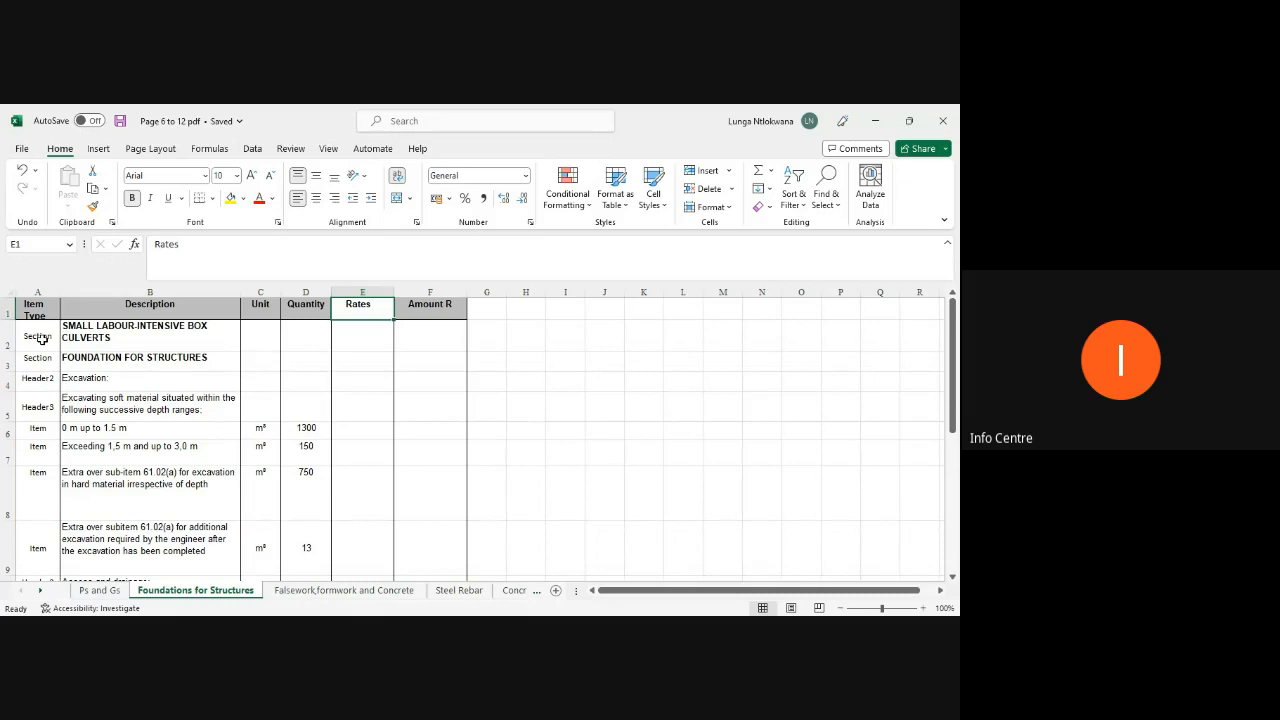
key(Right)
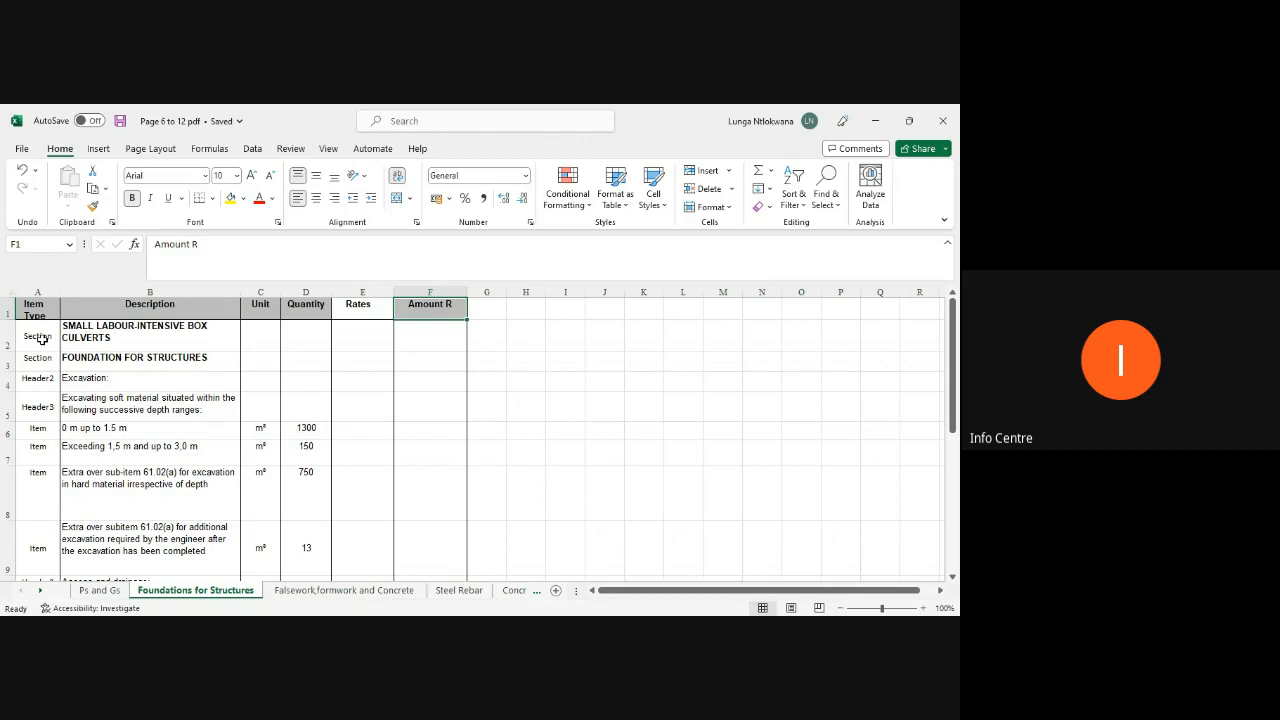
Step: Save the workbook and close Excel
key(ctrl+s)
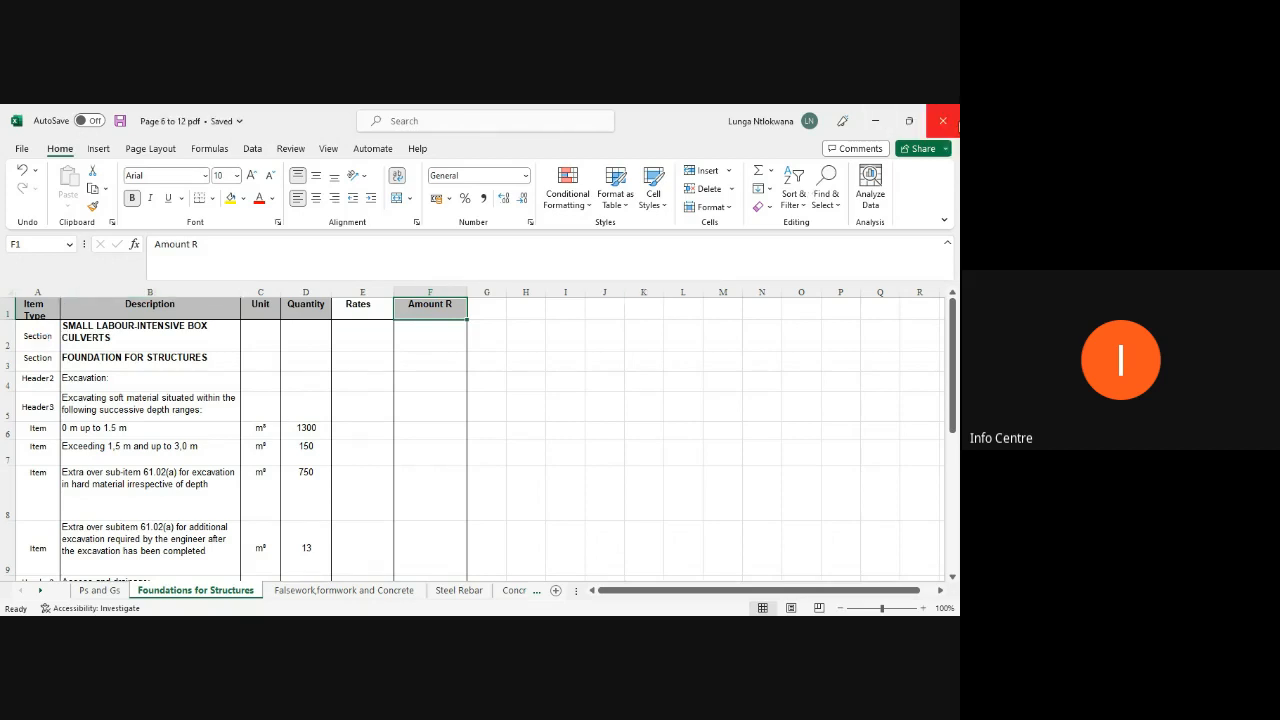
click(958, 125)
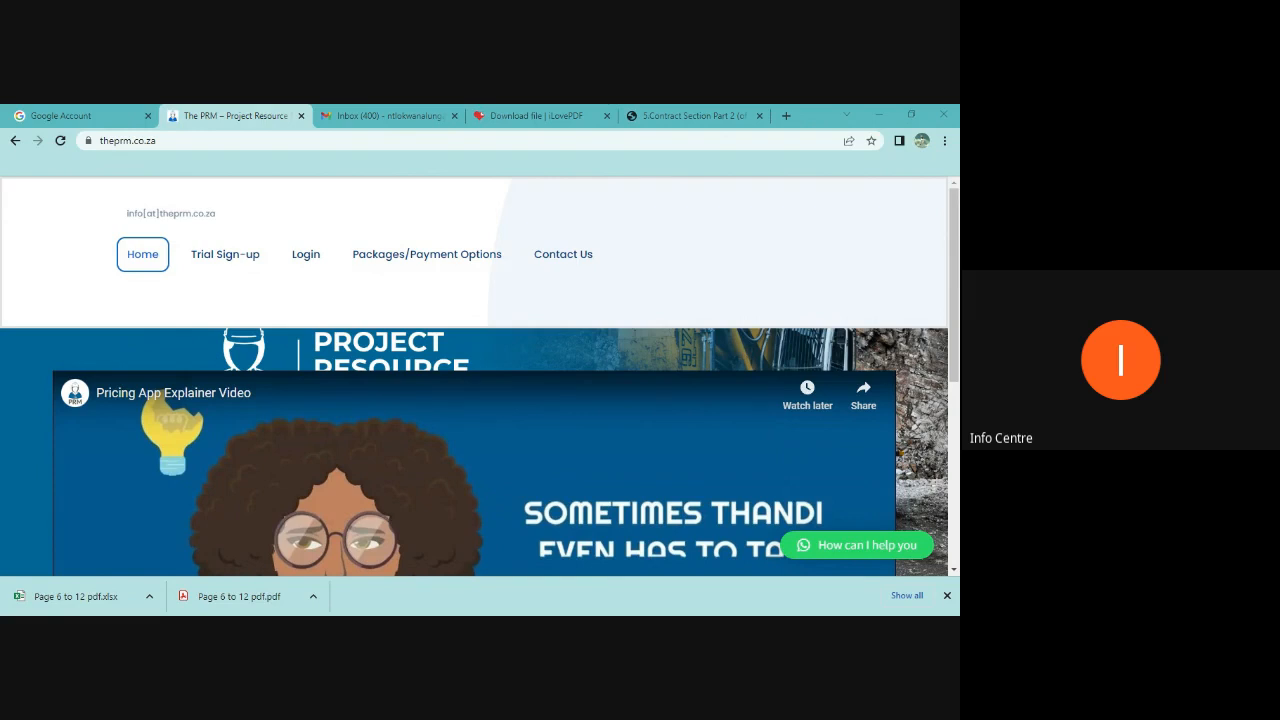
Step: Open the PRM Construction Pricing System login page and sign in with the account e-mail
click(308, 264)
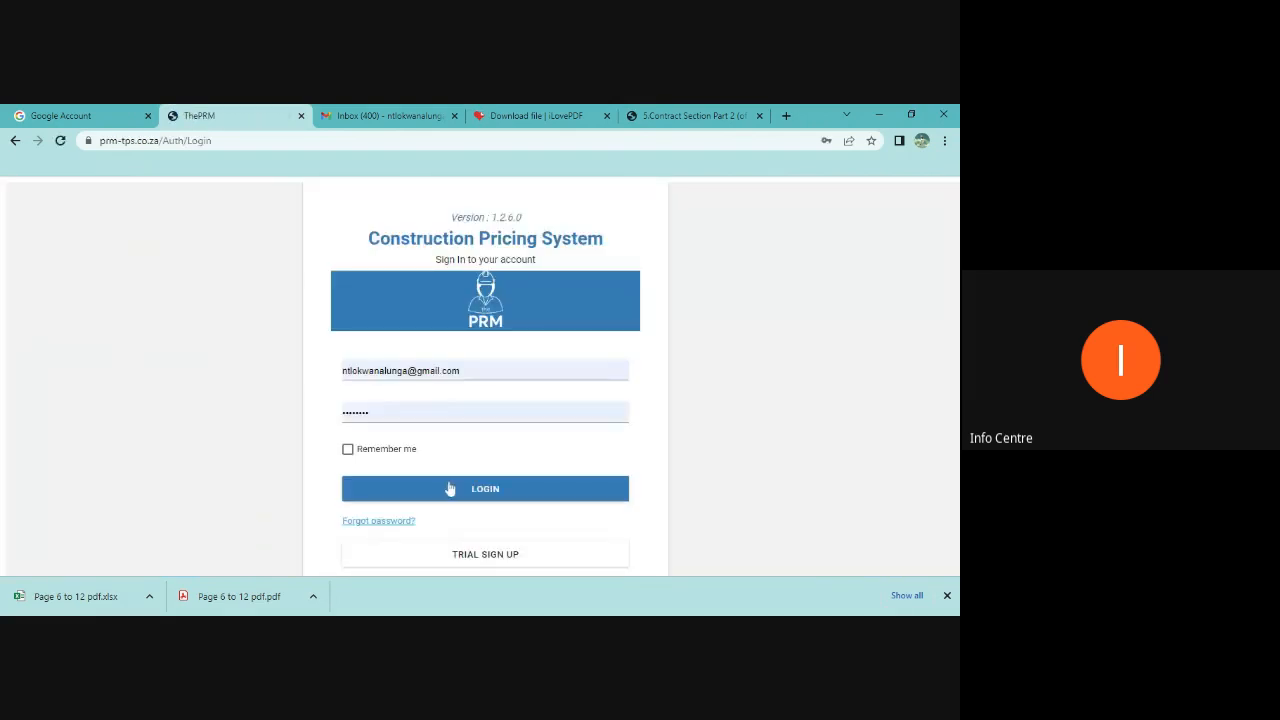
drag(474, 370, 205, 356)
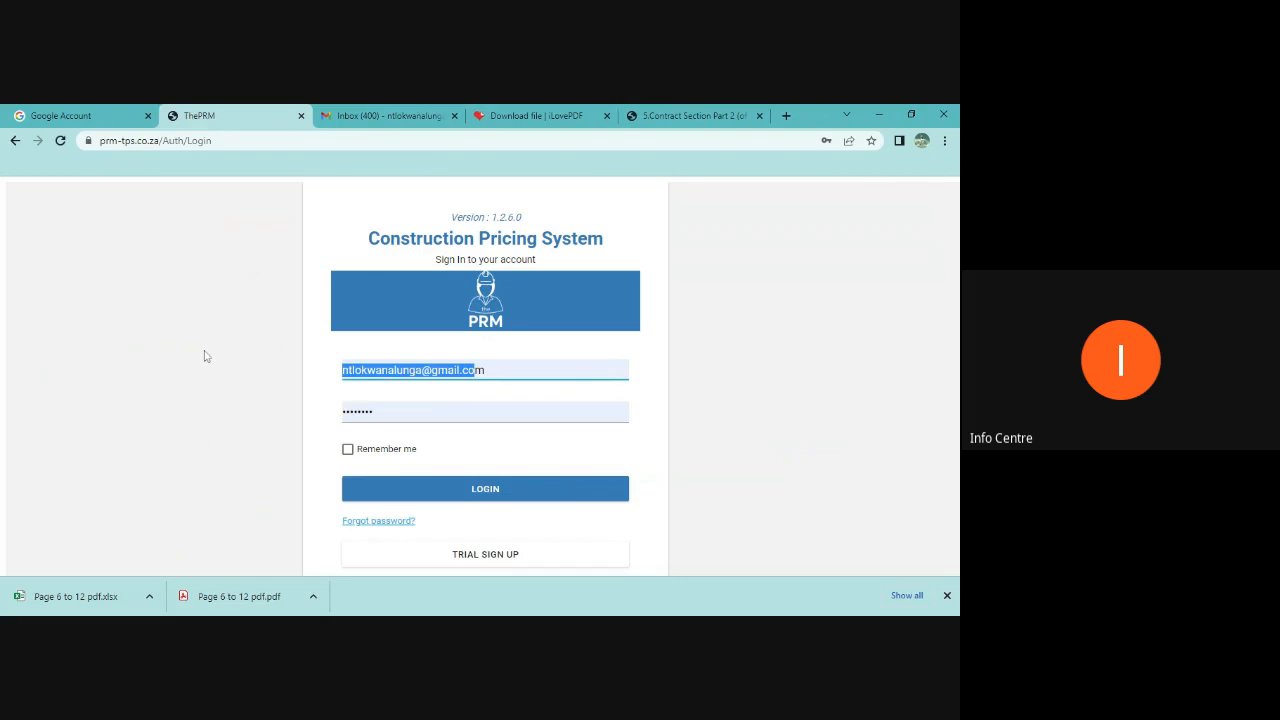
key(BackSpace)
key(BackSpace)
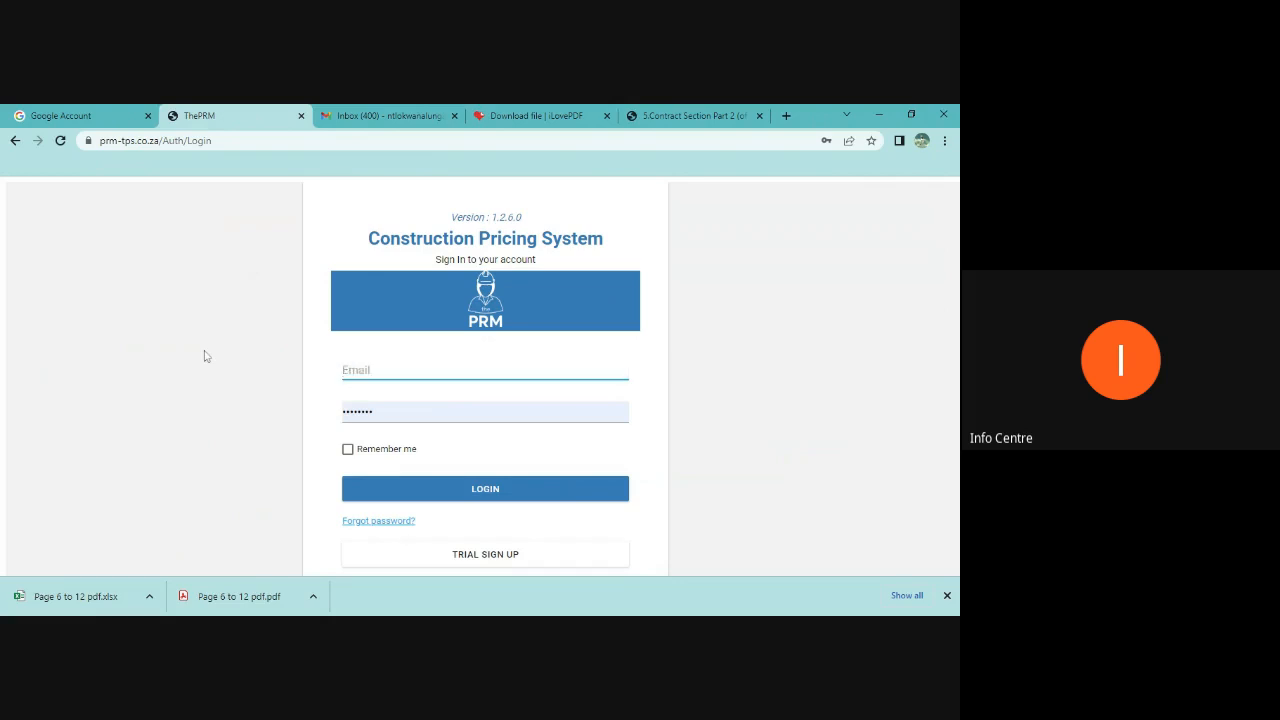
text(non)
key(BackSpace)
key(BackSpace)
key(BackSpace)
text(bo)
click(412, 394)
click(485, 493)
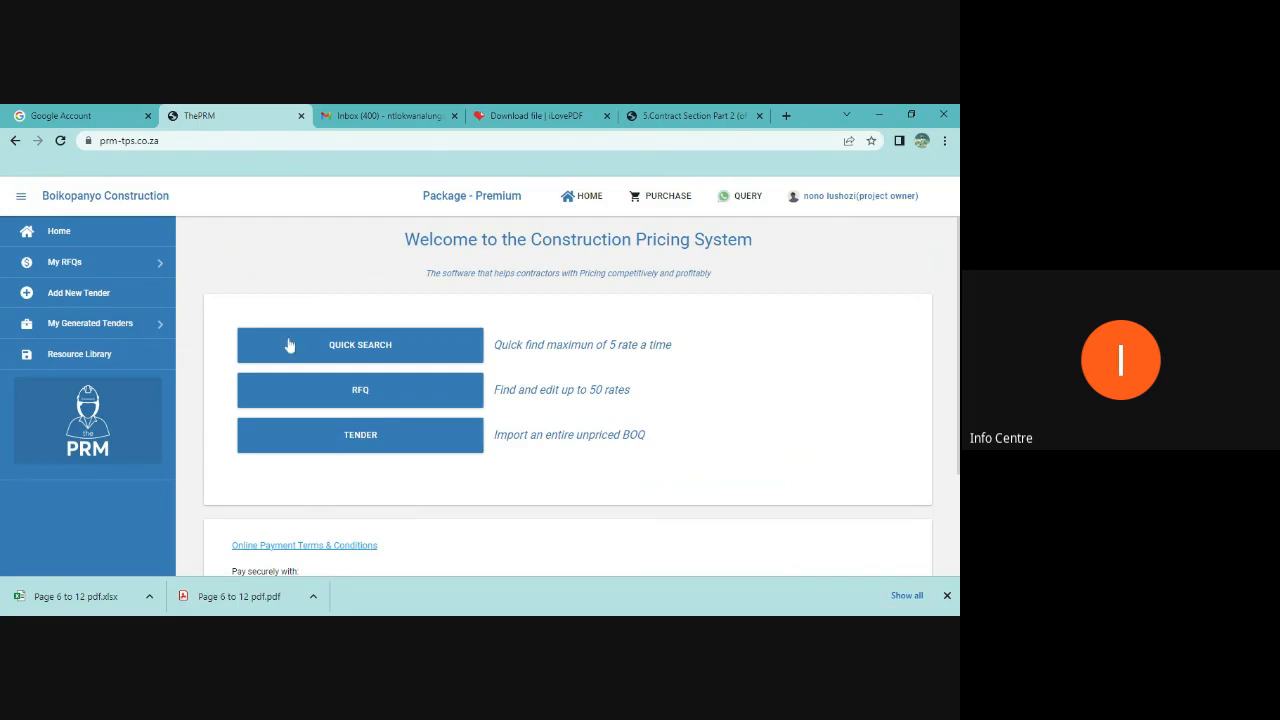
Step: Start a new tender named Small Culvert Structures with reference number SCM001
click(121, 326)
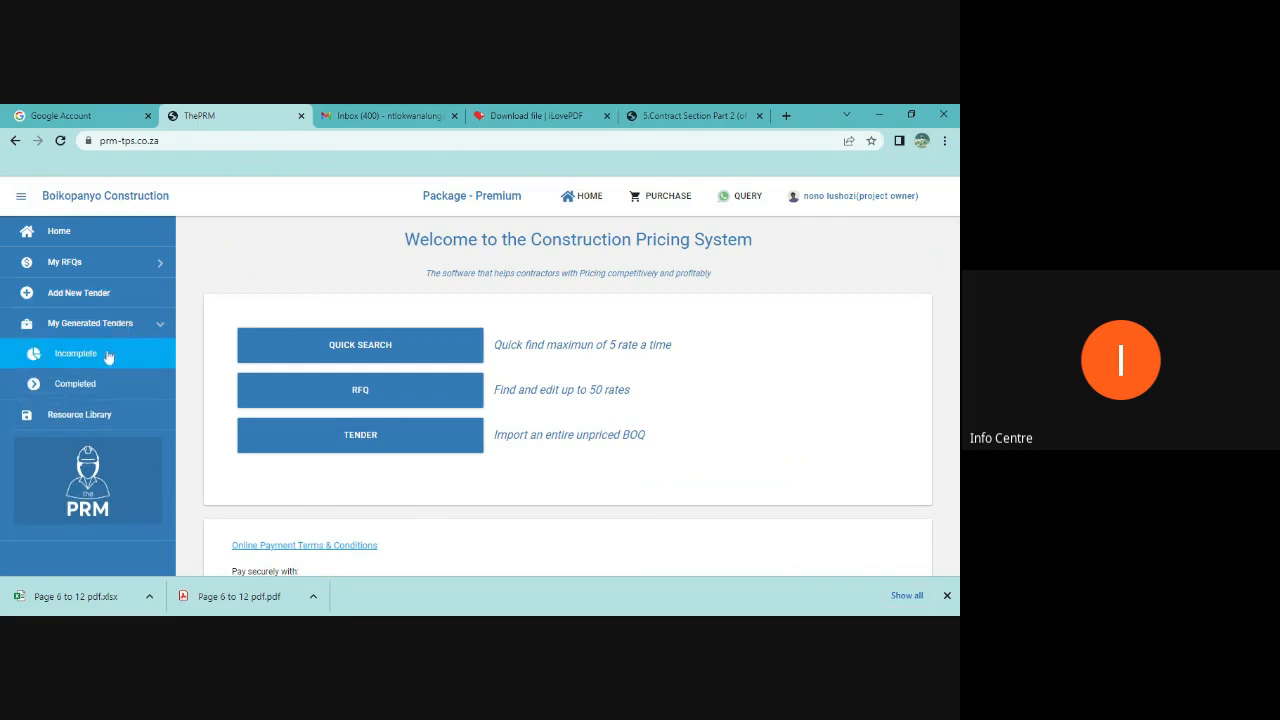
click(108, 356)
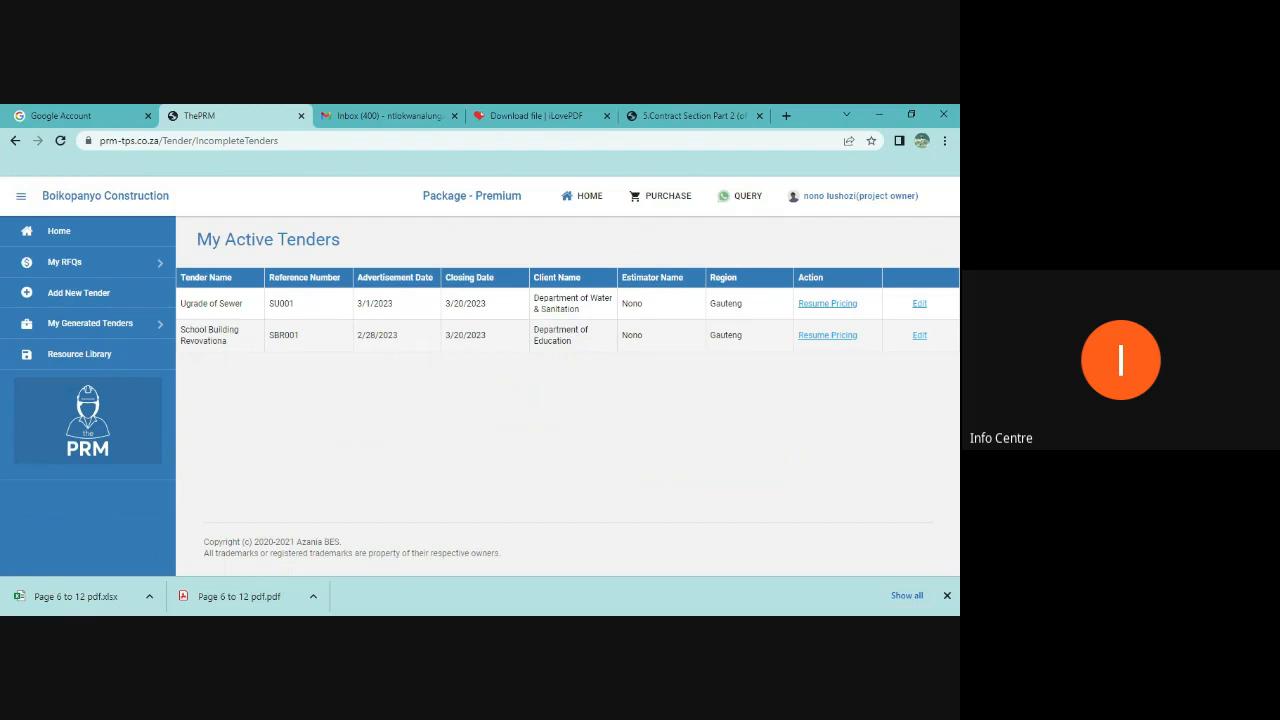
click(92, 297)
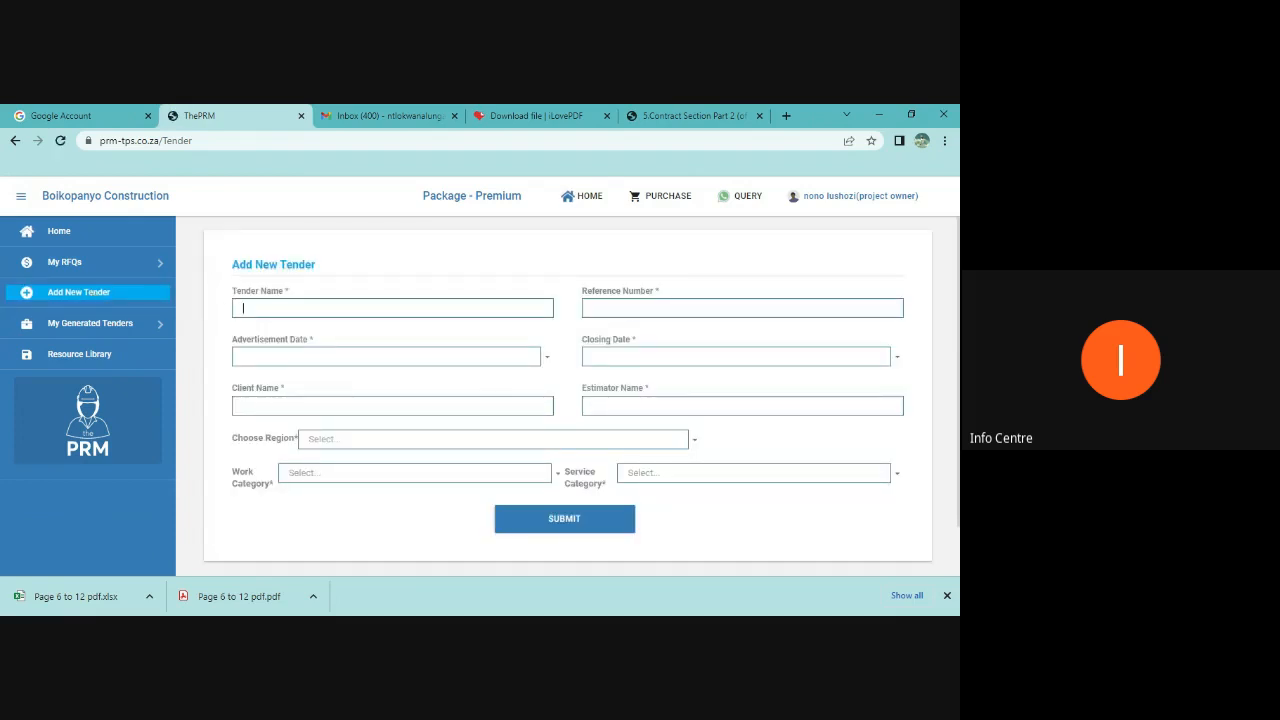
click(245, 308)
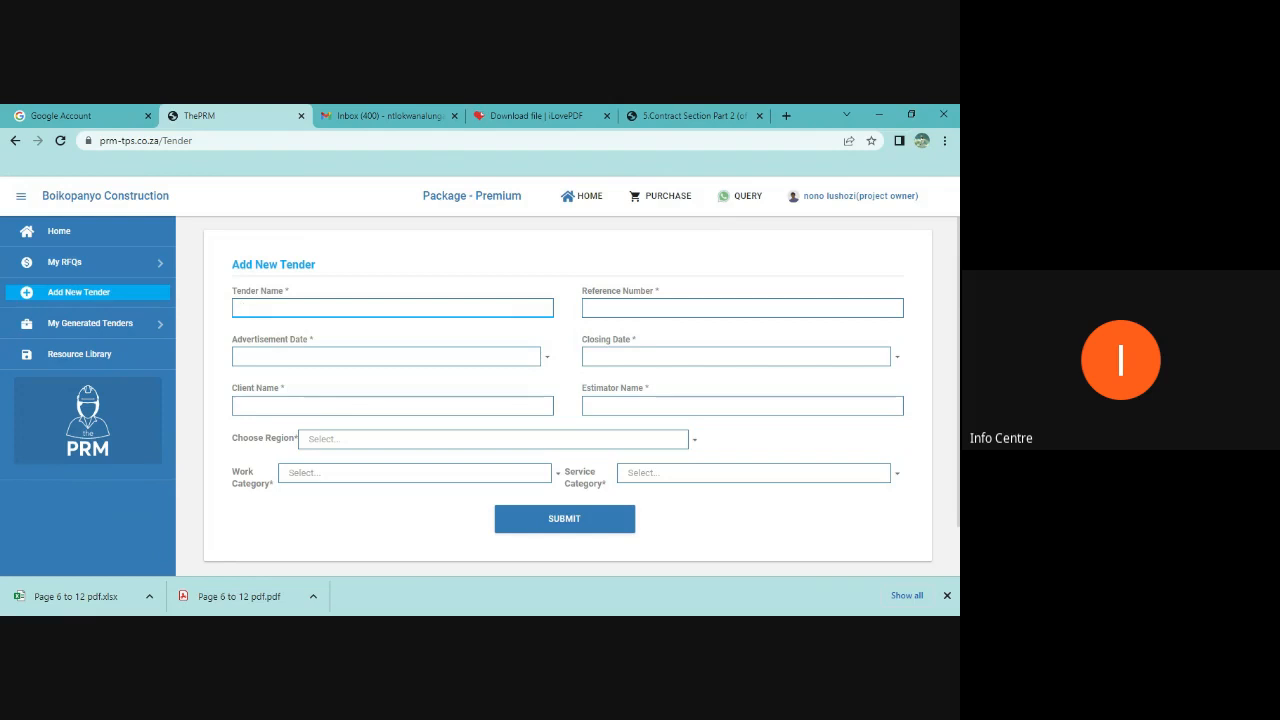
text(Small)
key(BackSpace)
key(BackSpace)
key(BackSpace)
key(BackSpace)
key(BackSpace)
text(Small)
text(tructures)
key(Tab)
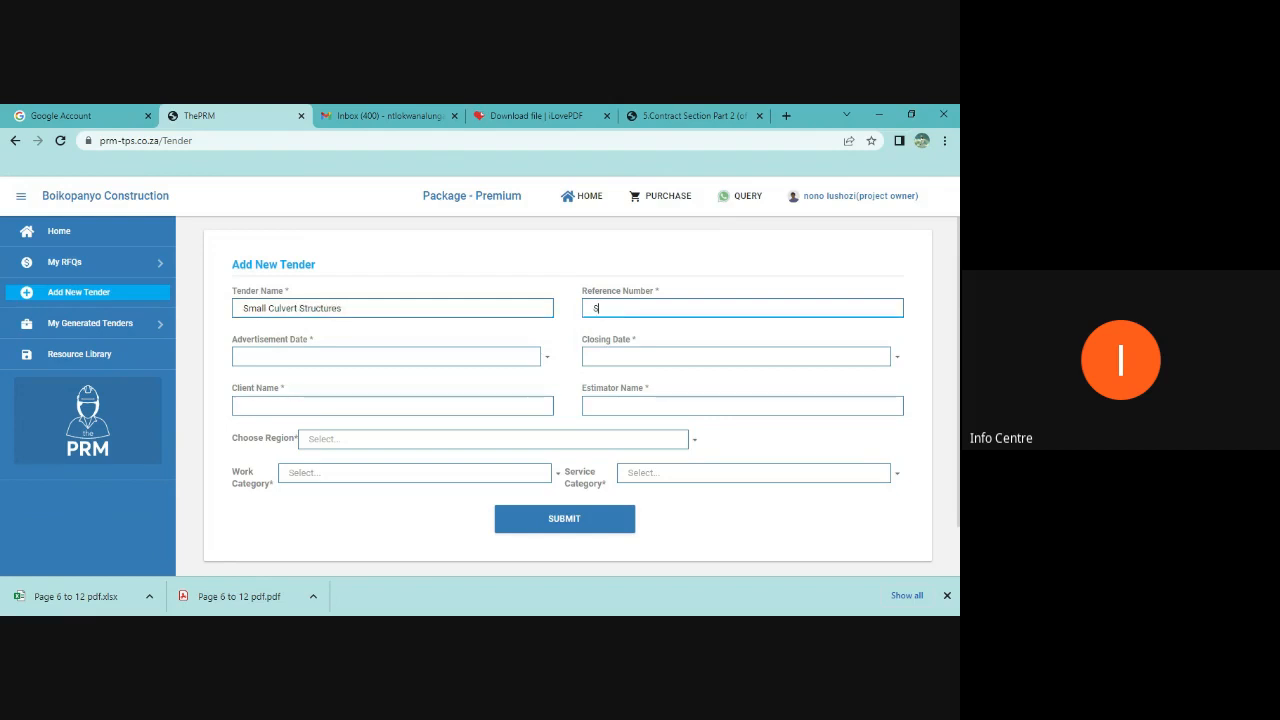
text(SCM001)
Step: Set the advertisement date to 3/3/2023 and the closing date to 3/10/2023
click(264, 356)
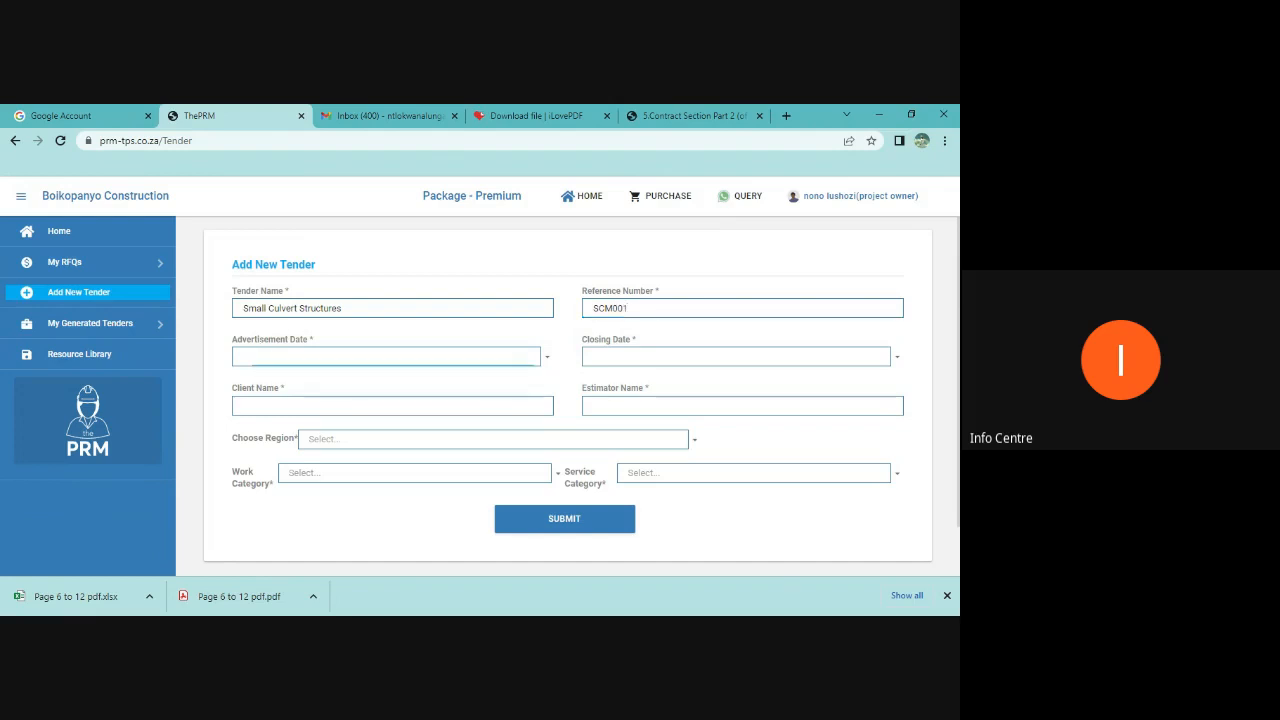
click(548, 358)
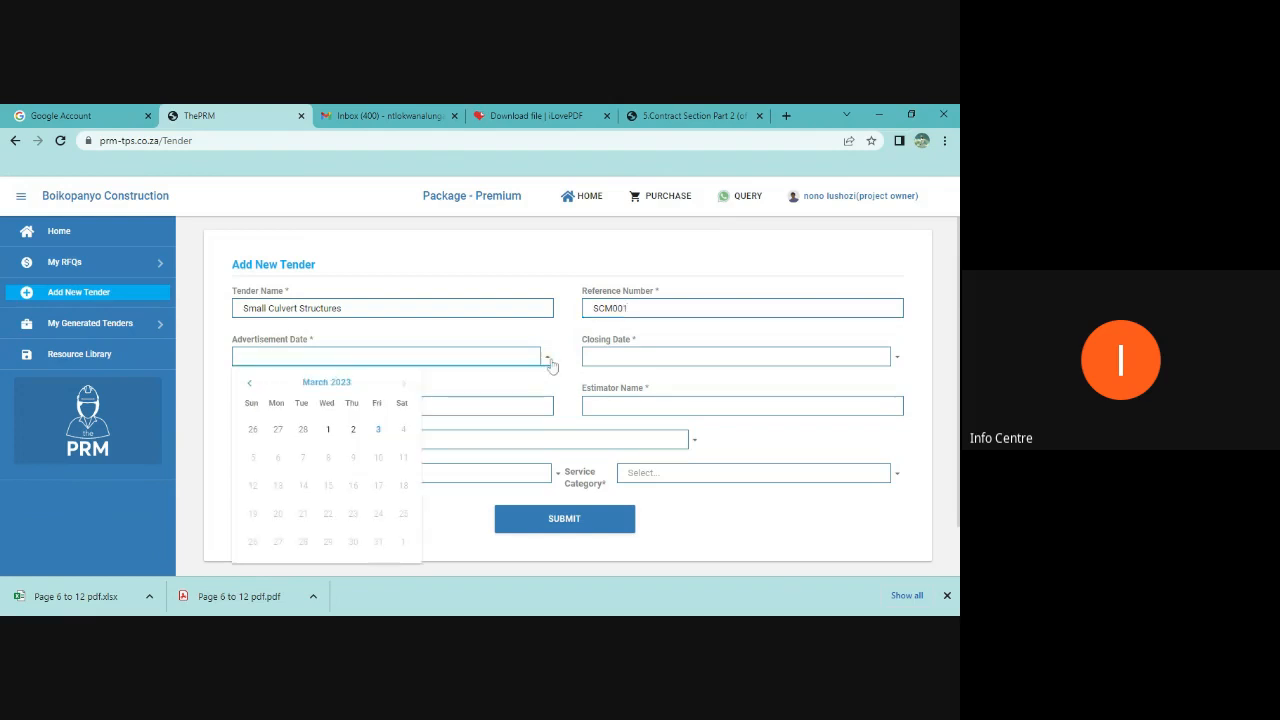
click(377, 430)
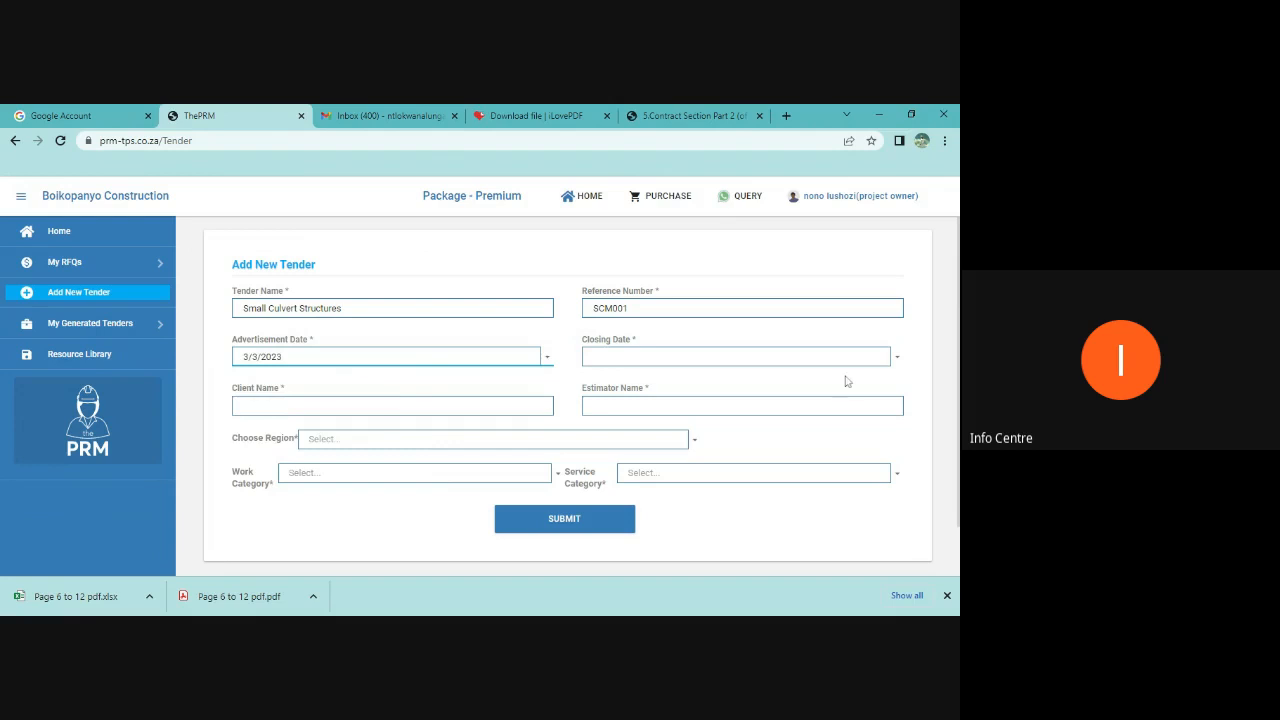
click(896, 358)
click(728, 457)
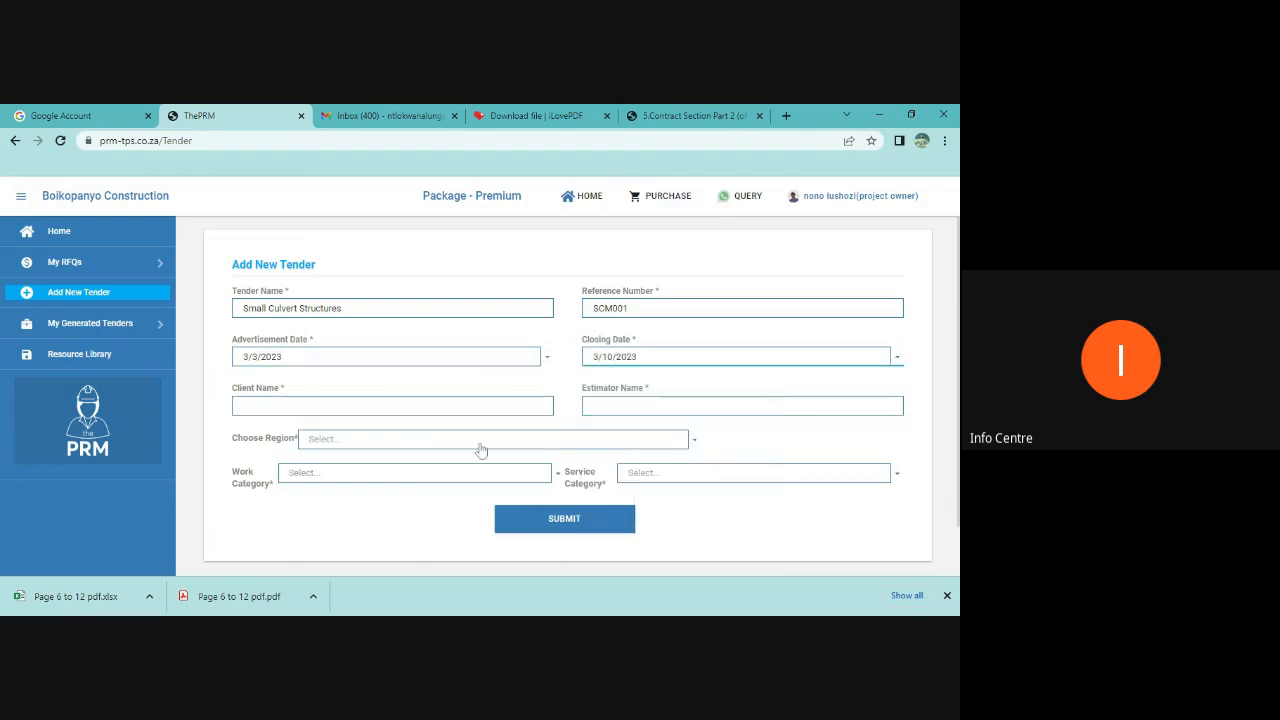
Step: Enter Department of Public Works Eastern Cape as the client name and fill in the estimator's name
click(244, 405)
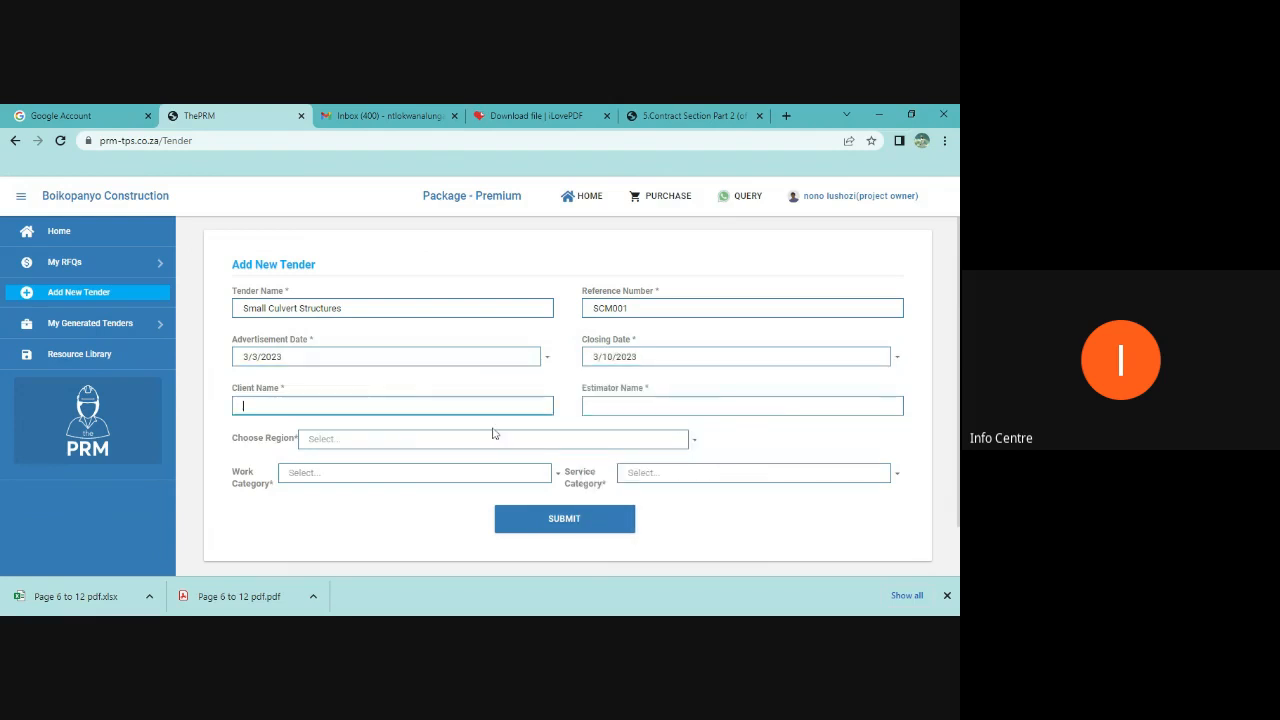
text(Department of Public Works Eastern)
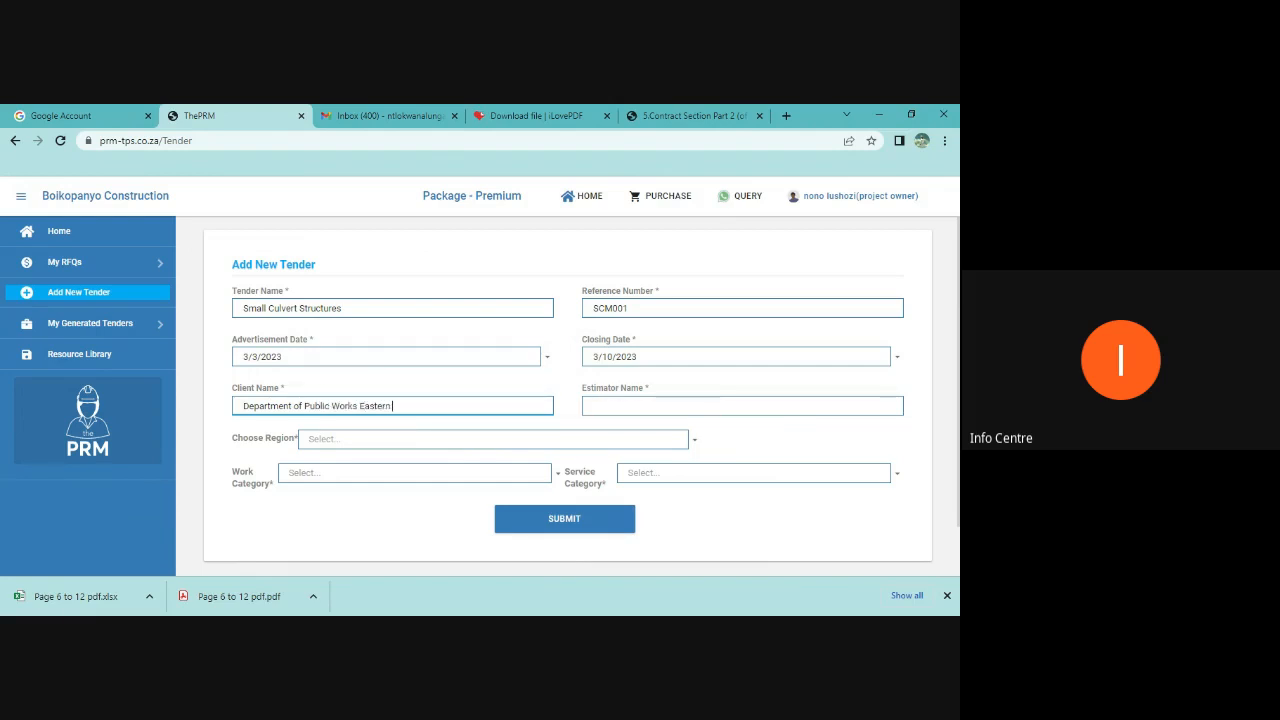
text( Cape)
key(Tab)
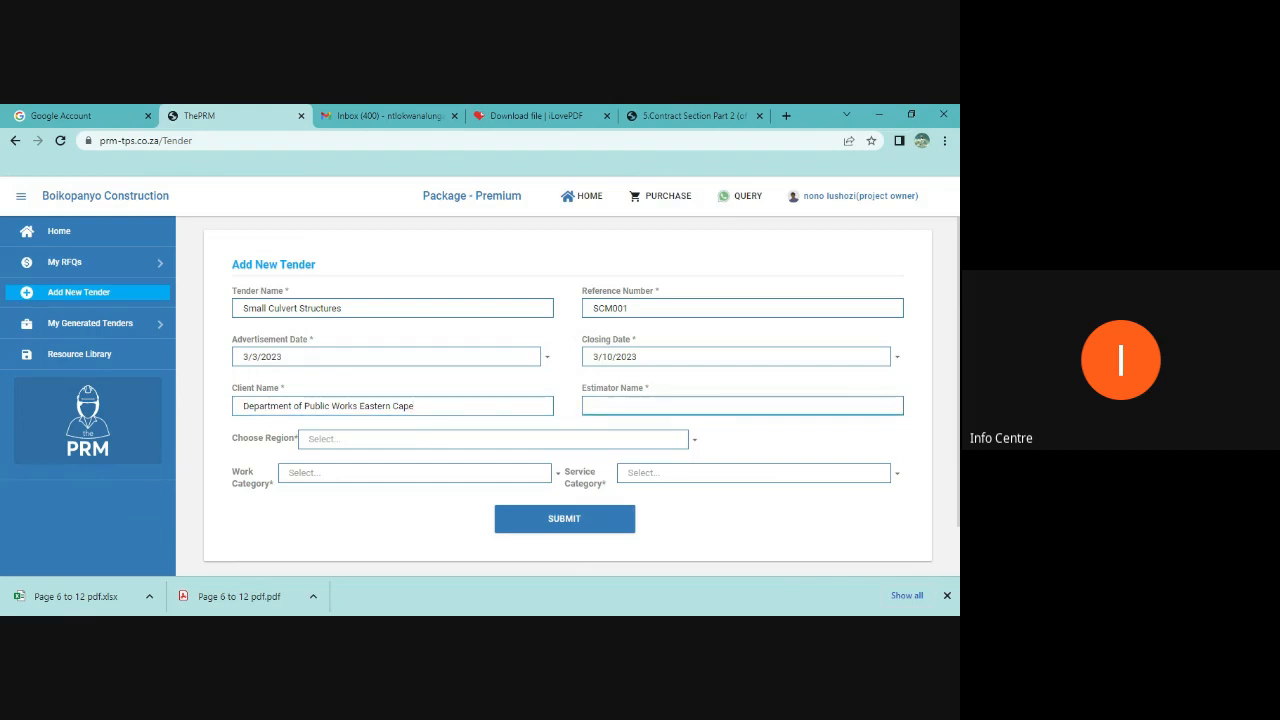
text(Lunga)
Step: Choose Eastern Cape as the region and General Buildings as the work category
click(472, 446)
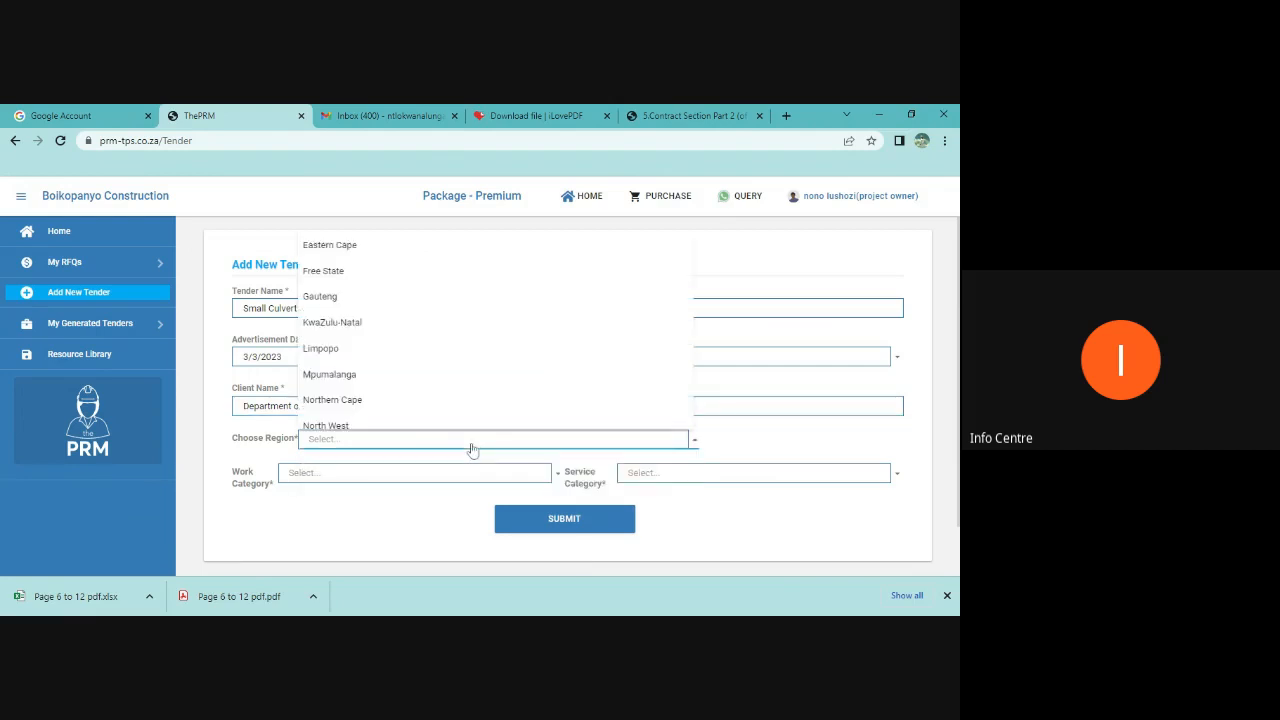
click(338, 250)
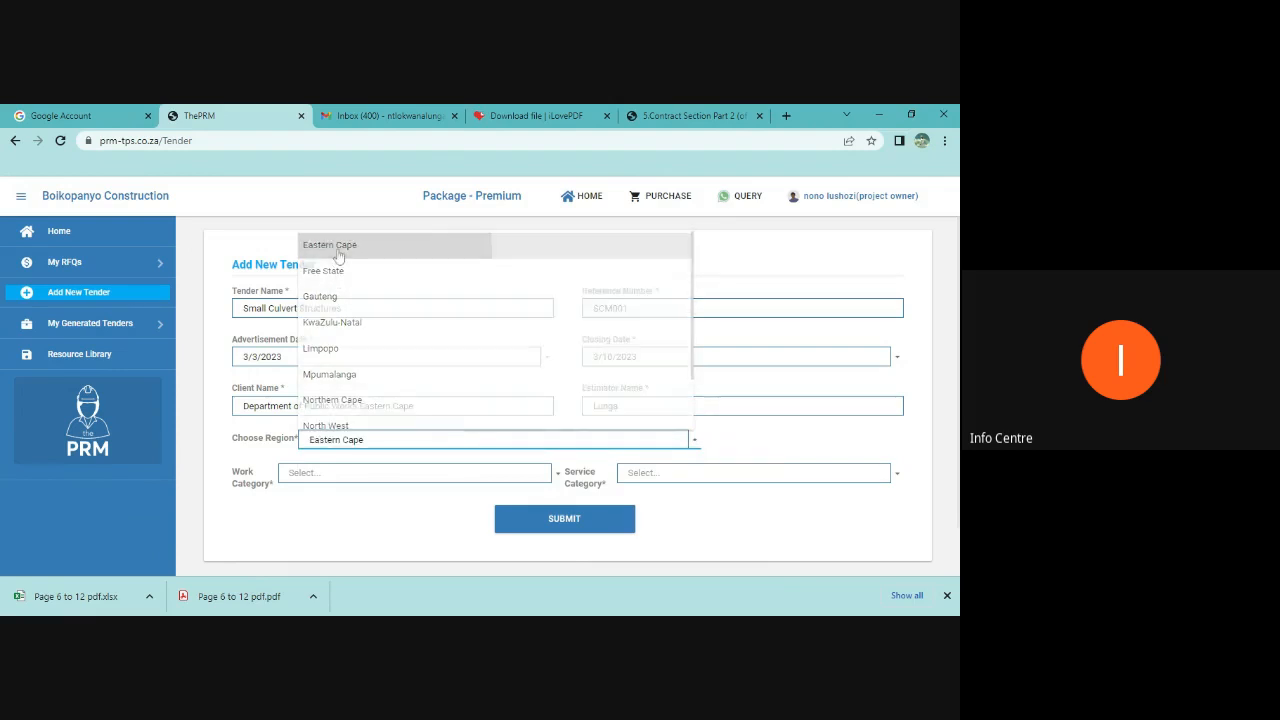
click(394, 476)
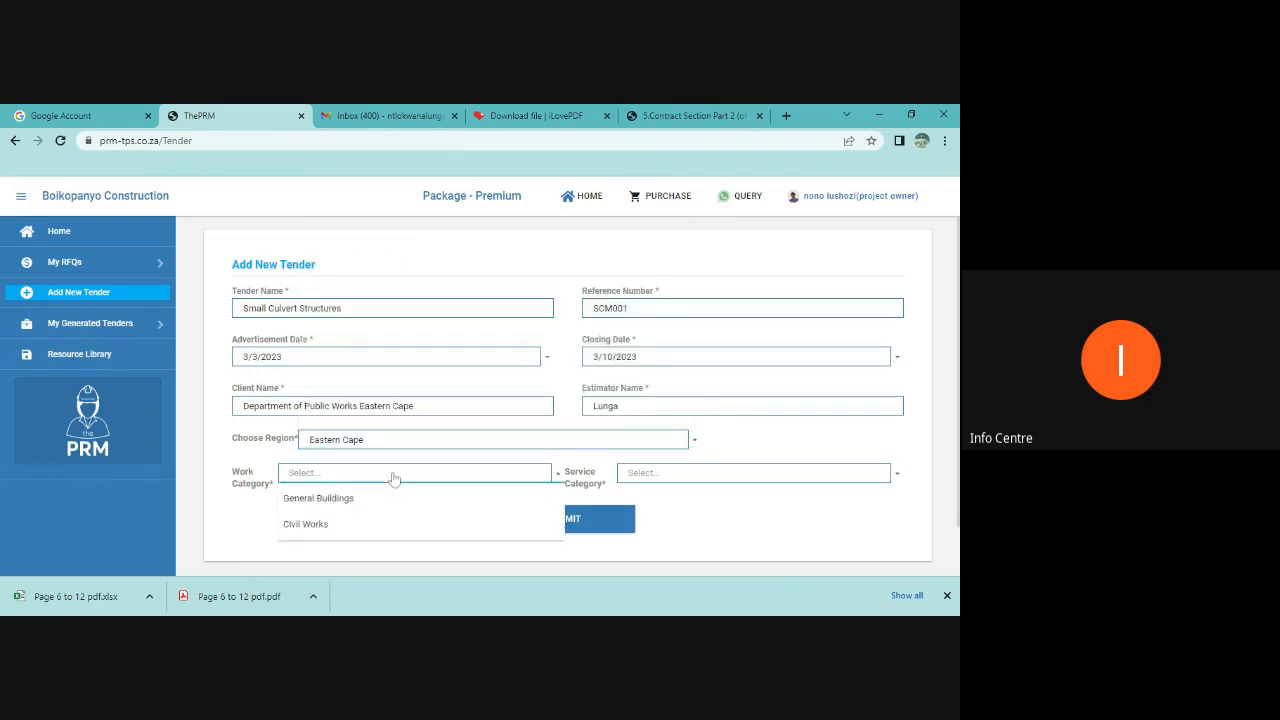
click(318, 523)
click(655, 478)
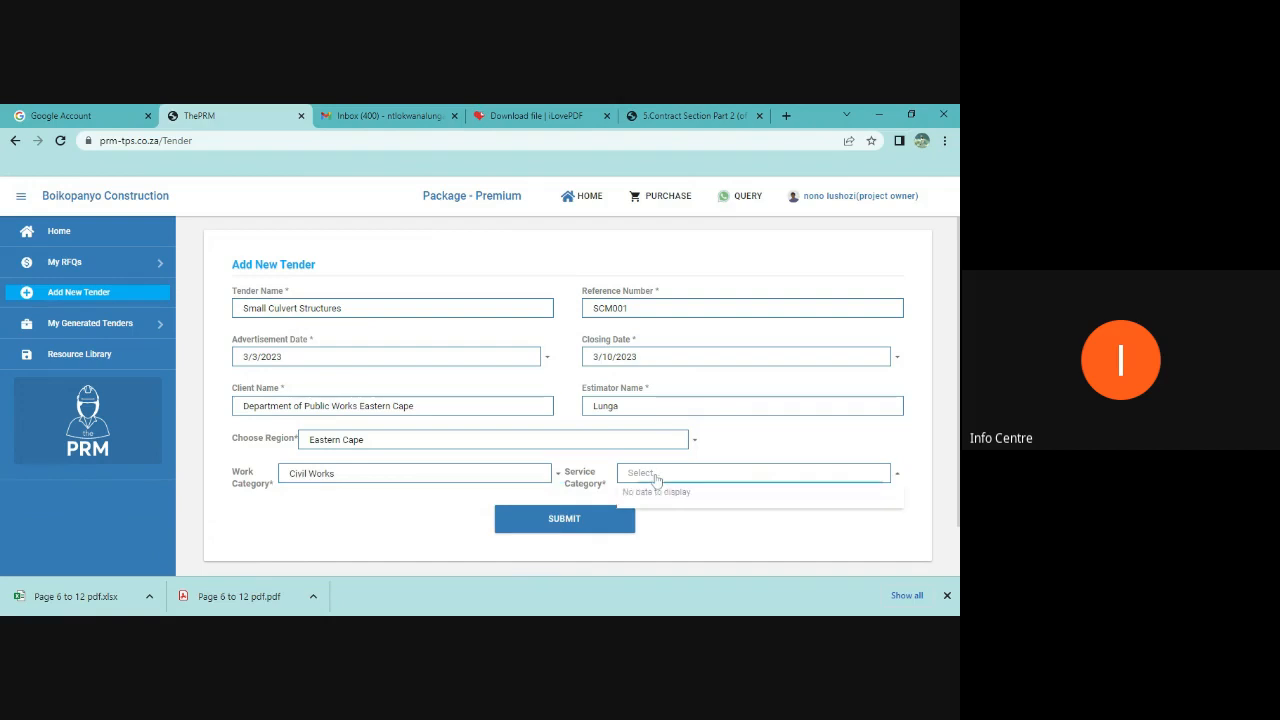
click(655, 478)
click(451, 478)
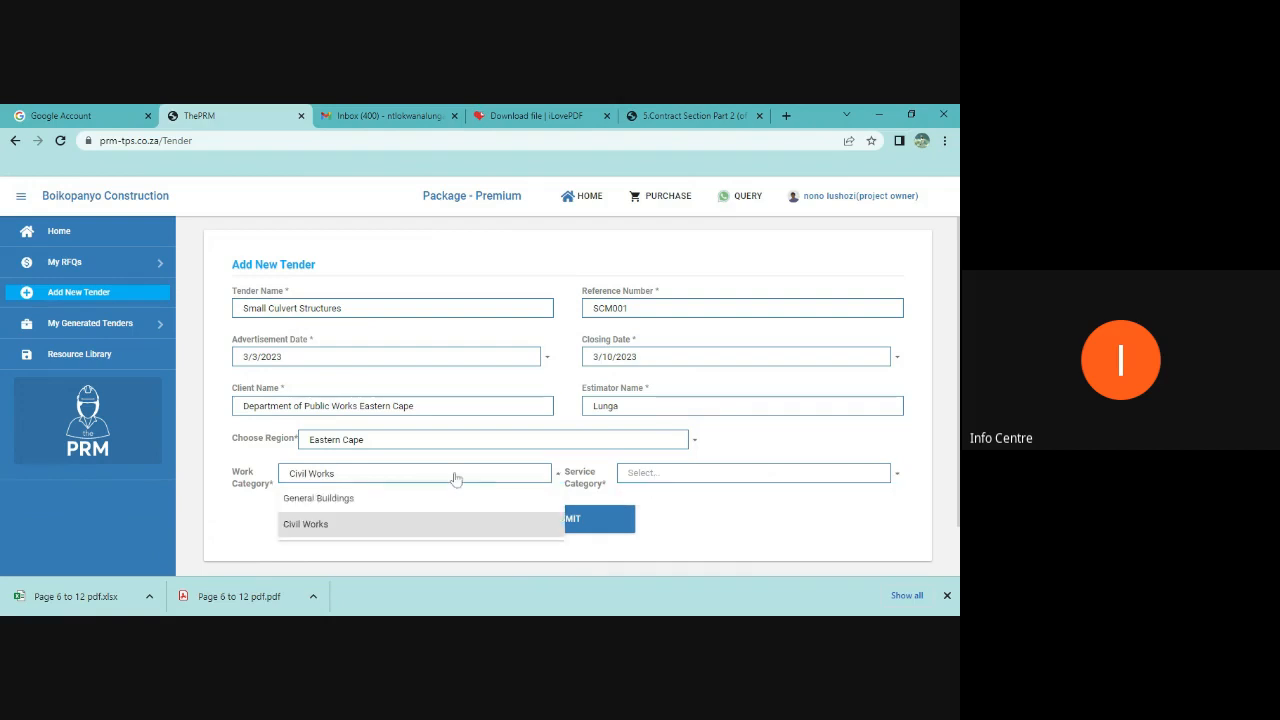
click(313, 499)
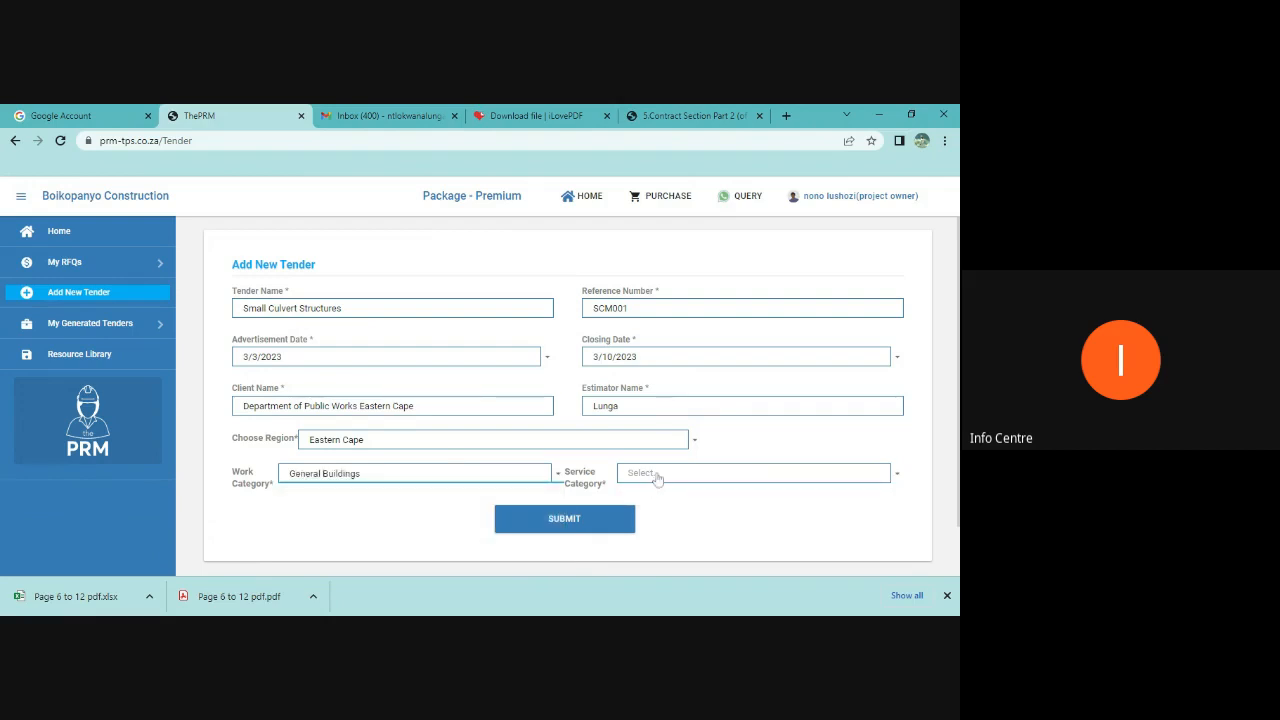
Step: Choose StormWater Services as the service category and submit the new tender
click(654, 478)
click(654, 370)
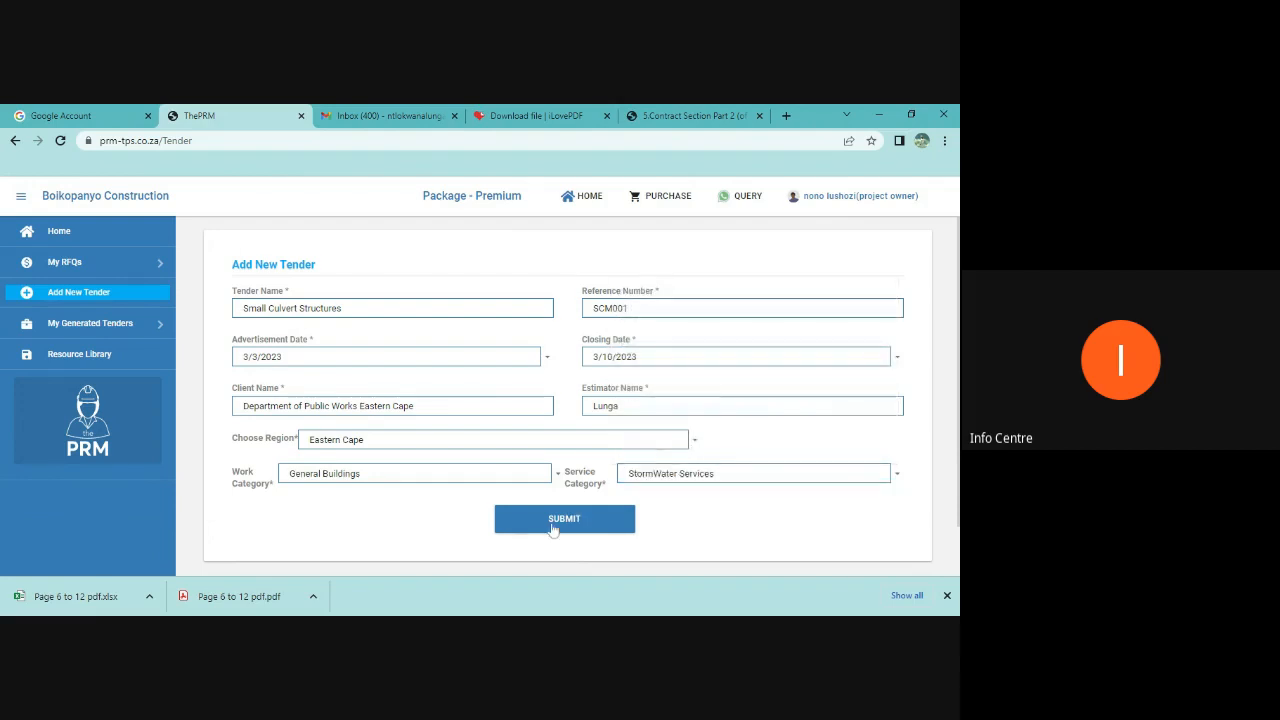
click(553, 527)
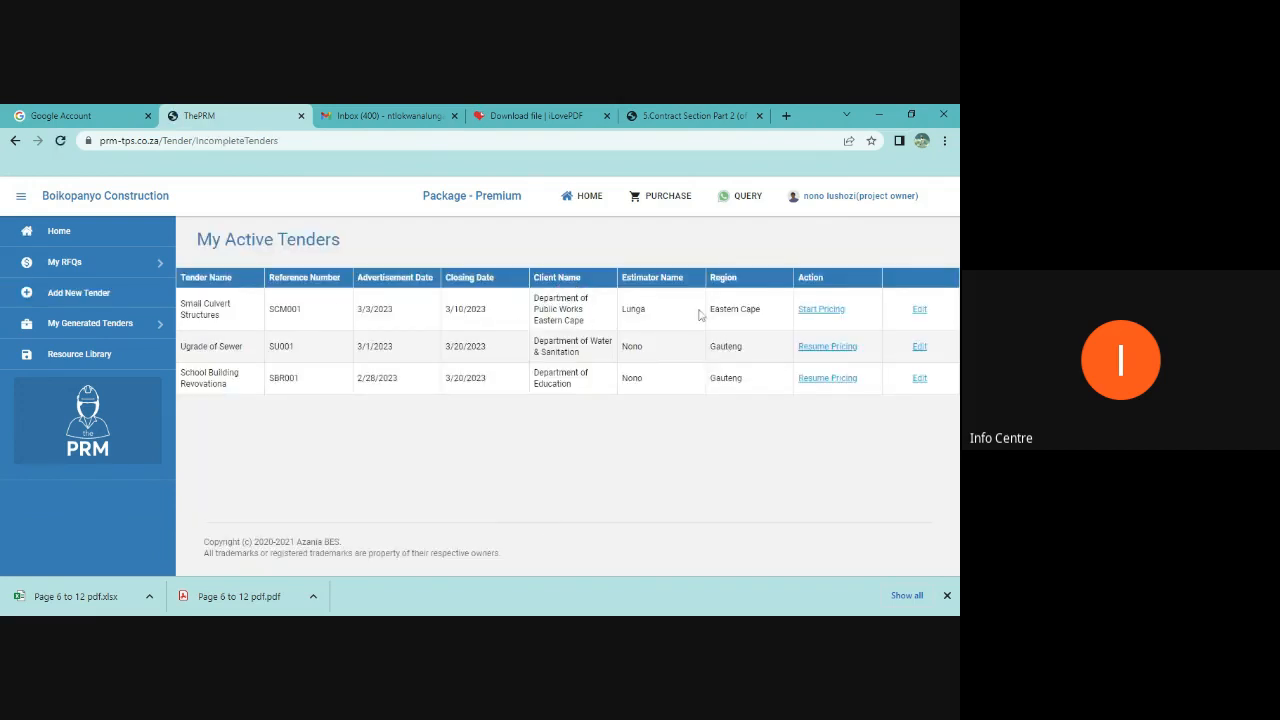
Step: Start pricing the Small Culvert Structures tender and select Page 6 to 12 pdf.xlsx as the BOQ file
click(820, 310)
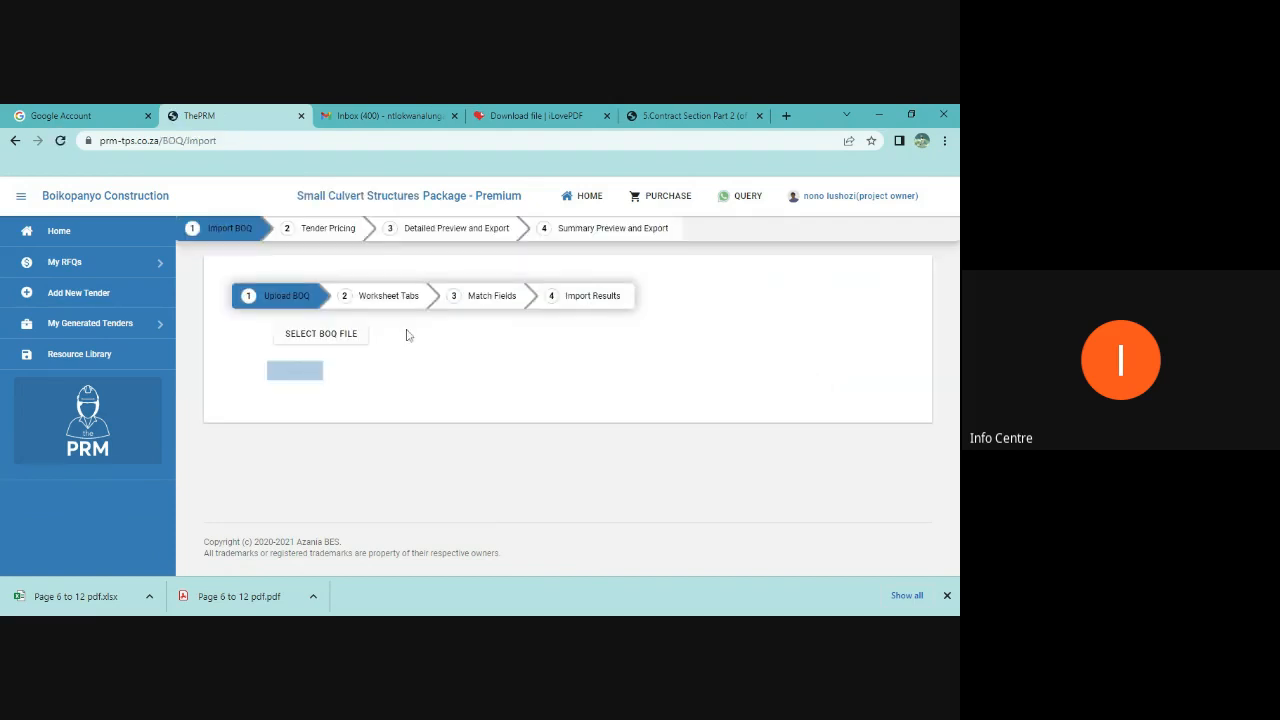
click(321, 340)
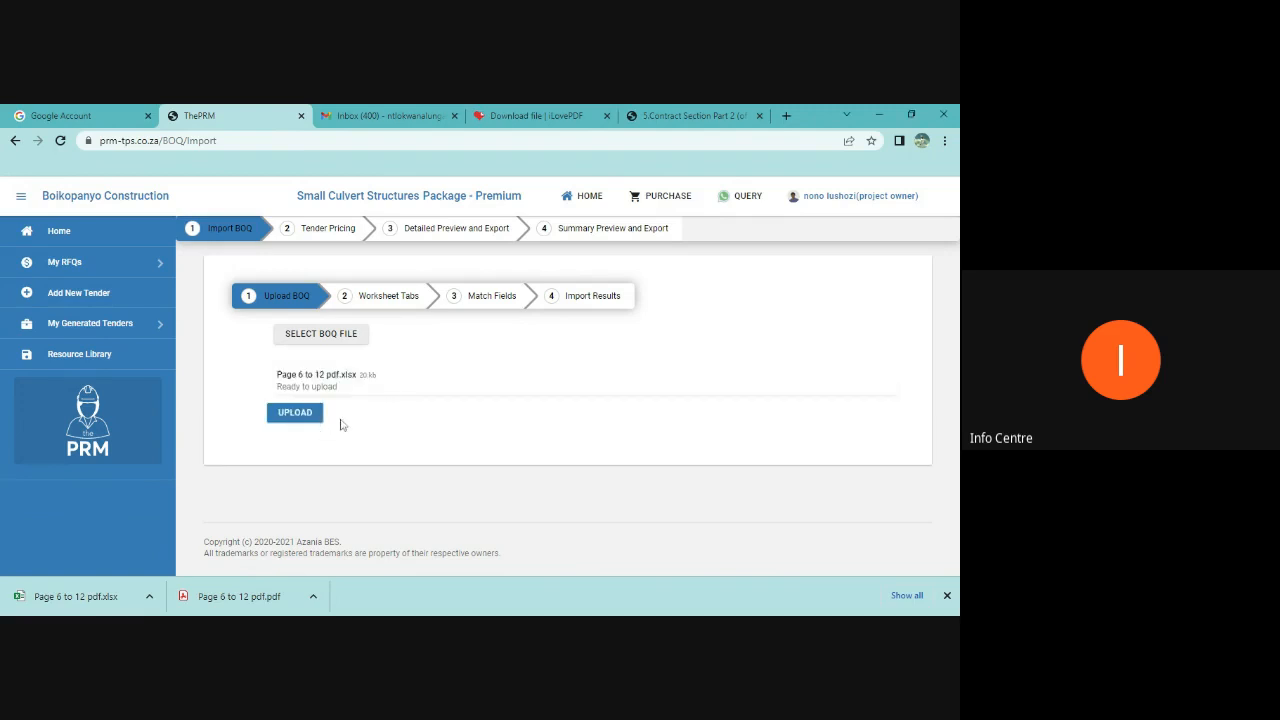
Step: Upload the selected BOQ file and continue to the worksheet tabs stage
click(299, 416)
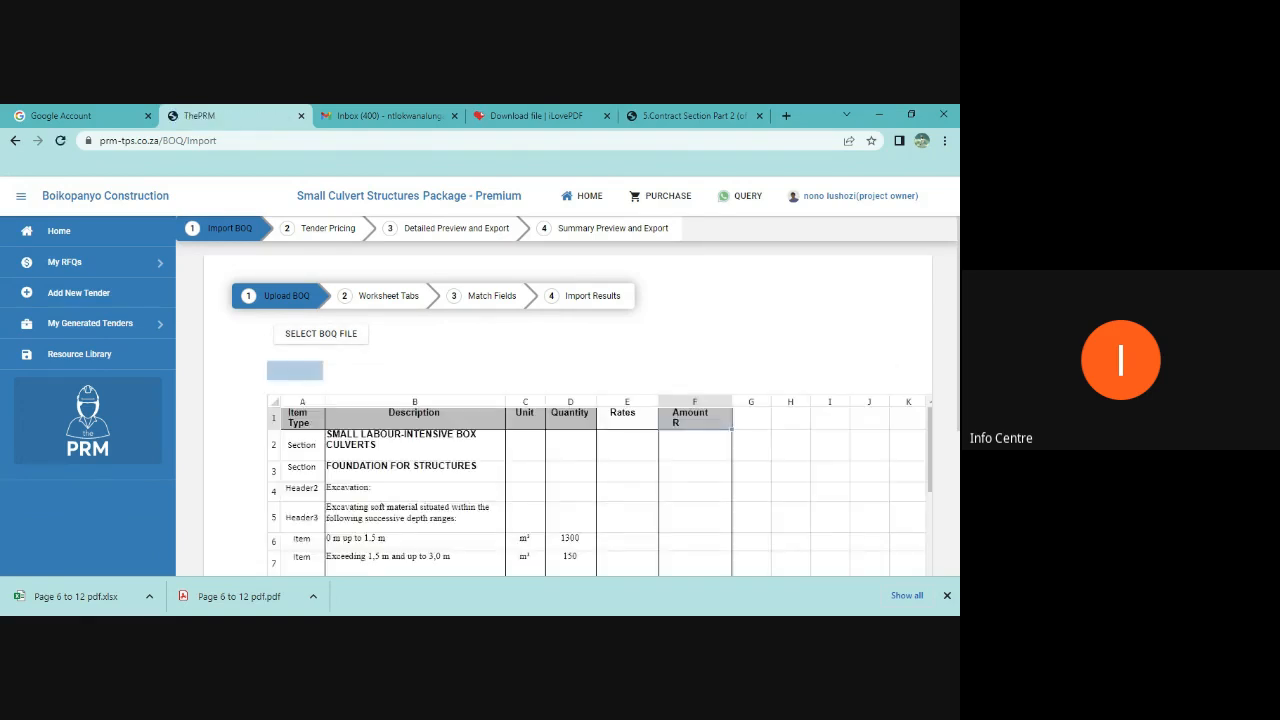
scroll(366, 489, down, 3)
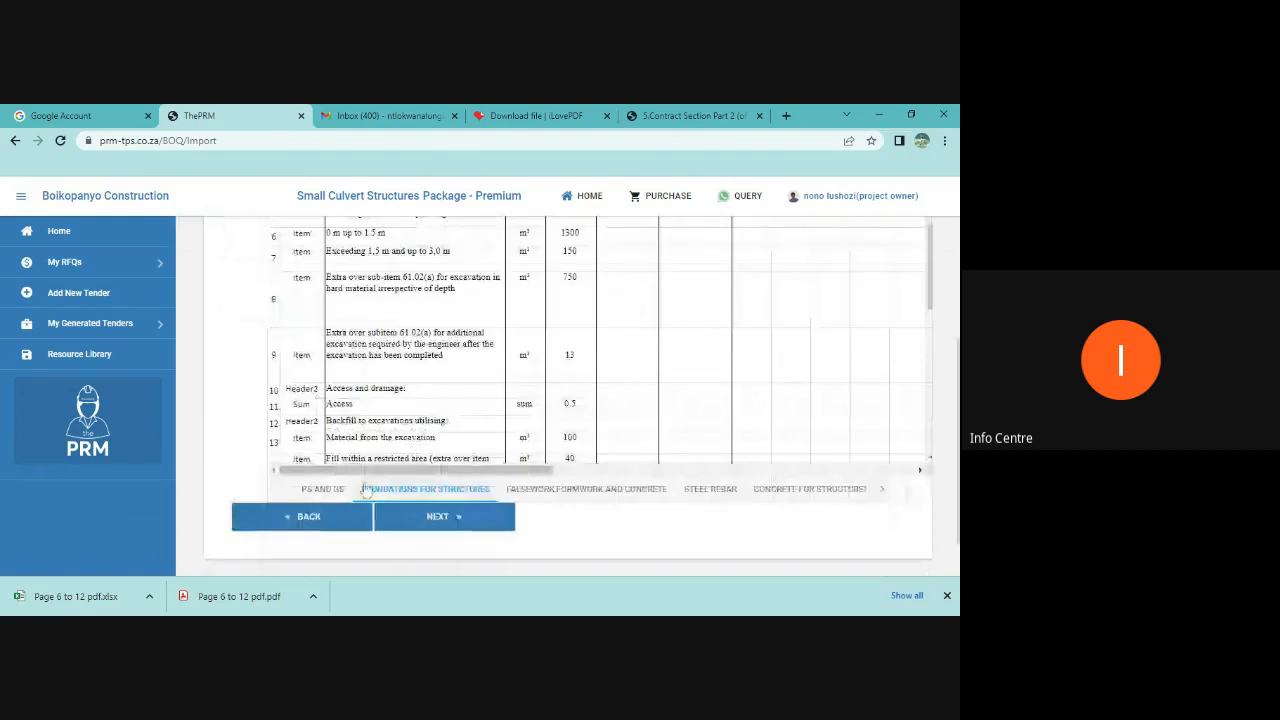
click(448, 520)
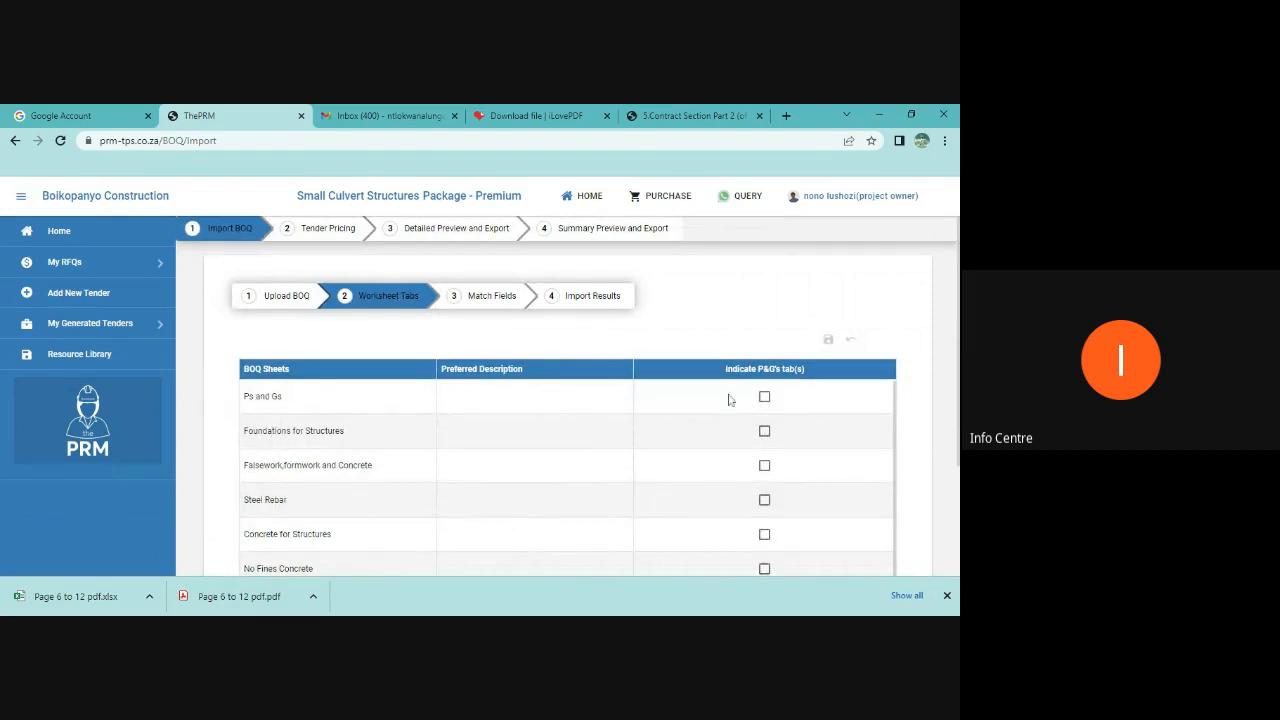
Step: Mark the Ps and Gs sheet as the P&G tab, save the selection and continue to column matching
click(764, 397)
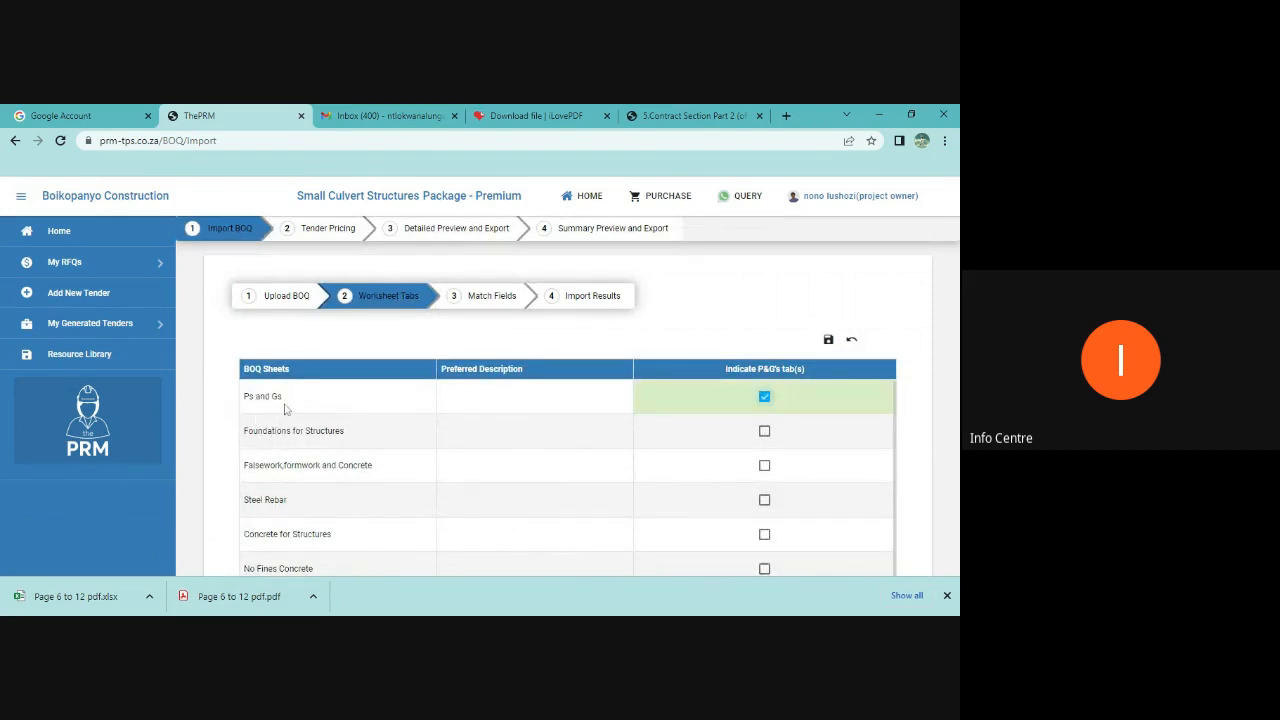
scroll(306, 460, down, 1)
scroll(308, 470, up, 1)
click(828, 340)
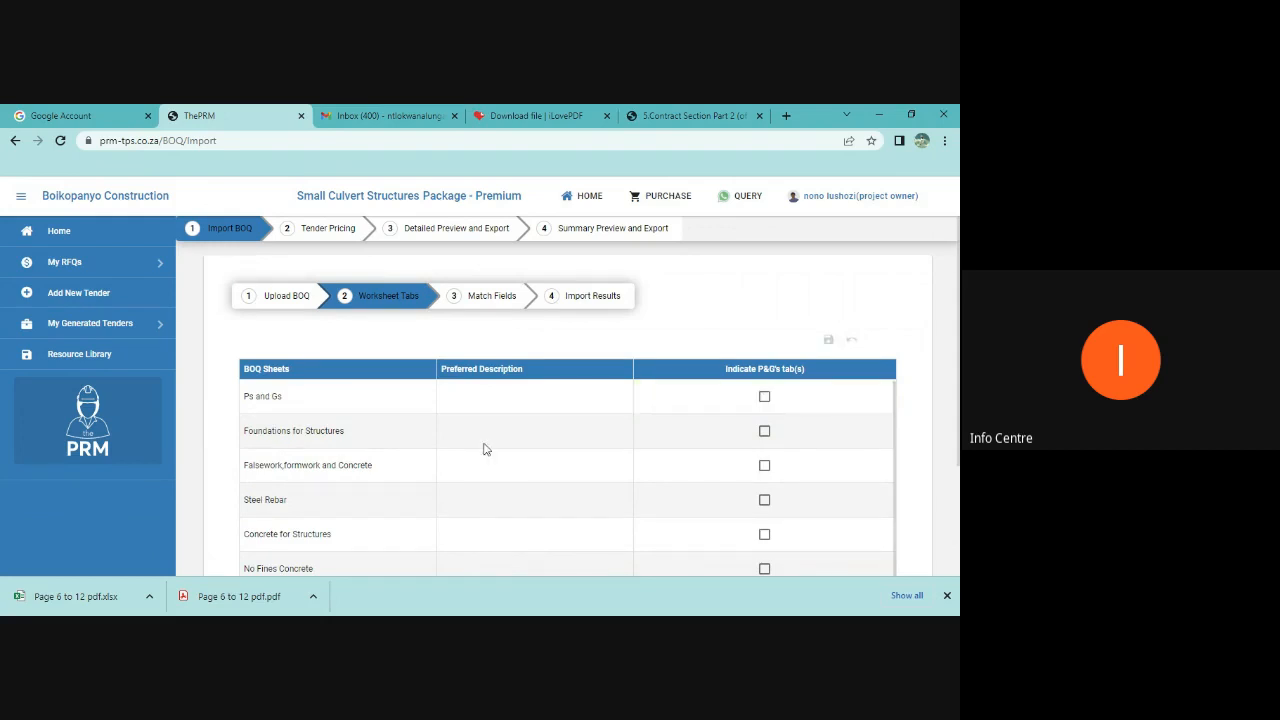
scroll(484, 449, down, 1)
scroll(943, 451, down, 3)
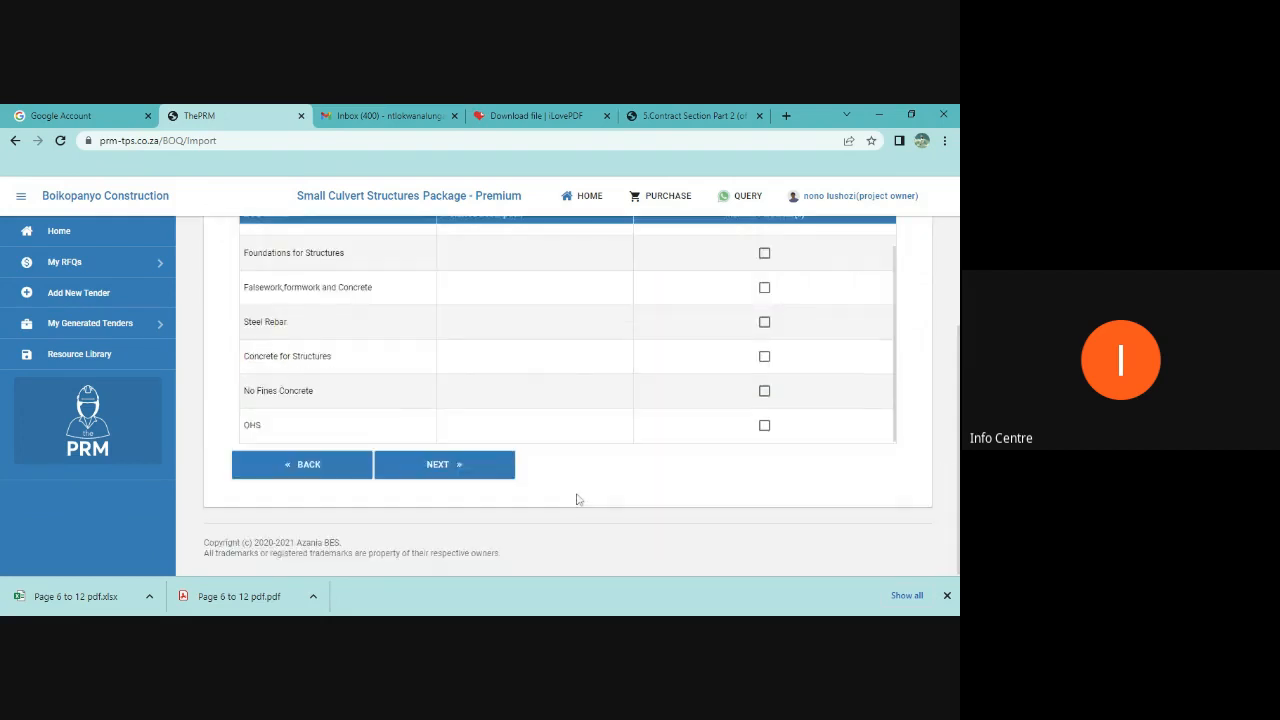
click(446, 466)
Step: Match Item No to Item Type, Activity Description to Description, and Unit to Unit
scroll(671, 451, up, 2)
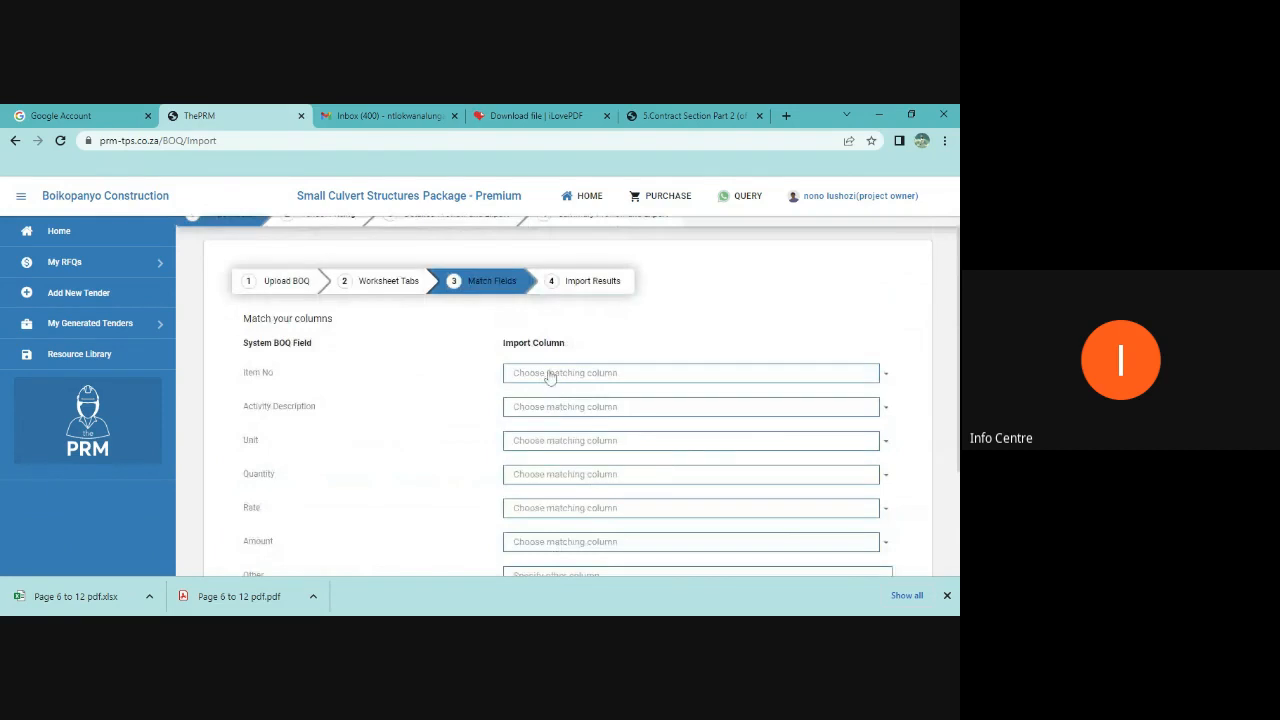
click(549, 375)
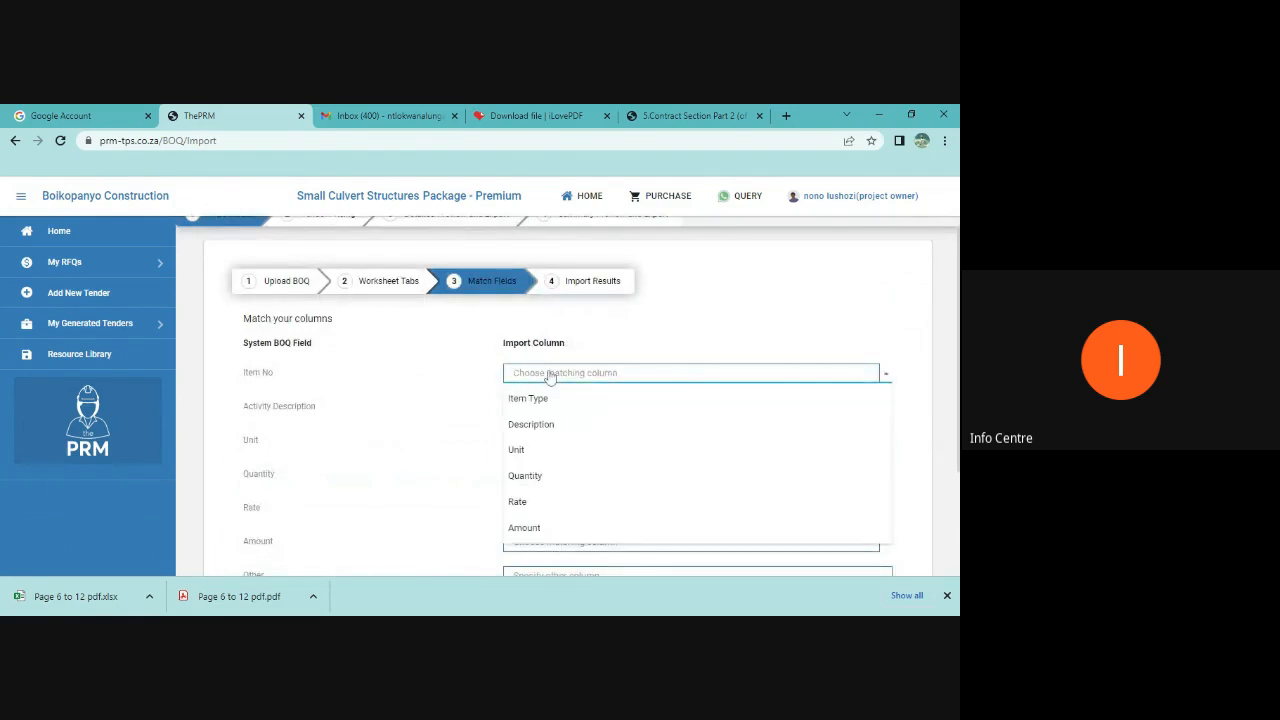
click(538, 402)
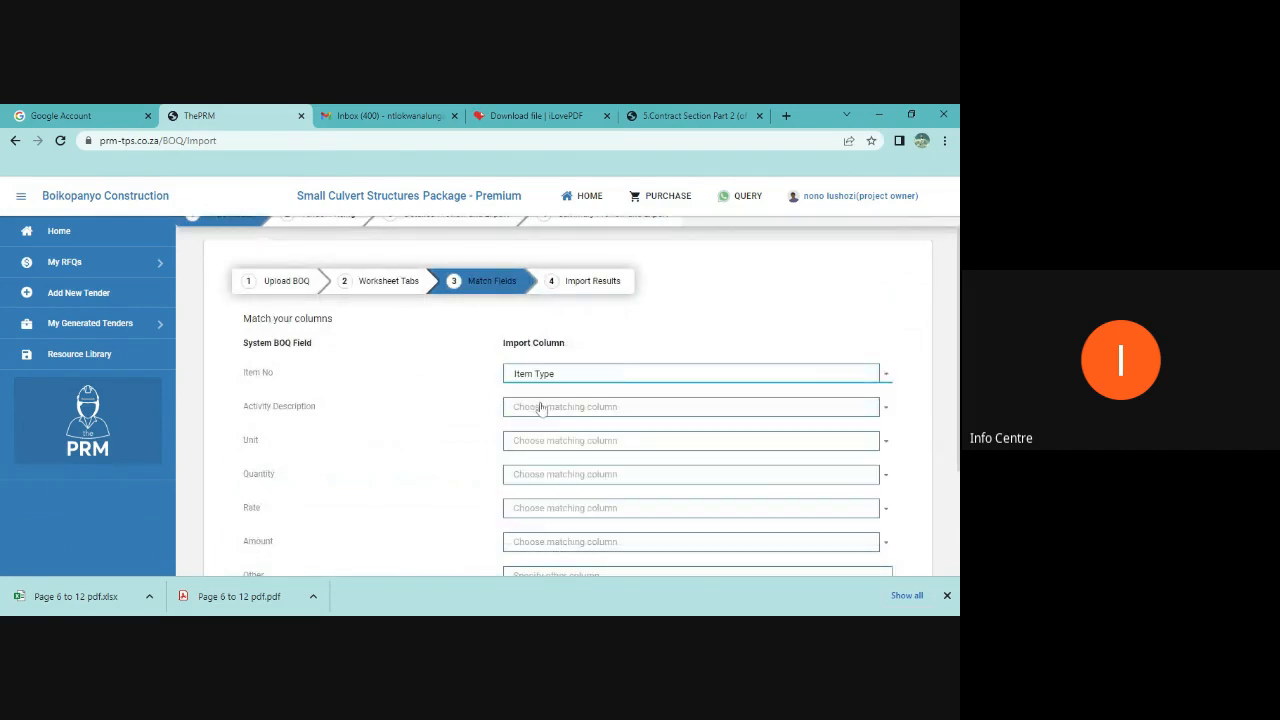
click(540, 408)
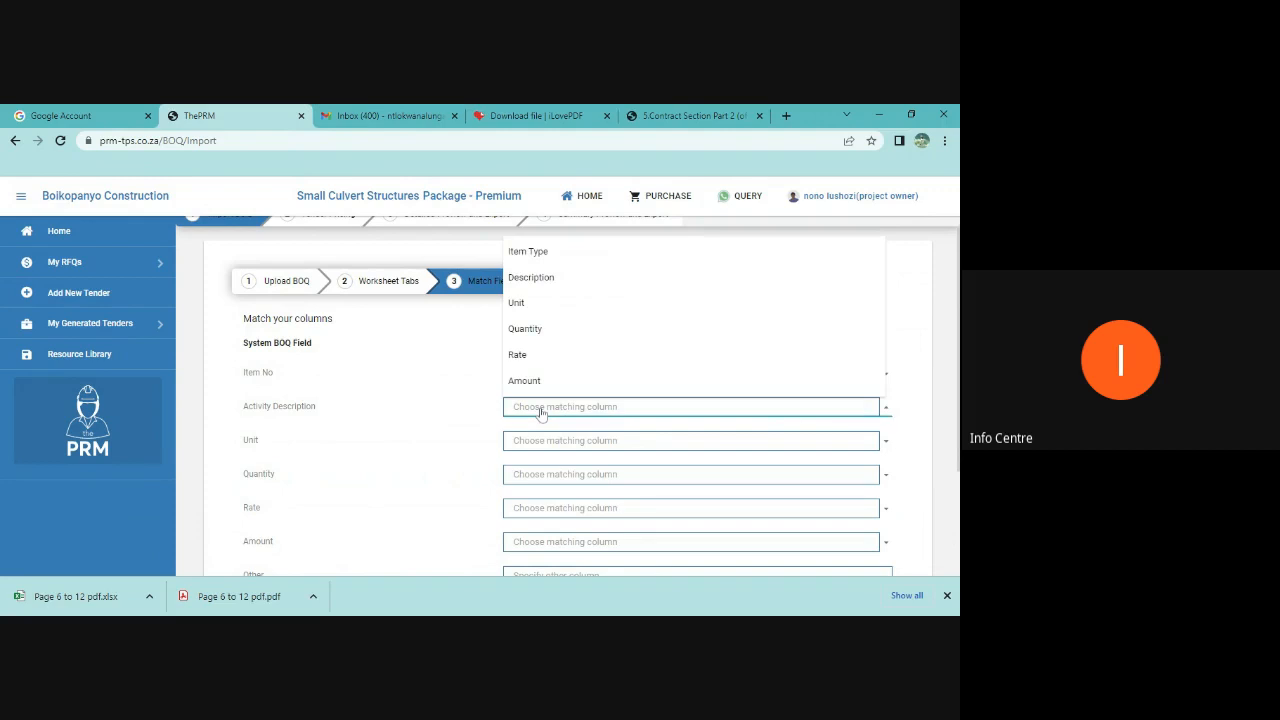
click(538, 280)
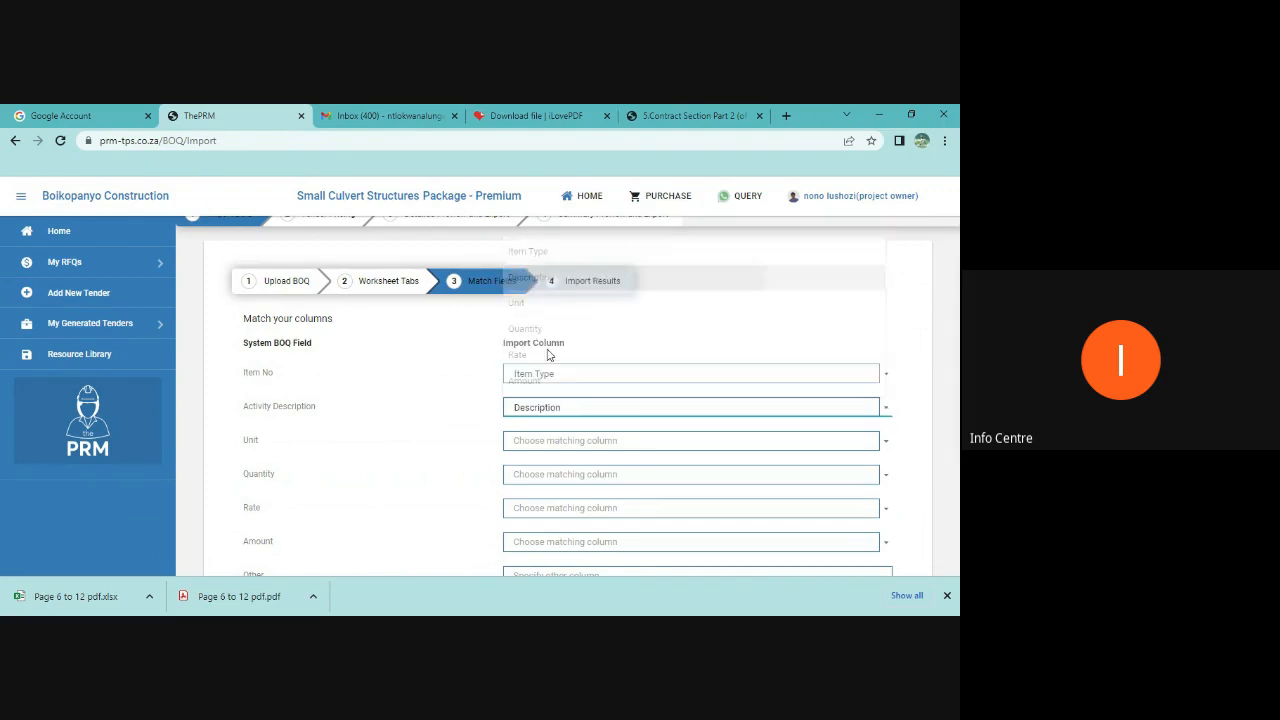
click(543, 445)
click(511, 340)
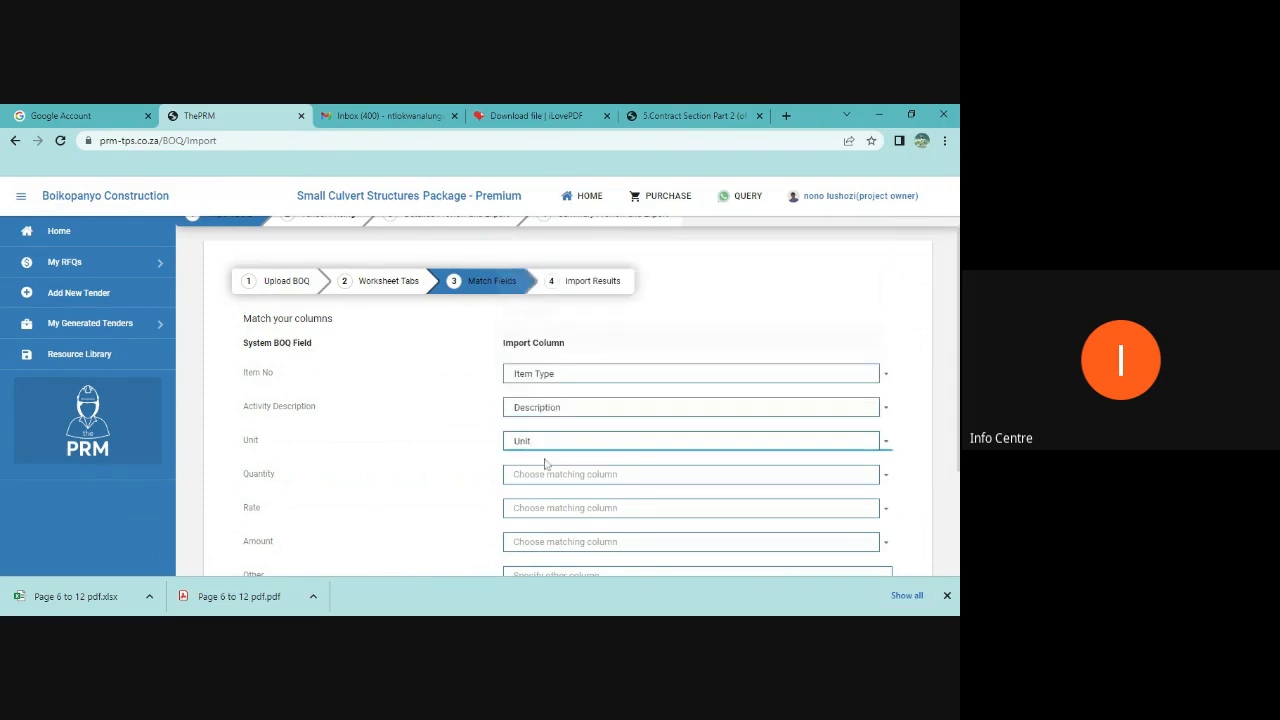
Step: Match Quantity, Rate and Amount to their same-named import columns and confirm processing of the BOQ
click(537, 476)
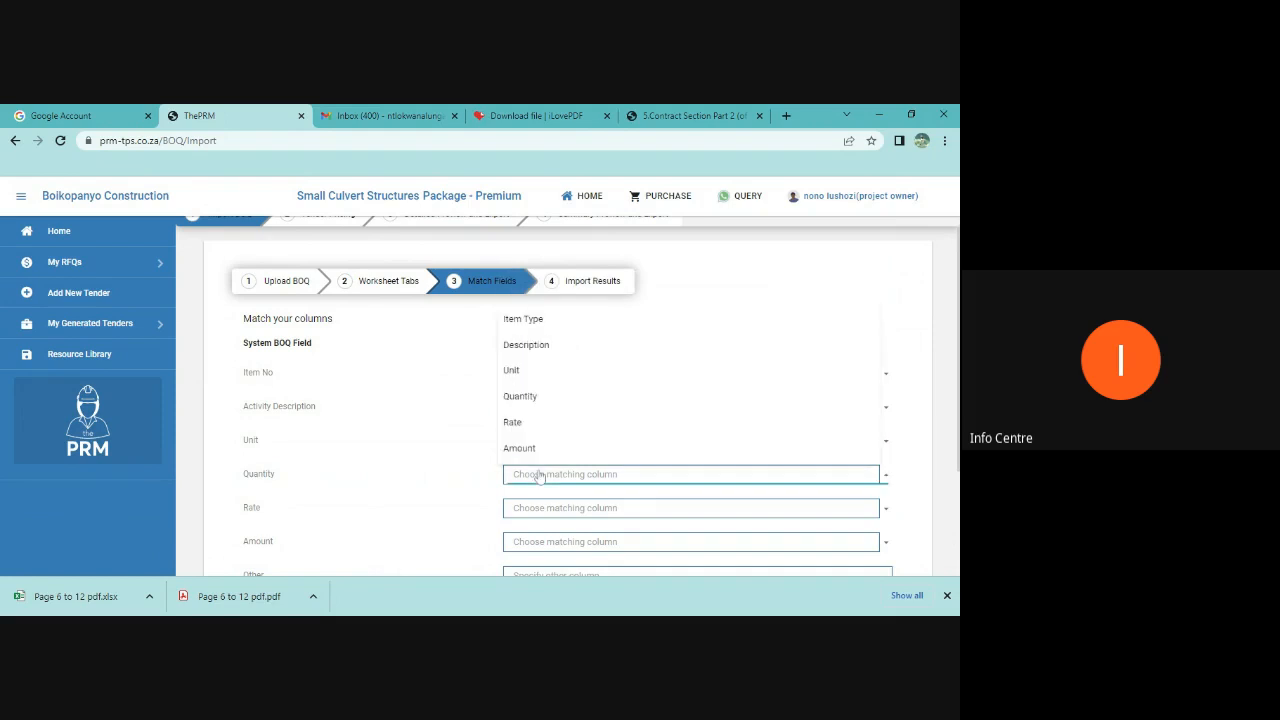
click(526, 398)
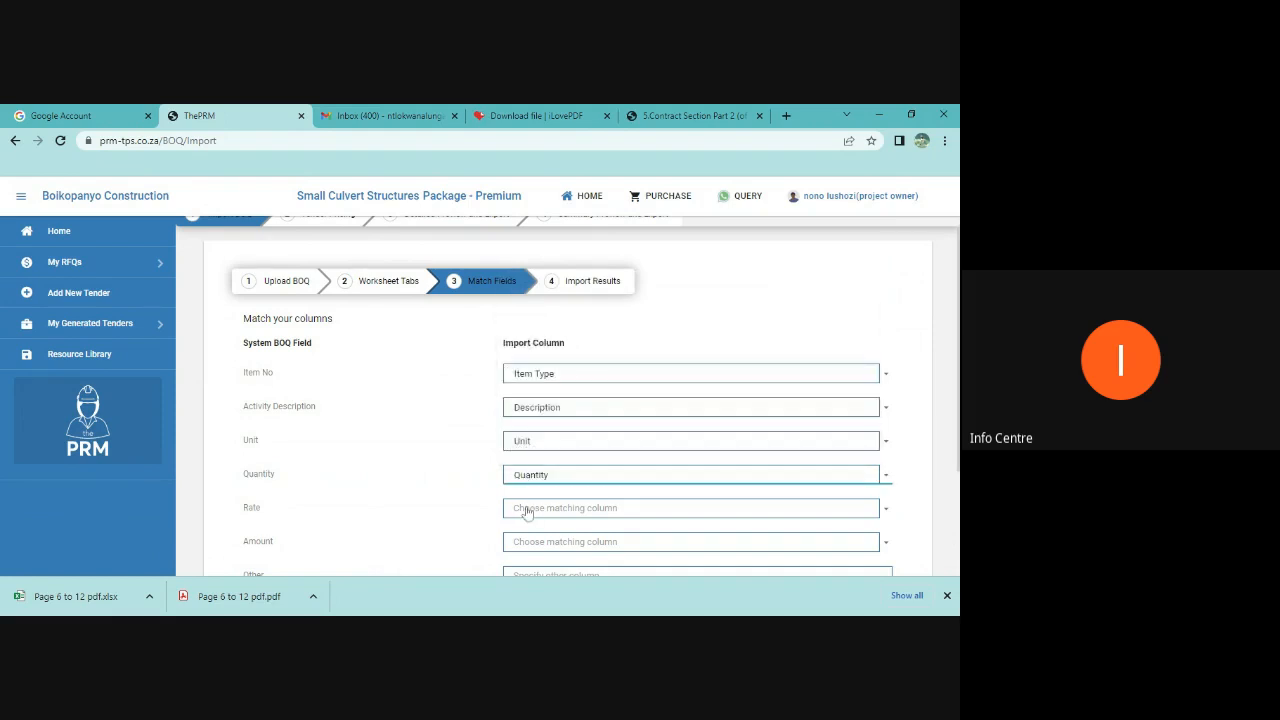
click(528, 508)
click(515, 457)
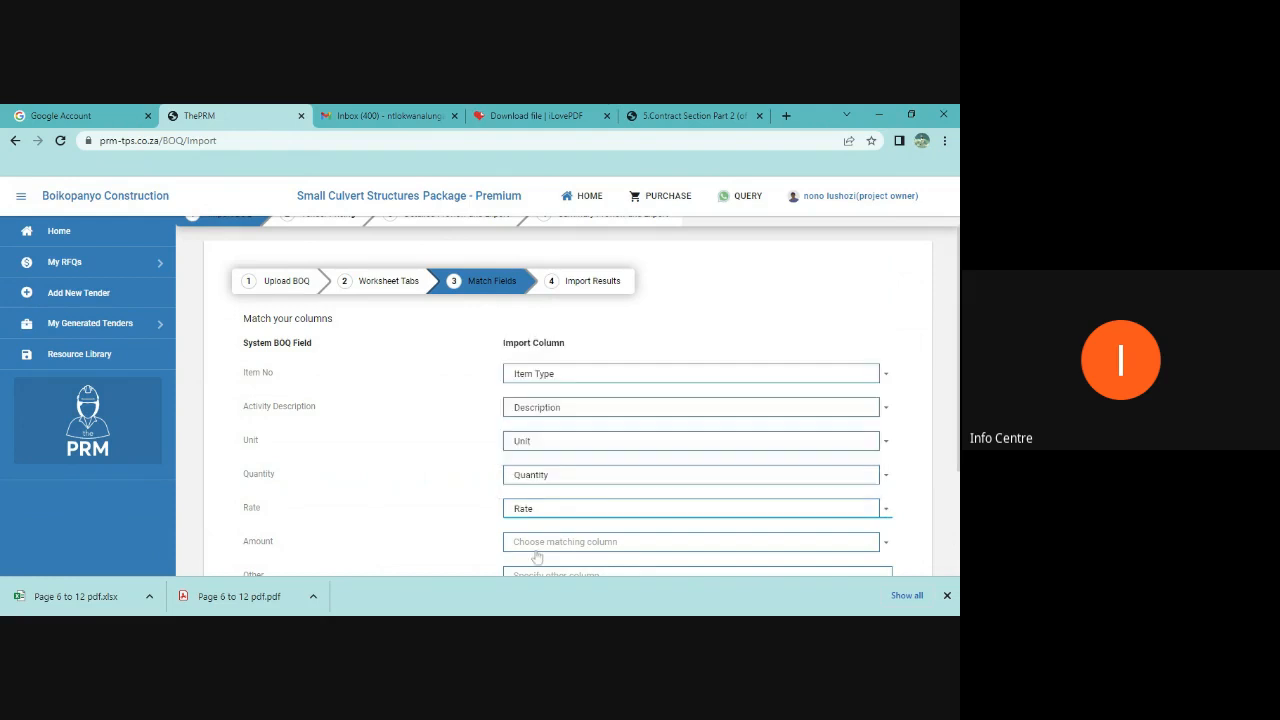
scroll(528, 488, down, 1)
click(530, 474)
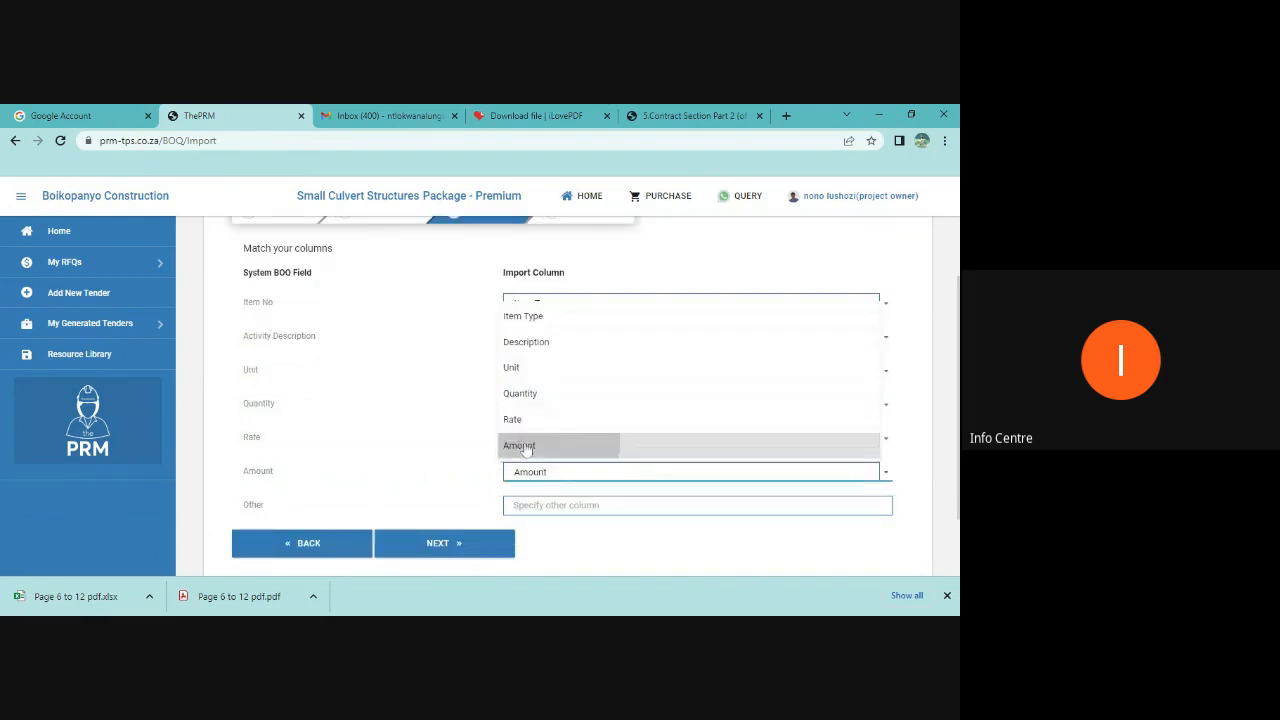
click(528, 447)
click(458, 547)
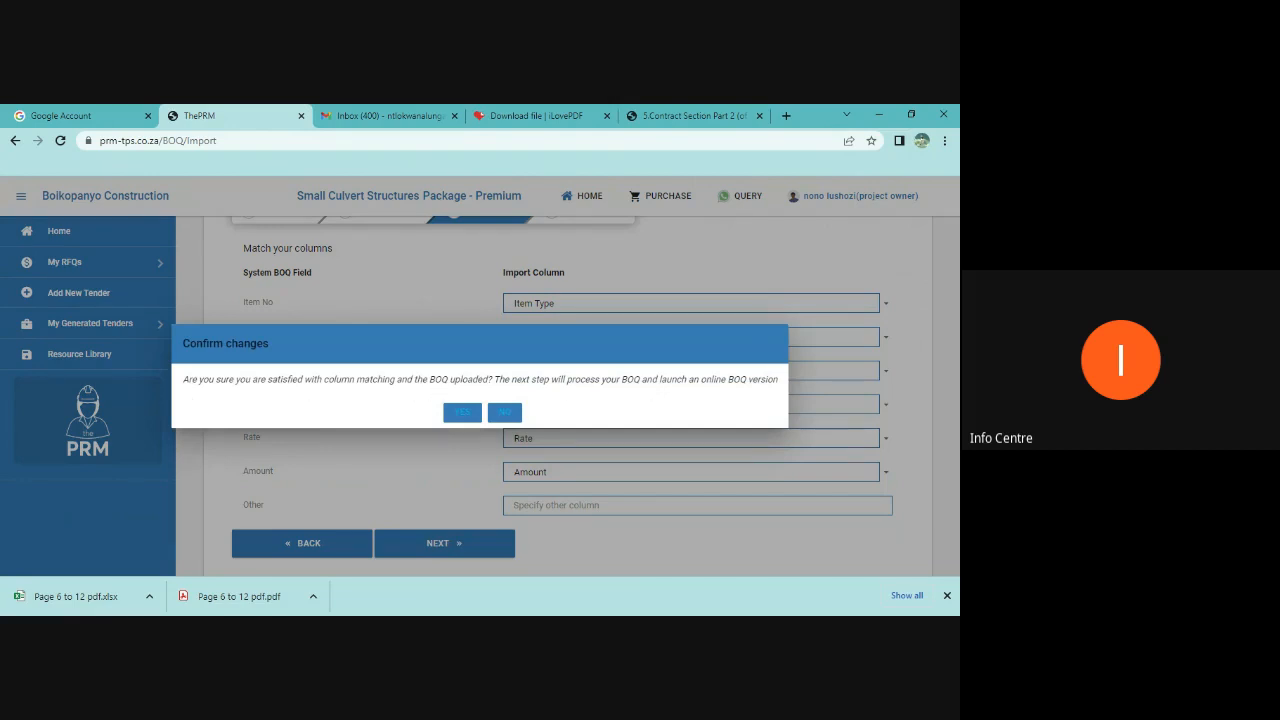
click(462, 413)
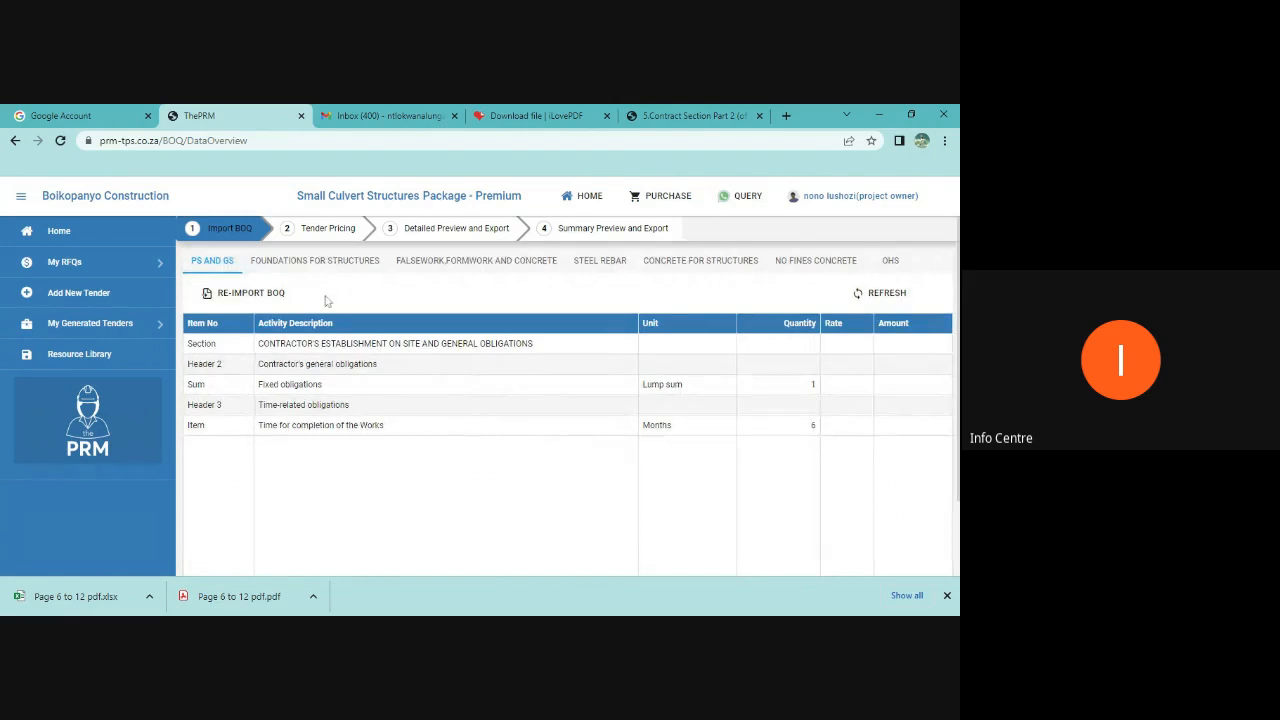
Step: Review each imported worksheet tab of the BOQ, from Foundations for Structures through OHS and back to Ps and Gs
click(310, 259)
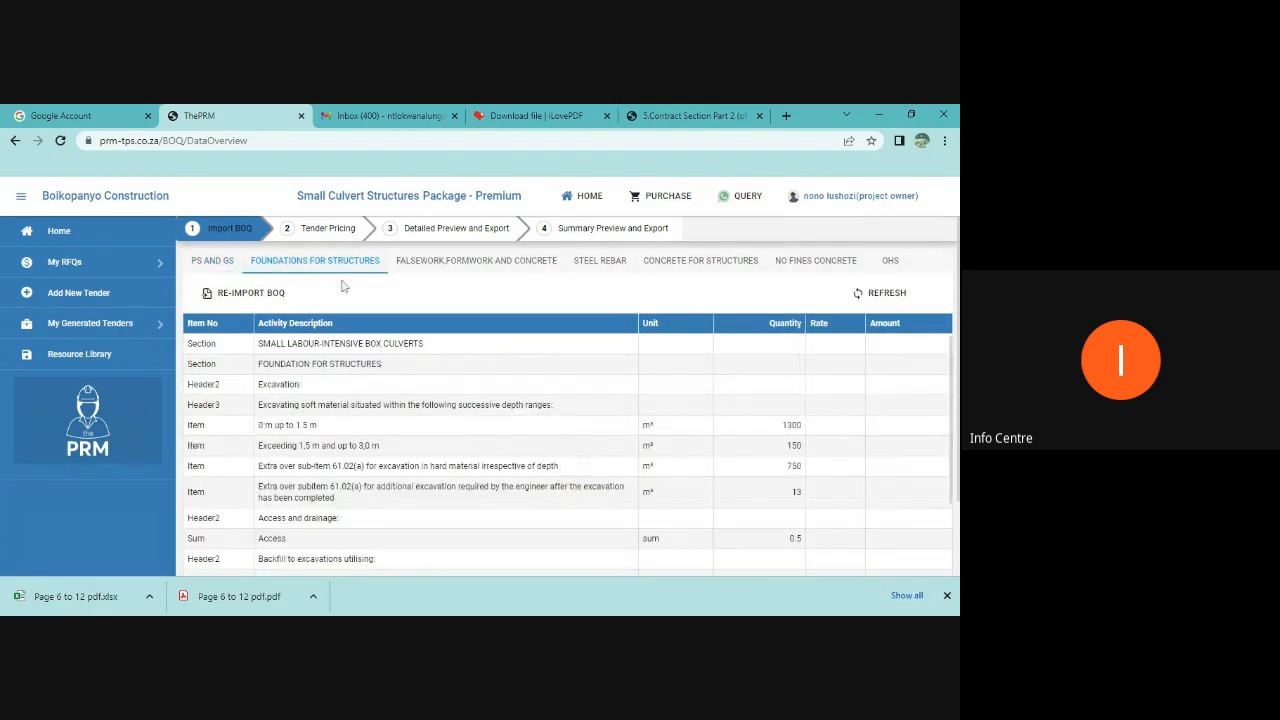
click(442, 262)
click(600, 262)
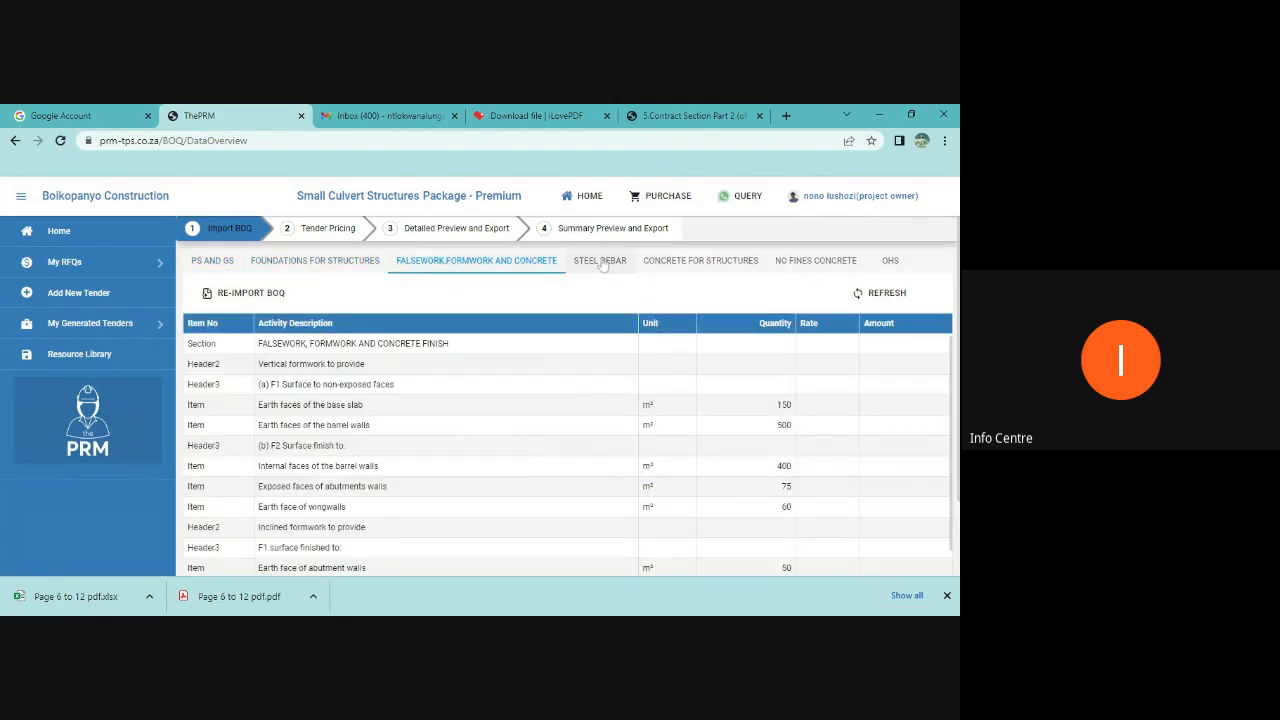
click(700, 260)
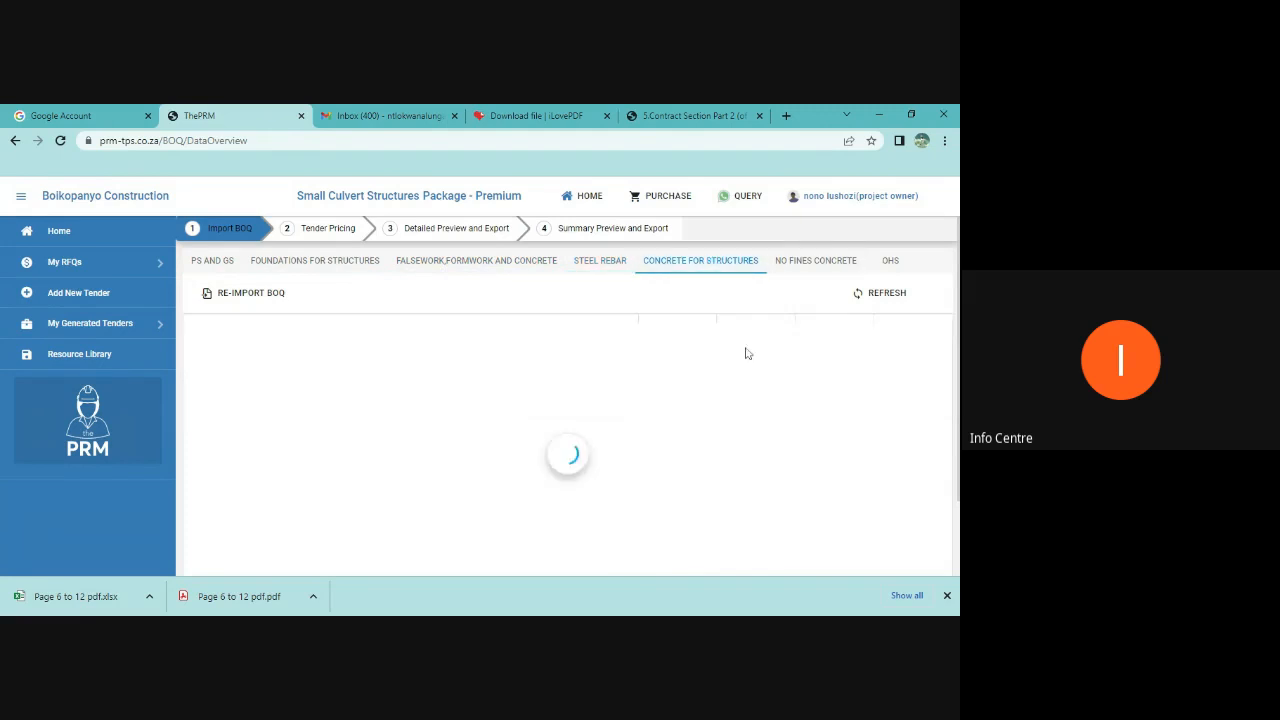
click(815, 260)
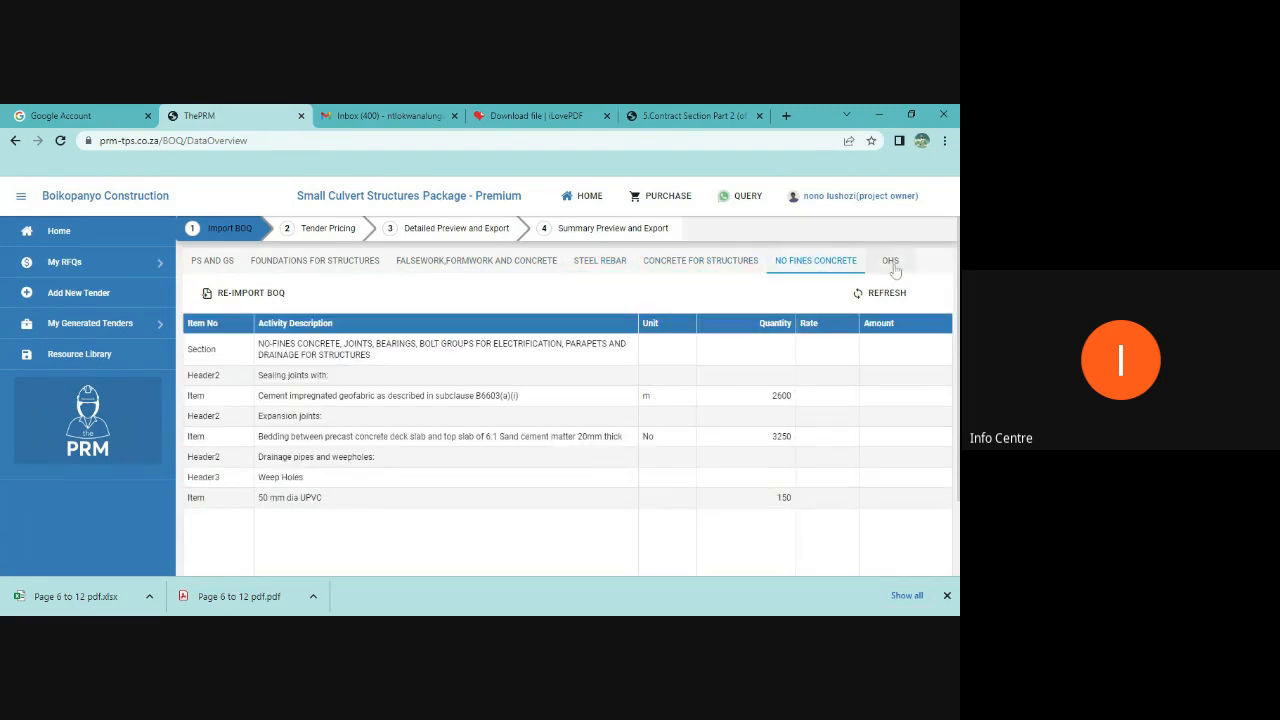
click(893, 260)
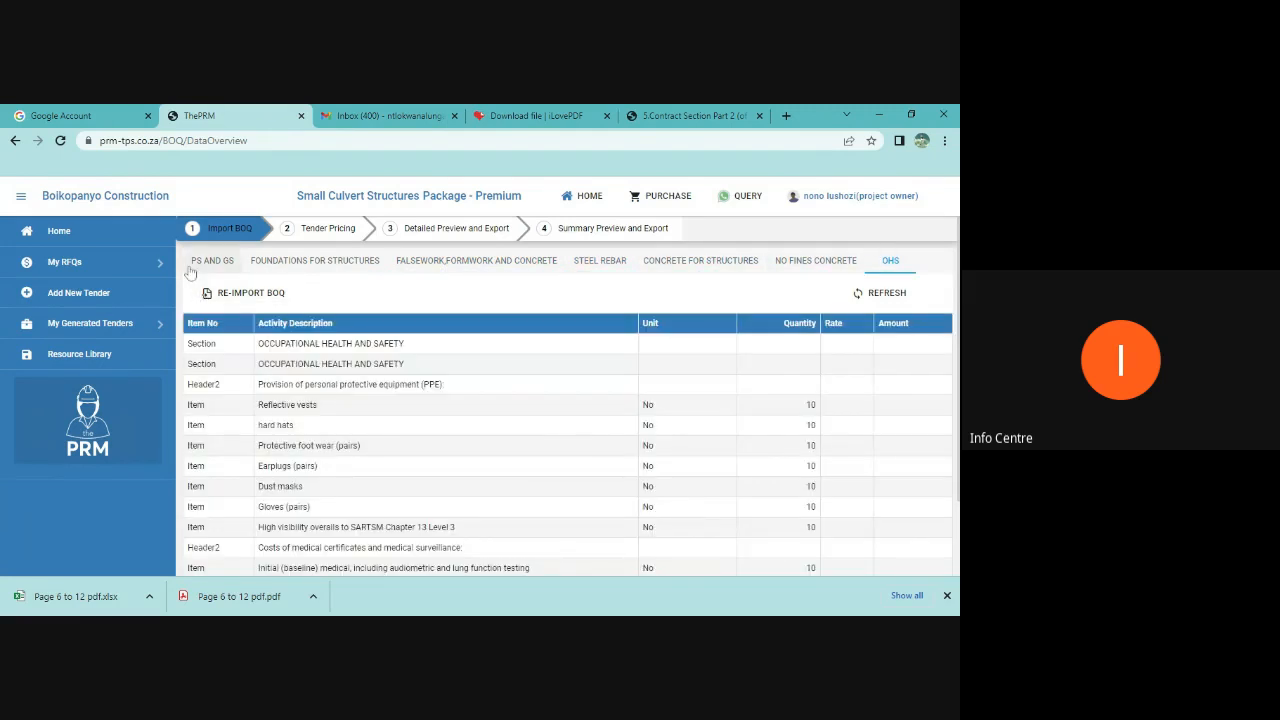
click(208, 260)
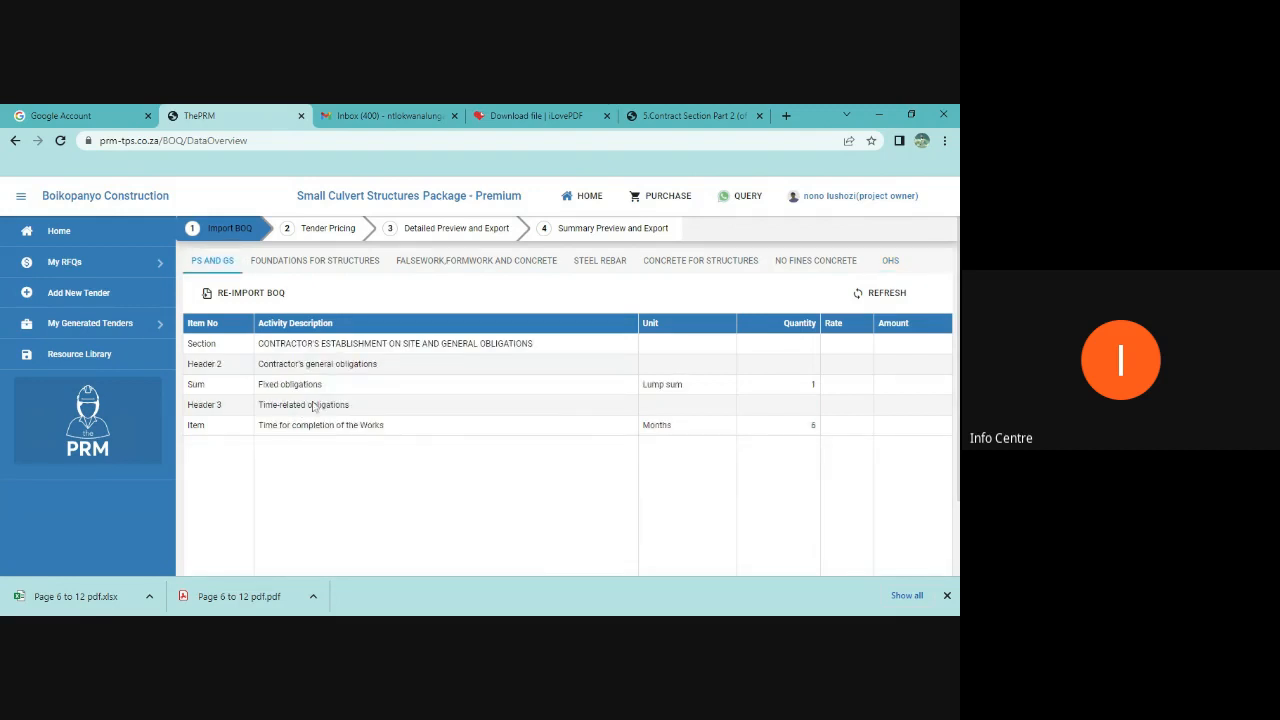
Step: Open the Tender Pricing stage and review the Ps and Gs and Foundations for Structures pricing sheets
click(330, 229)
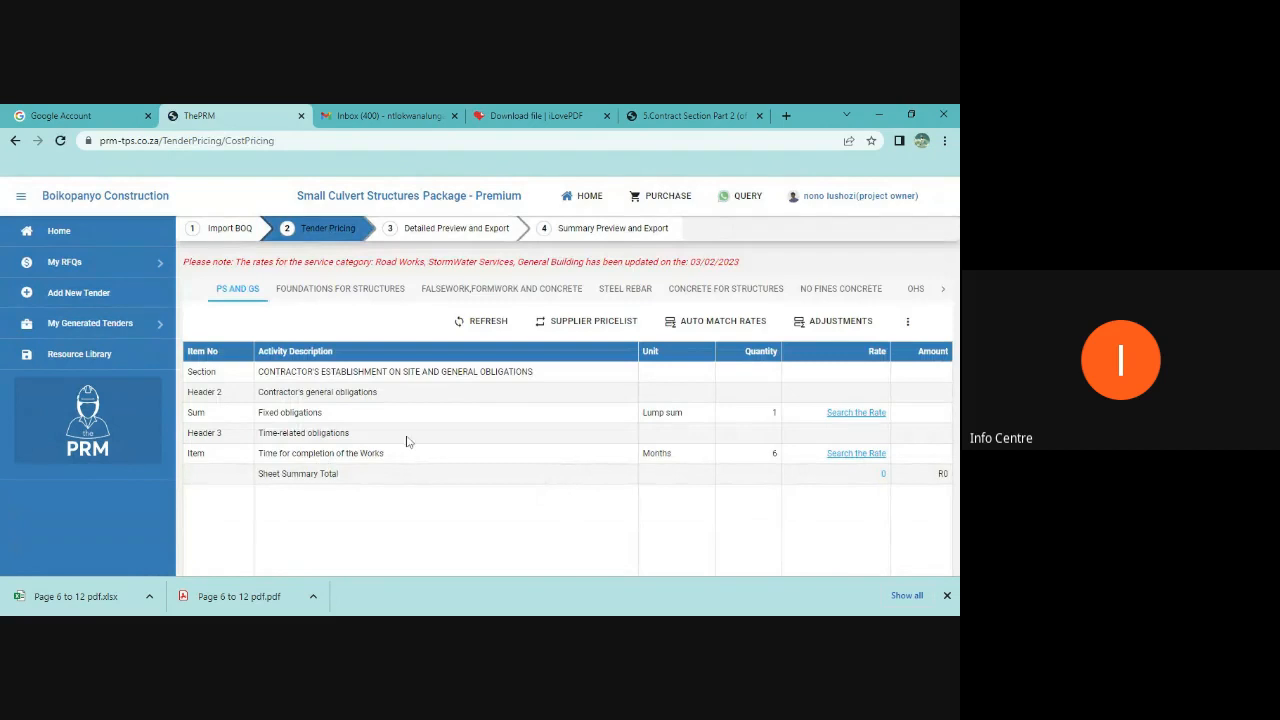
click(340, 289)
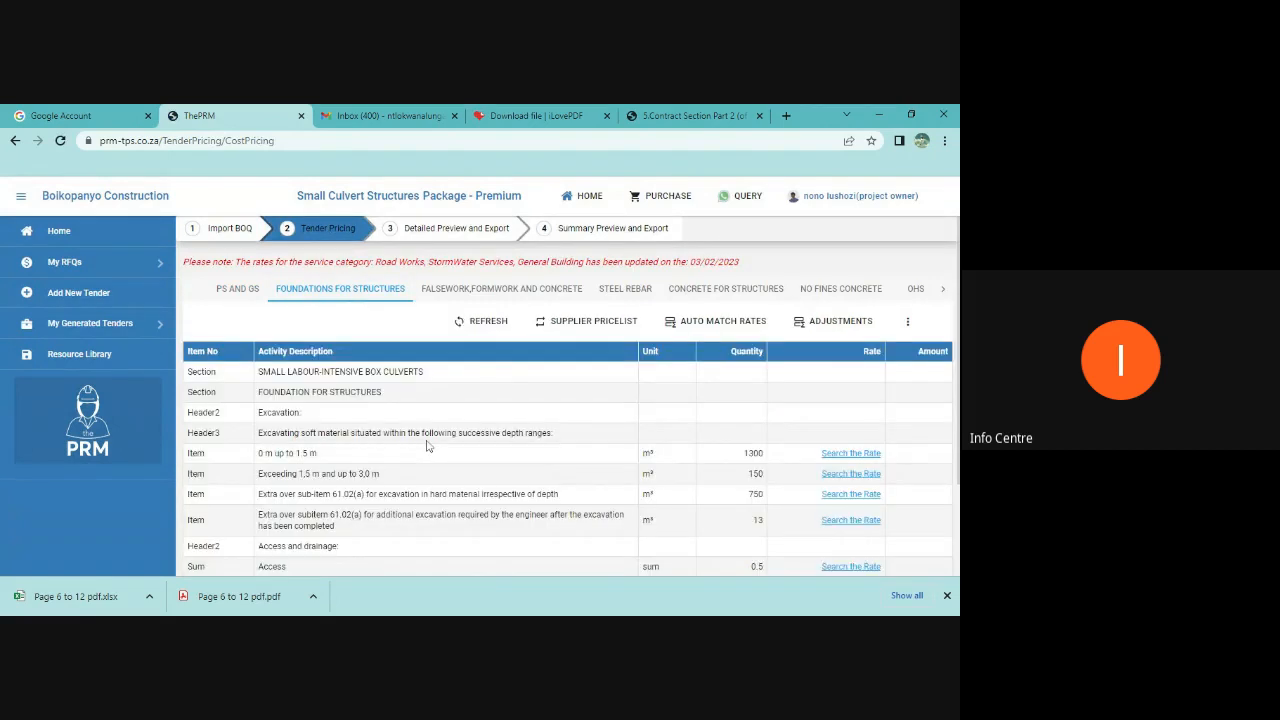
scroll(426, 446, down, 3)
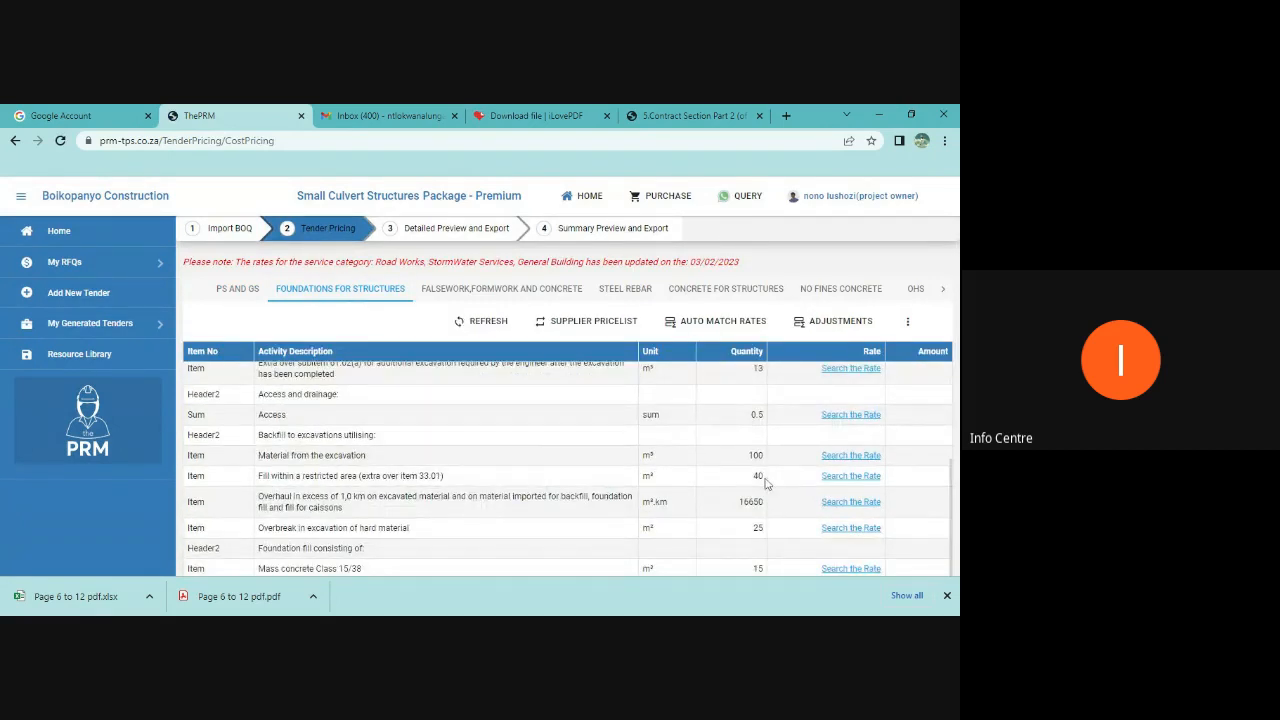
scroll(766, 484, up, 3)
scroll(760, 486, down, 3)
scroll(715, 490, up, 4)
click(470, 289)
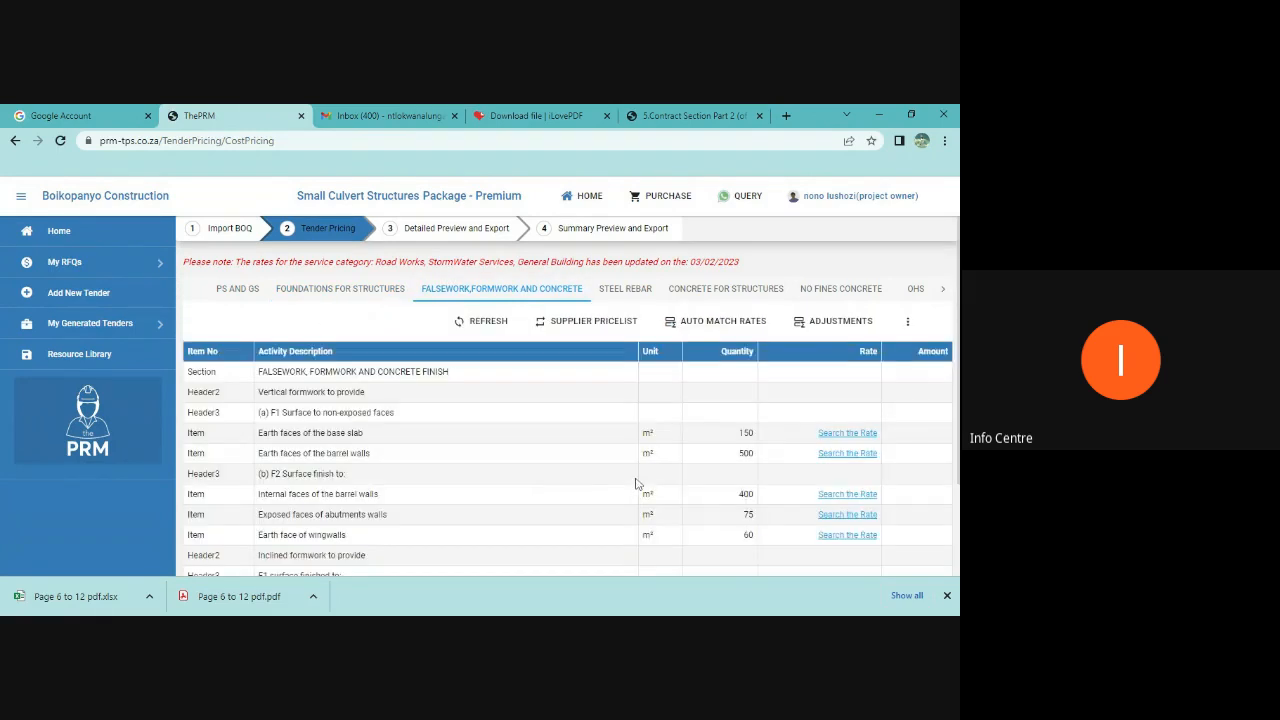
Step: Review the Falsework, Steel Rebar, Concrete for Structures and No Fines Concrete pricing sheets
scroll(636, 484, down, 1)
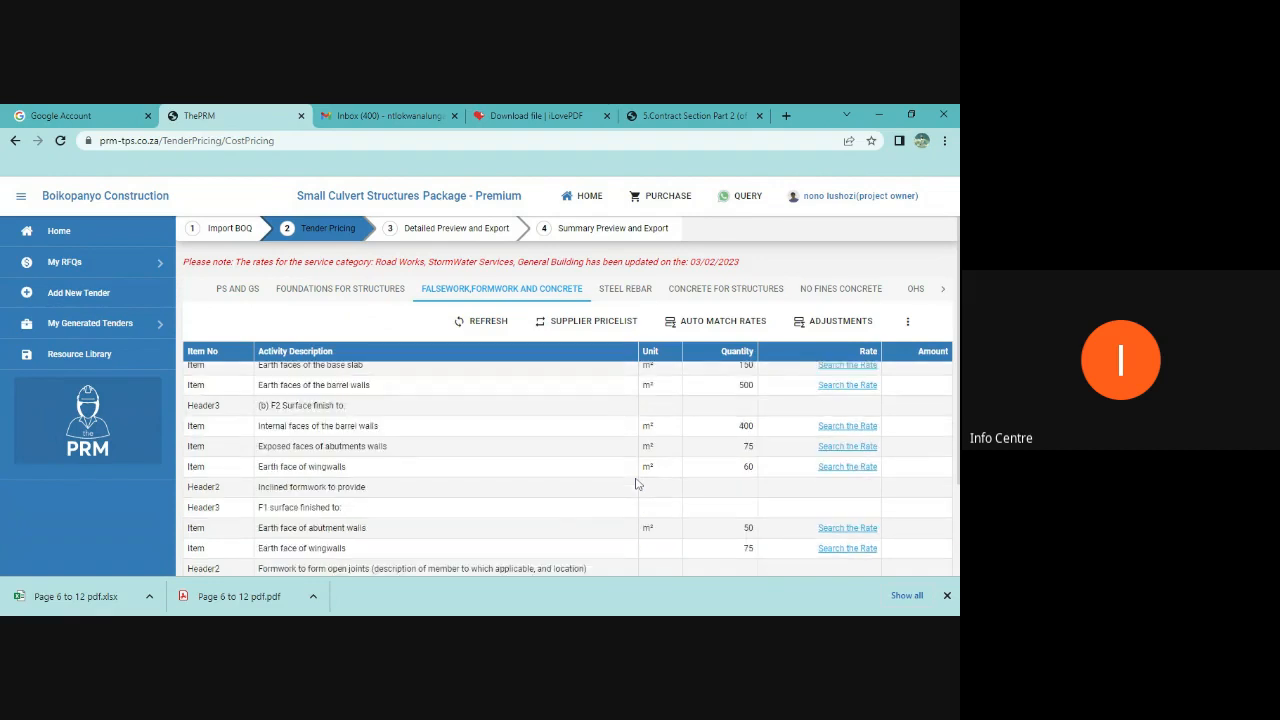
scroll(636, 484, up, 2)
click(625, 289)
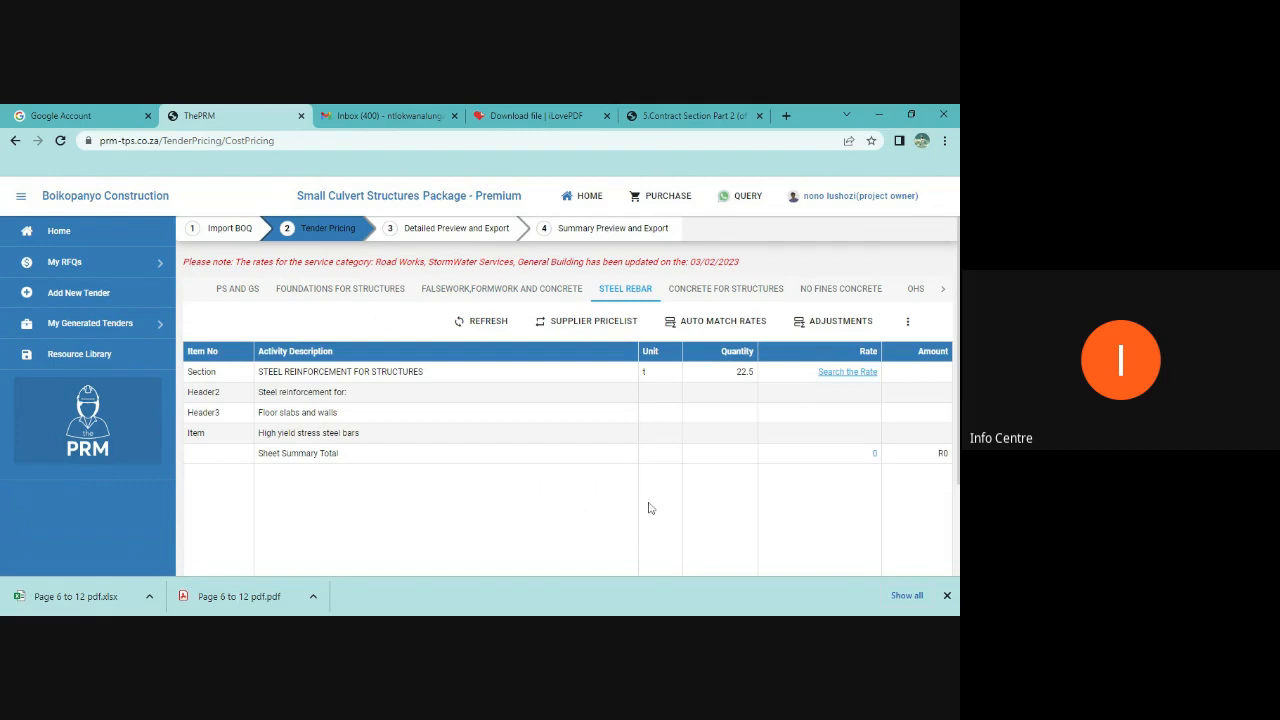
click(713, 289)
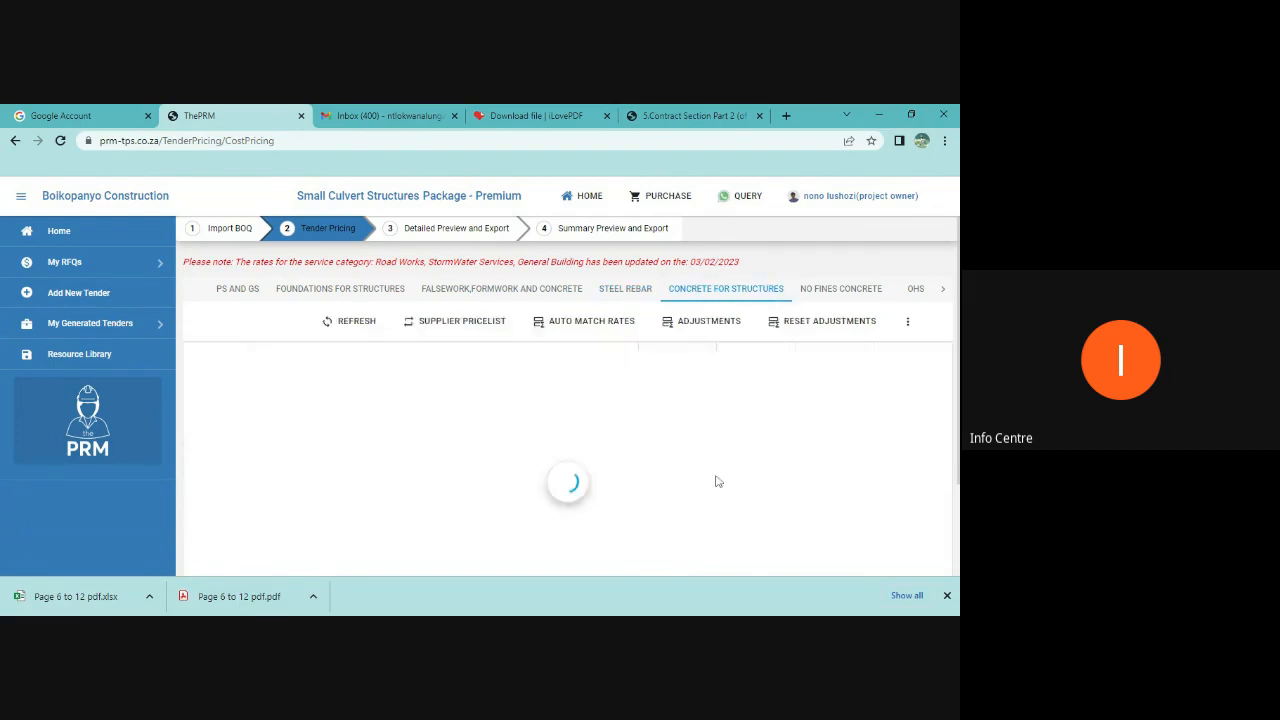
scroll(647, 510, down, 1)
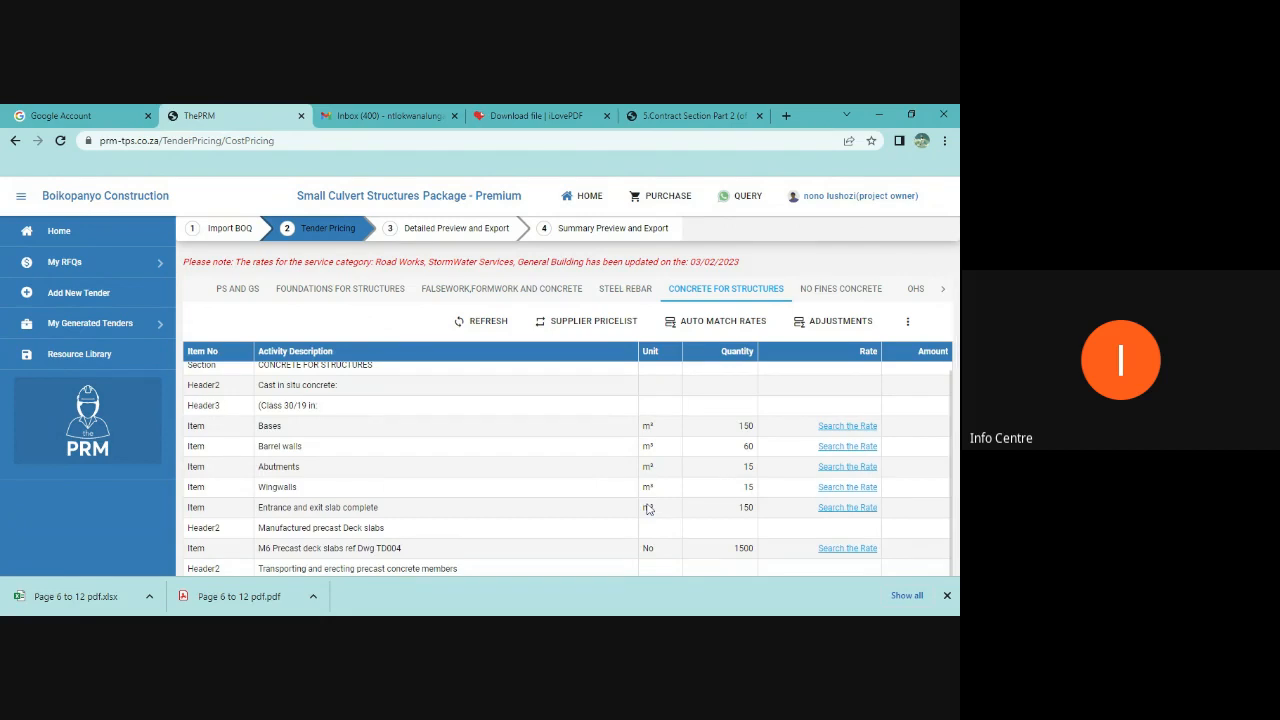
click(841, 289)
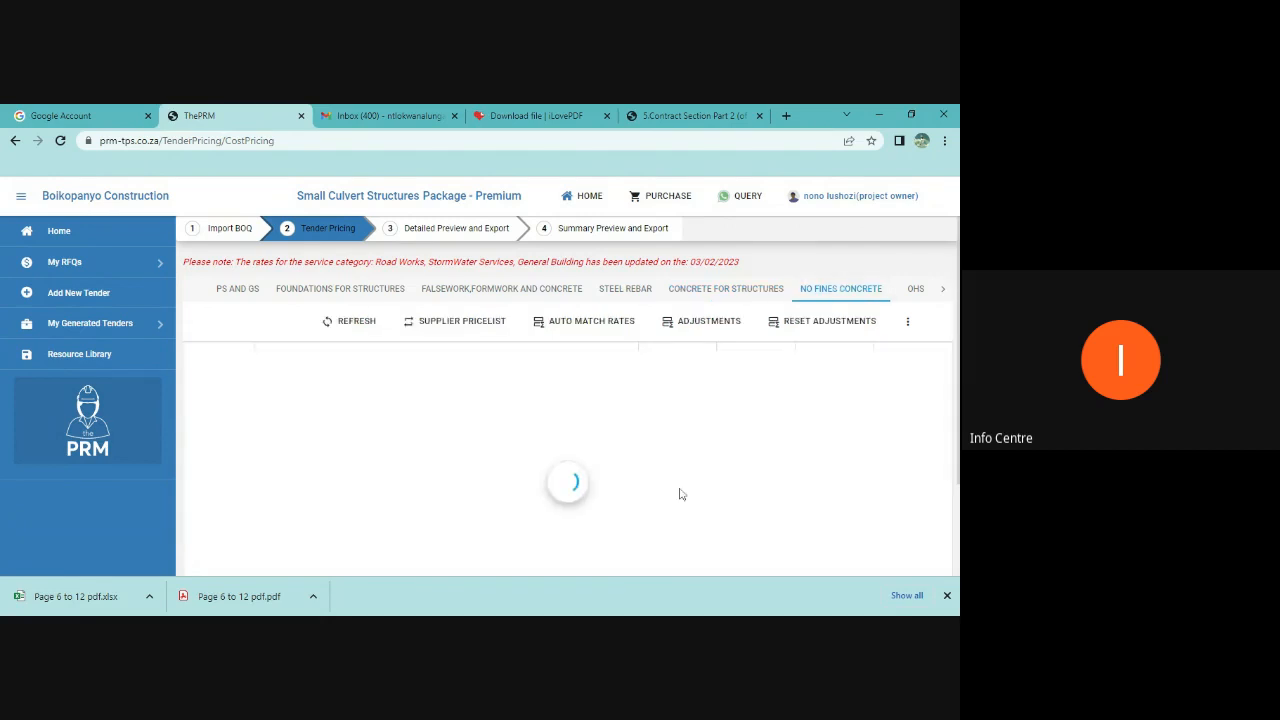
scroll(742, 508, down, 2)
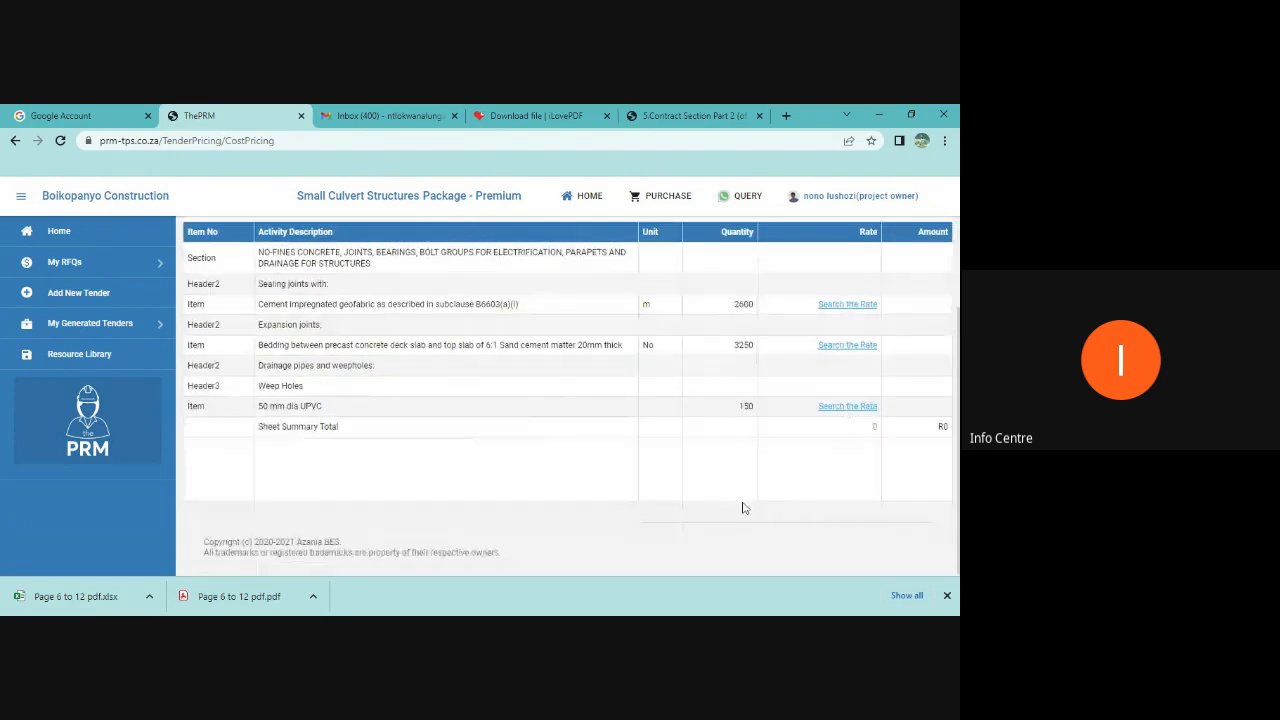
scroll(742, 508, up, 1)
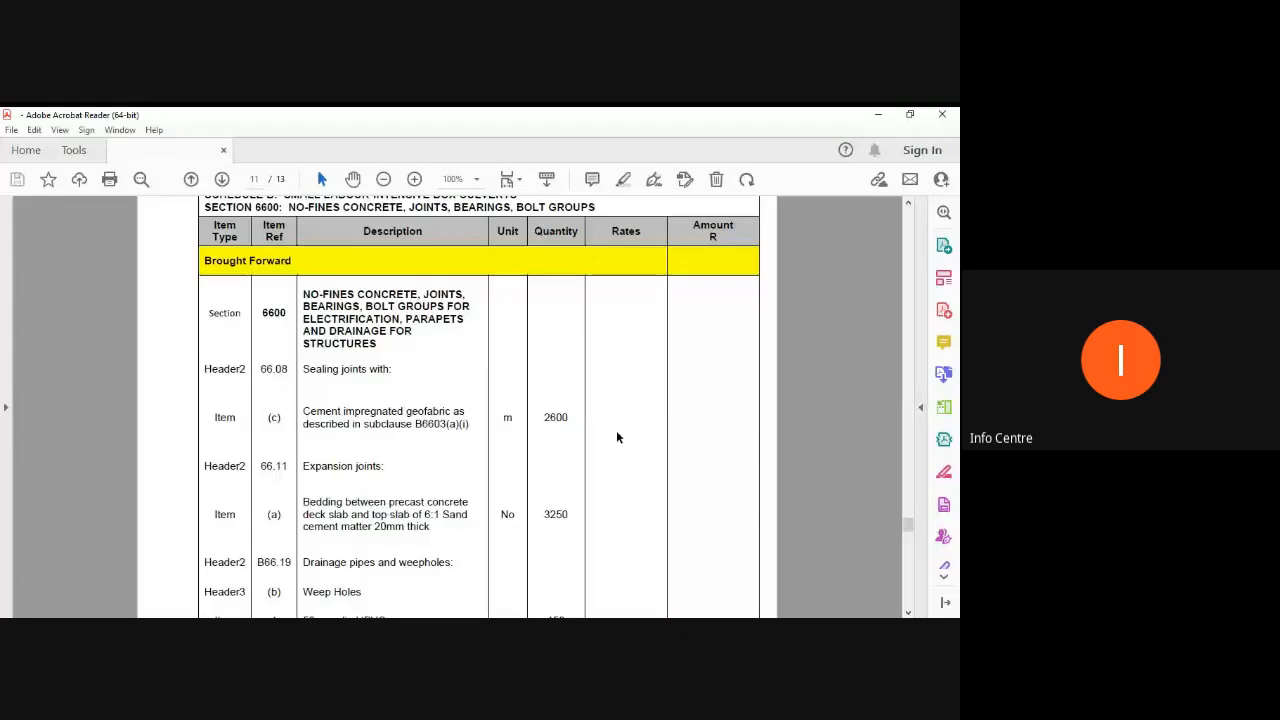
Step: Switch to the BOQ PDF in Acrobat Reader and scroll to the Foundation for Structures schedule
scroll(616, 430, up, 10)
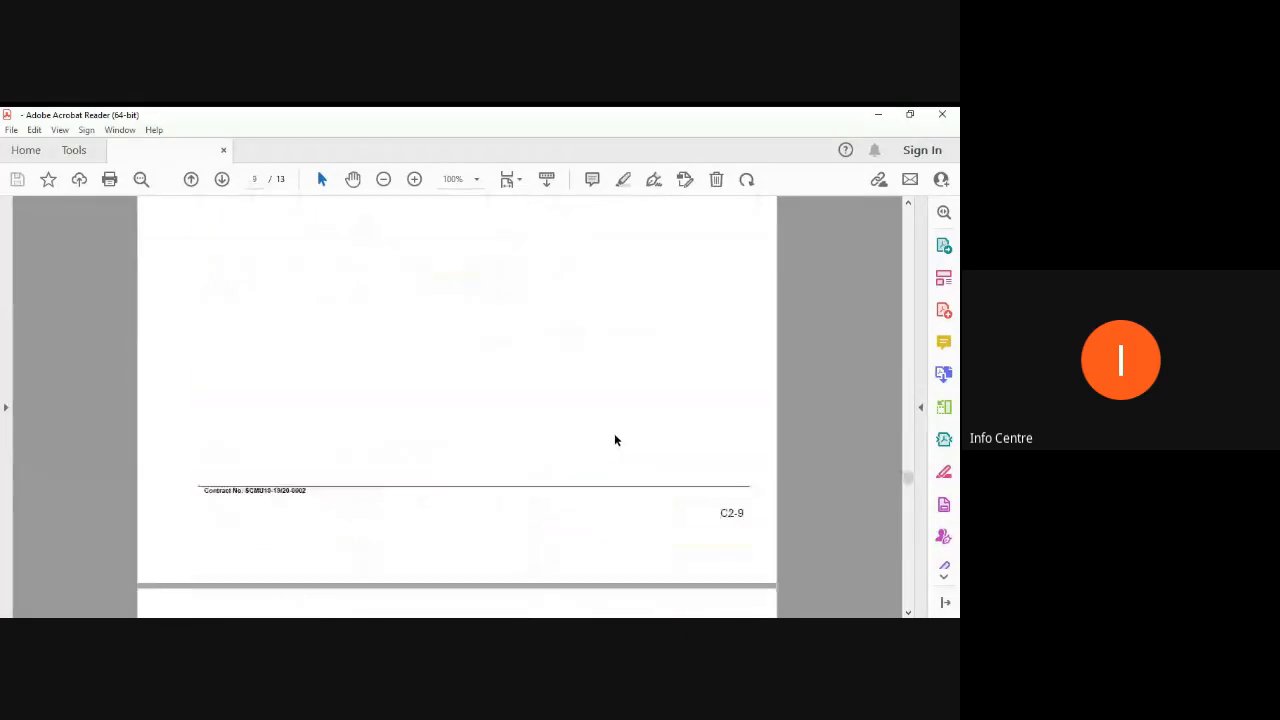
scroll(613, 438, up, 15)
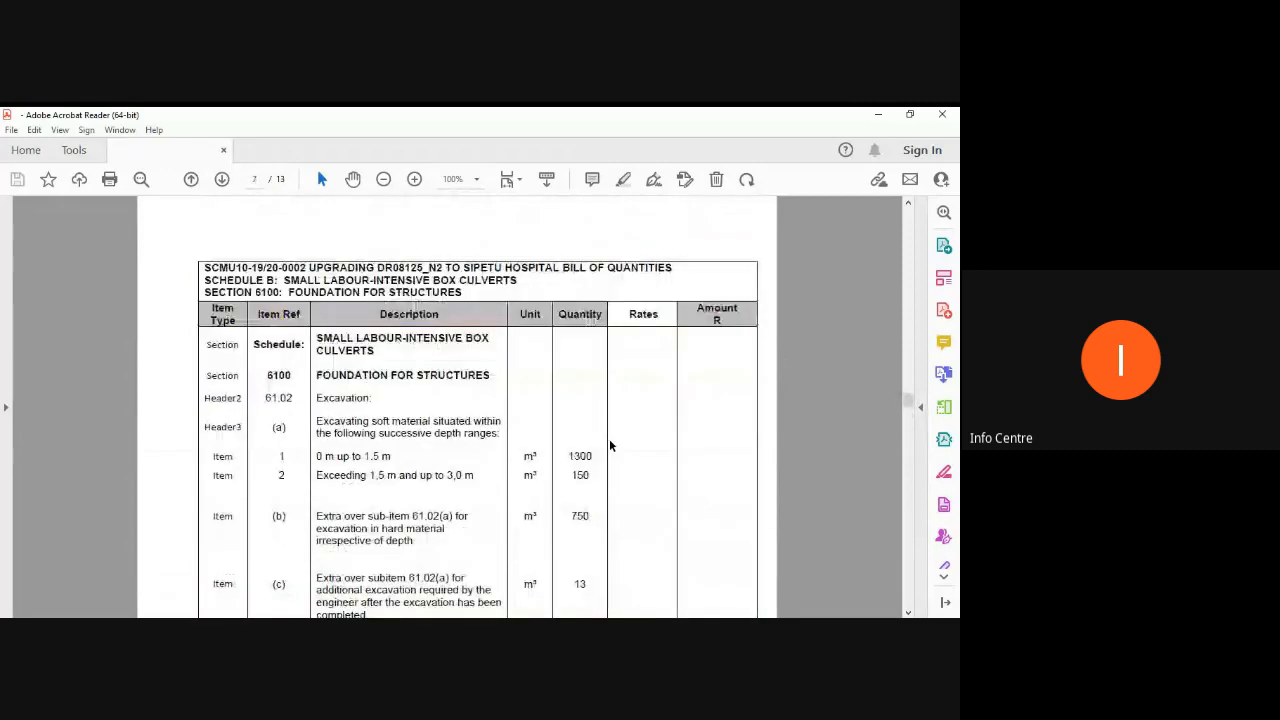
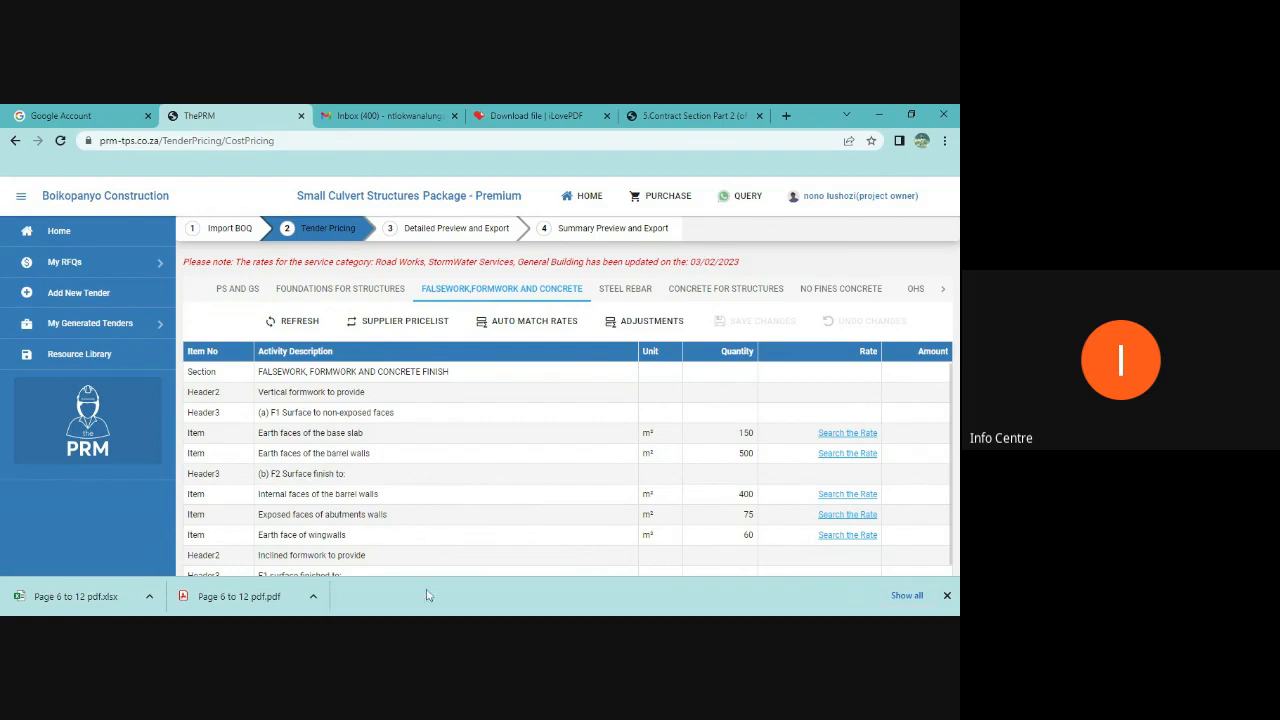
Step: Review the Falsework, Steel Rebar, Concrete for Structures, No Fines Concrete, OHS and Ps and Gs pricing sheets
scroll(639, 492, down, 1)
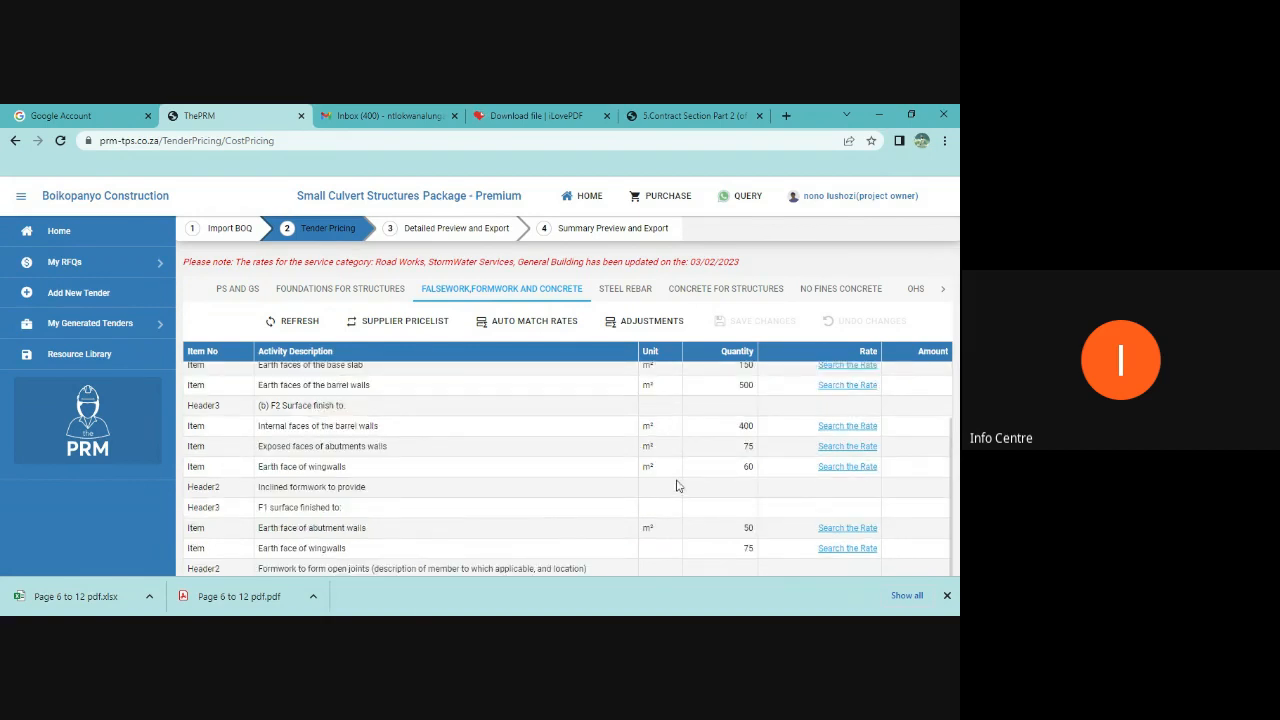
scroll(681, 502, down, 1)
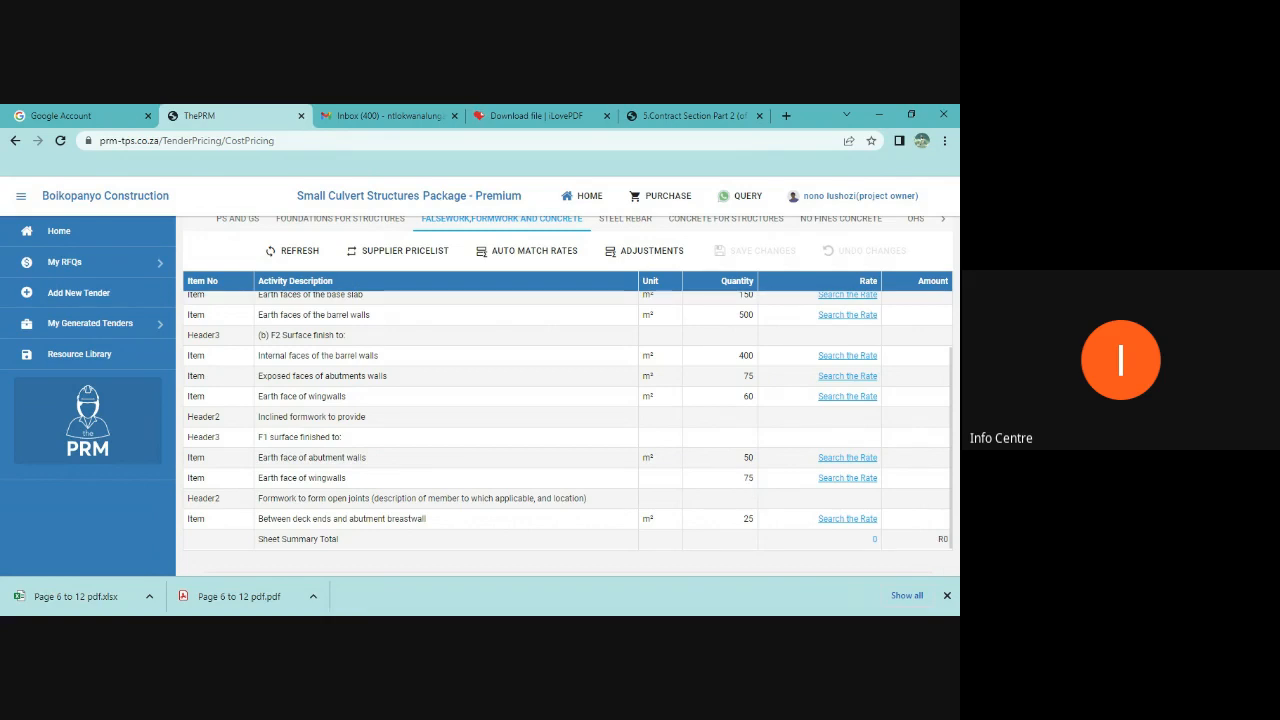
scroll(663, 474, up, 5)
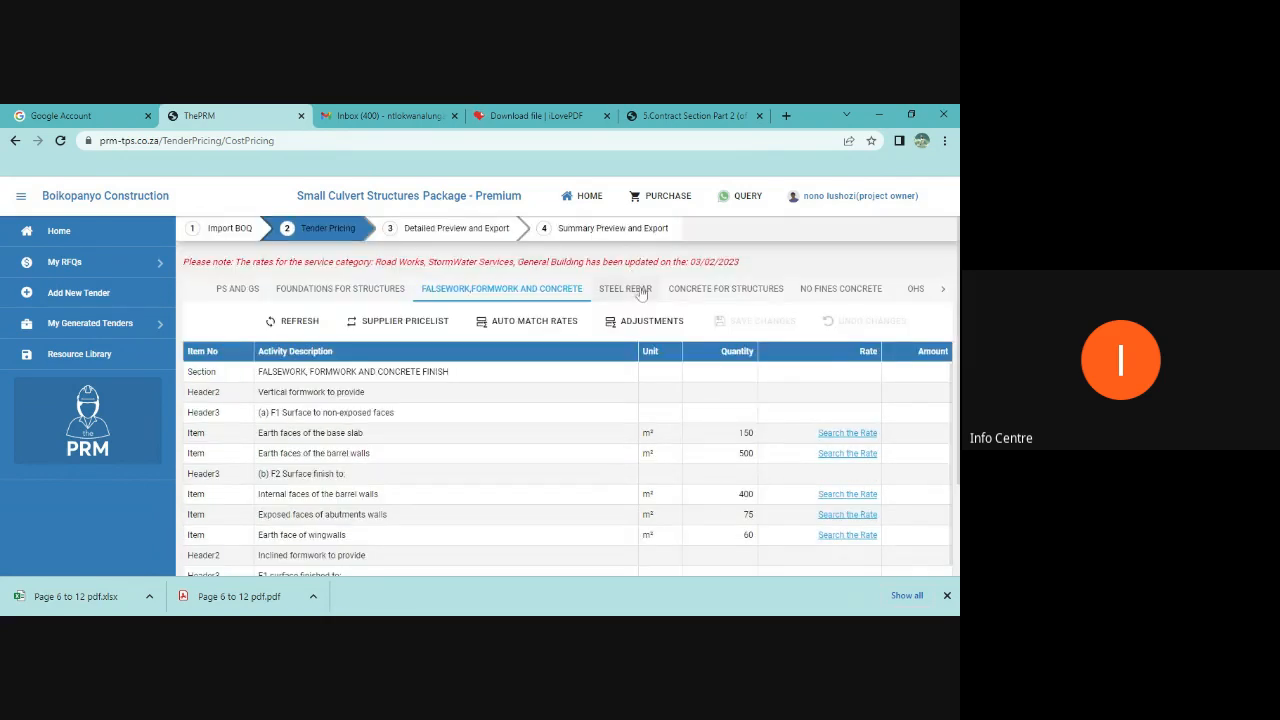
click(641, 291)
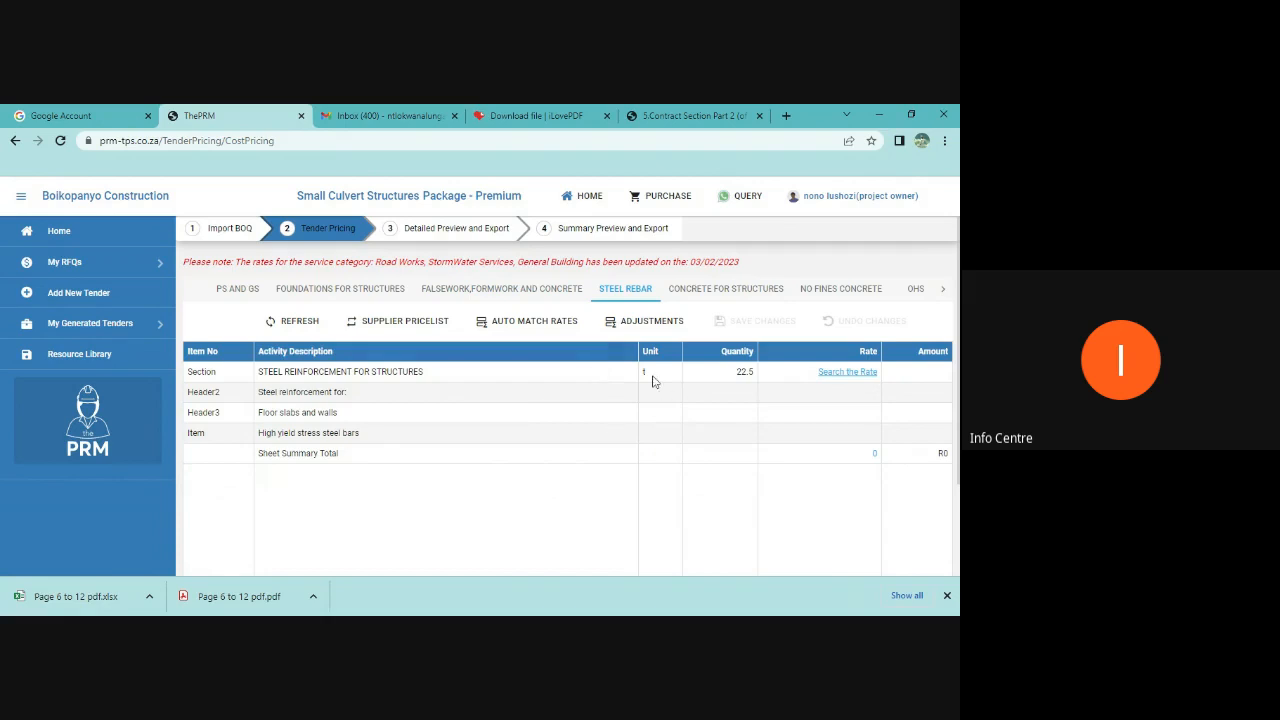
click(725, 290)
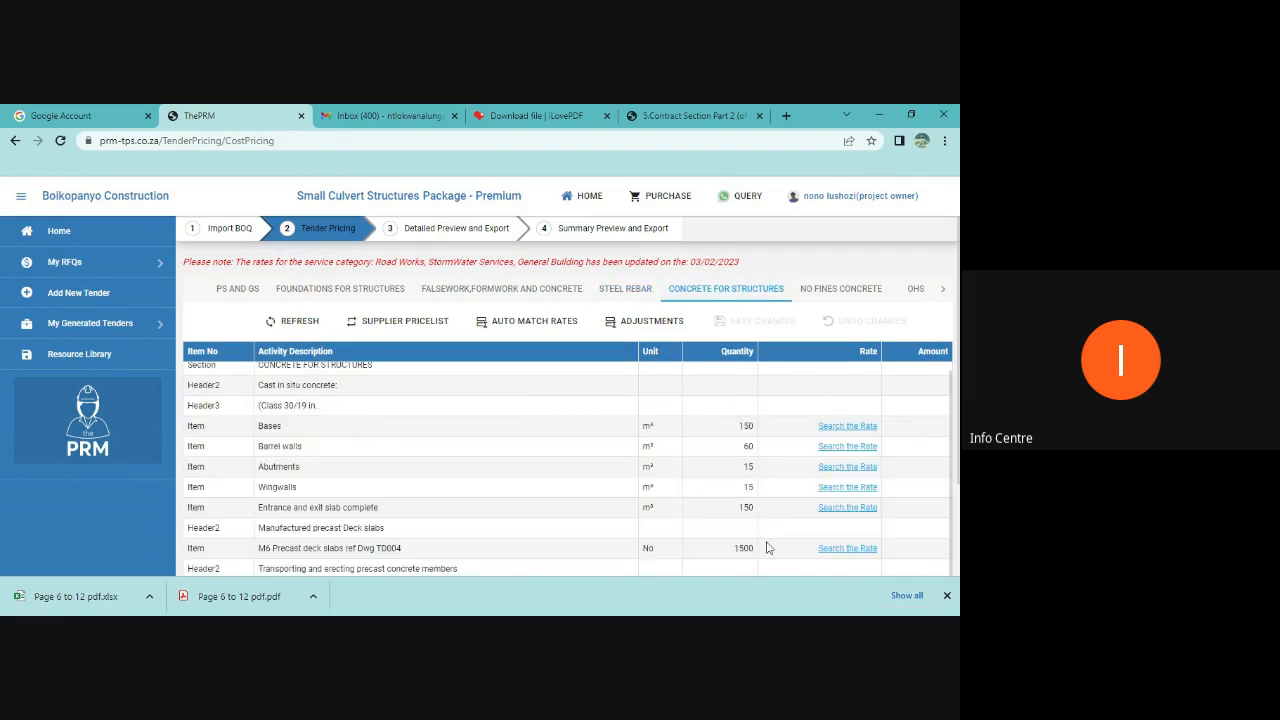
scroll(750, 534, down, 3)
scroll(763, 517, up, 3)
click(840, 289)
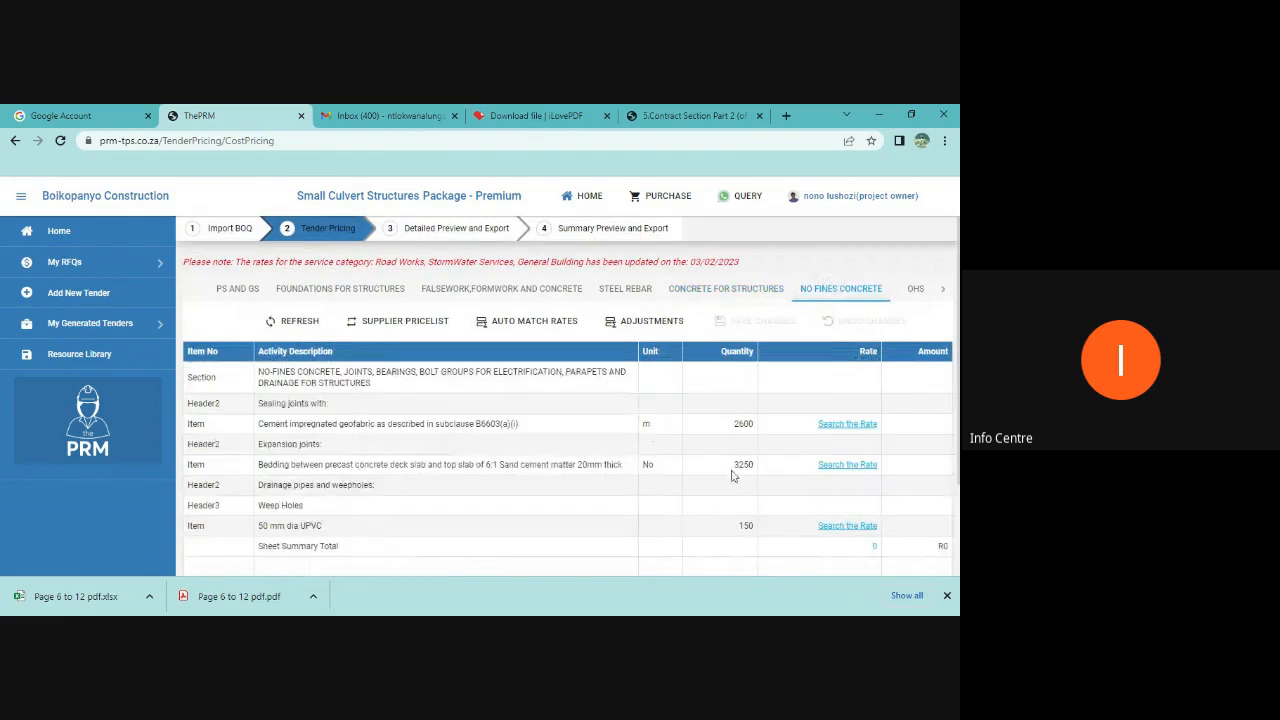
click(913, 289)
scroll(760, 500, down, 2)
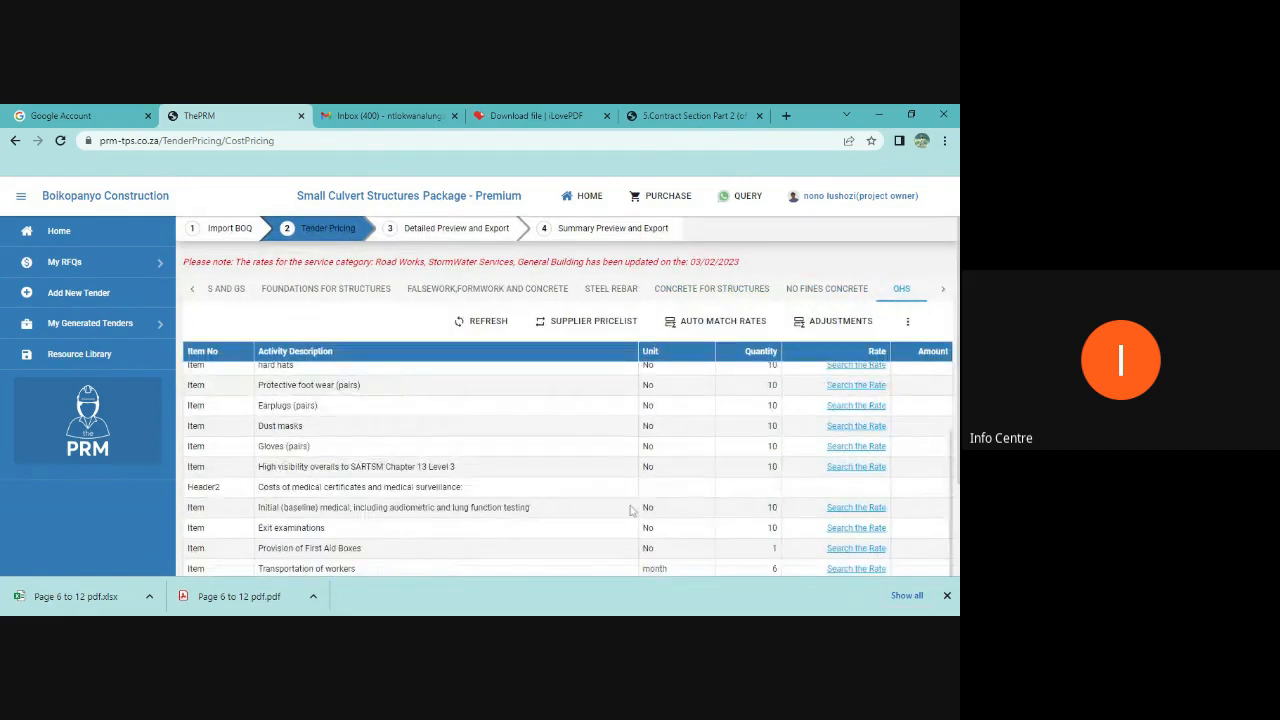
scroll(700, 515, down, 2)
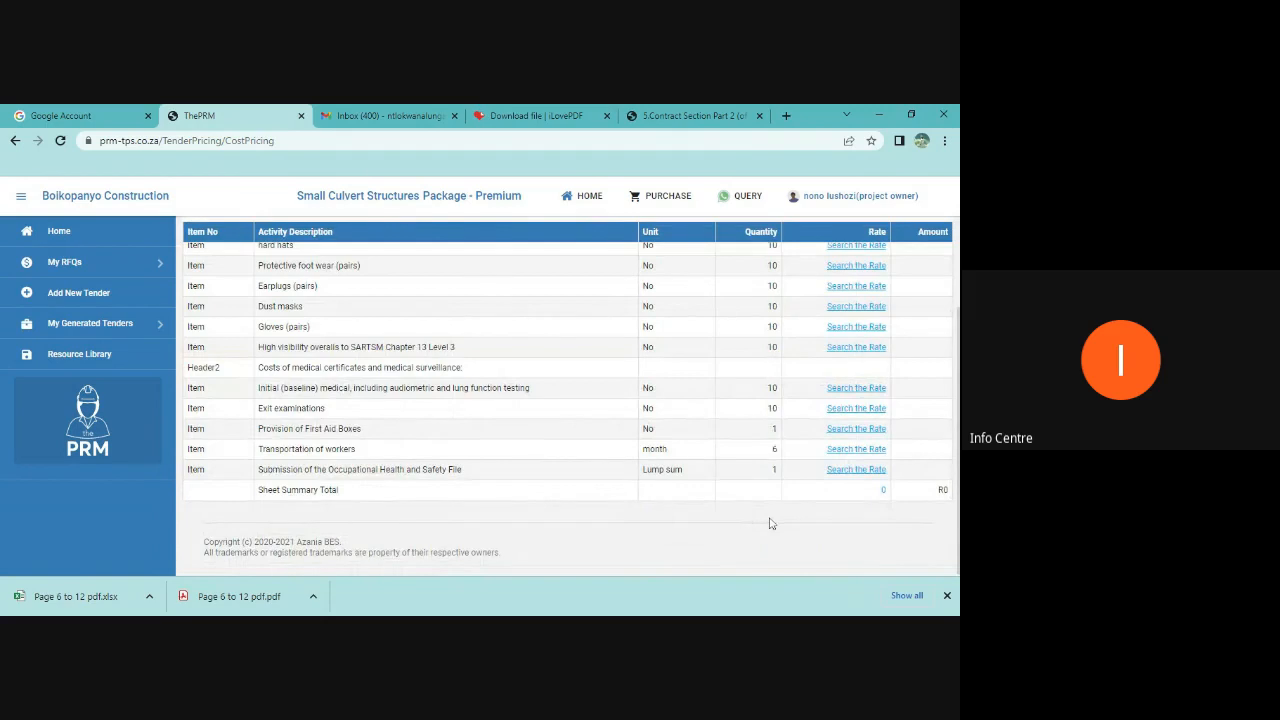
scroll(770, 522, up, 2)
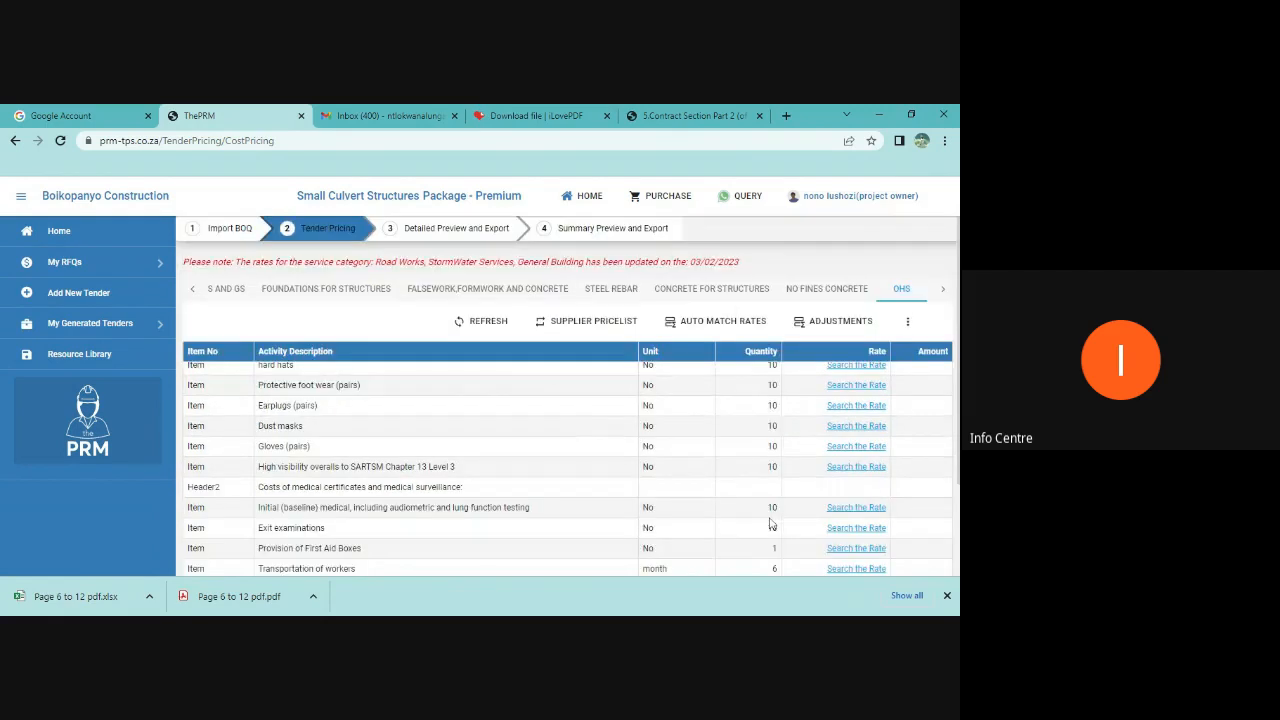
click(216, 291)
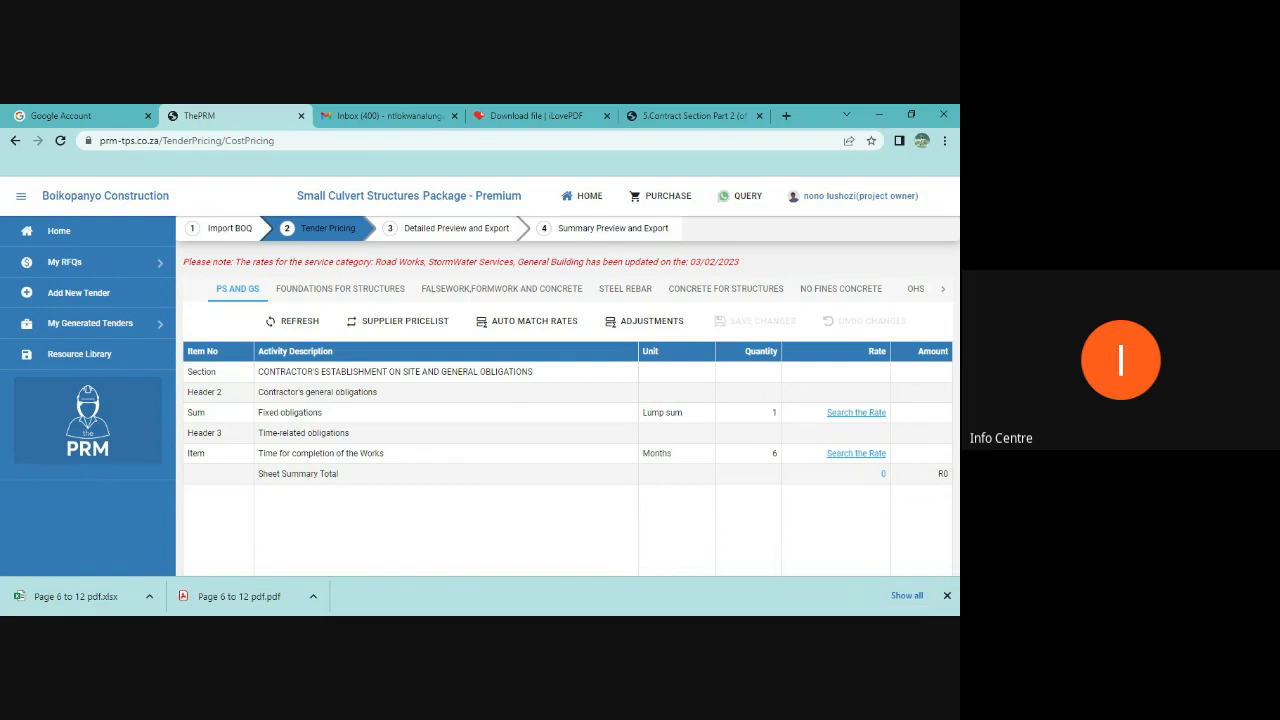
Step: Auto-match rates for the Foundations for Structures sheet at 50% accuracy and accept the selected rates
click(338, 291)
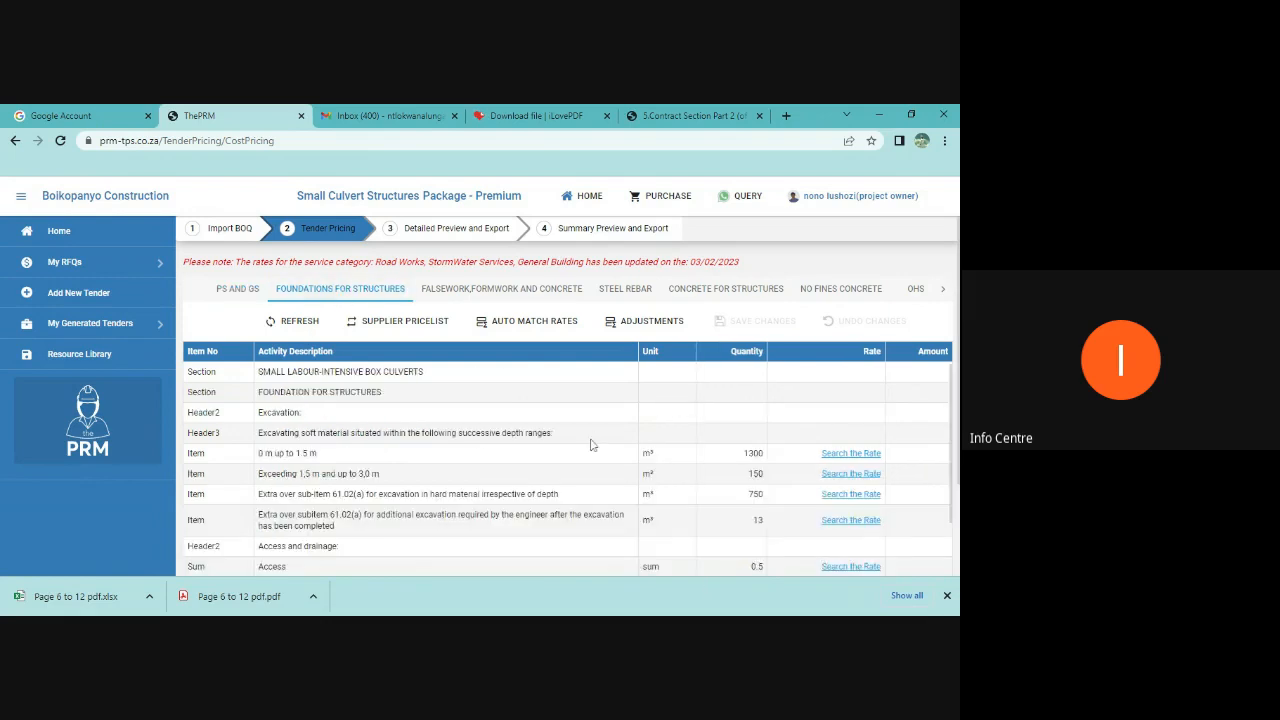
scroll(588, 441, down, 2)
click(535, 324)
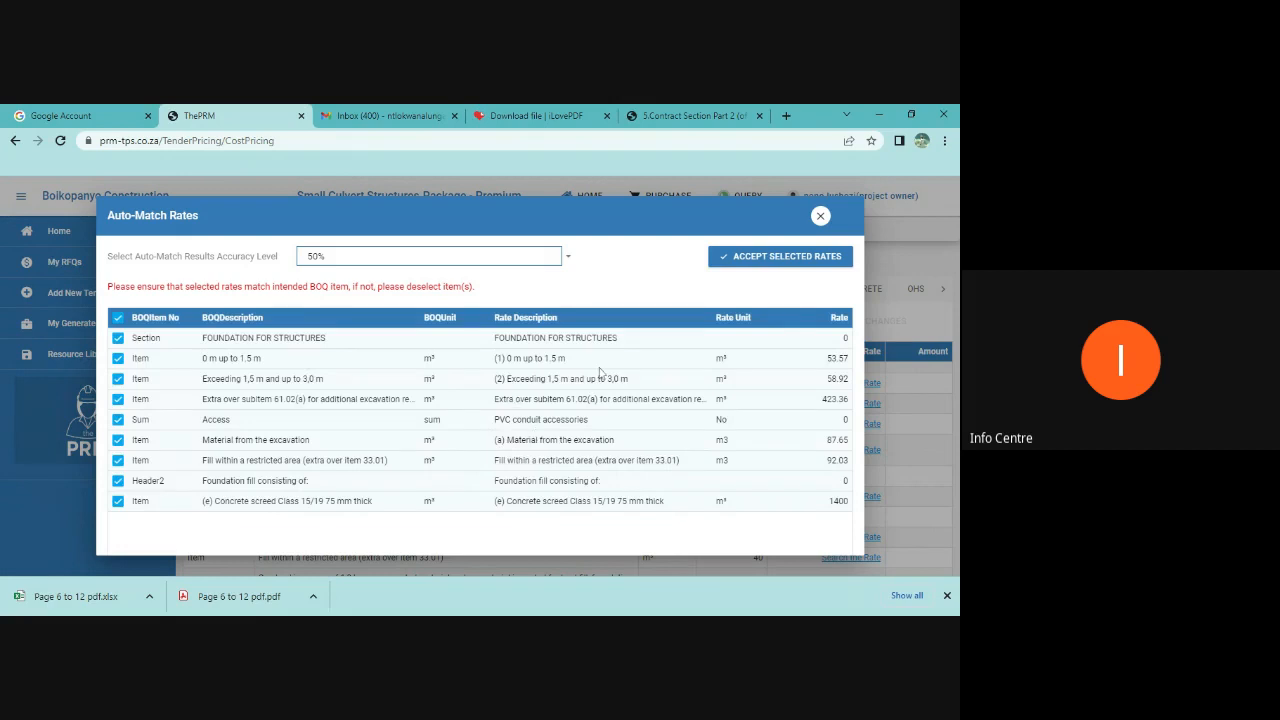
click(757, 258)
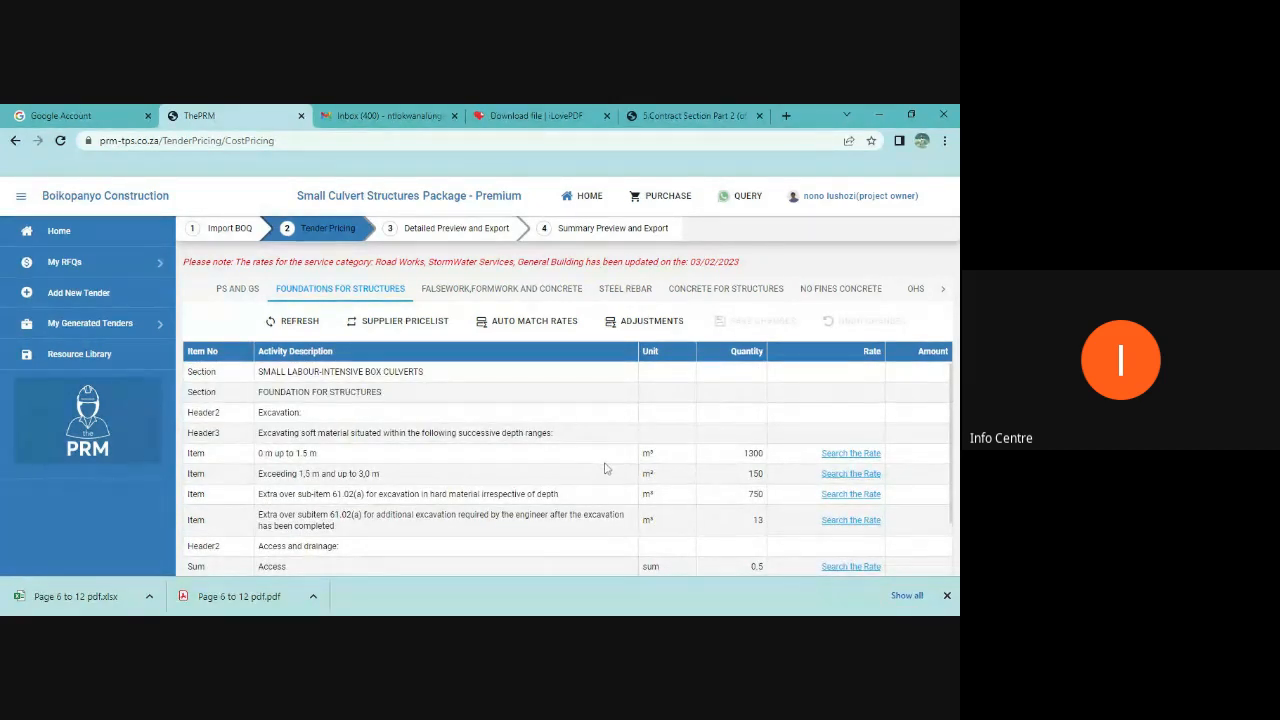
Step: Try to auto-match rates for the Falsework, Formwork and Concrete sheet at 100% accuracy
scroll(604, 469, down, 1)
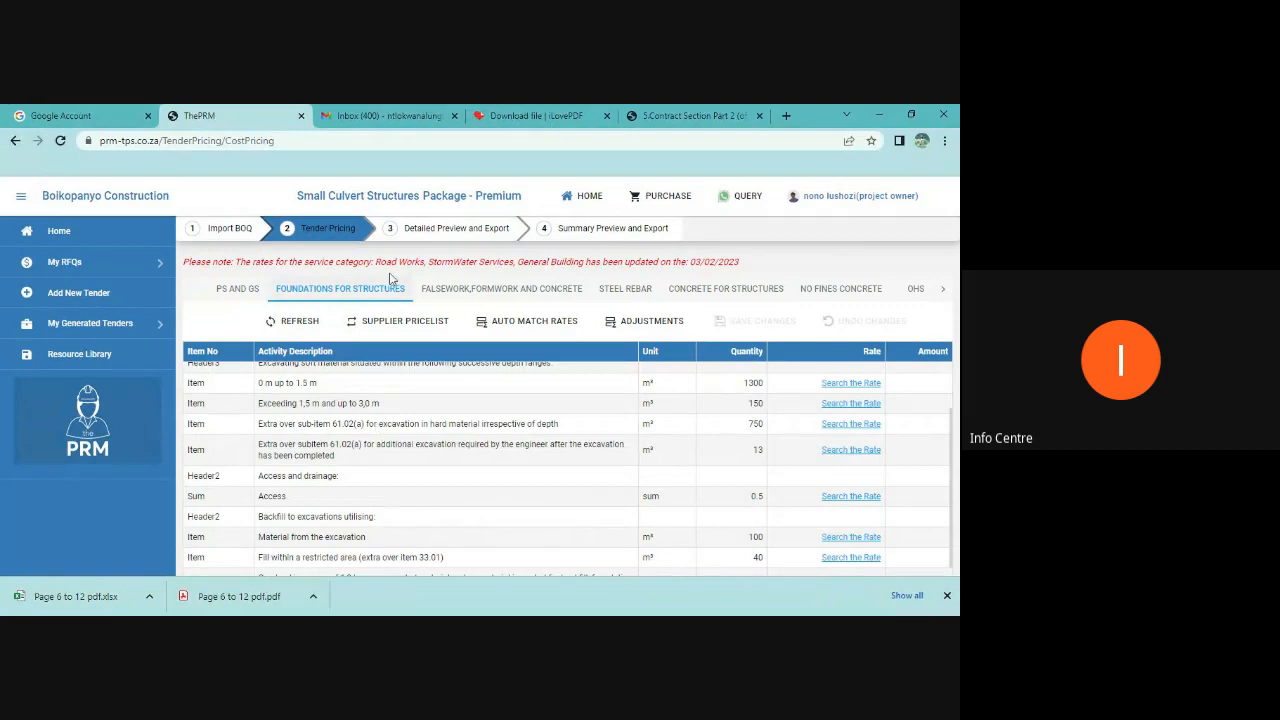
click(449, 289)
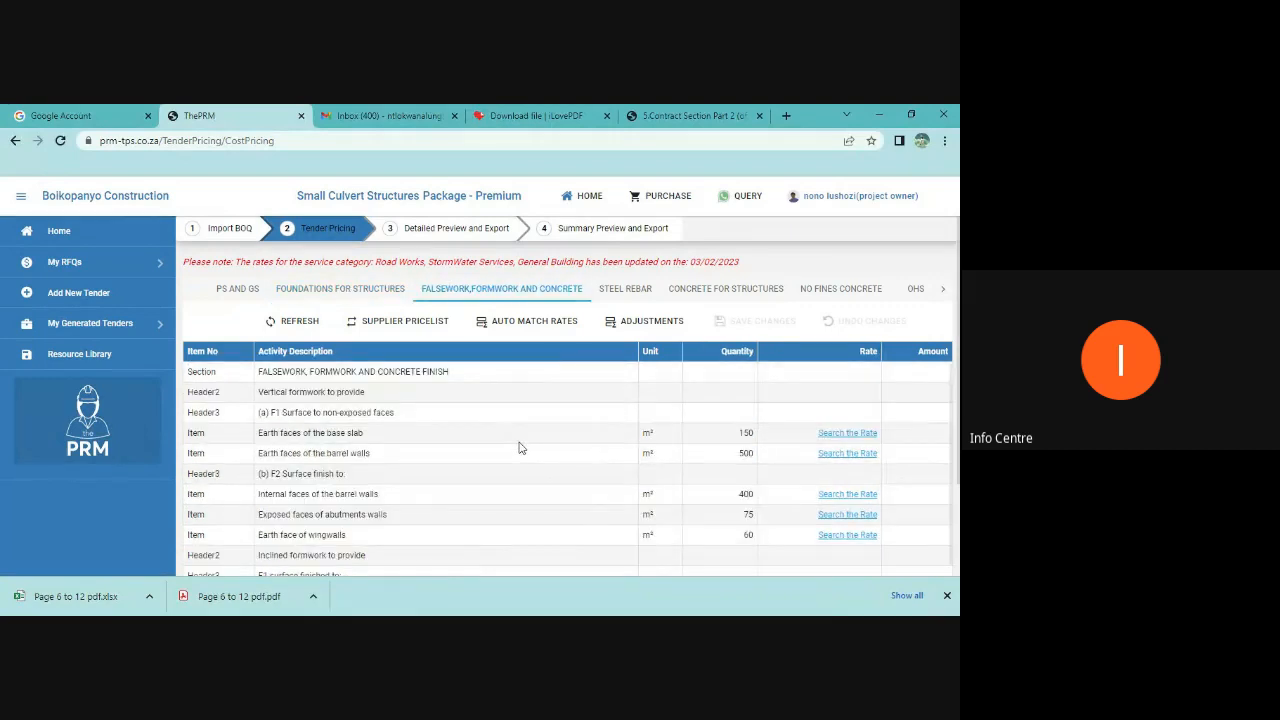
click(530, 321)
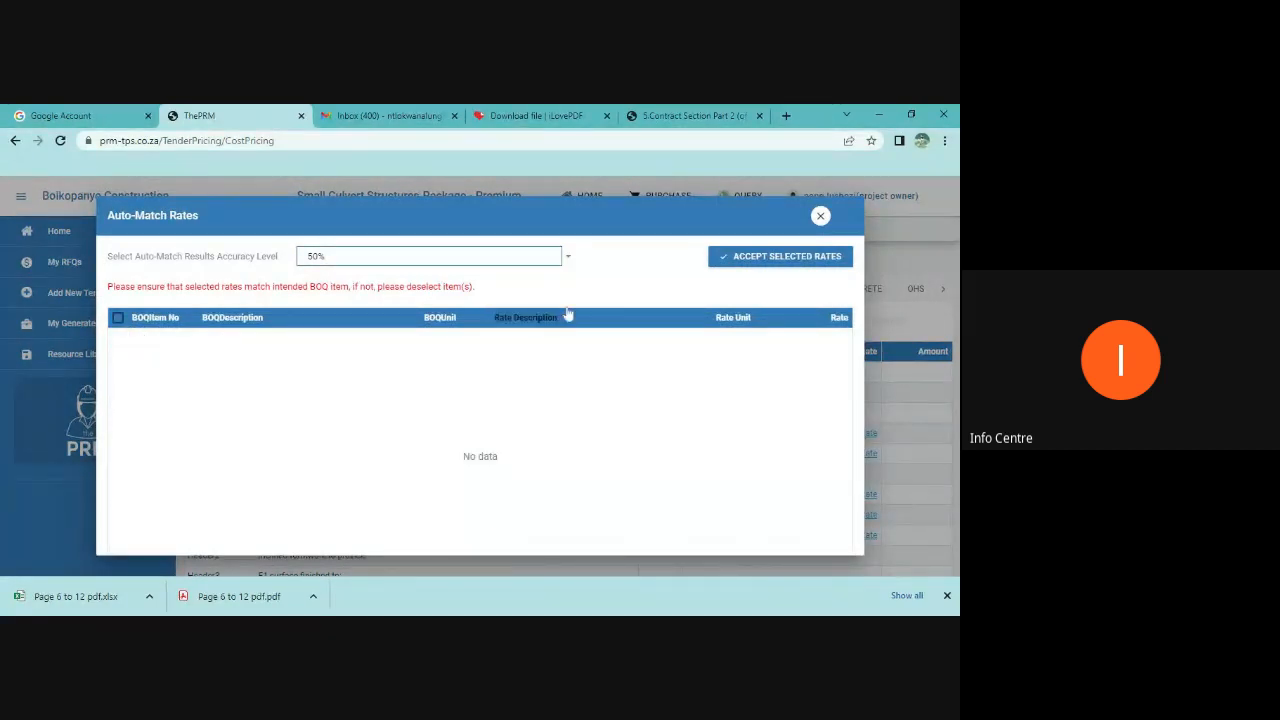
click(570, 260)
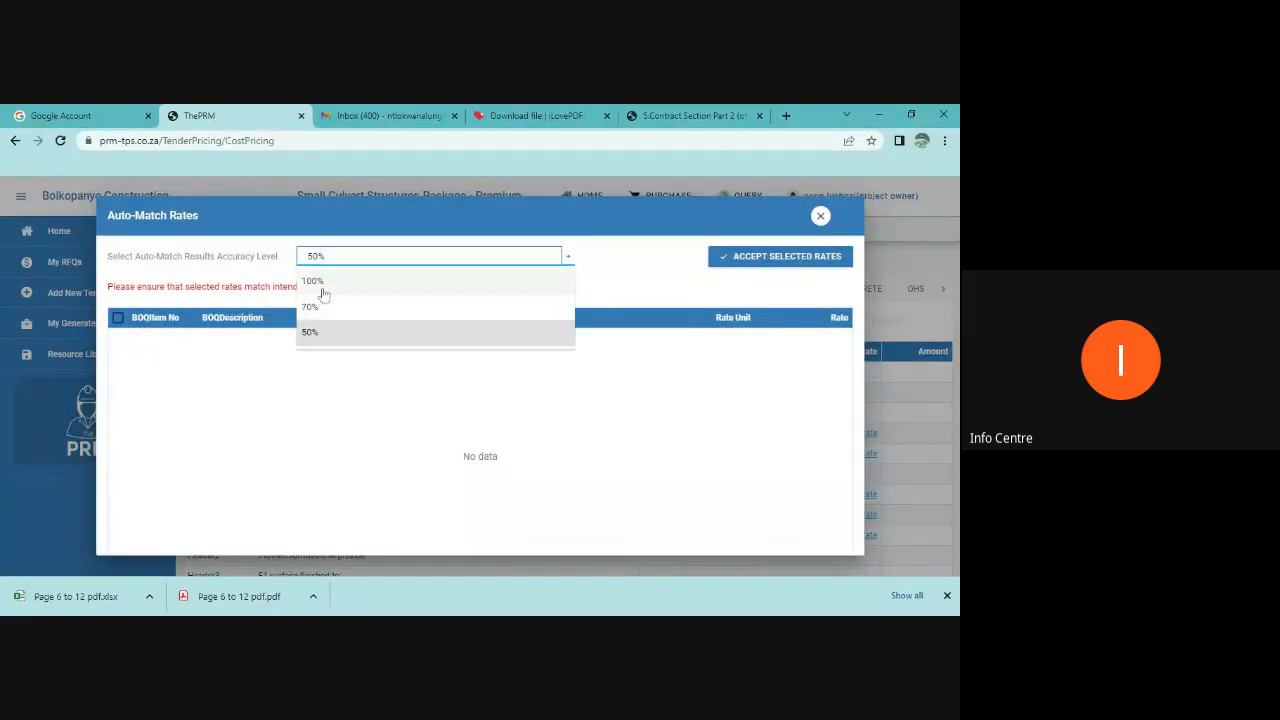
click(315, 281)
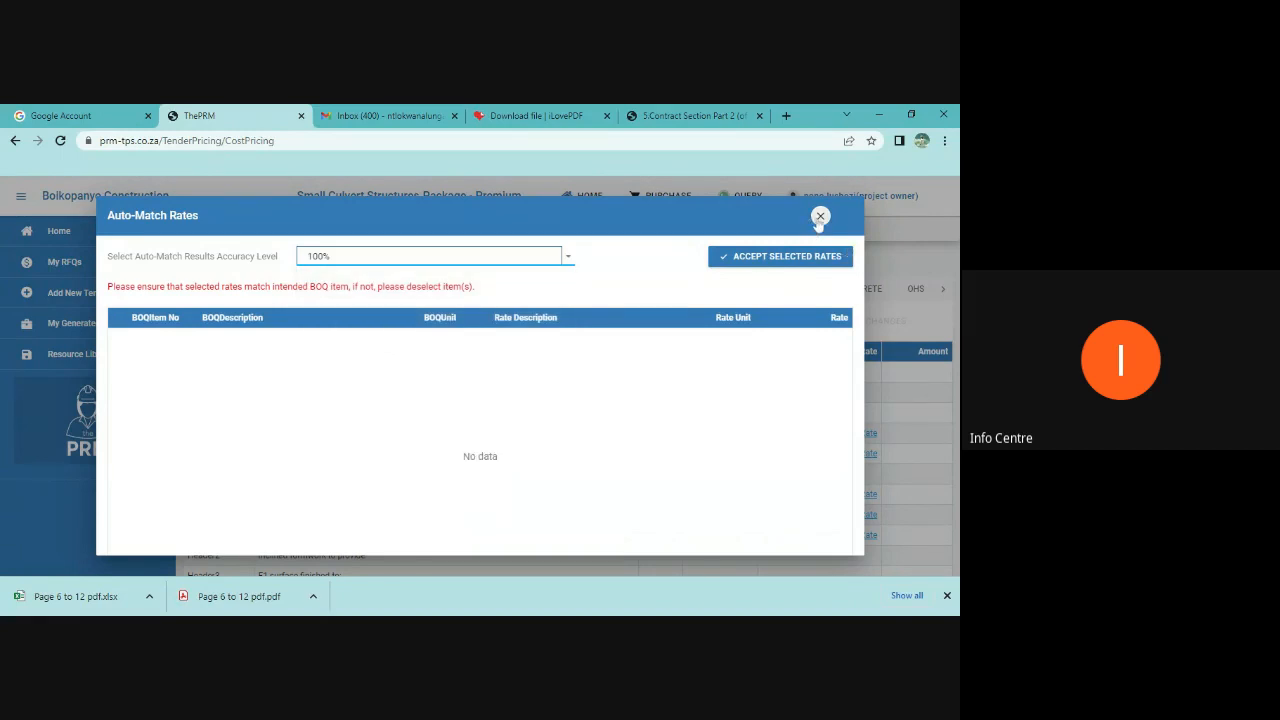
click(819, 217)
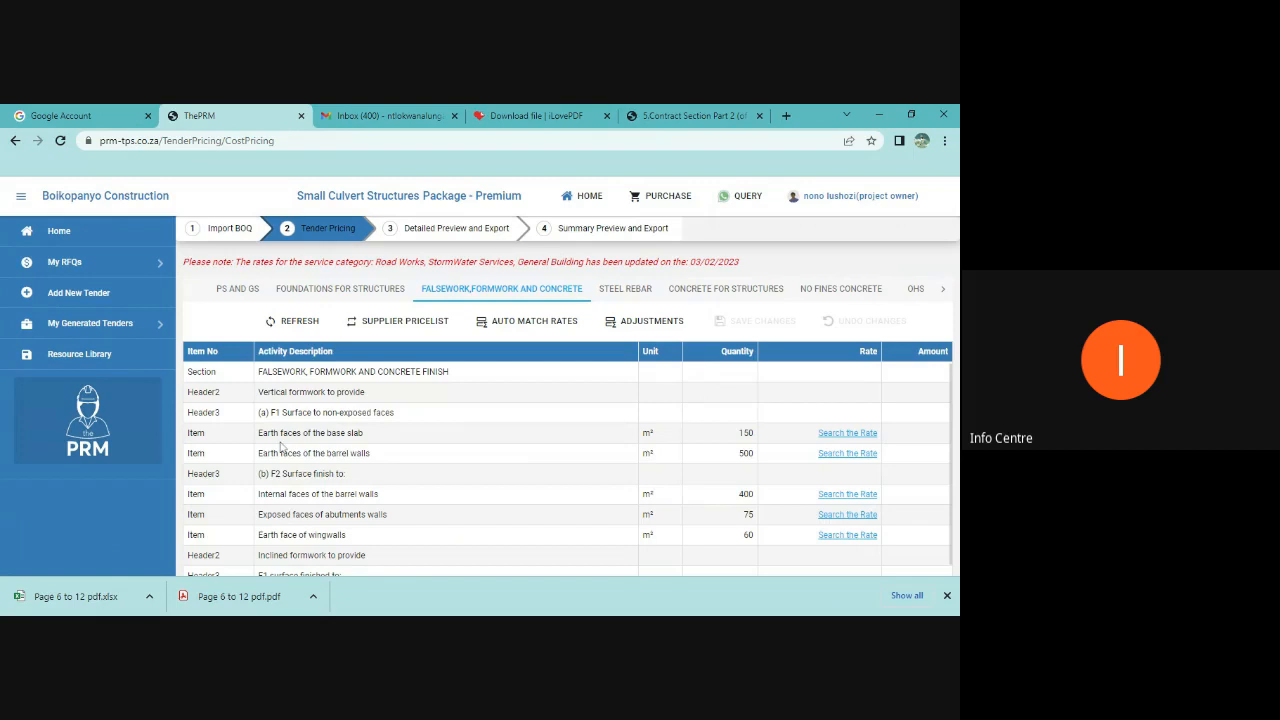
Step: Try to find a rate for the base slab's earth faces under General Building and Concrete, formwork + reinfmnt
click(847, 434)
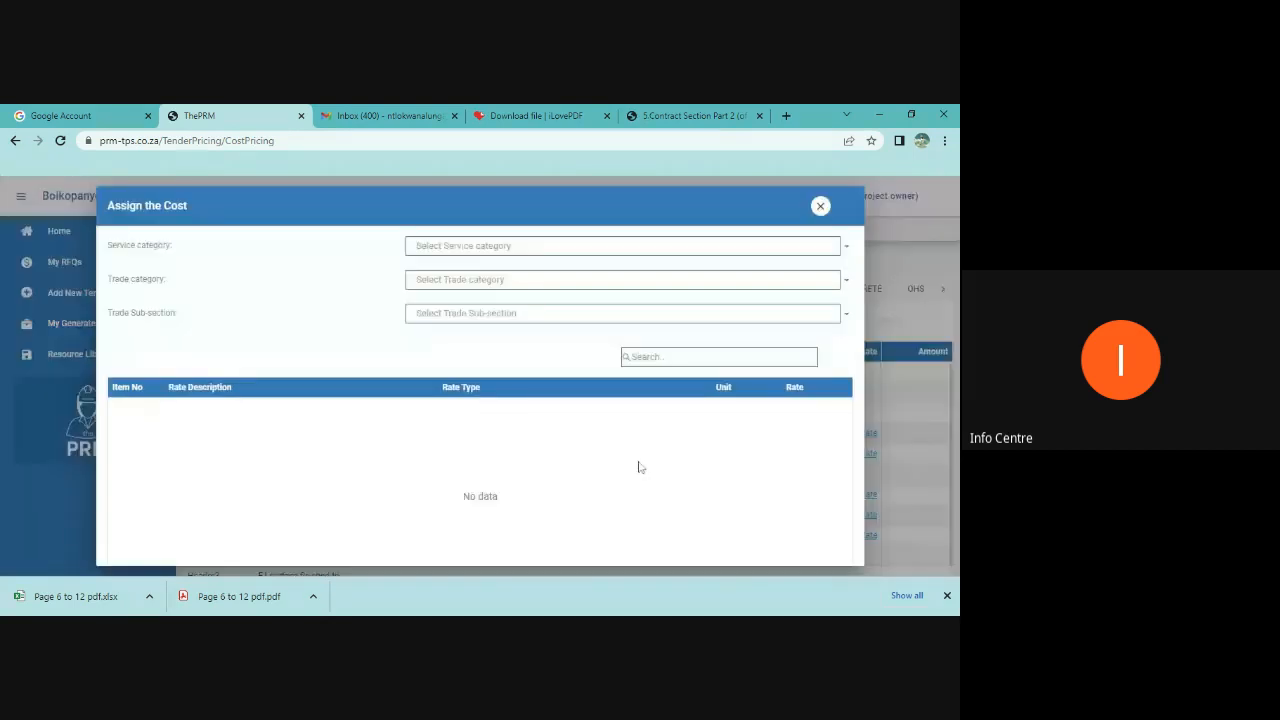
click(482, 253)
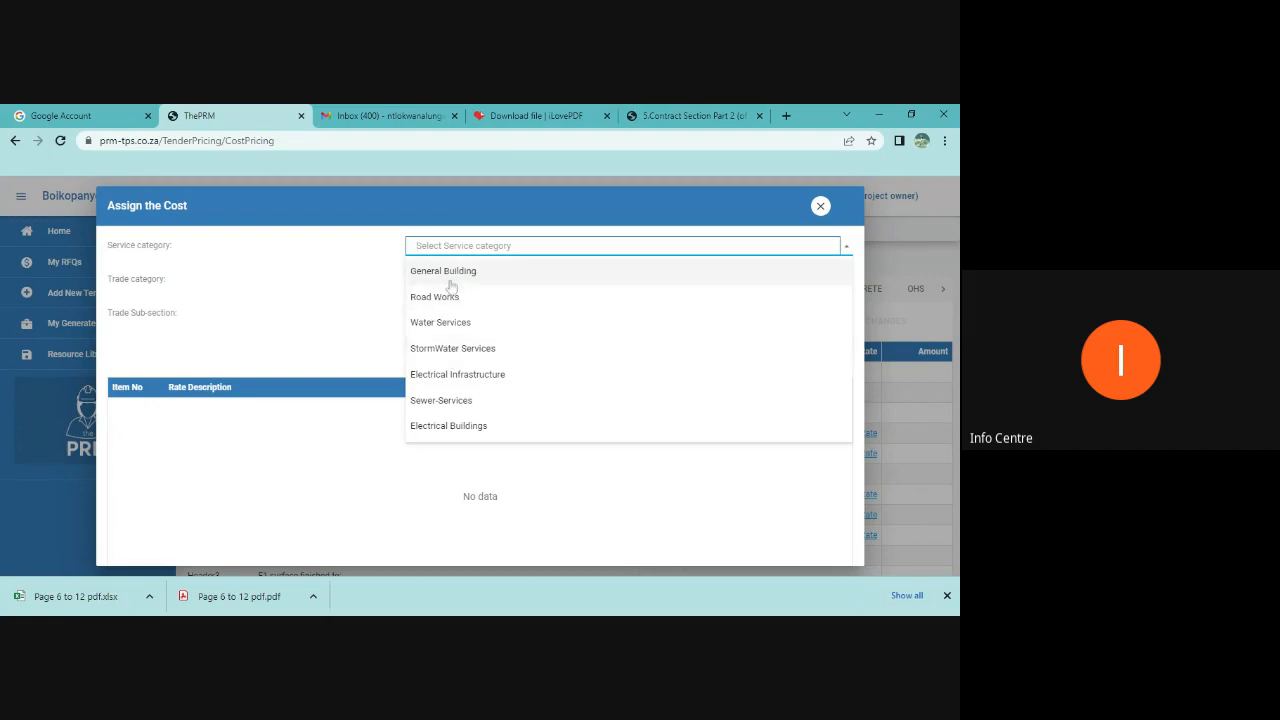
click(466, 271)
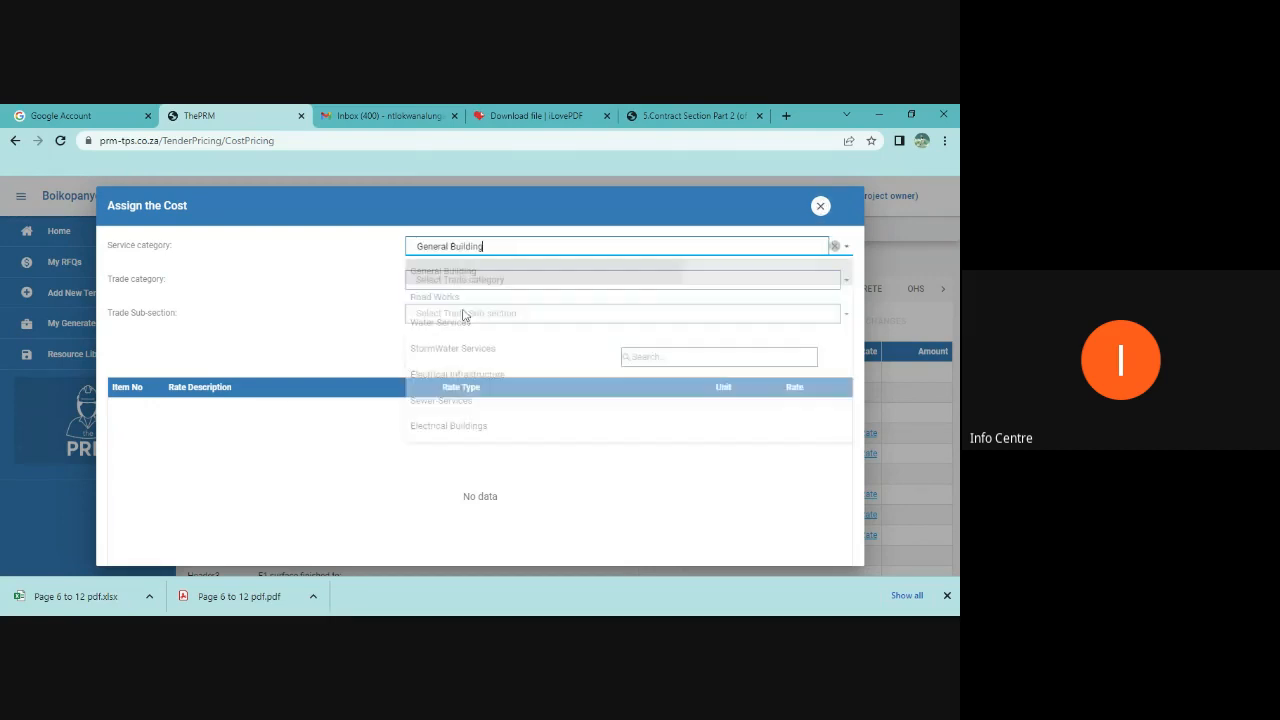
click(446, 284)
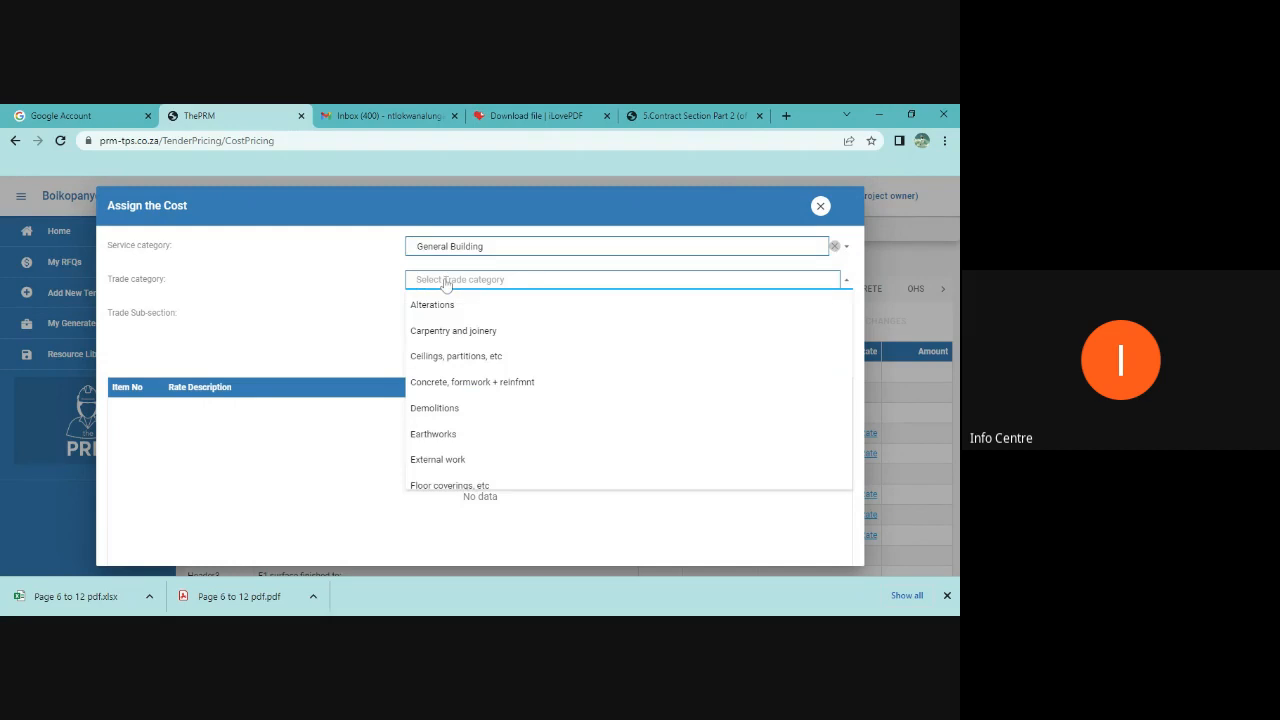
click(468, 381)
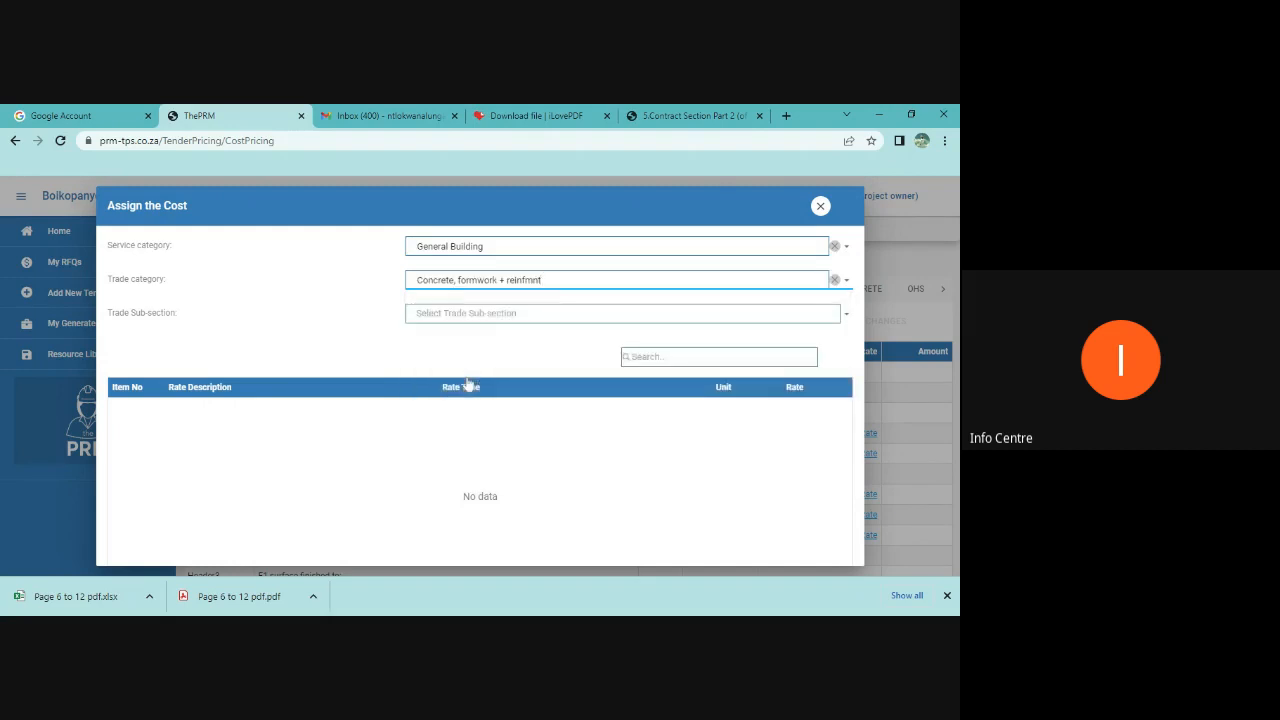
click(819, 207)
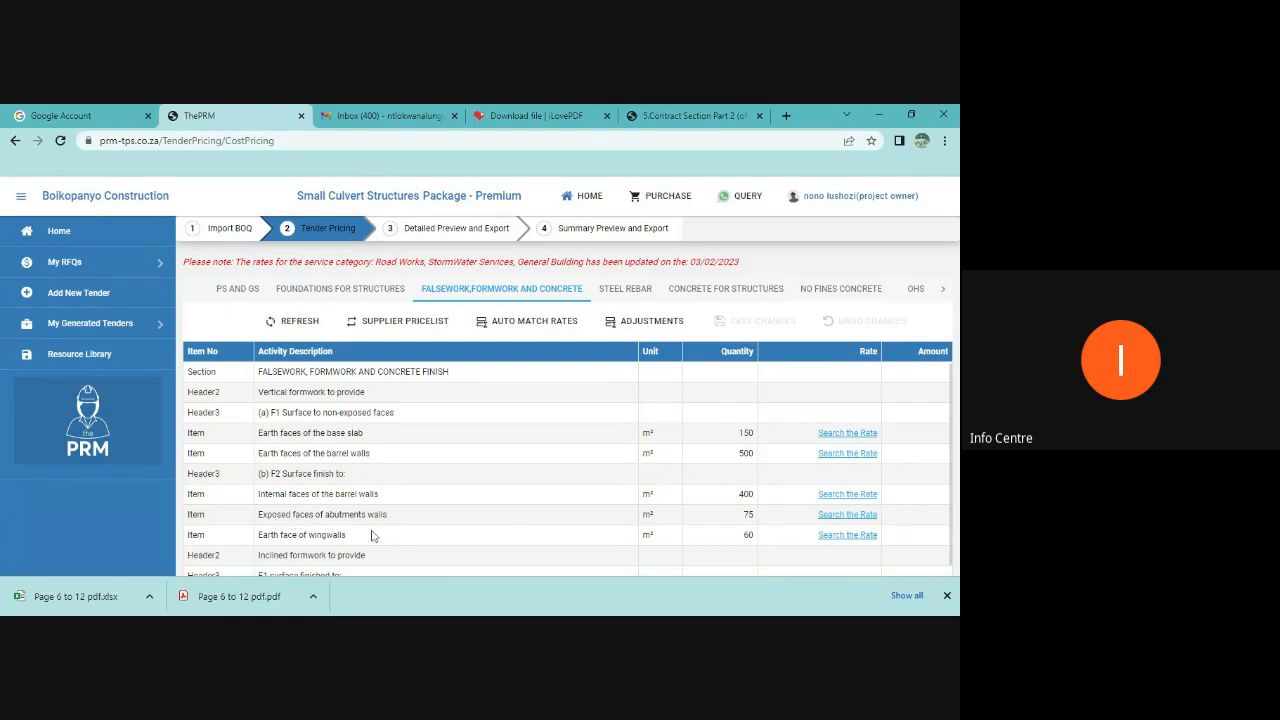
Step: Review the remaining Falsework, Formwork and Concrete items and open the Steel Rebar sheet
scroll(290, 556, down, 1)
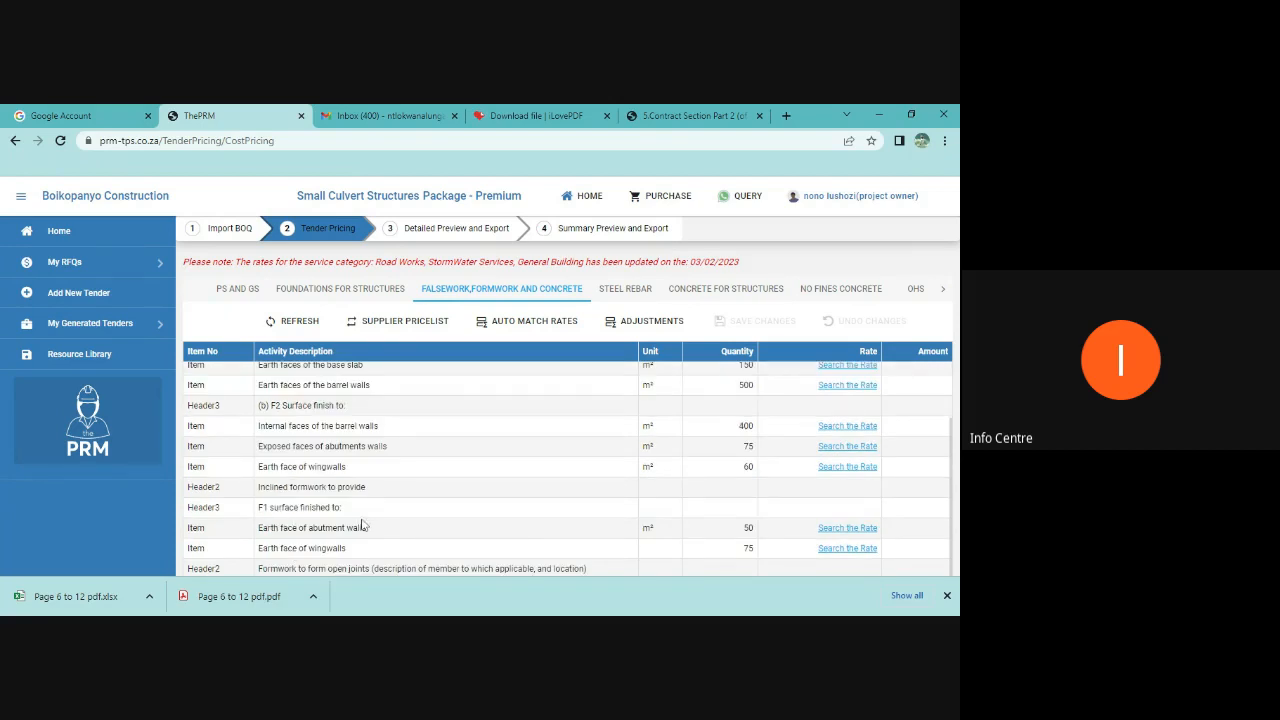
scroll(362, 526, down, 1)
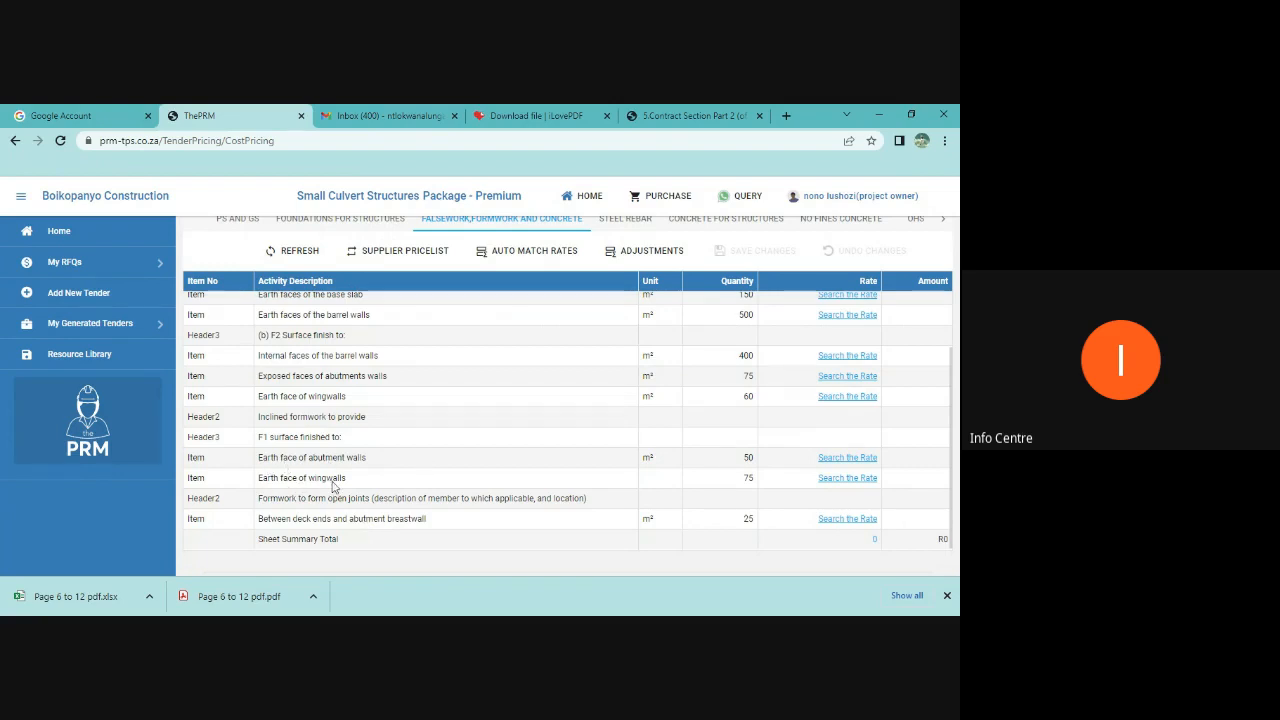
scroll(683, 542, up, 1)
scroll(684, 542, down, 1)
scroll(610, 550, up, 1)
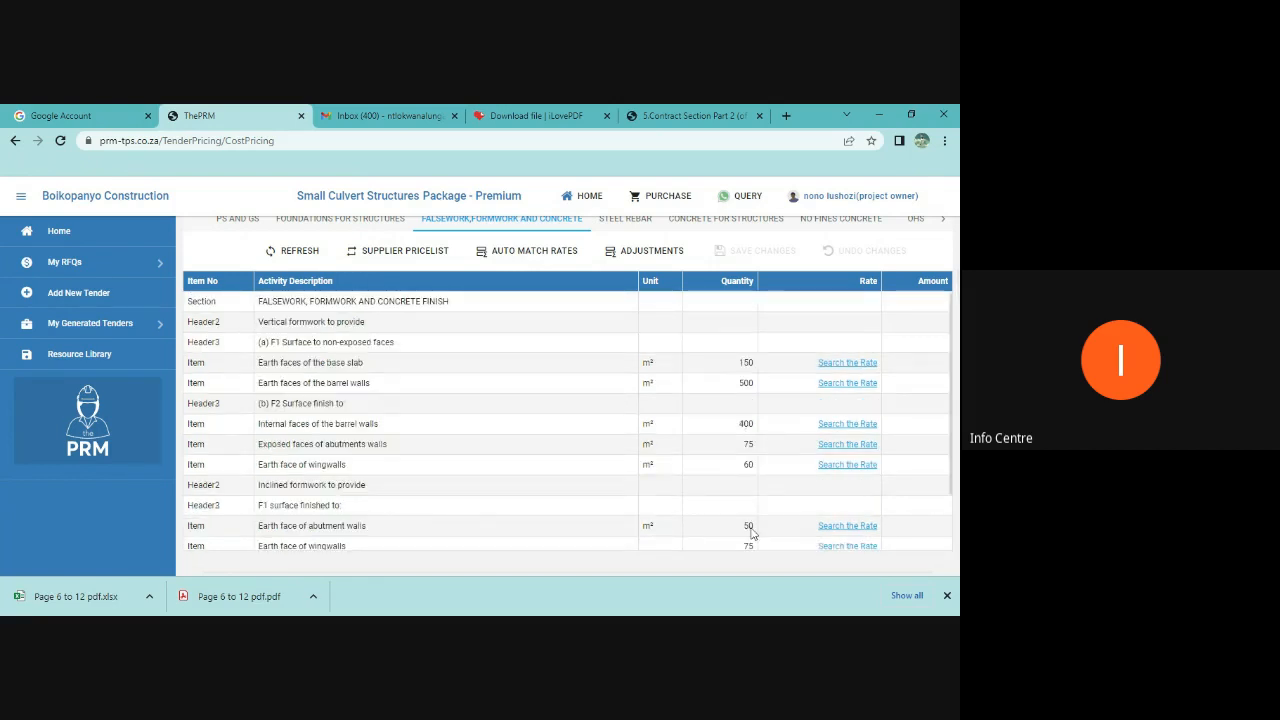
scroll(766, 528, up, 1)
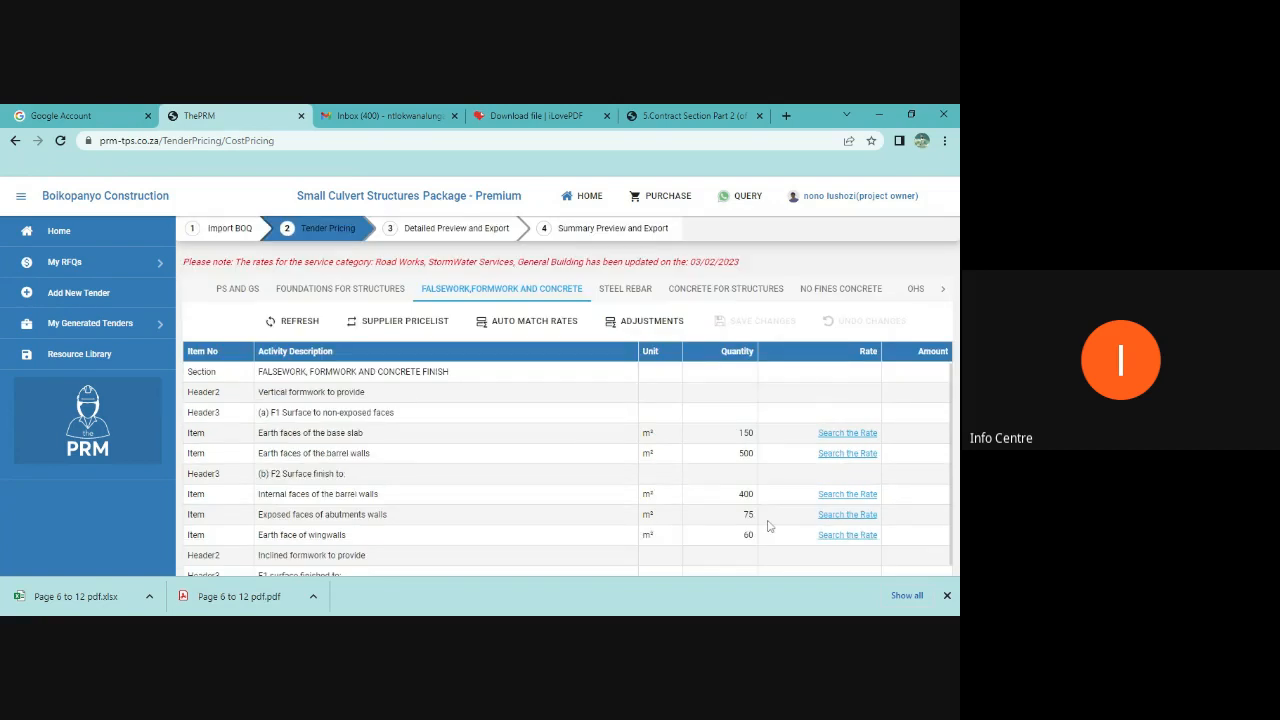
click(625, 288)
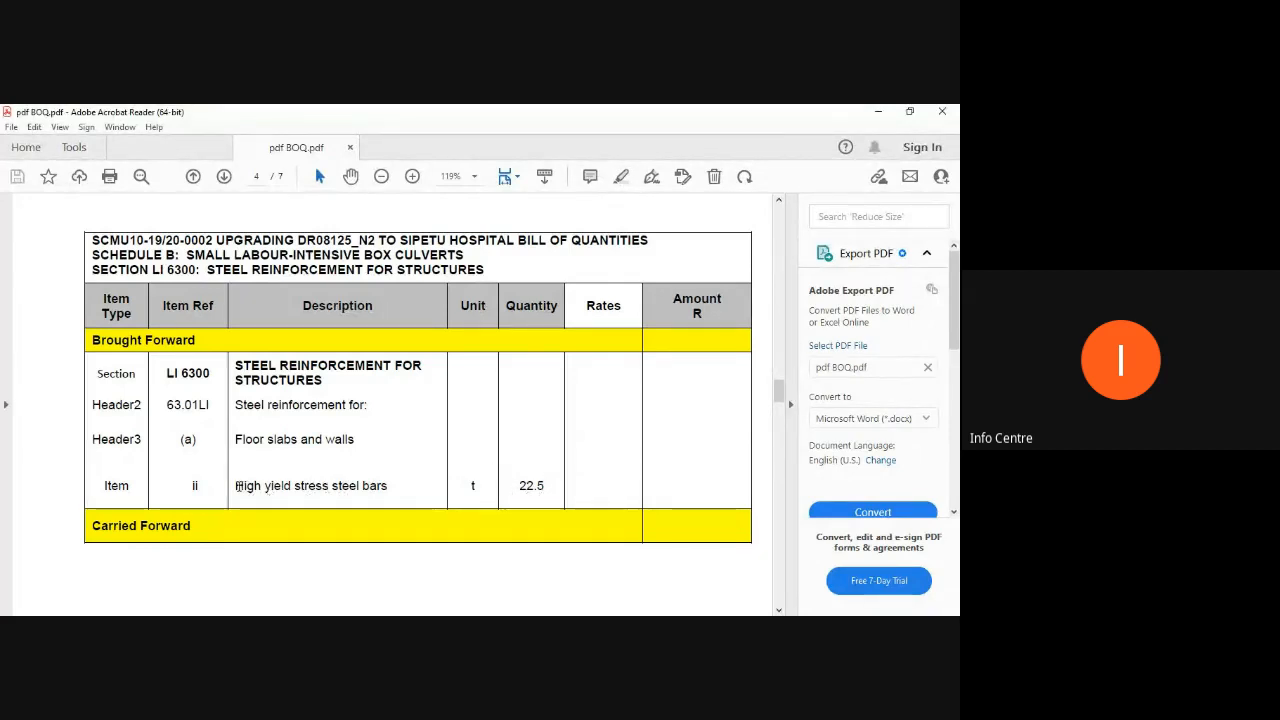
Step: Select the Steel Reinforcement for Structures heading and the High yield stress steel bars description in the BOQ PDF
drag(236, 487, 375, 484)
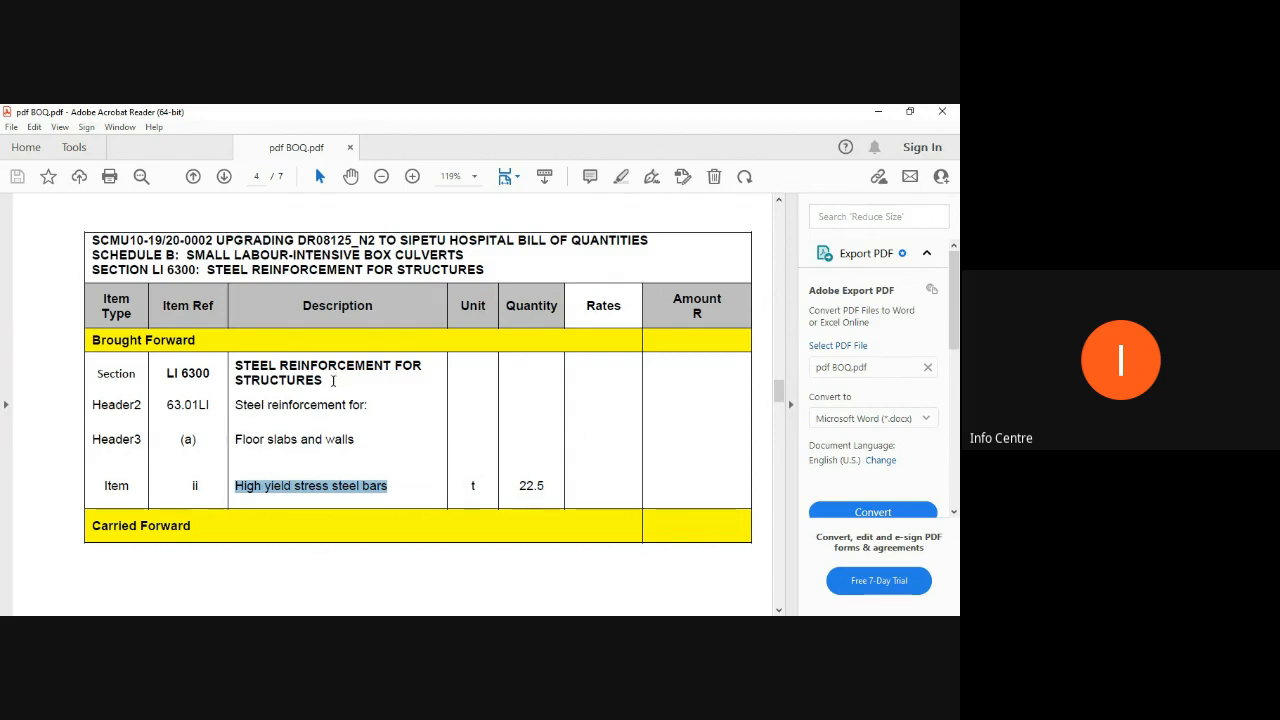
drag(300, 381, 248, 367)
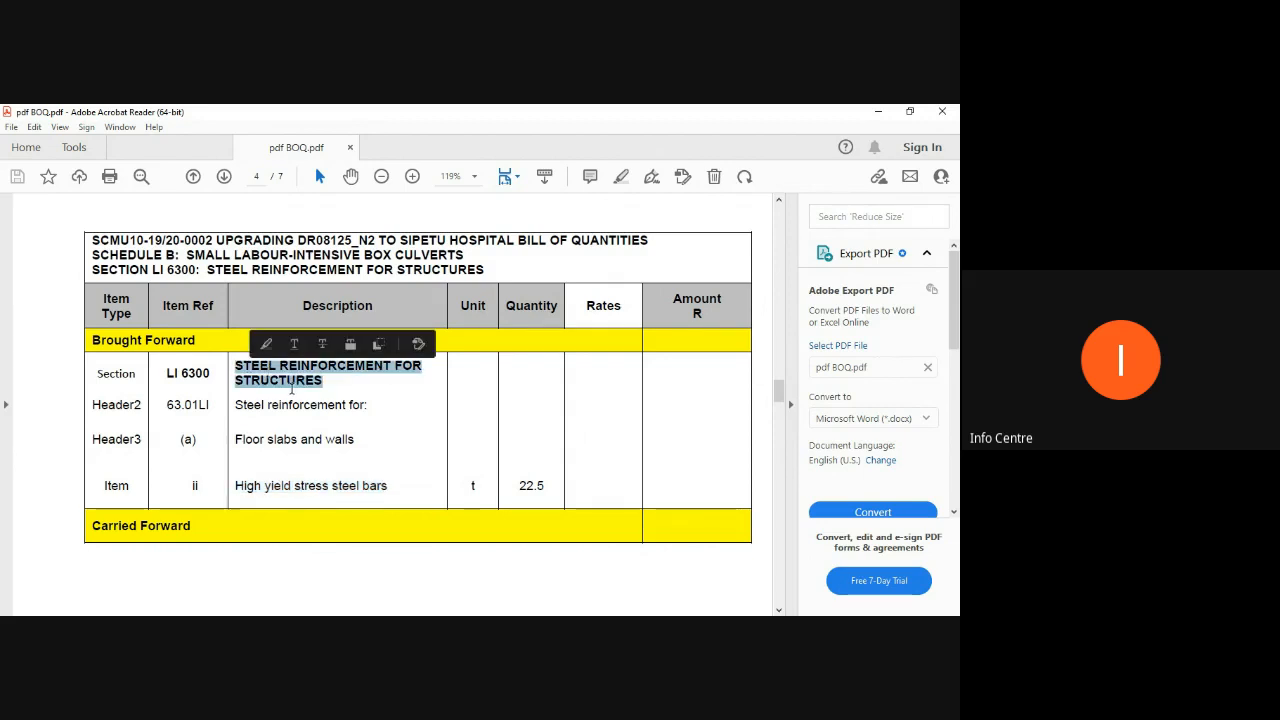
drag(235, 485, 395, 484)
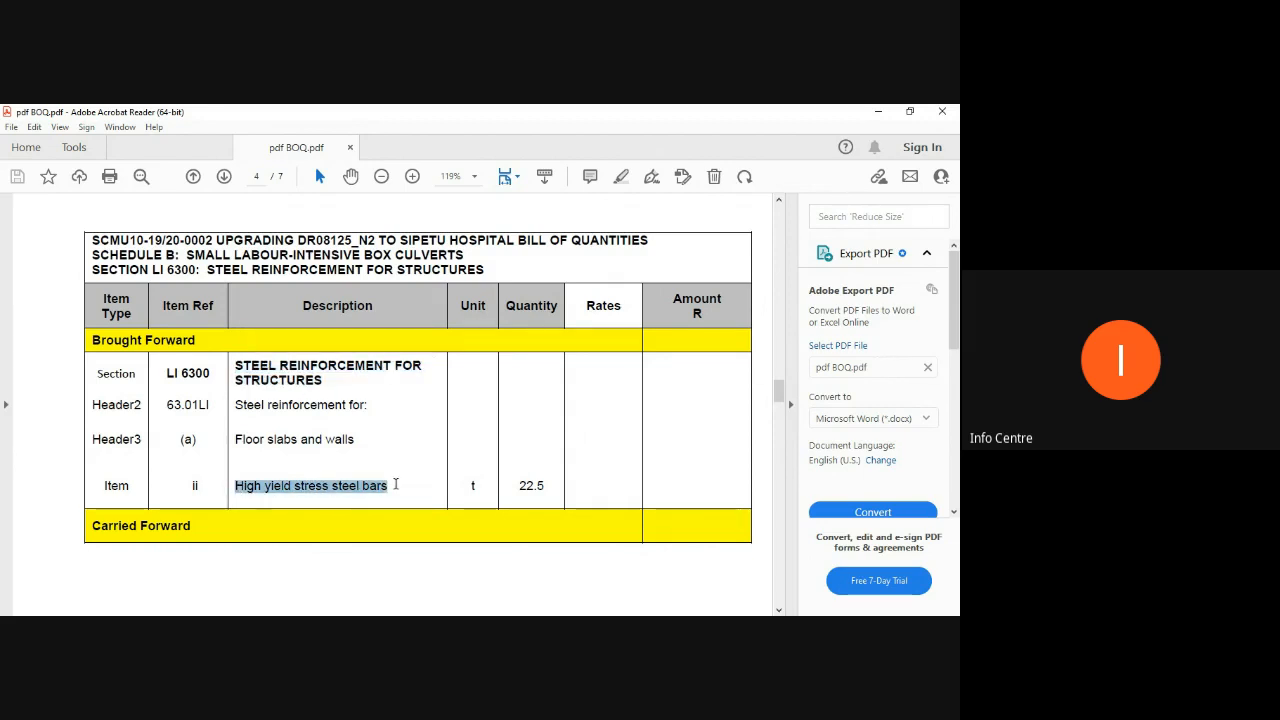
click(518, 490)
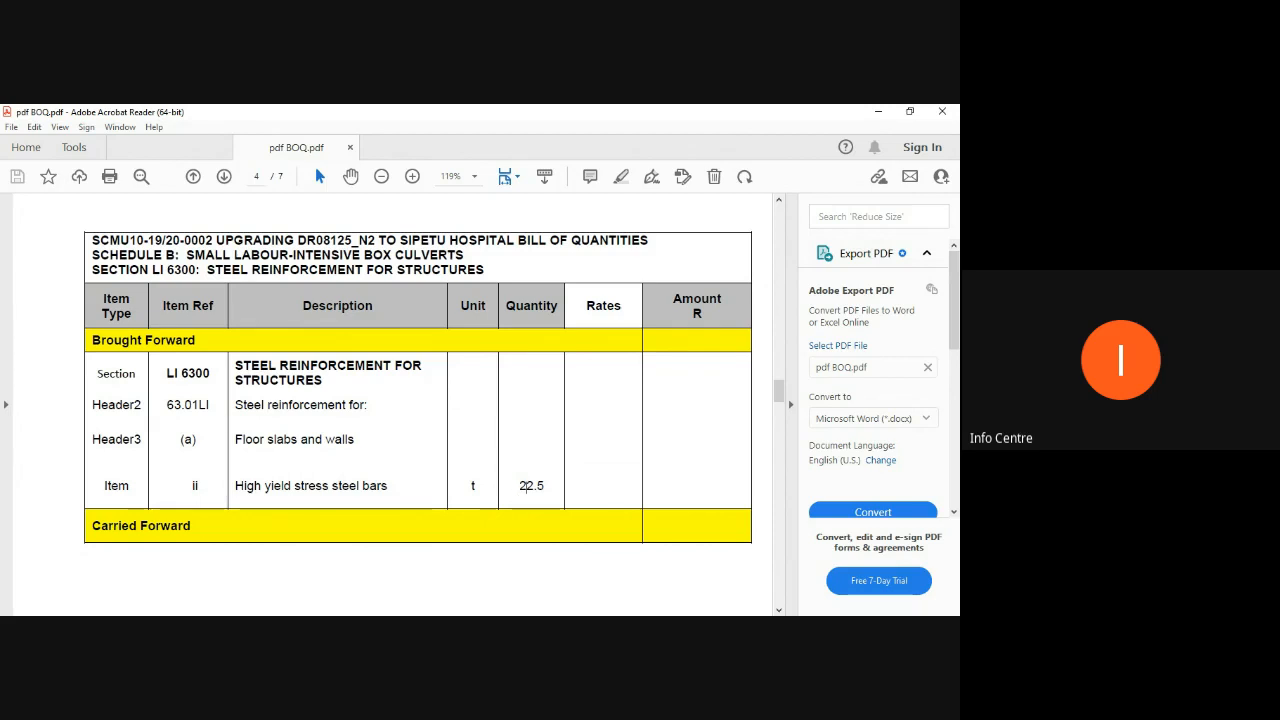
click(528, 628)
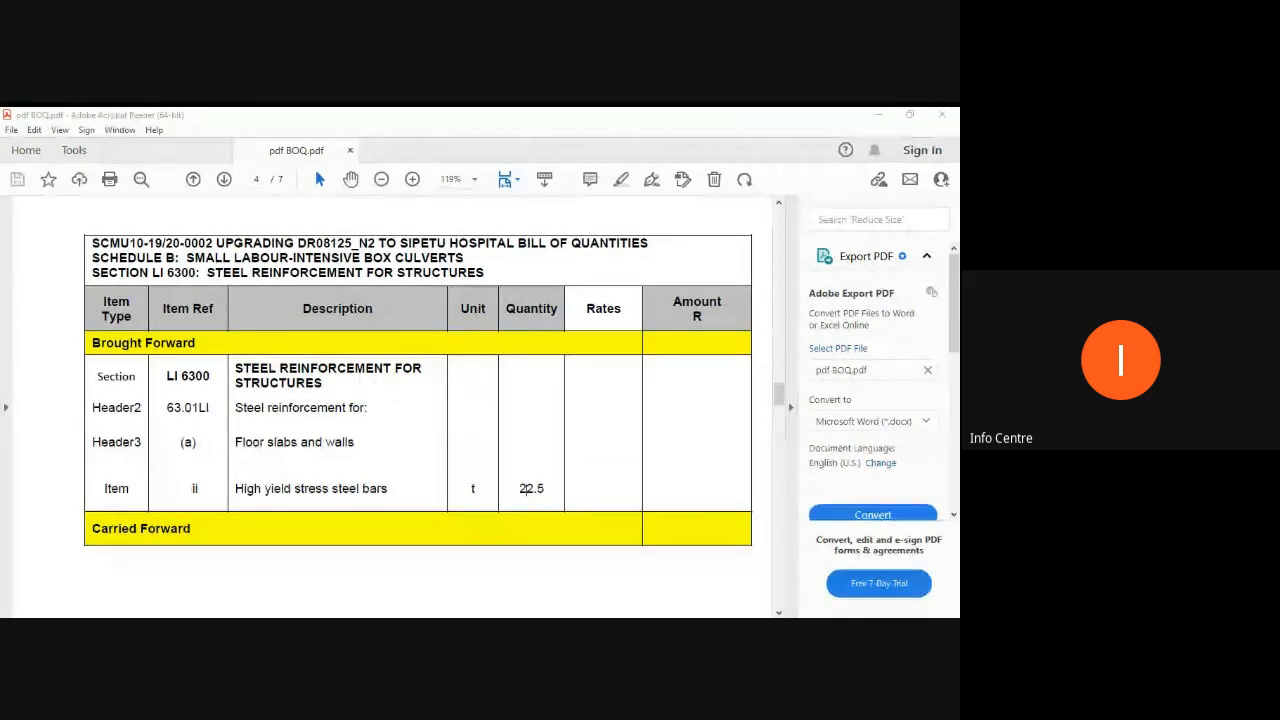
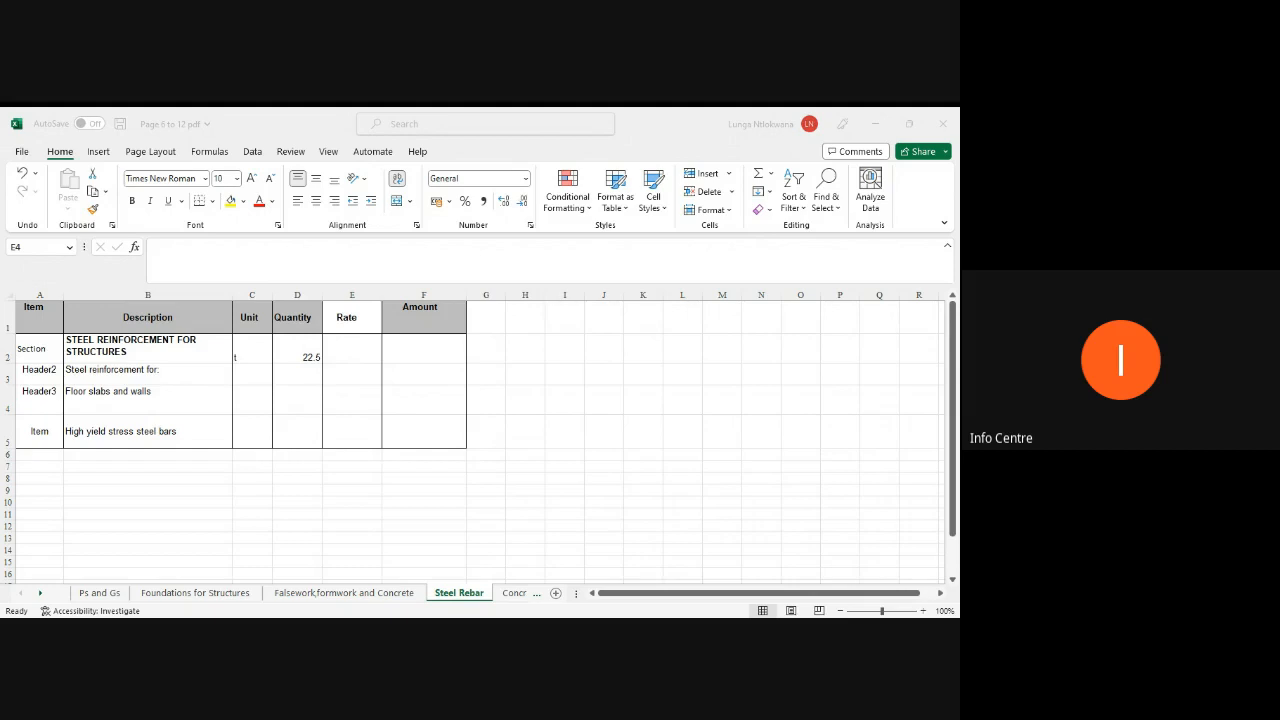
Step: Check the header row cells on the Ps and Gs, Foundations for Structures and Falsework, formwork and Concrete sheets
click(160, 529)
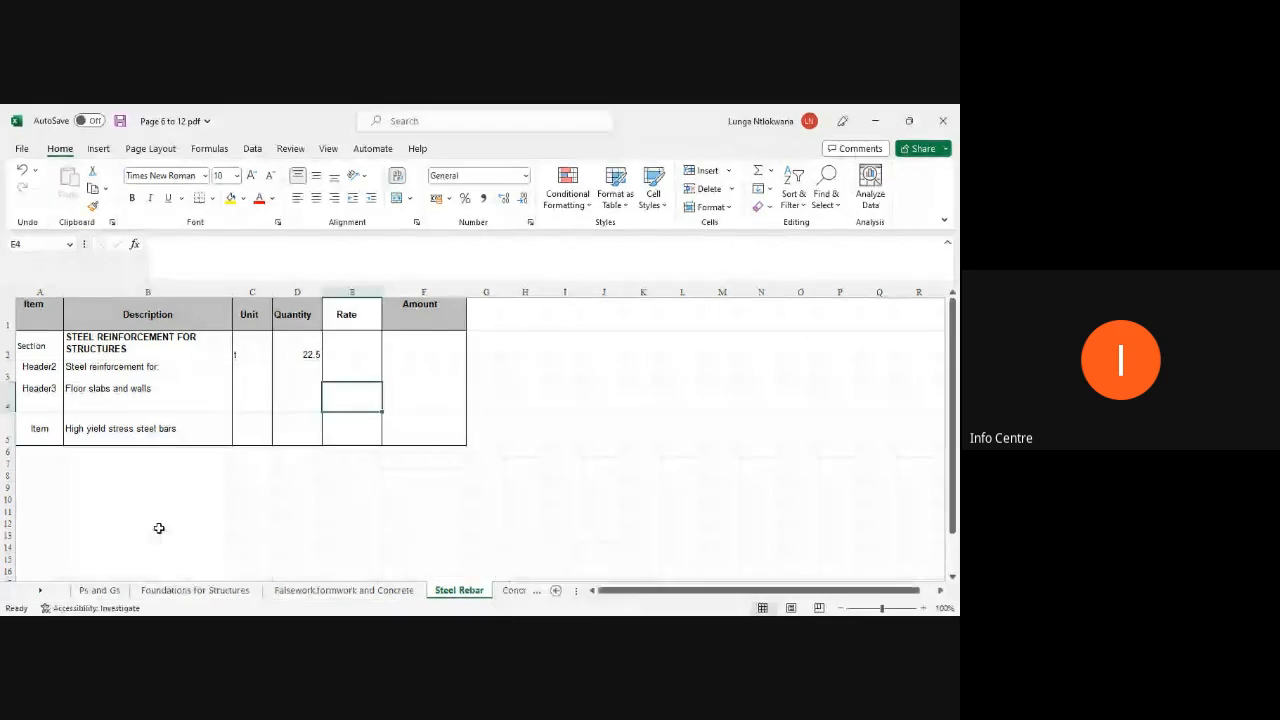
click(97, 590)
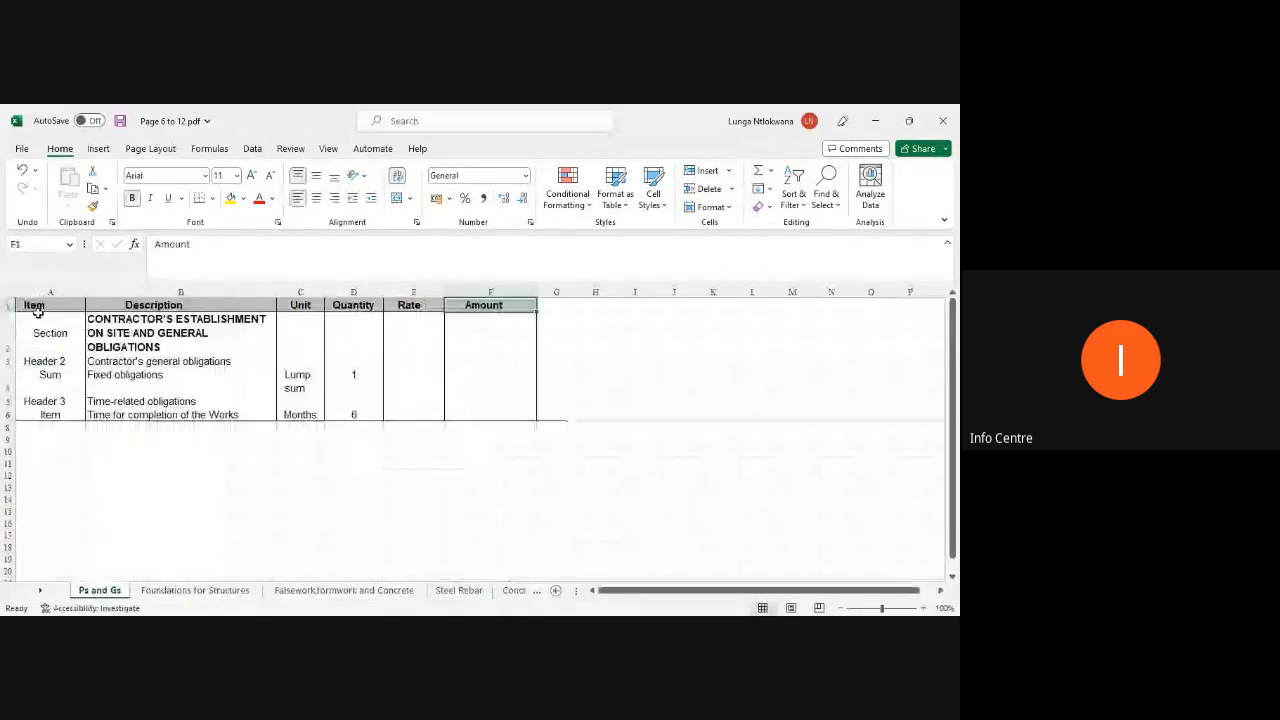
click(37, 309)
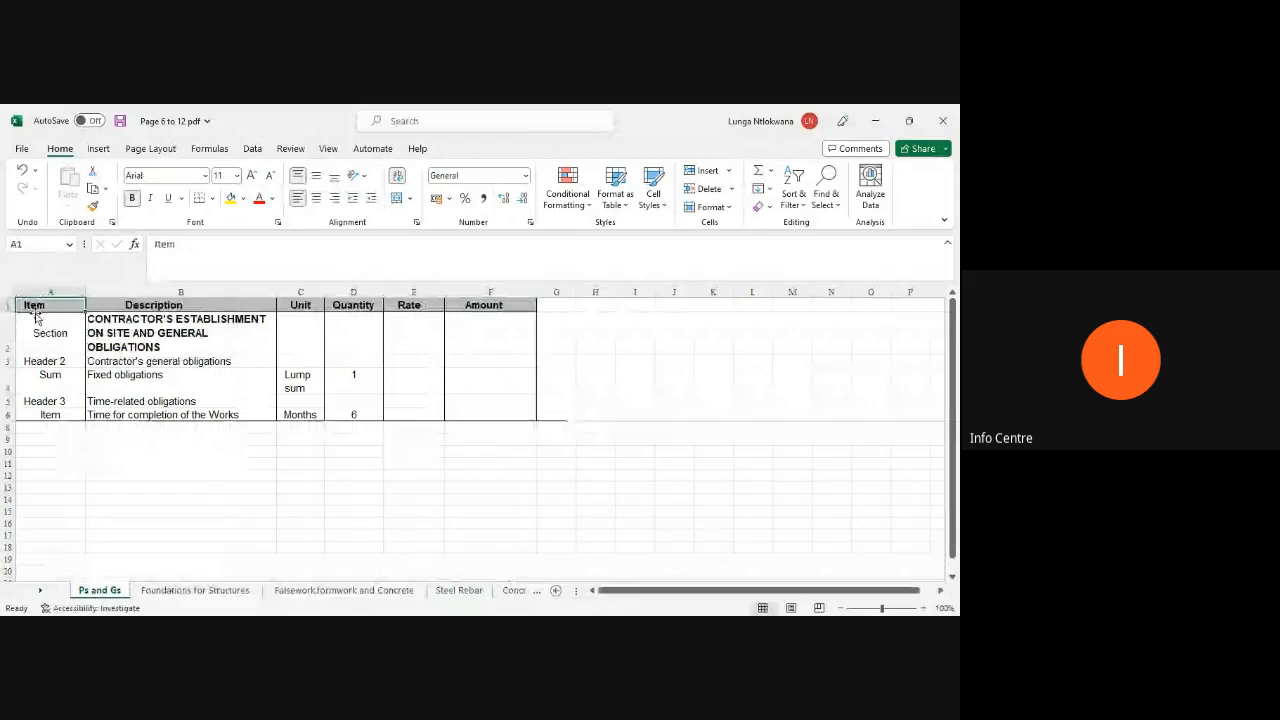
click(139, 310)
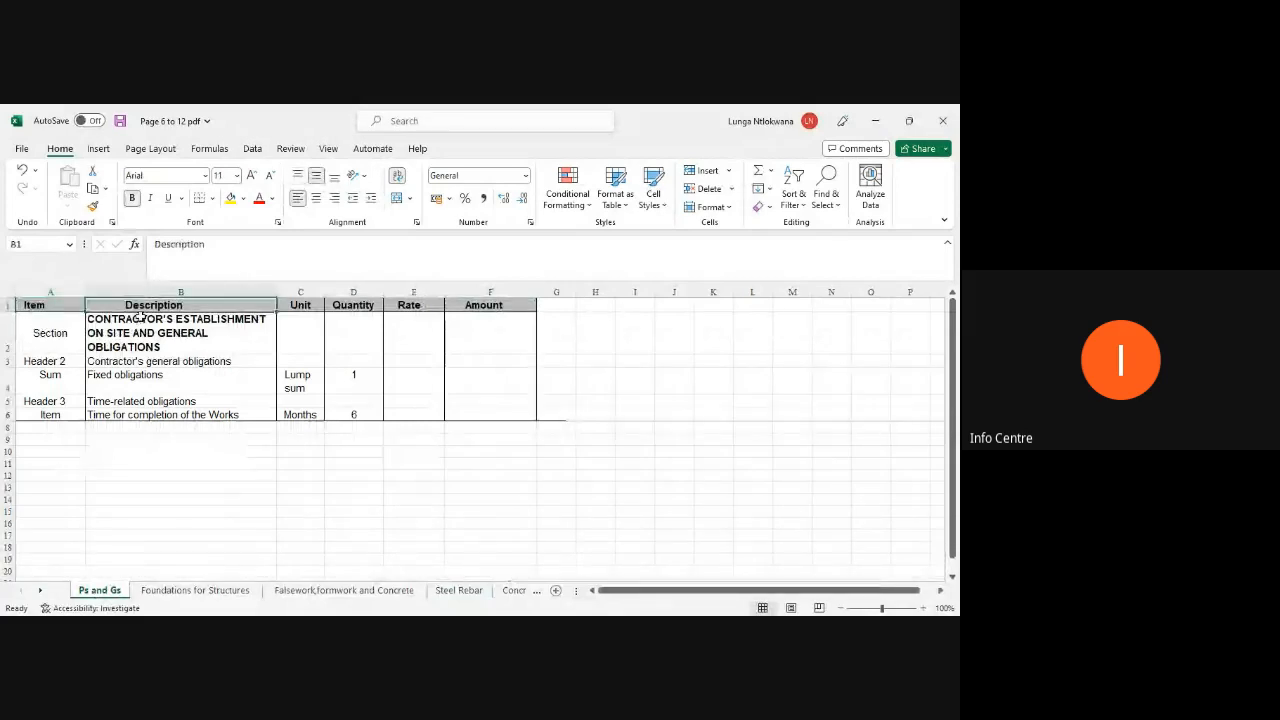
key(Right)
key(Right)
key(Right)
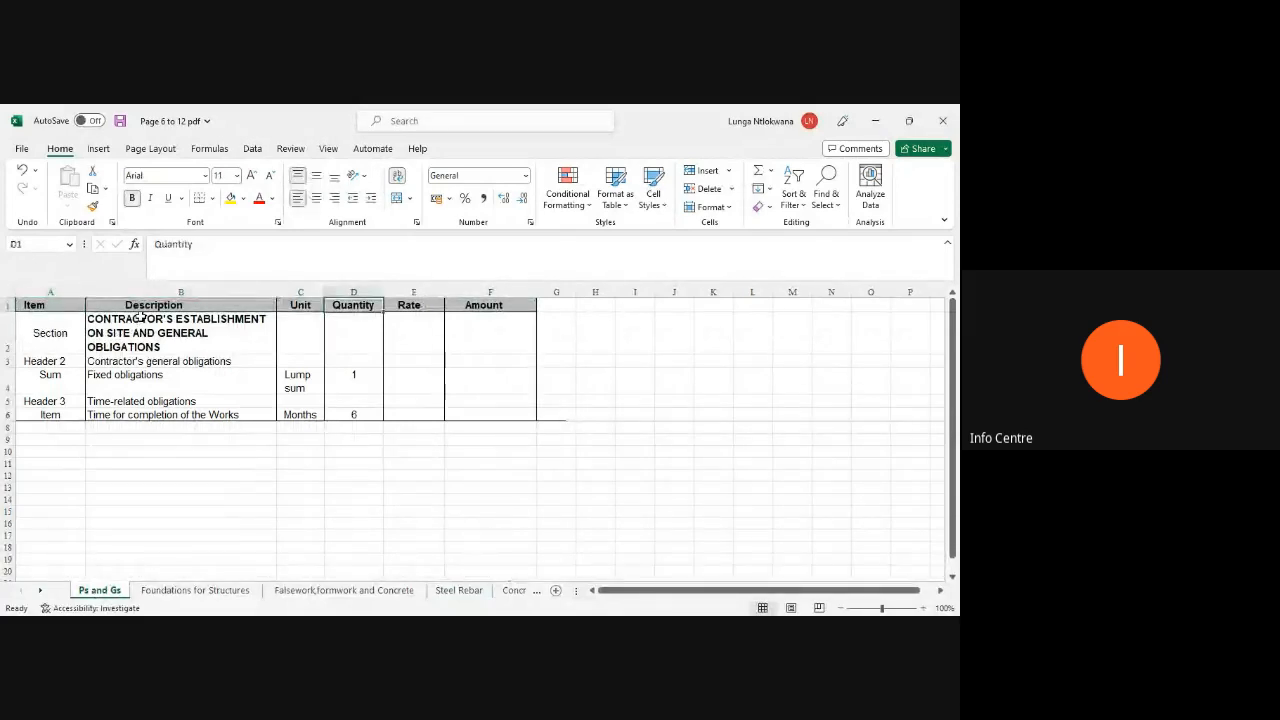
key(Right)
click(178, 592)
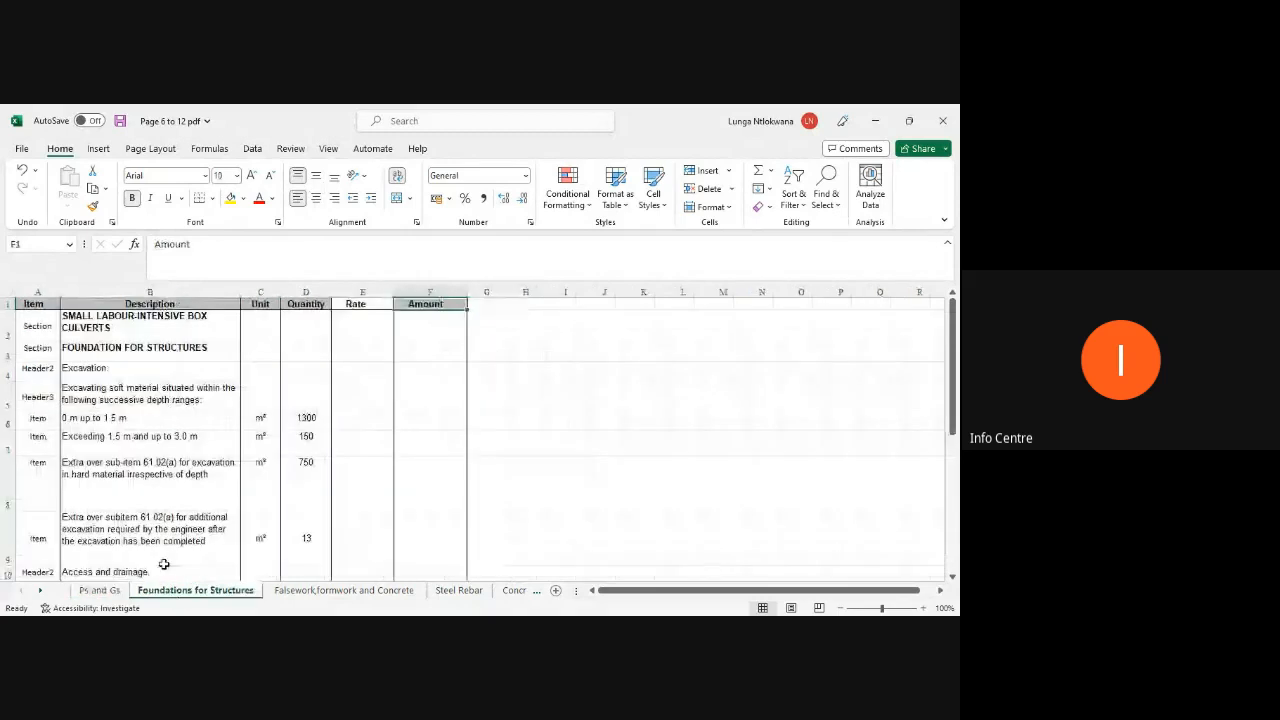
click(40, 306)
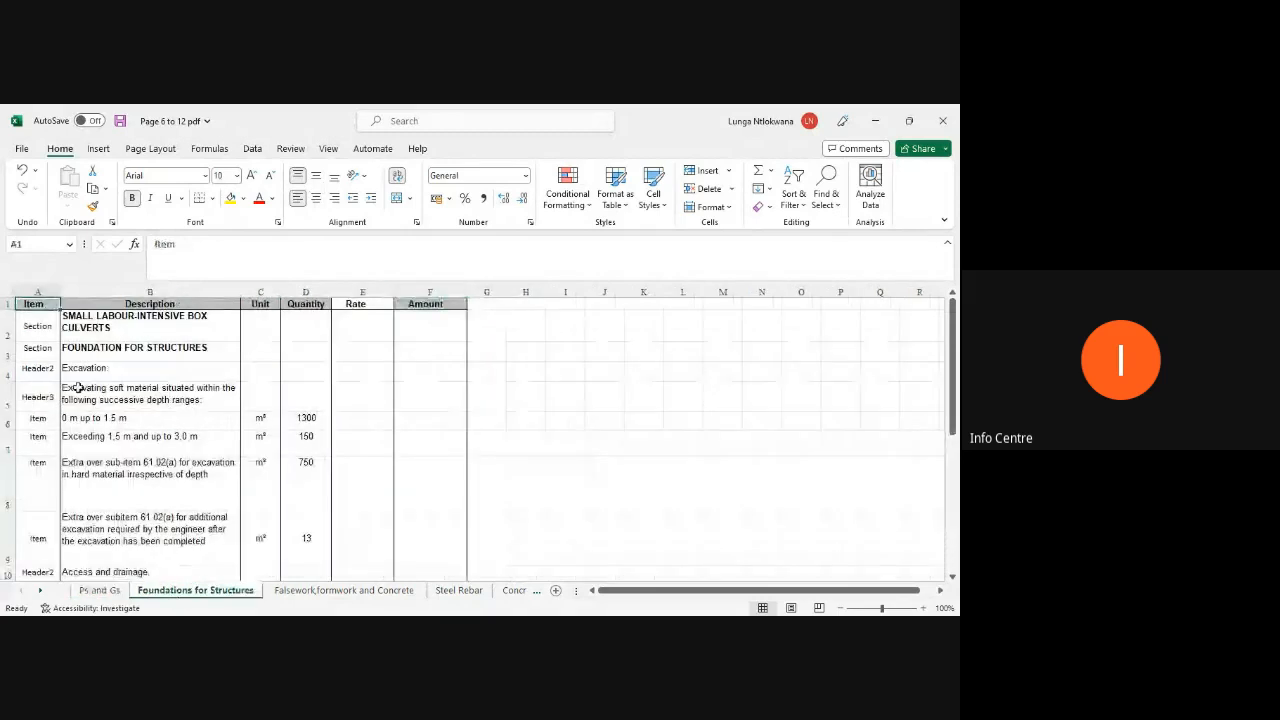
key(Right)
key(Right)
key(Right)
key(Right)
key(Right)
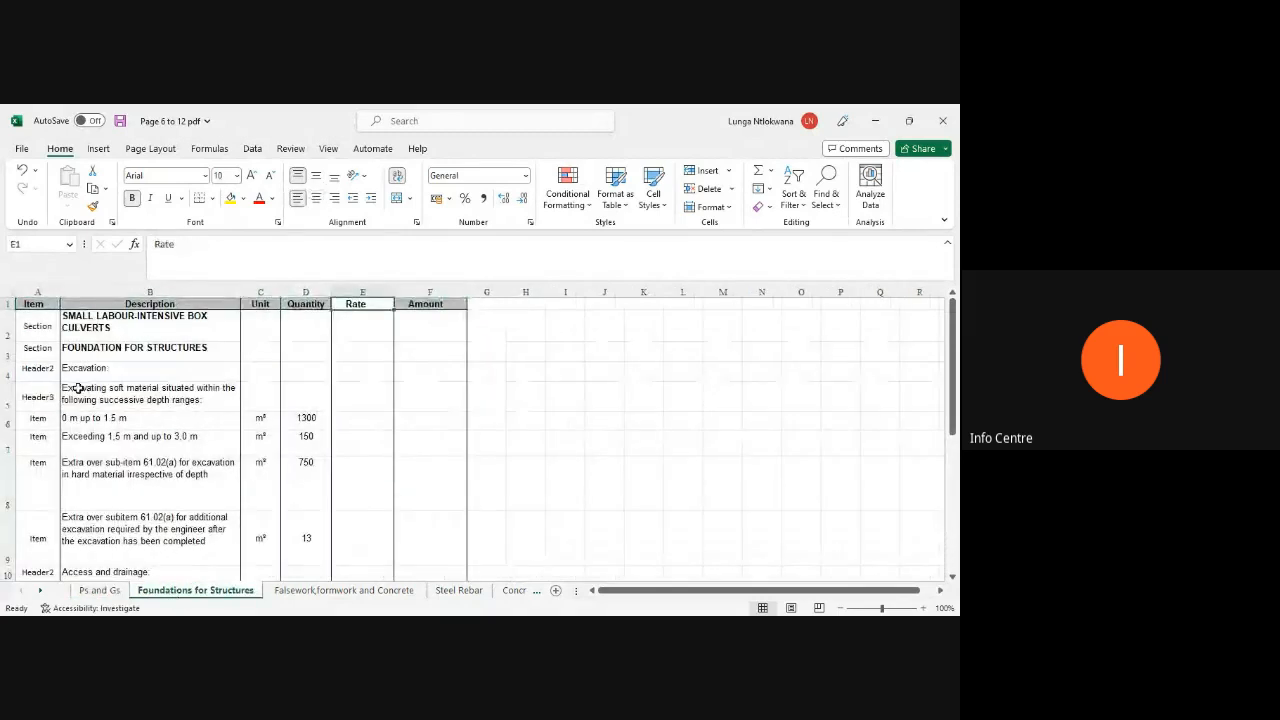
key(ctrl+Page_Down)
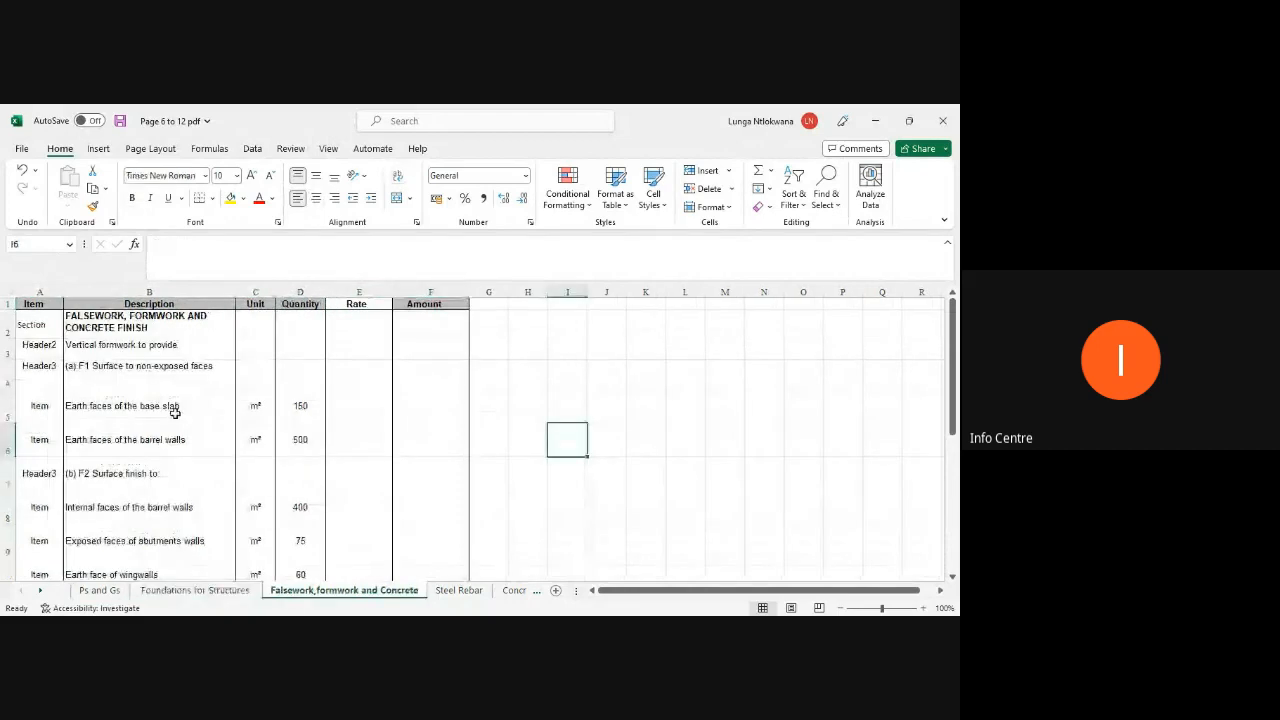
click(95, 304)
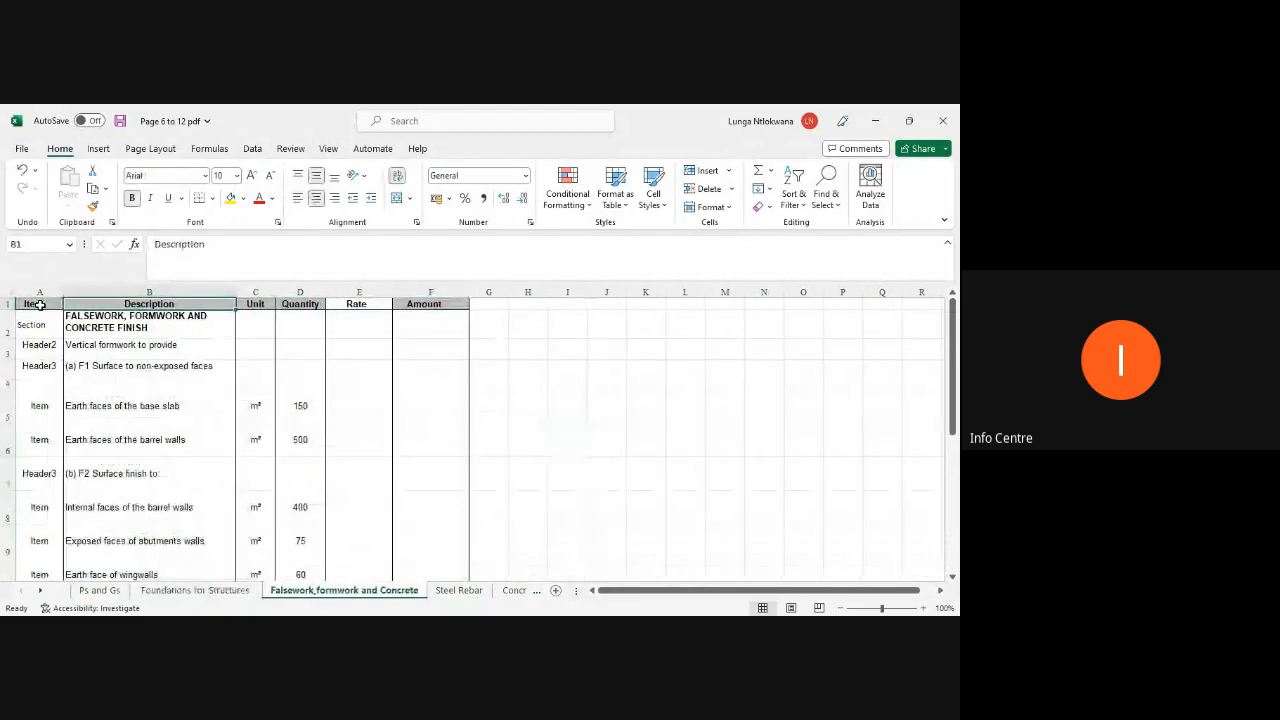
key(Right)
key(Right)
key(Right)
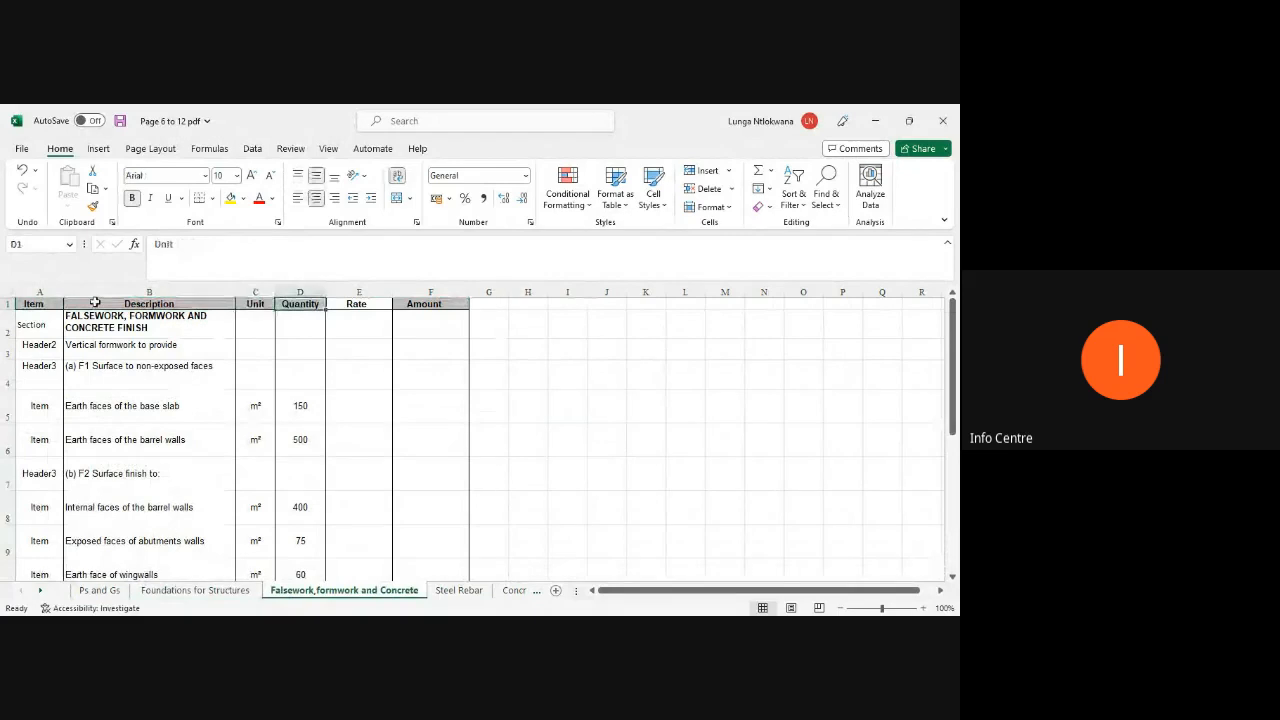
key(Right)
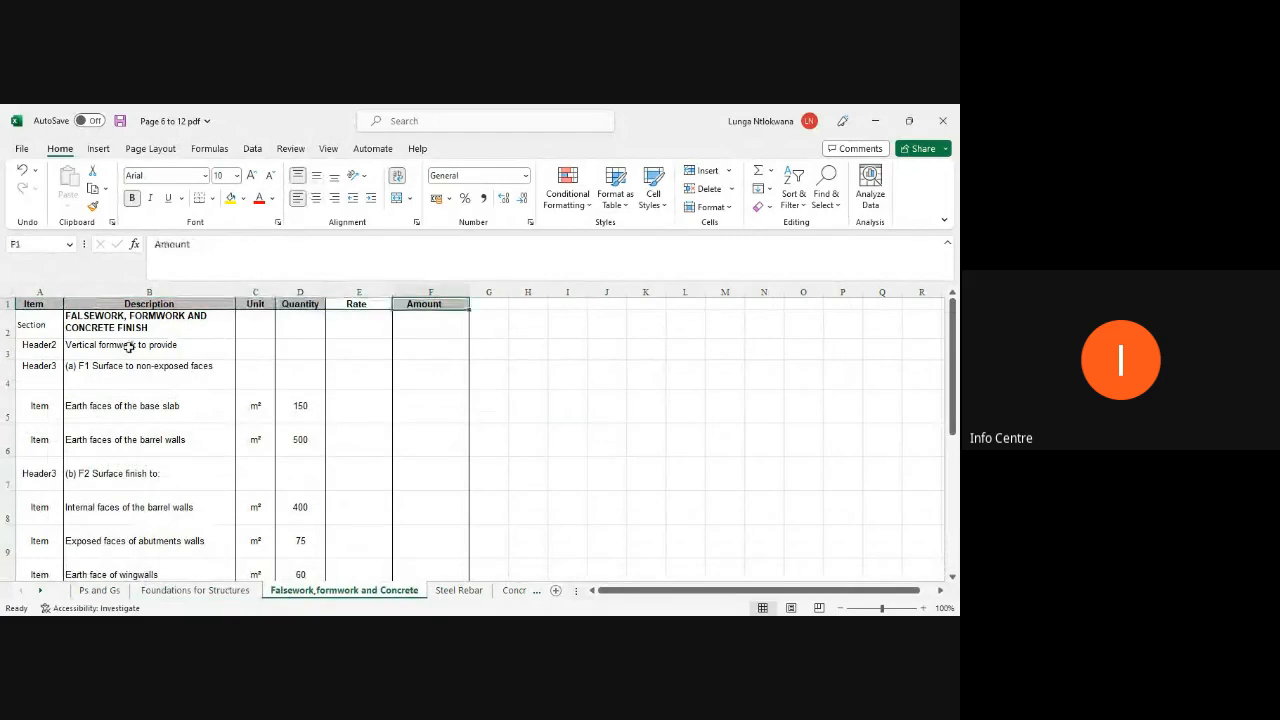
Step: Open the Steel Rebar sheet and check its header row cells
click(446, 590)
click(38, 318)
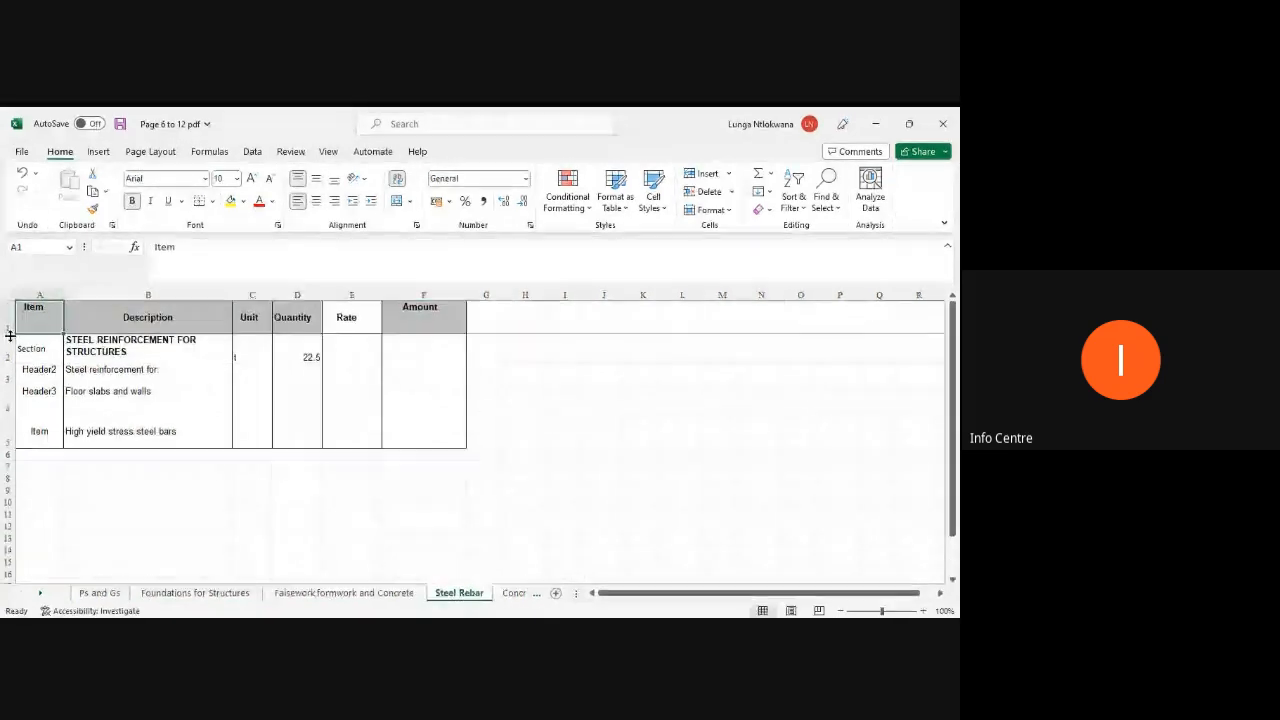
double_click(6, 332)
key(Right)
key(Right)
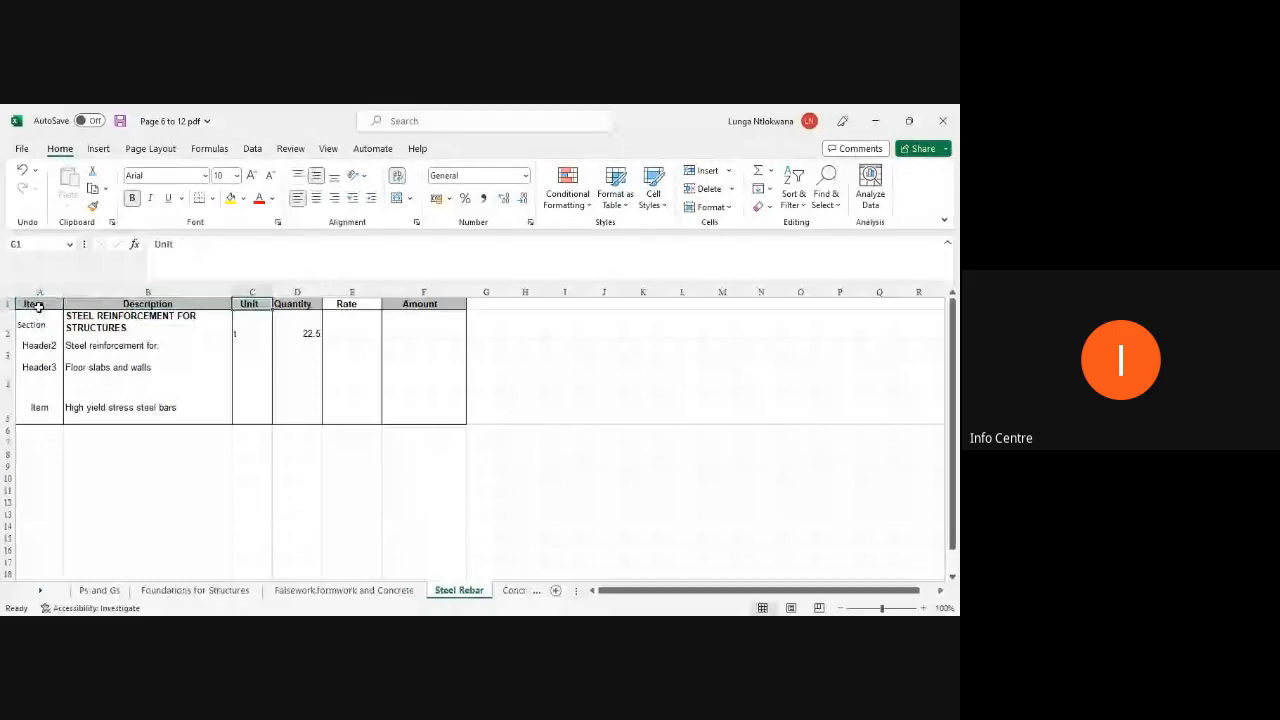
key(Right)
key(Right)
key(Right)
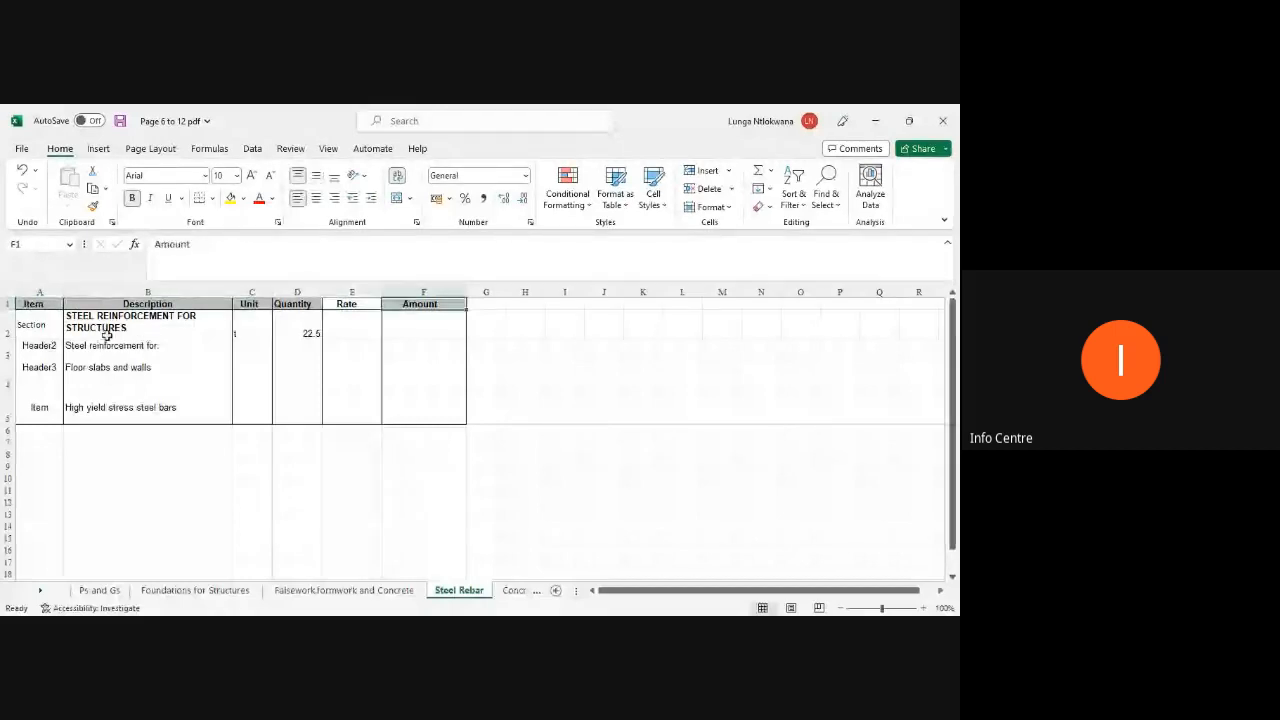
click(312, 469)
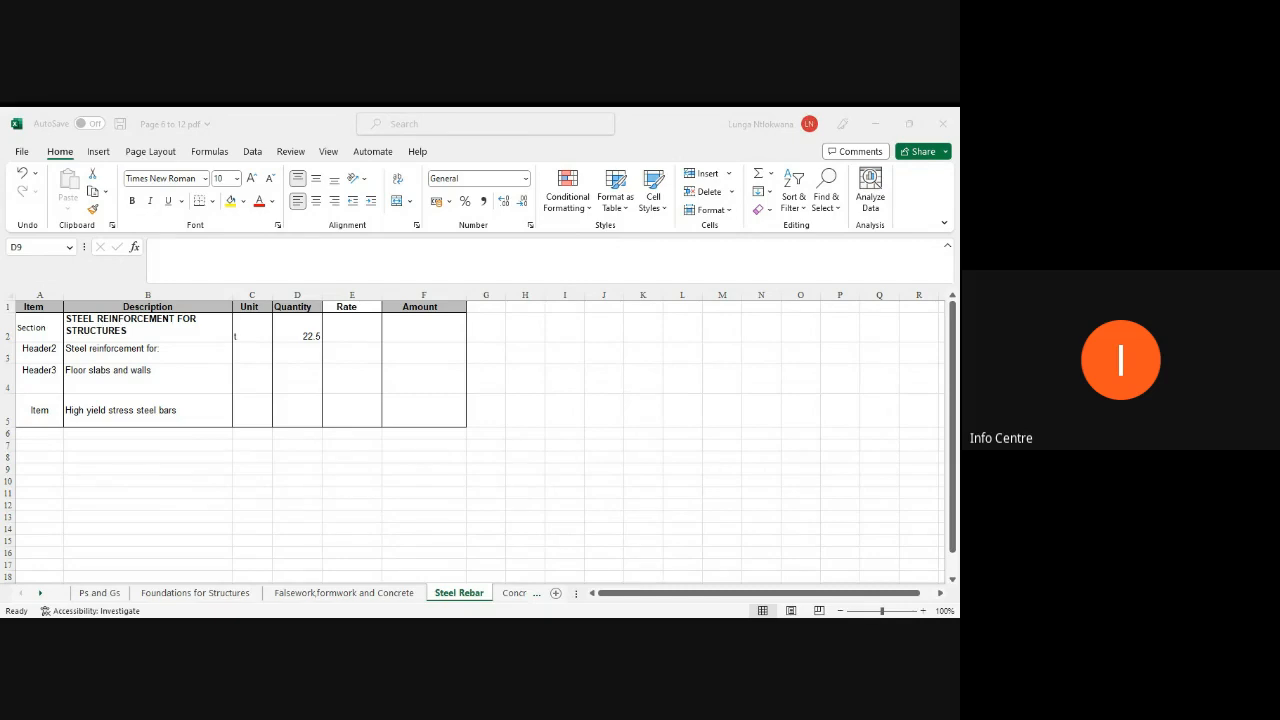
Step: Copy the unit t from the section row into the High yield stress steel bars item row
click(249, 330)
right_click(249, 330)
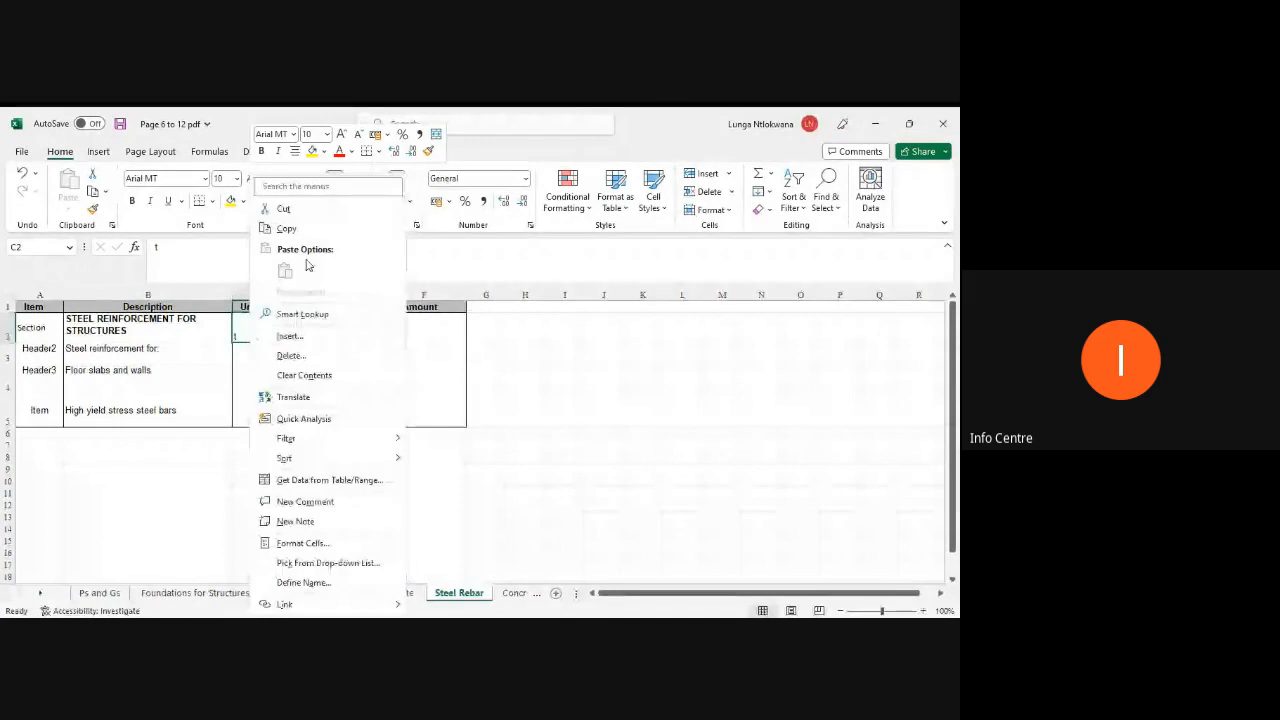
click(286, 229)
click(246, 404)
right_click(247, 404)
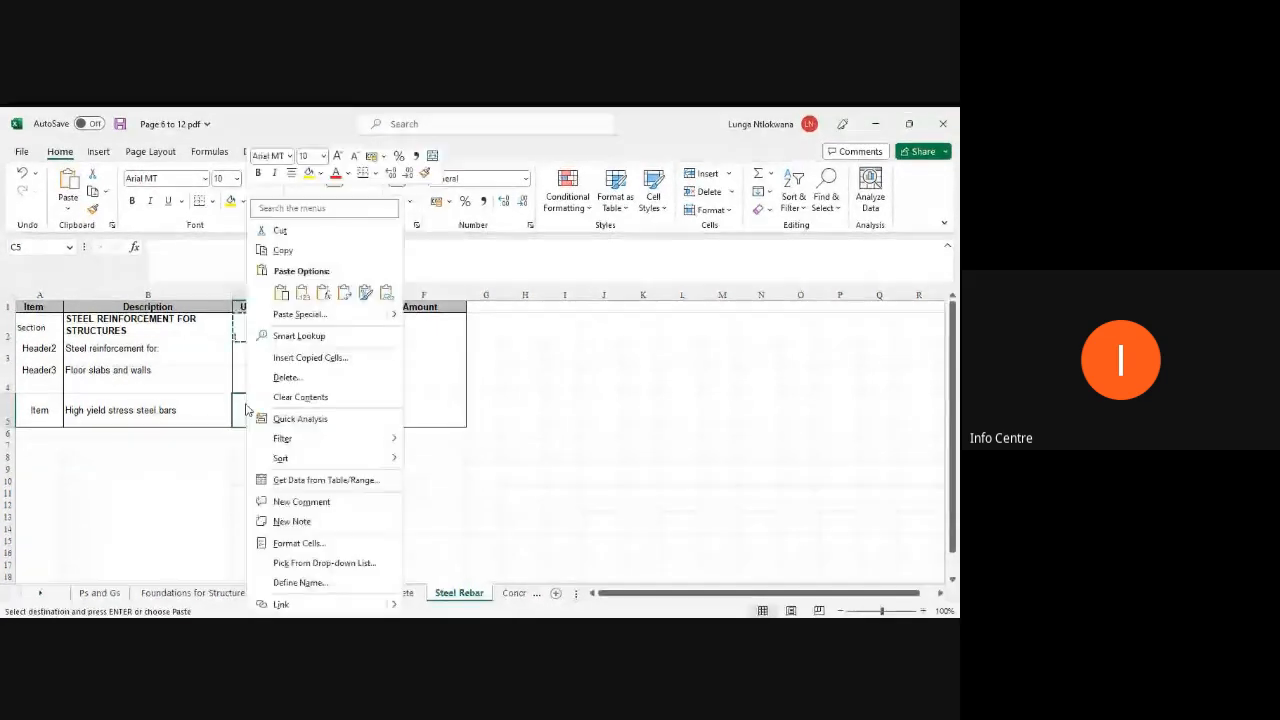
click(281, 292)
Step: Copy the quantity 22.5 from the section row and paste it as values into the item row
click(298, 348)
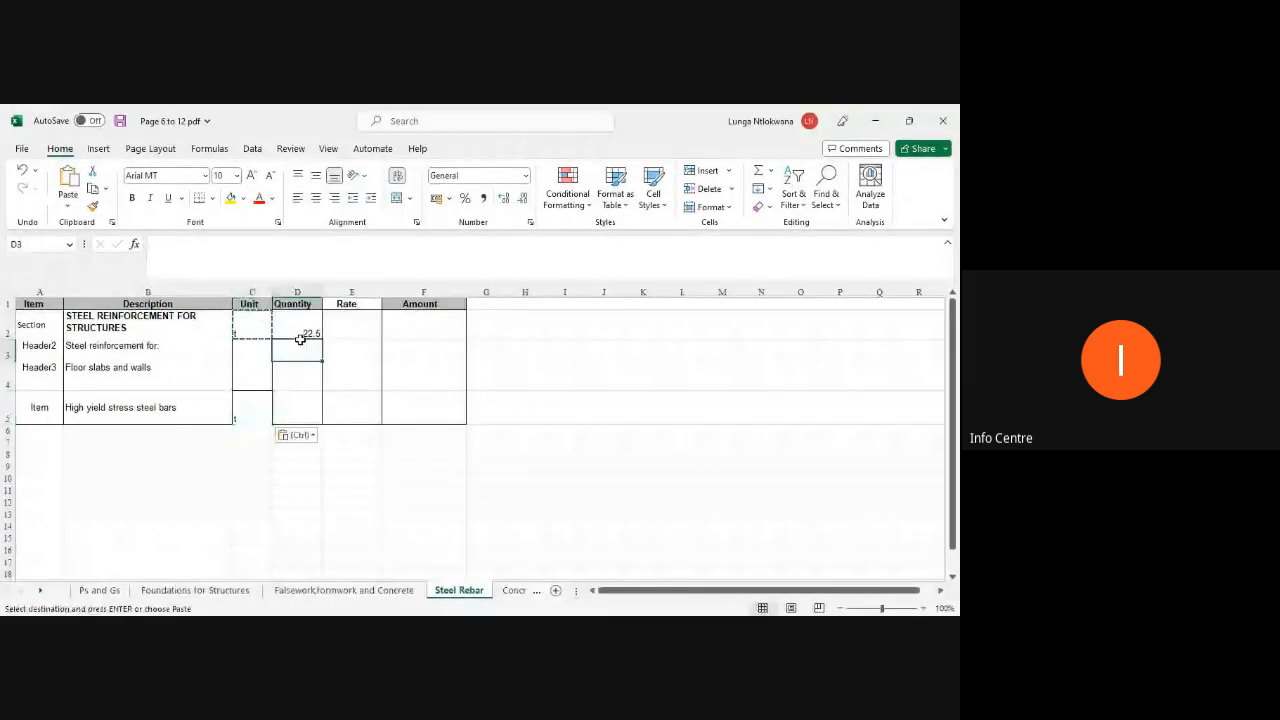
click(300, 330)
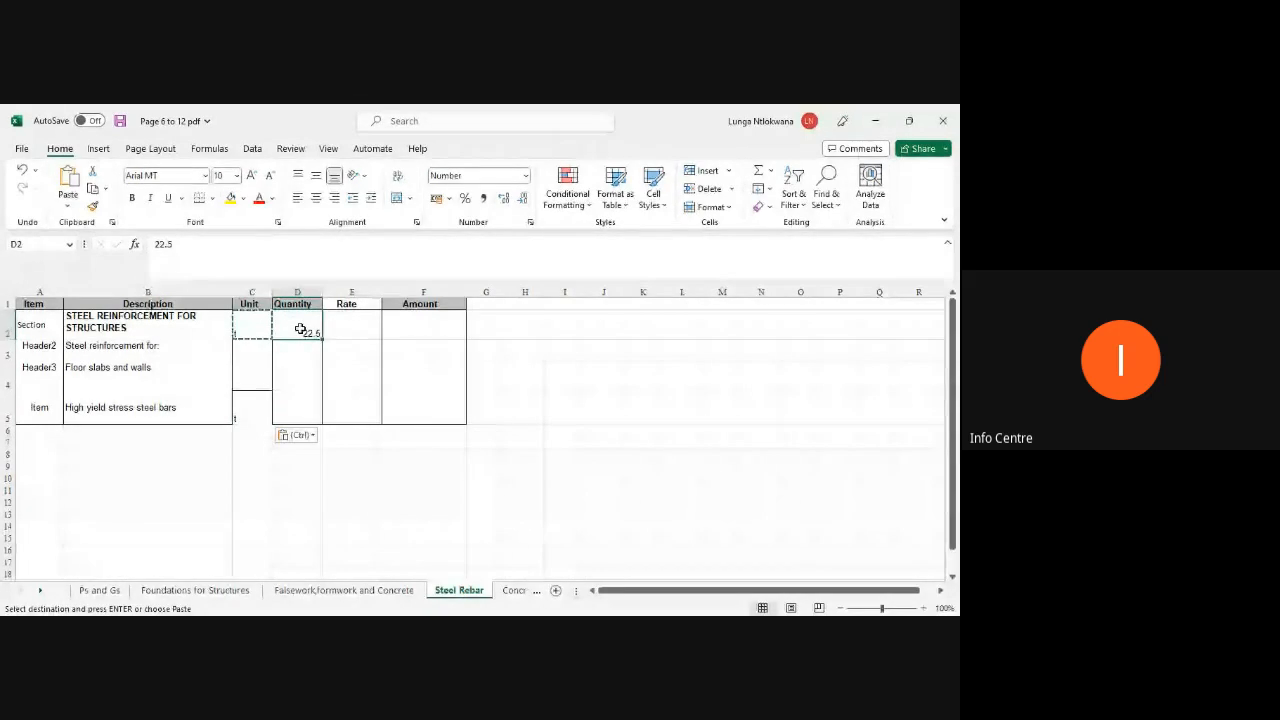
right_click(300, 330)
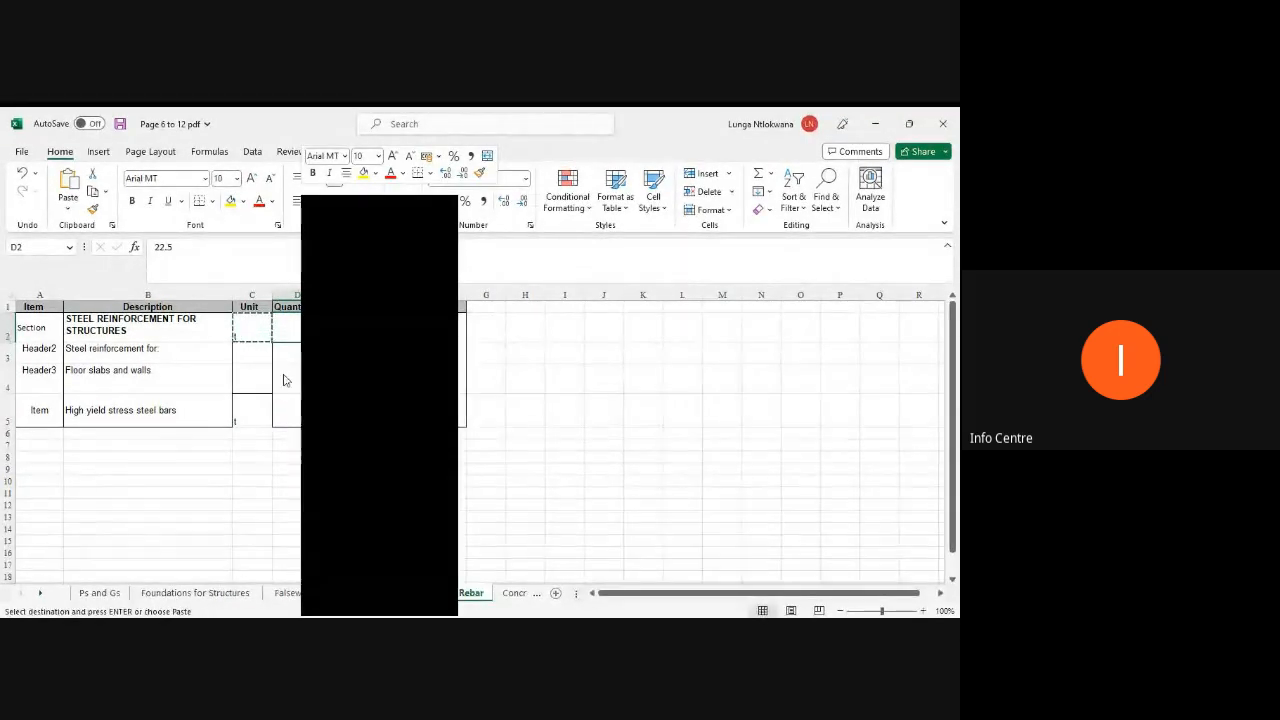
click(288, 376)
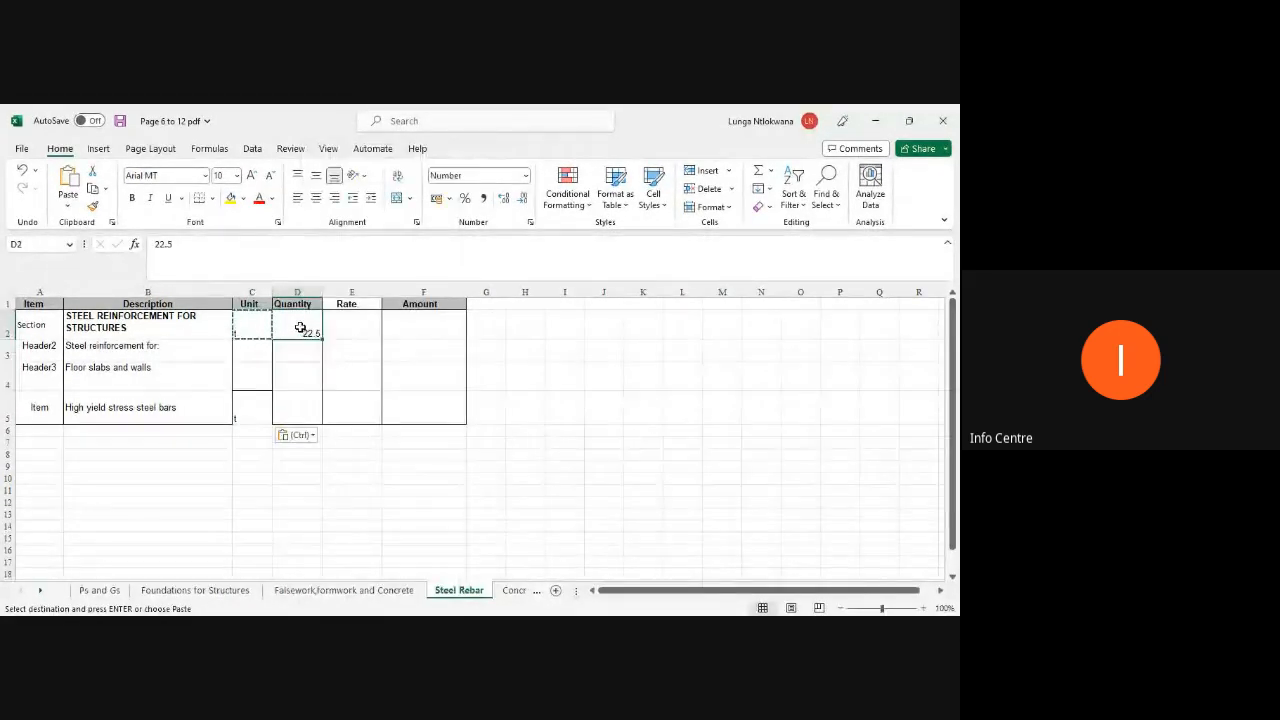
right_click(301, 332)
key(Escape)
key(Escape)
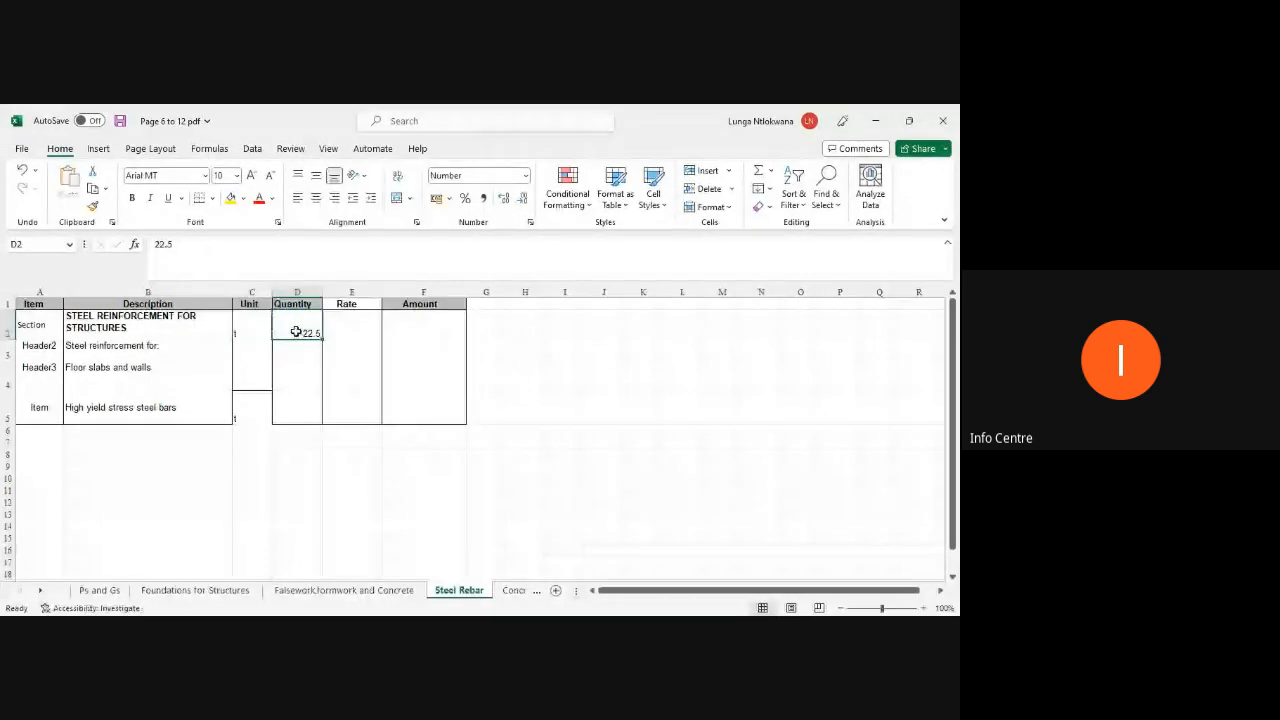
right_click(297, 328)
click(335, 250)
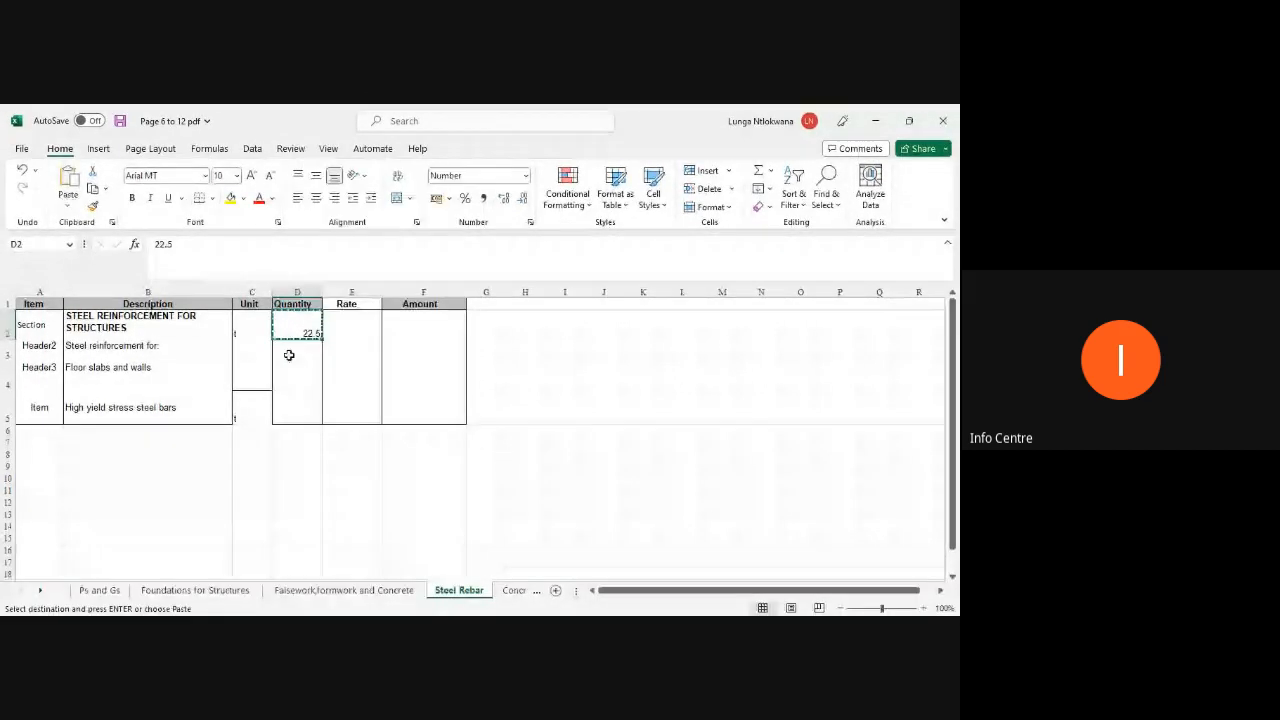
click(294, 401)
right_click(294, 401)
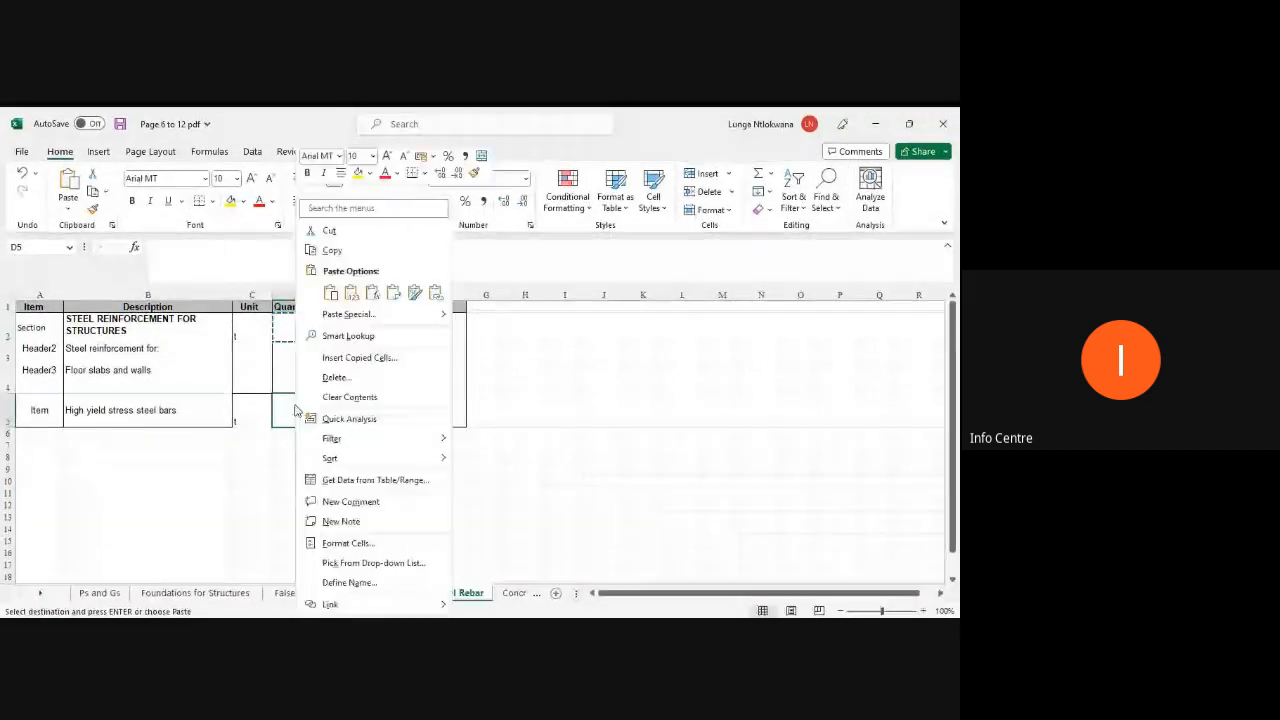
click(345, 291)
Step: Clear the original quantity and unit from the Steel Reinforcement section row
click(303, 326)
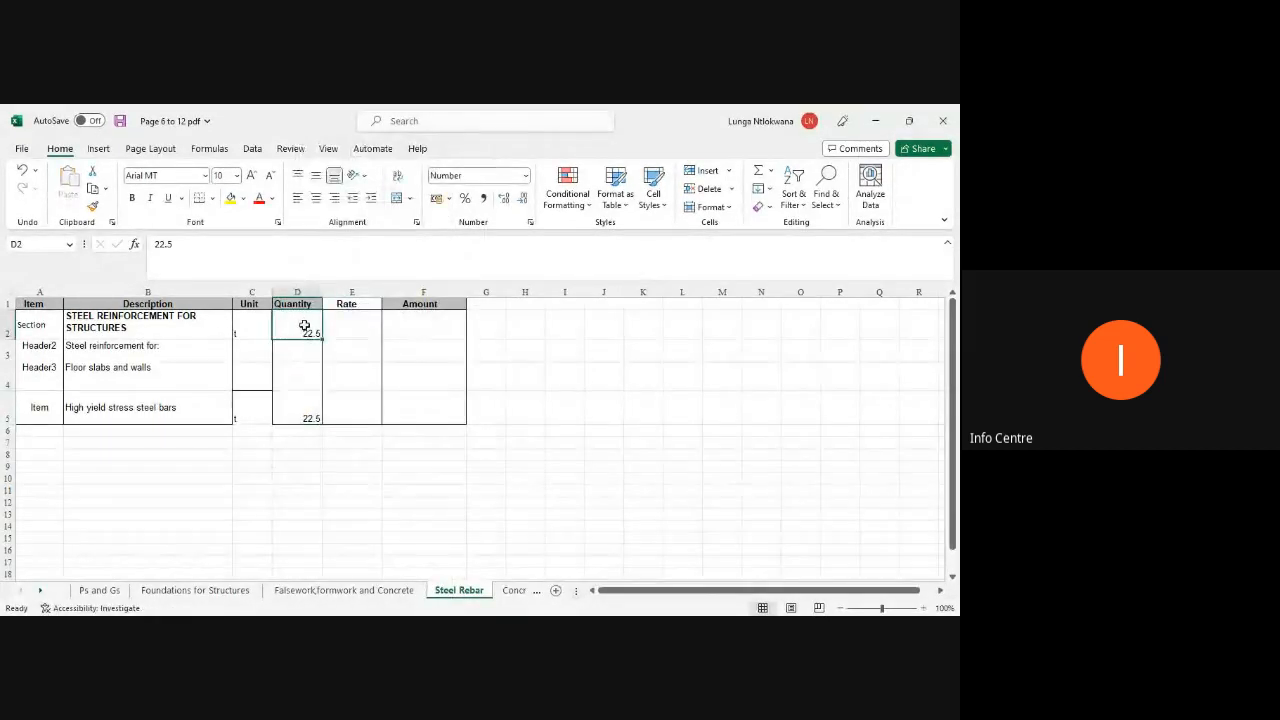
key(BackSpace)
click(263, 333)
key(BackSpace)
click(428, 453)
drag(440, 414, 50, 329)
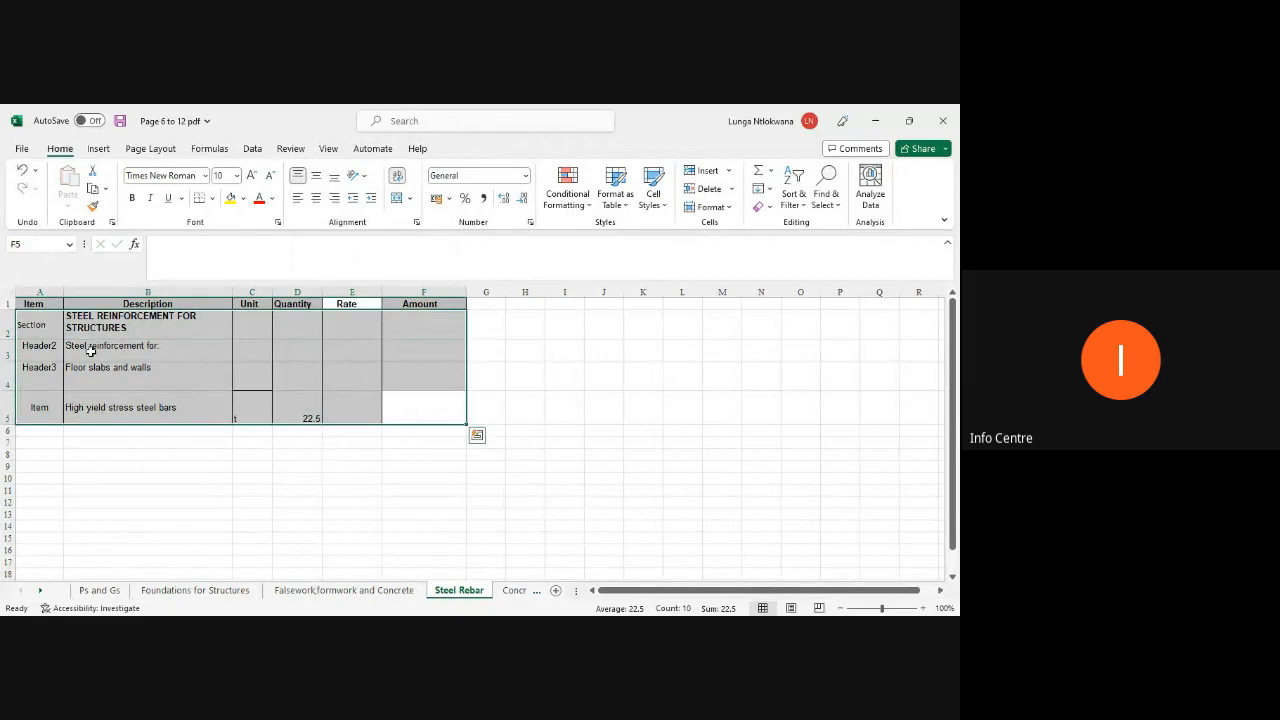
click(397, 200)
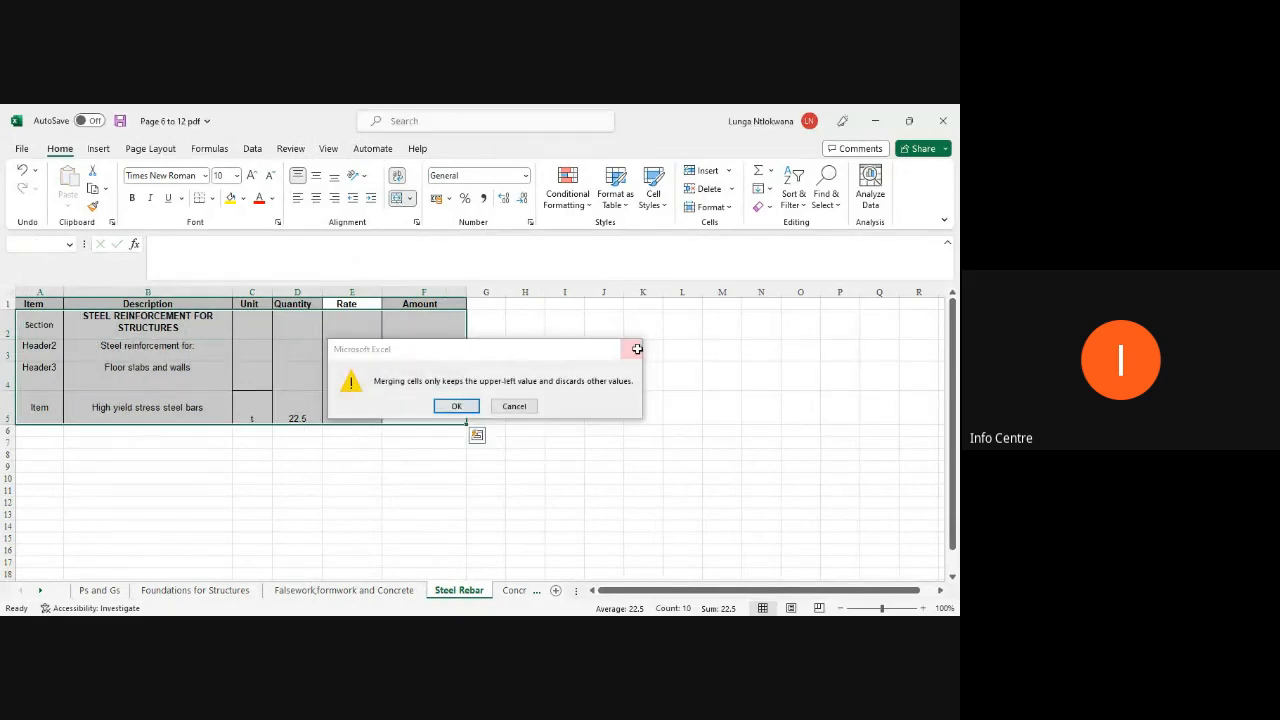
click(634, 346)
click(605, 401)
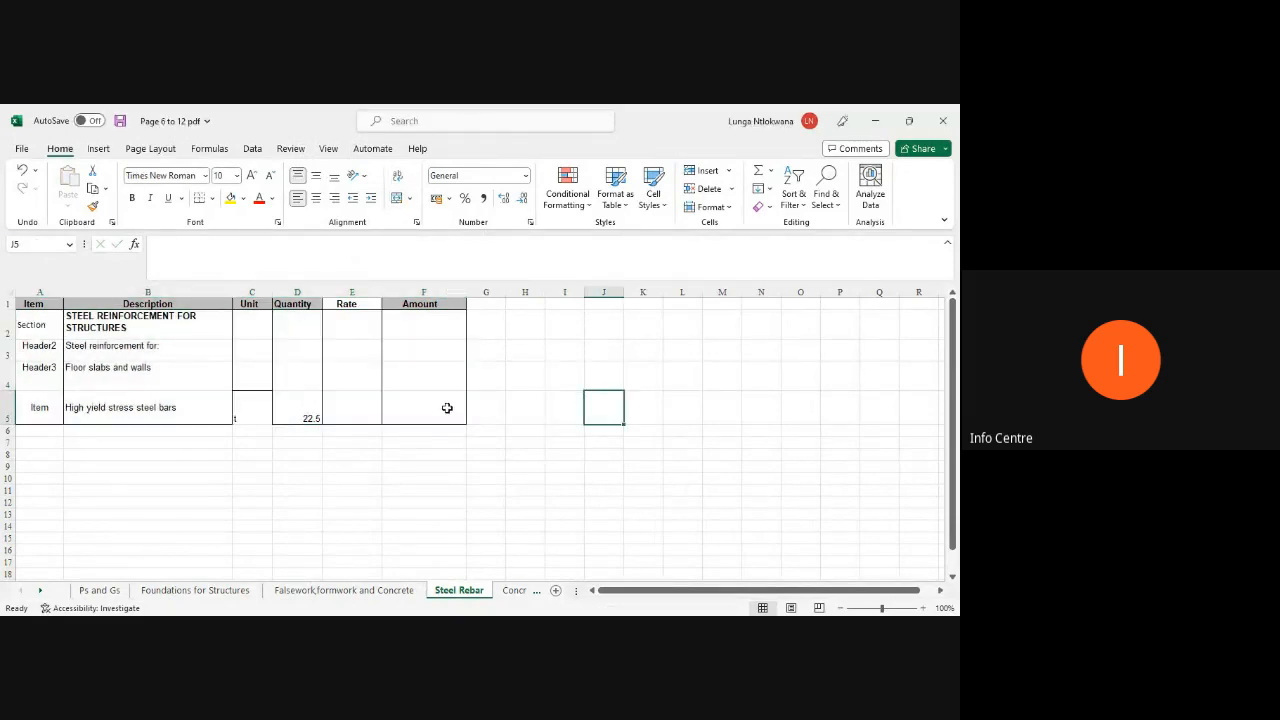
Step: Apply all borders to the Steel Rebar table and save the workbook
drag(443, 408, 28, 324)
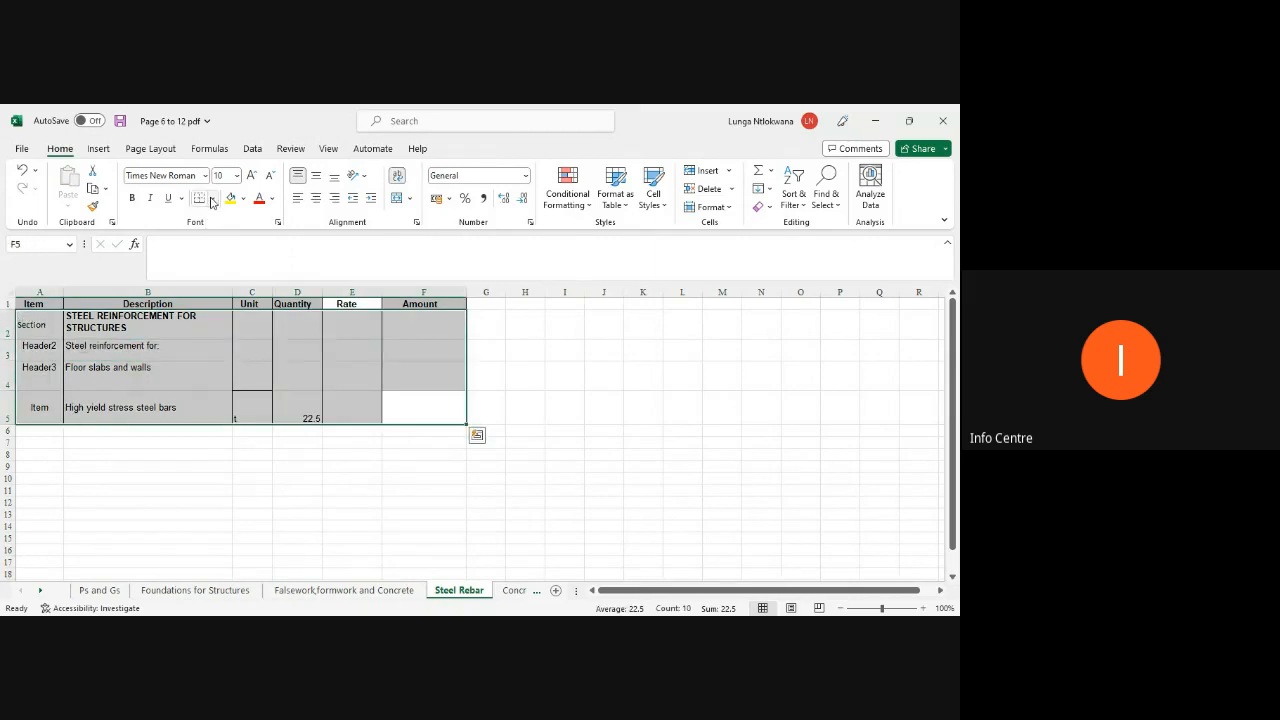
click(211, 198)
click(210, 340)
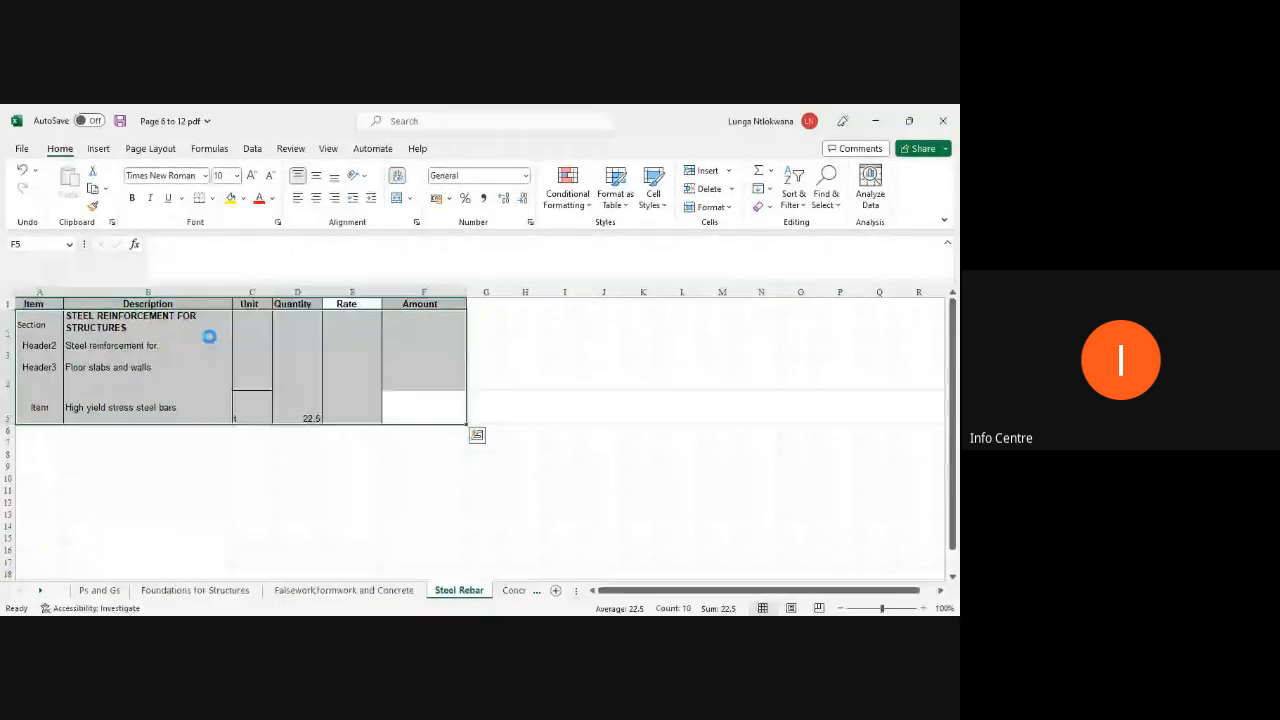
click(577, 420)
key(ctrl+s)
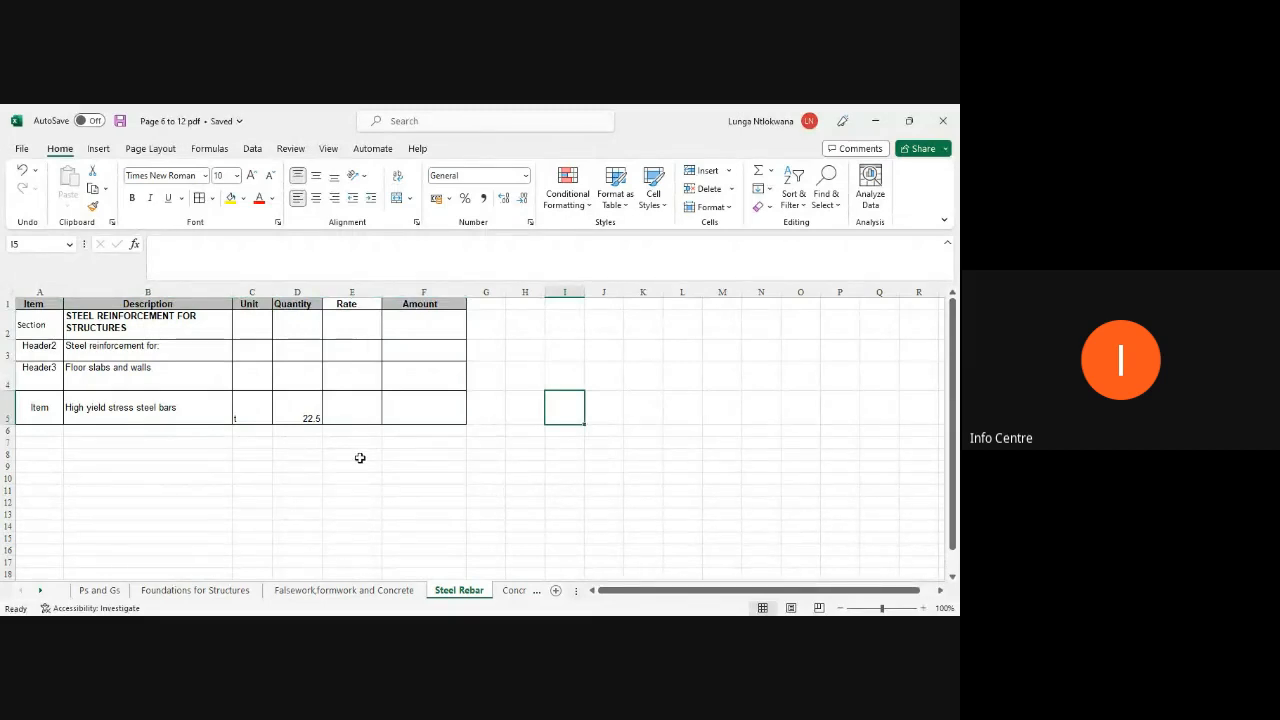
Step: Apply all borders to the whole Falsework, formwork and Concrete table
click(387, 590)
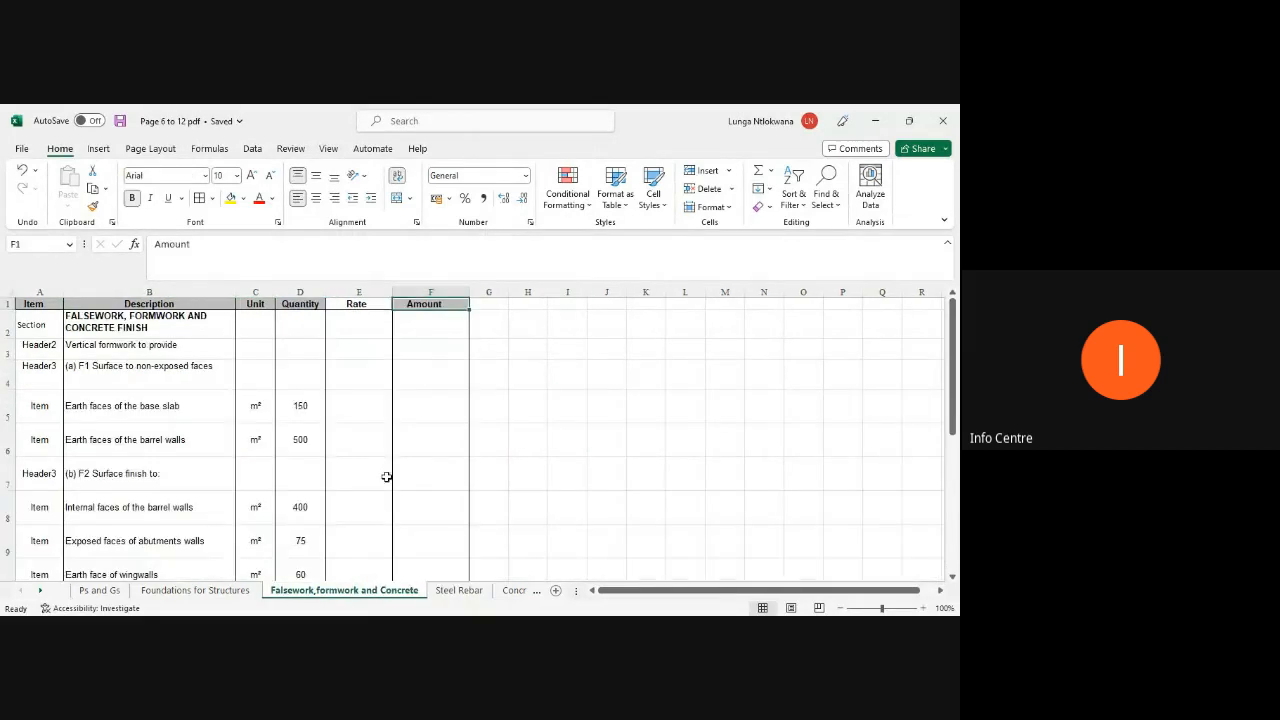
scroll(388, 481, down, 3)
scroll(388, 481, down, 2)
scroll(389, 483, up, 1)
drag(428, 457, 42, 325)
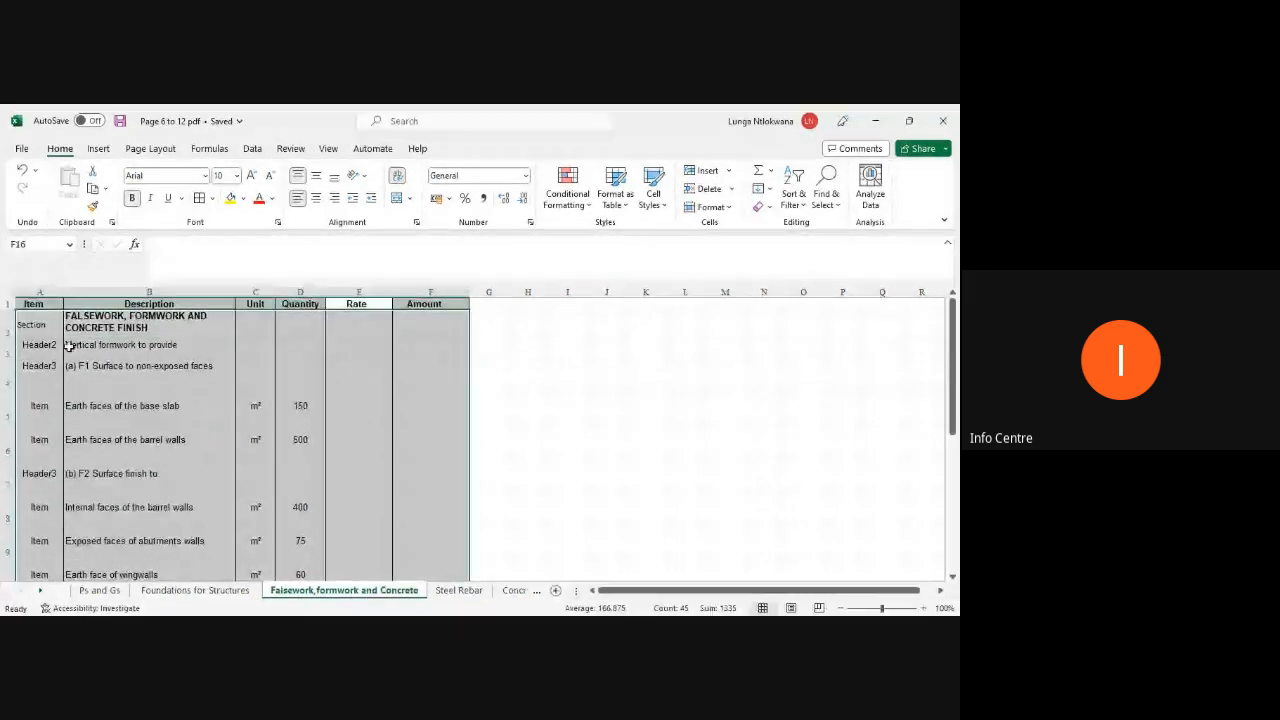
click(199, 201)
scroll(511, 496, down, 2)
scroll(511, 496, down, 2)
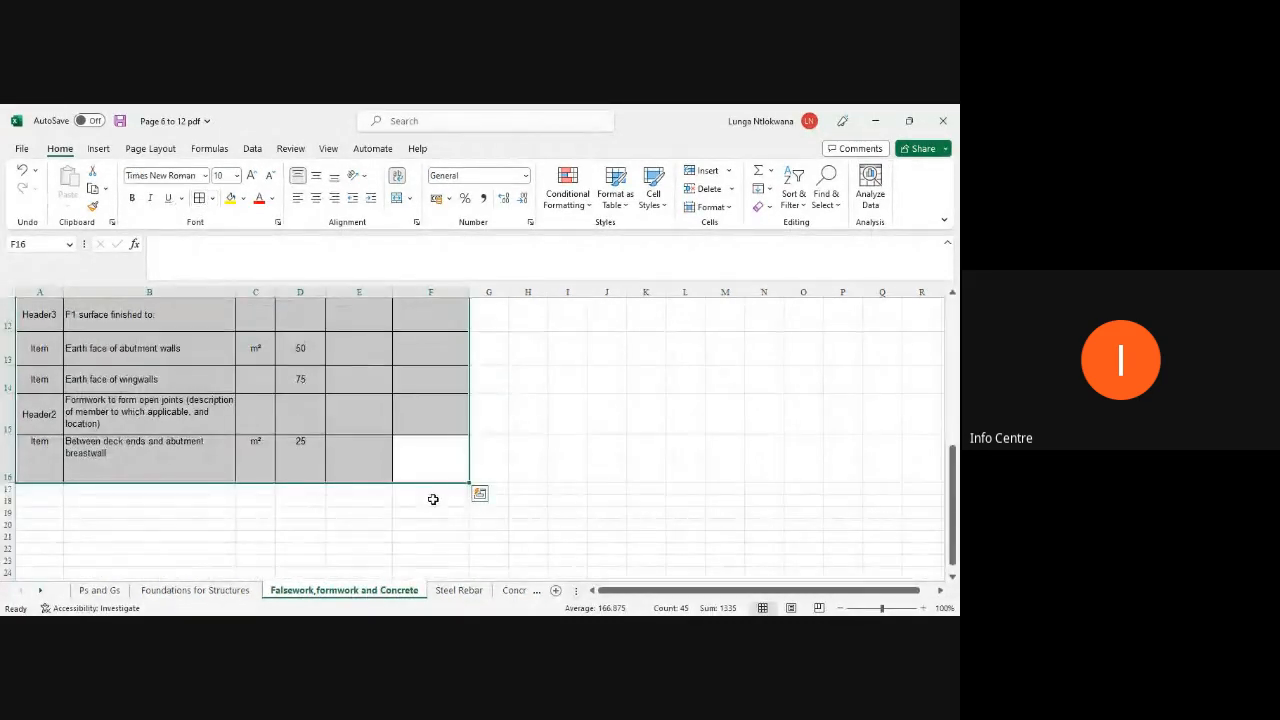
Step: Select and inspect the whole Foundations for Structures table
scroll(432, 498, up, 1)
scroll(432, 498, up, 3)
click(195, 590)
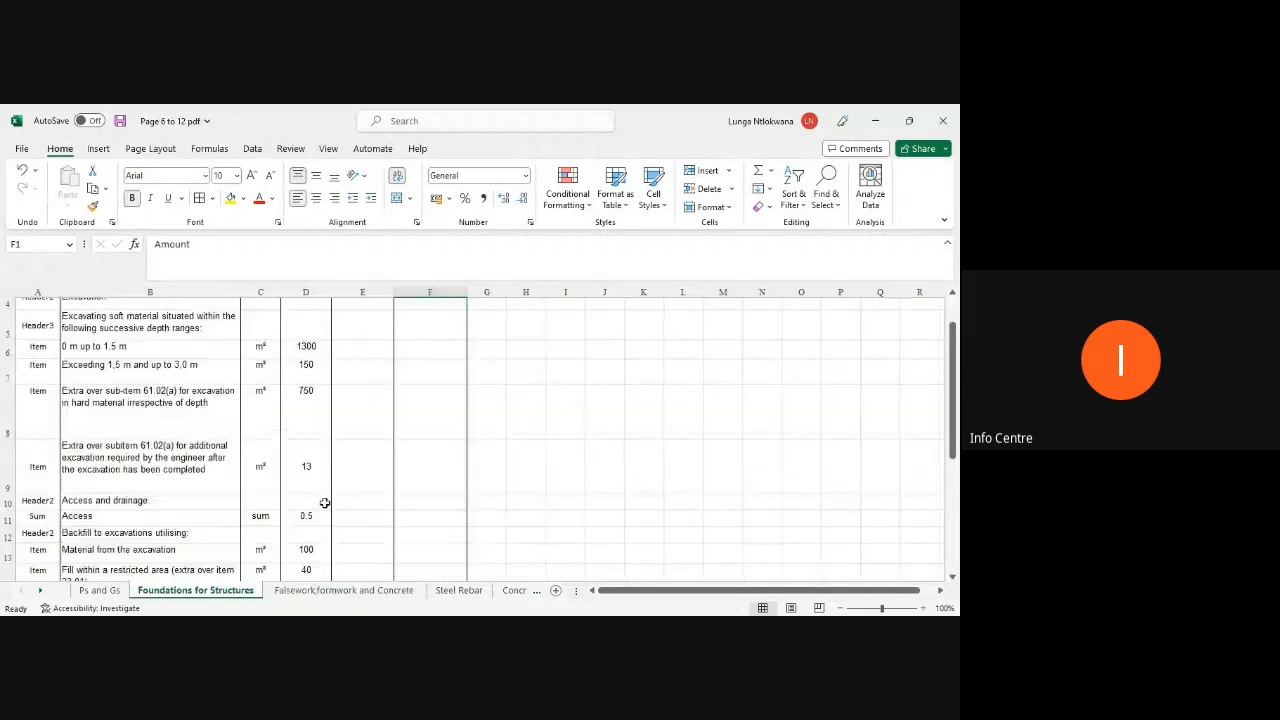
scroll(367, 531, down, 2)
drag(448, 550, 179, 236)
scroll(458, 439, down, 4)
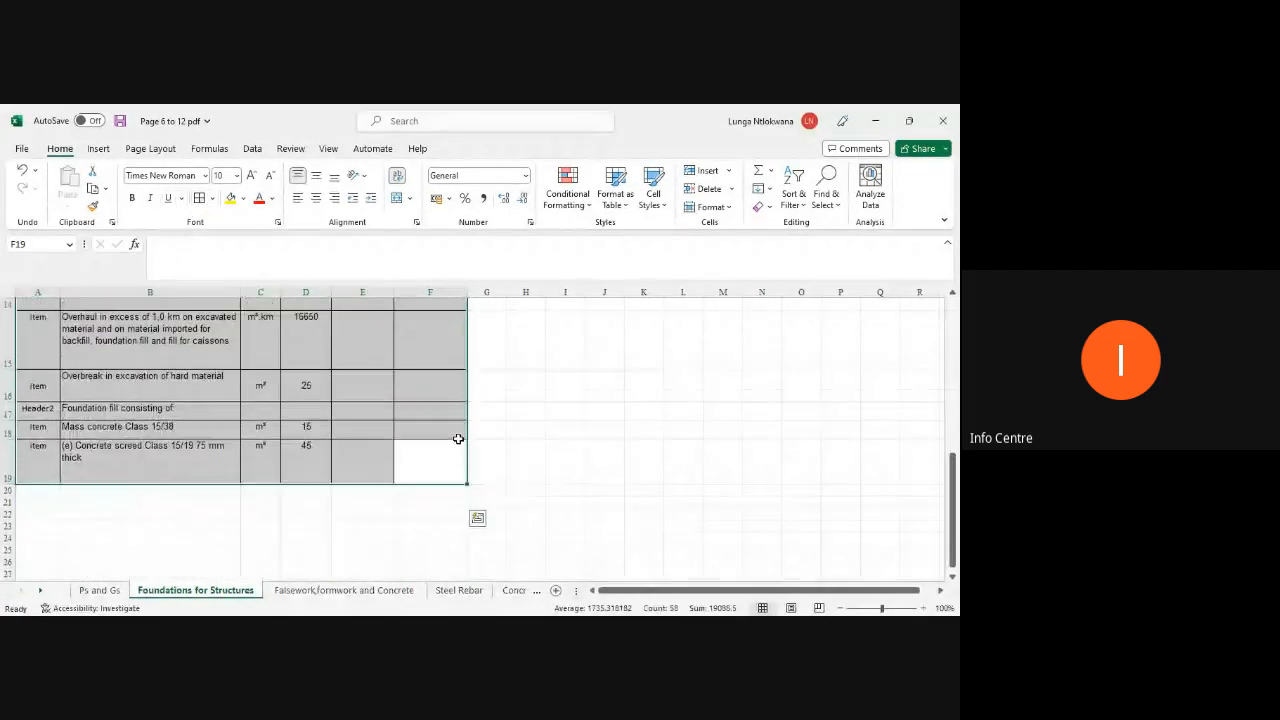
scroll(458, 439, up, 1)
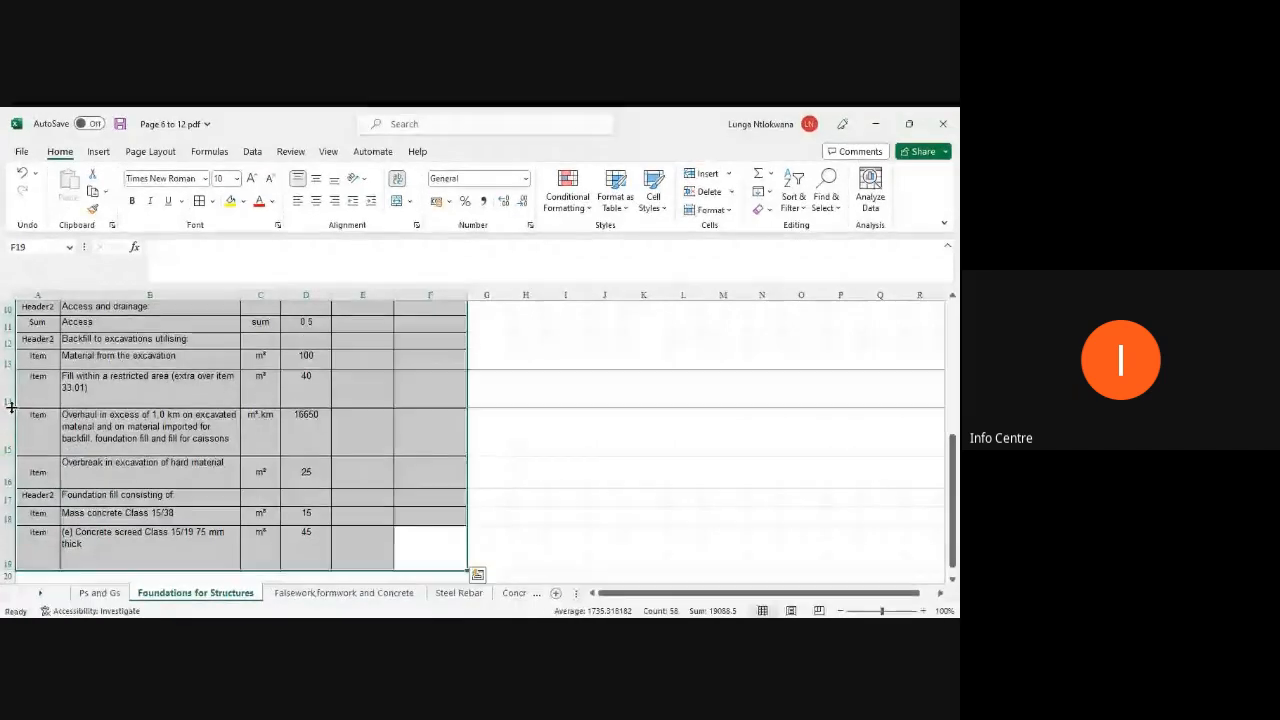
scroll(144, 540, up, 1)
Step: Apply all borders to the whole Ps and Gs table
click(113, 592)
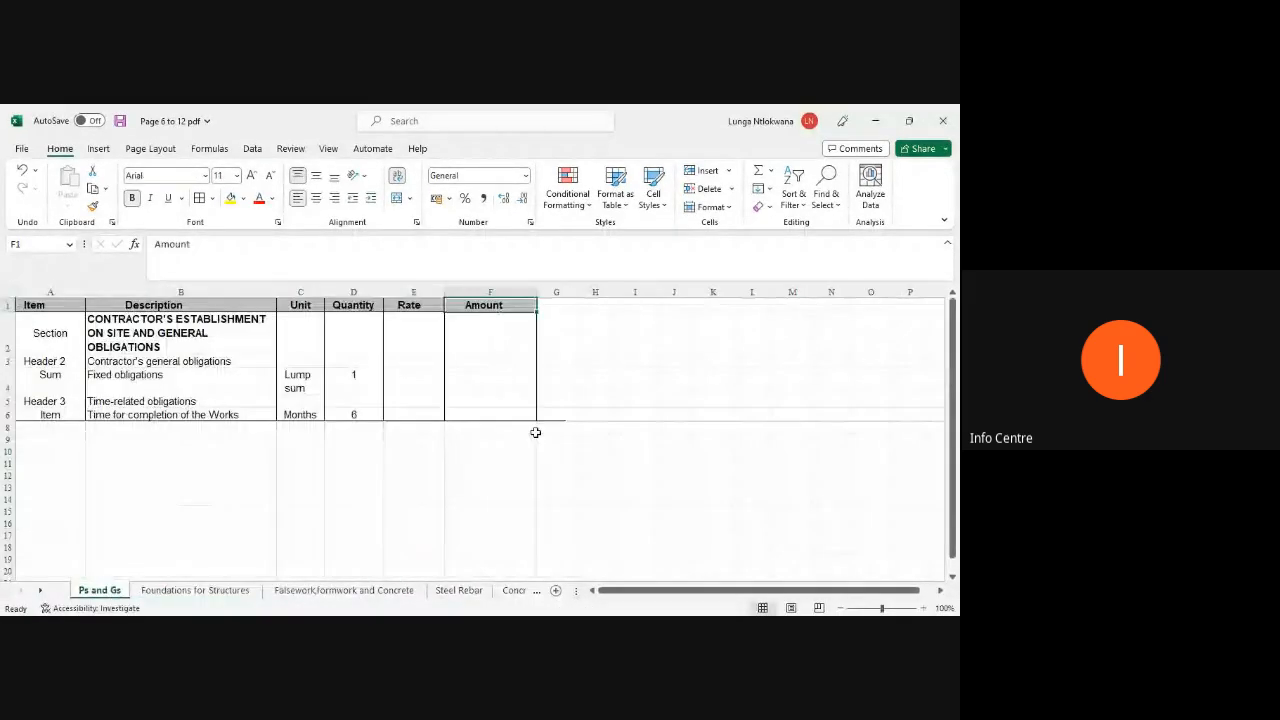
key(ctrl+a)
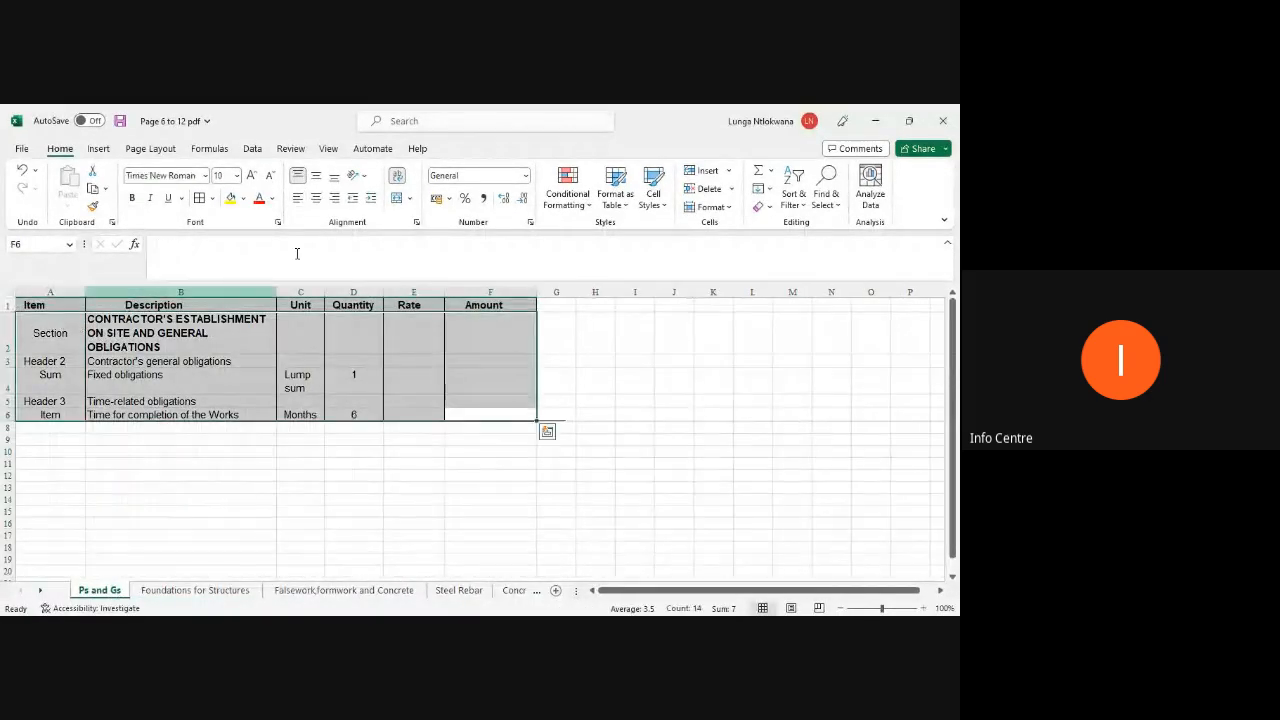
click(199, 198)
click(240, 440)
Step: Browse the sheets and inspect the unit and quantity cells of the Steel Rebar item row
click(231, 588)
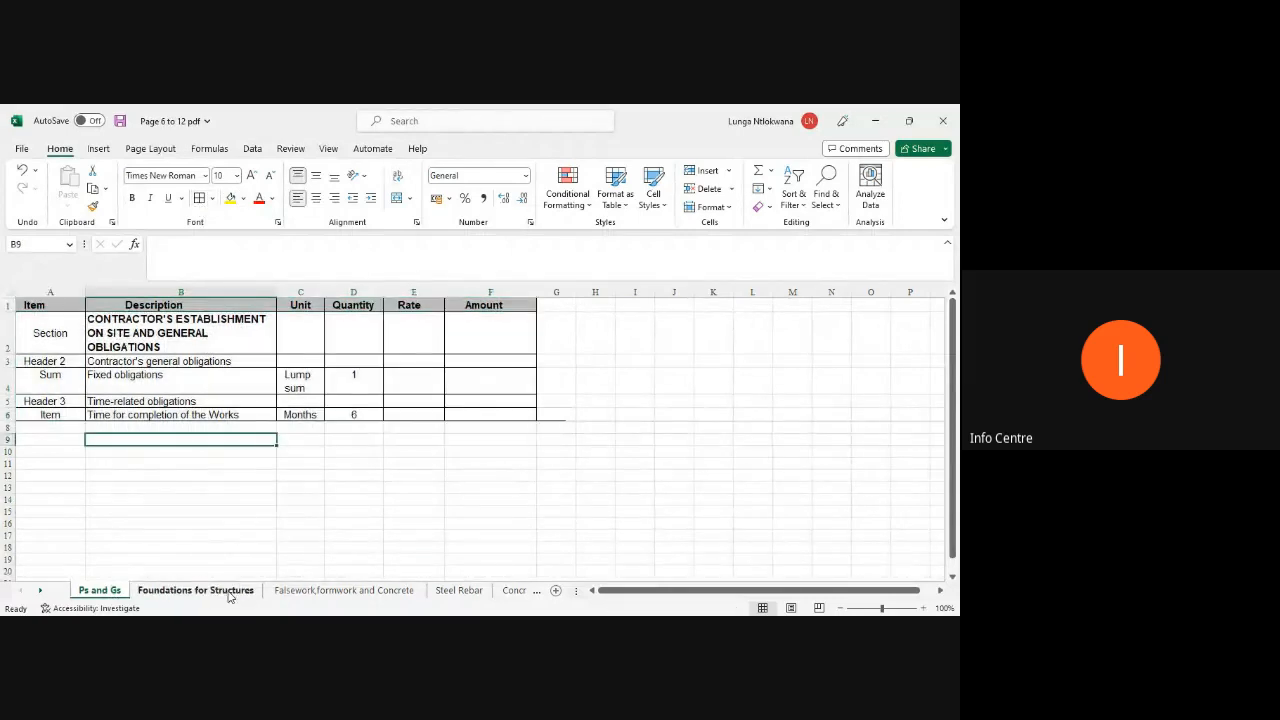
scroll(374, 491, up, 5)
click(343, 590)
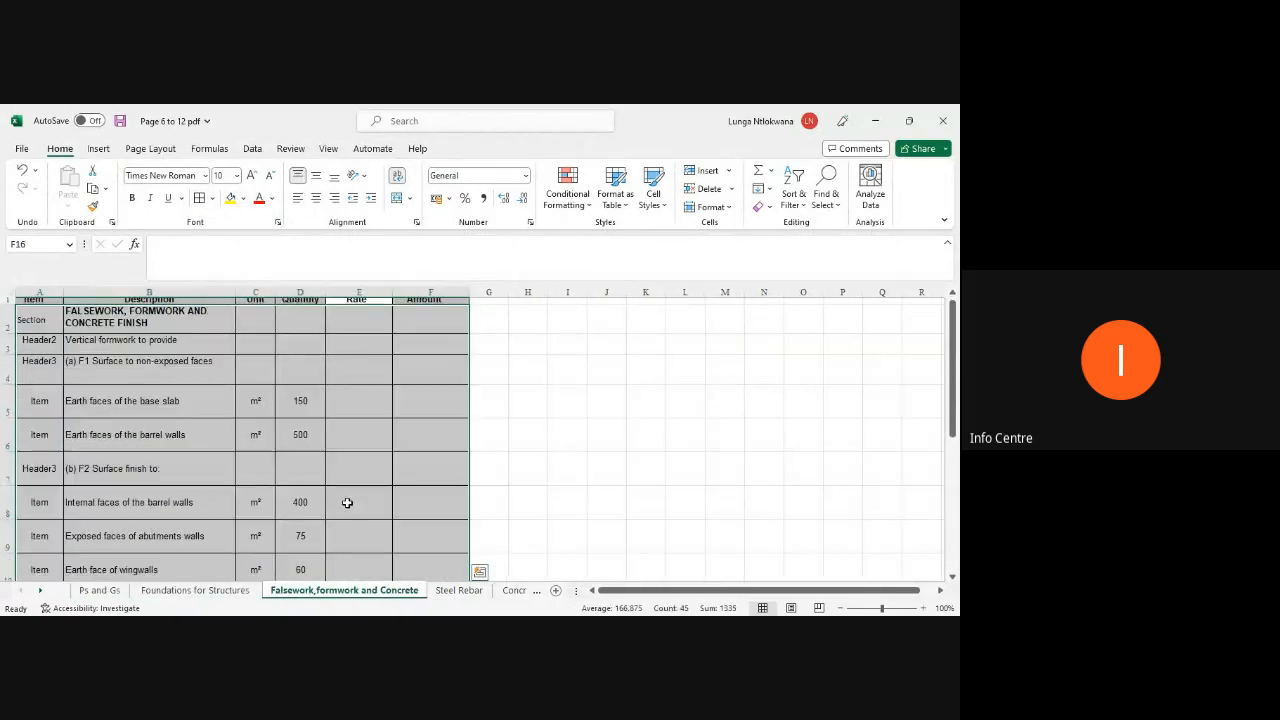
click(455, 590)
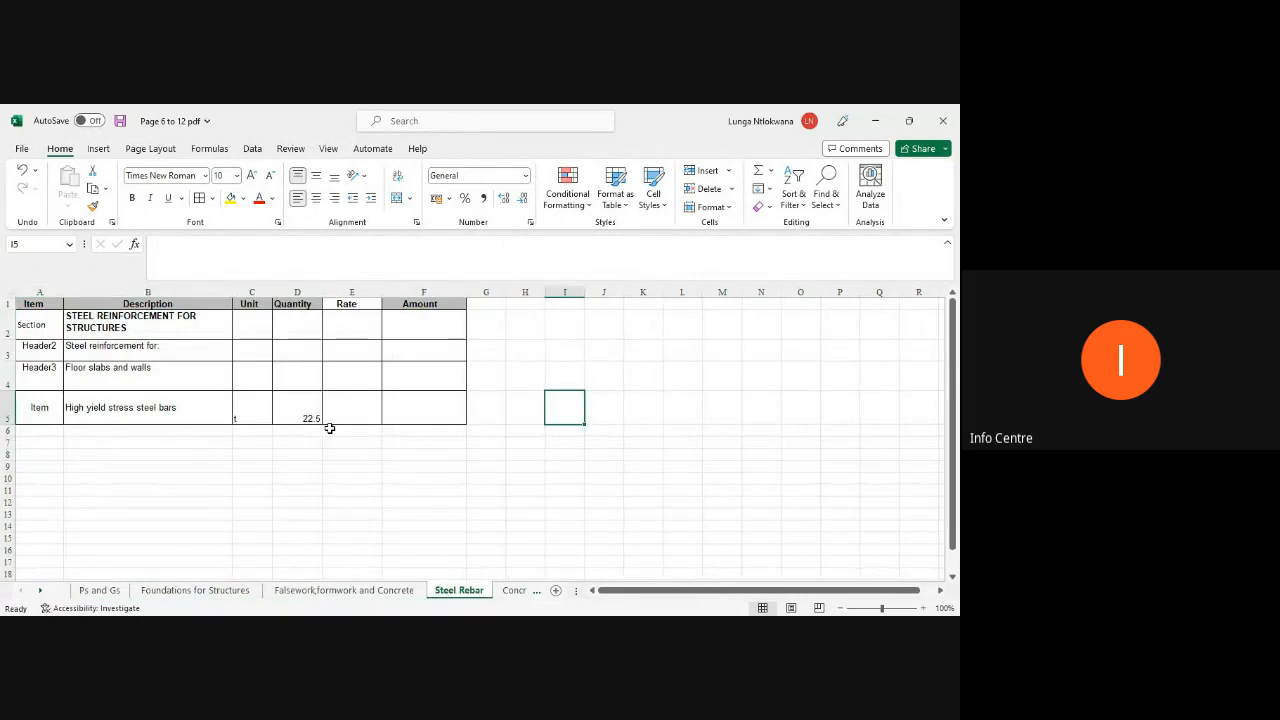
click(250, 413)
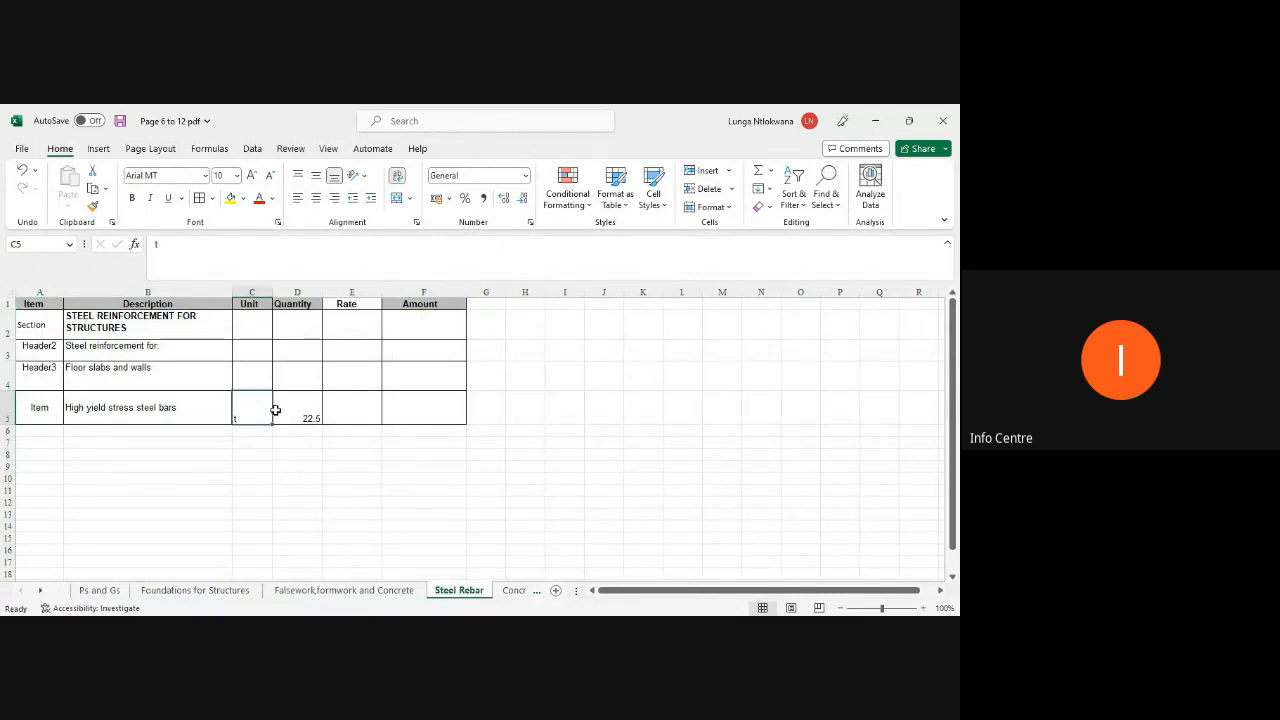
click(285, 412)
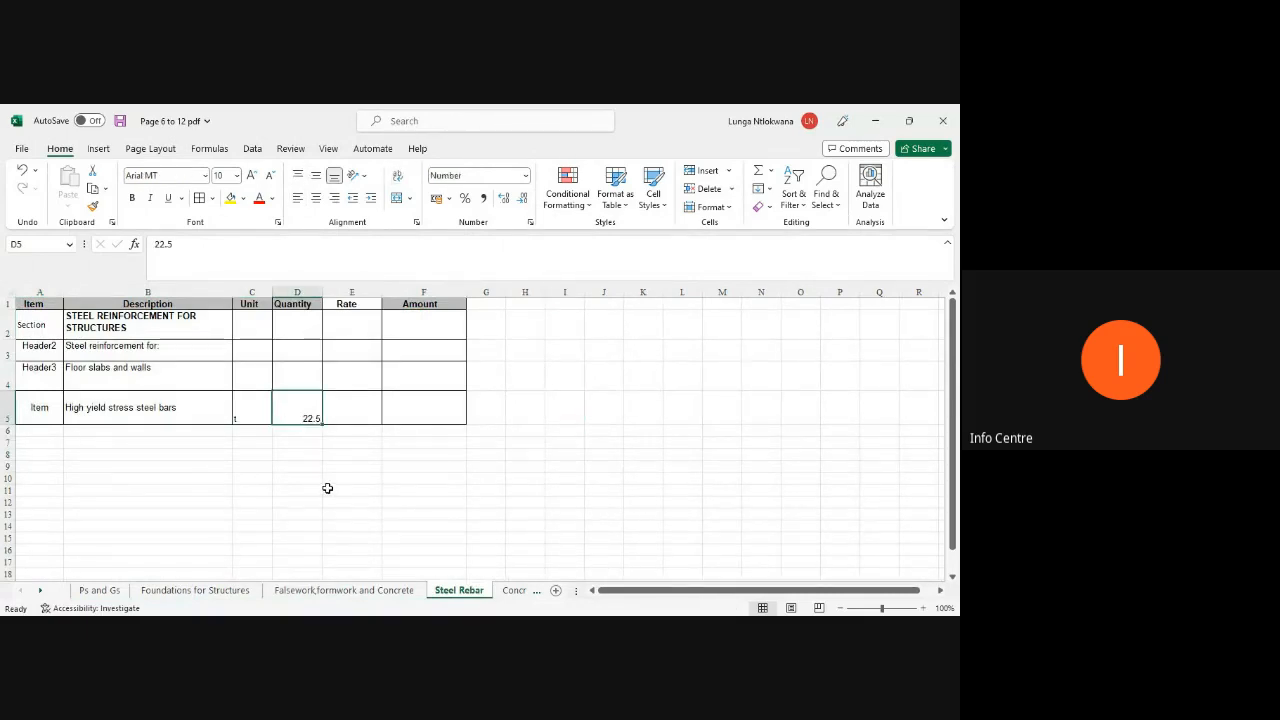
click(42, 592)
click(42, 592)
click(42, 592)
Step: Apply all borders to the whole Concrete for Structures table
click(194, 590)
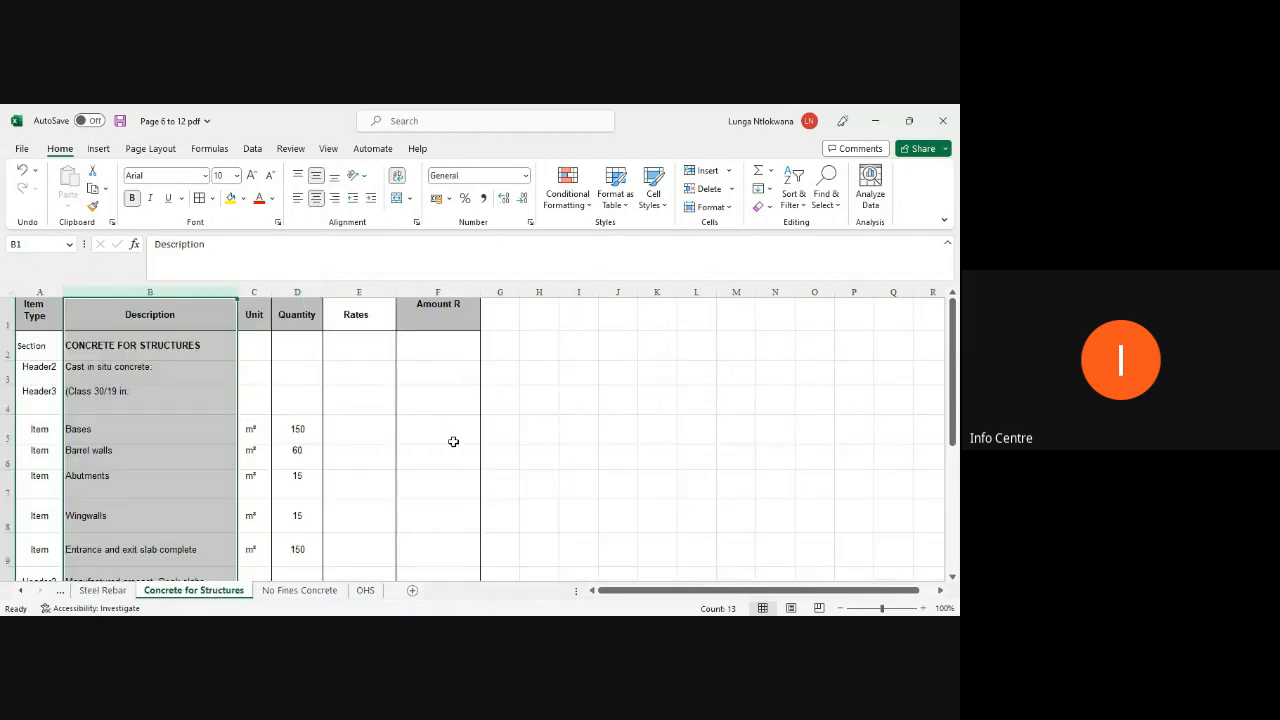
scroll(436, 468, down, 3)
drag(450, 510, 38, 347)
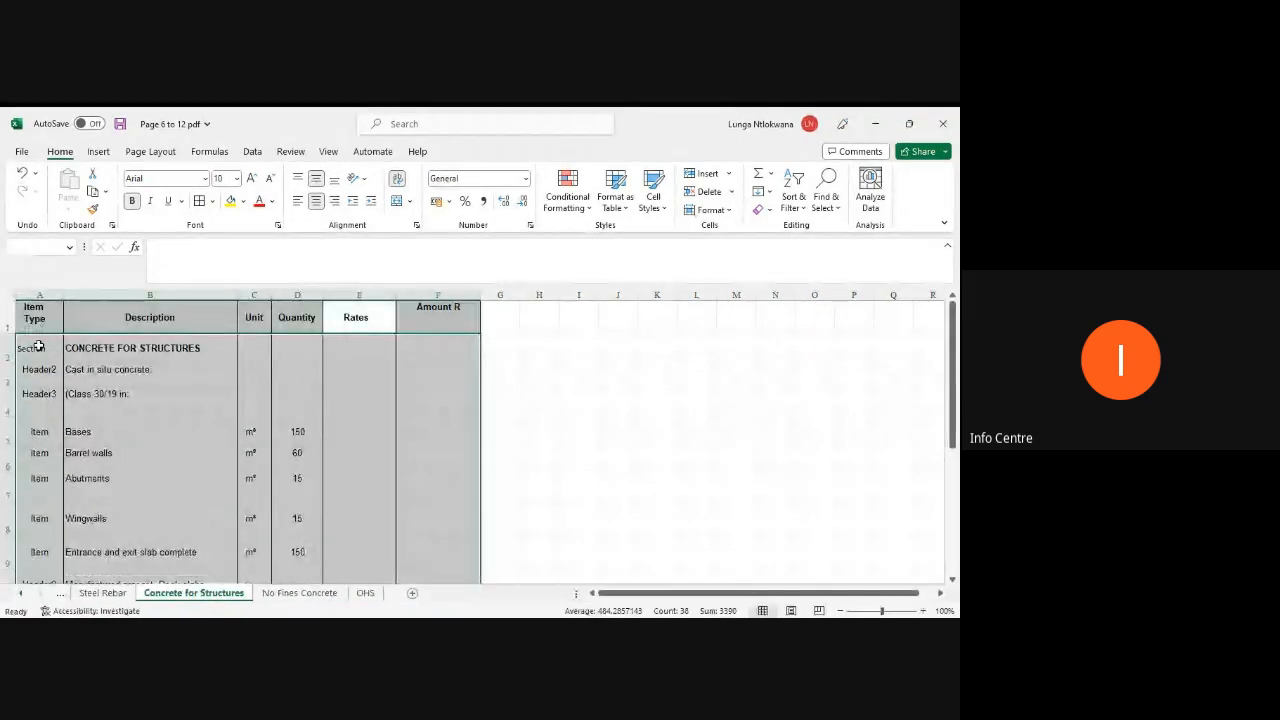
click(355, 452)
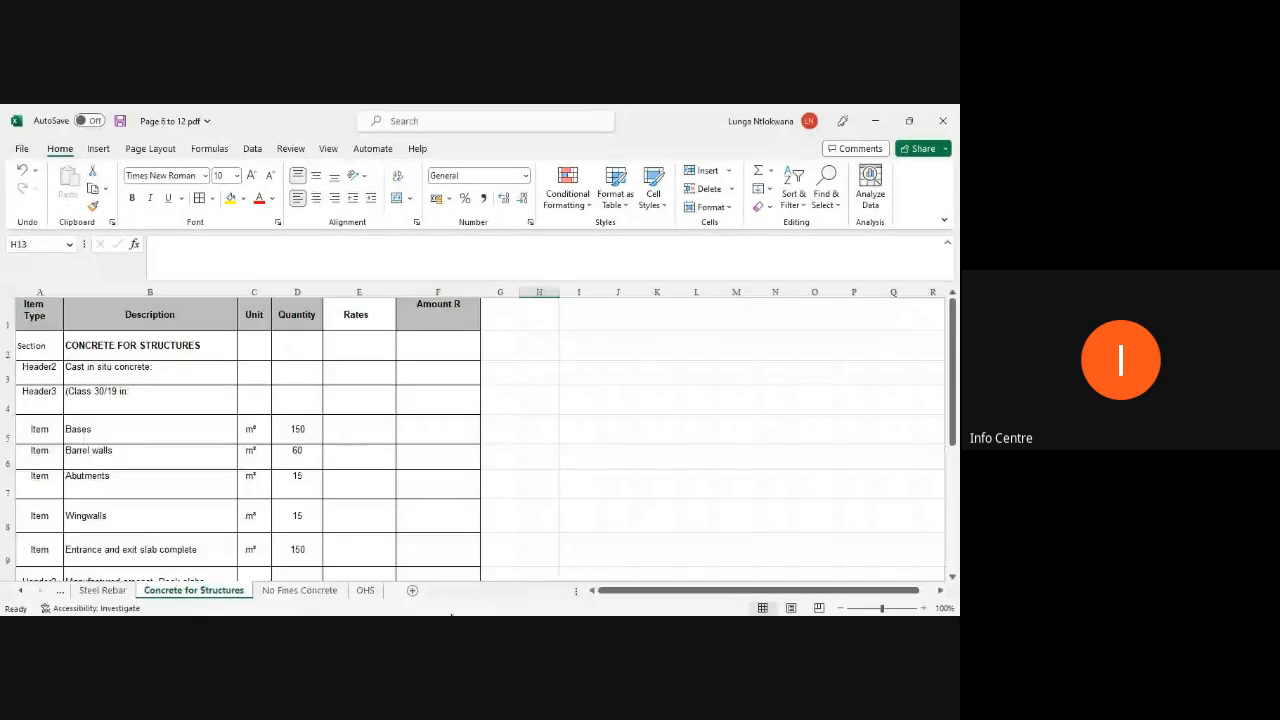
Step: Apply all borders to the whole No Fines Concrete table
click(300, 592)
drag(443, 463, 52, 340)
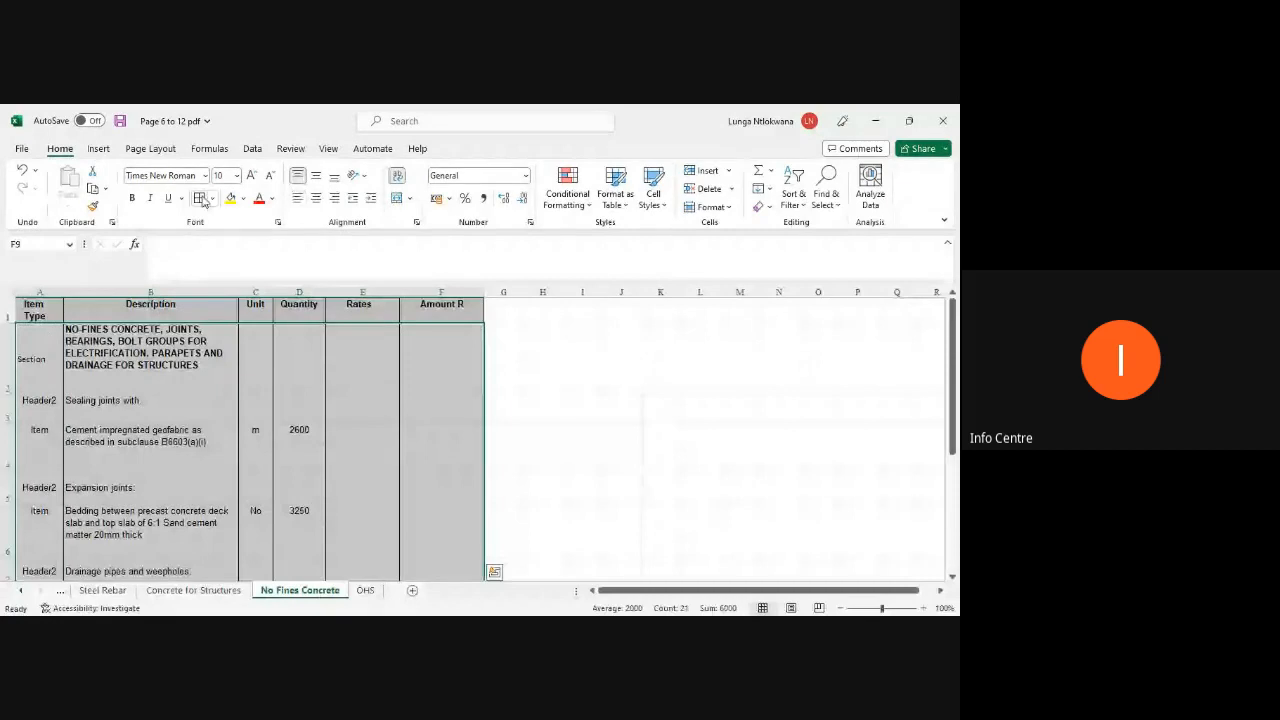
click(200, 201)
scroll(403, 443, down, 2)
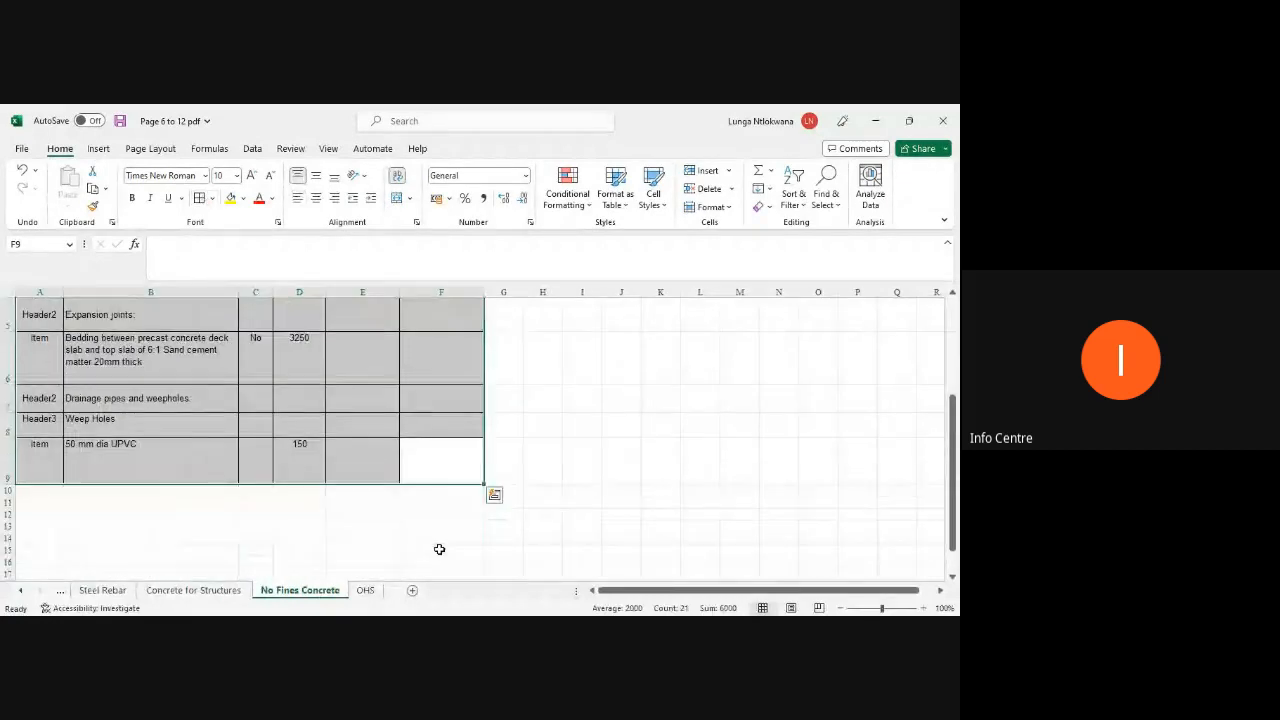
Step: Apply all borders to the whole OHS table
click(365, 590)
scroll(390, 470, down, 2)
drag(429, 520, 38, 300)
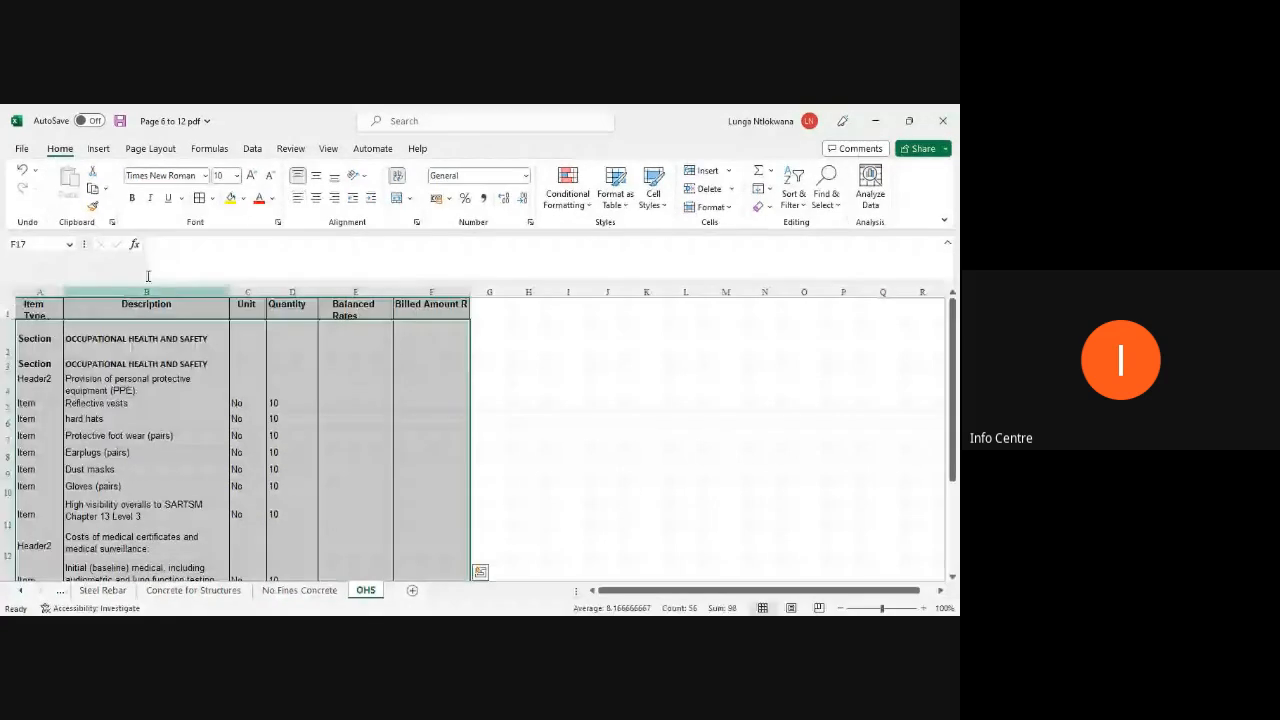
click(200, 201)
scroll(250, 450, down, 4)
Step: Rename the Concrete for Structures column headers to Item, Rate and Amount, and reduce the header row height
click(103, 590)
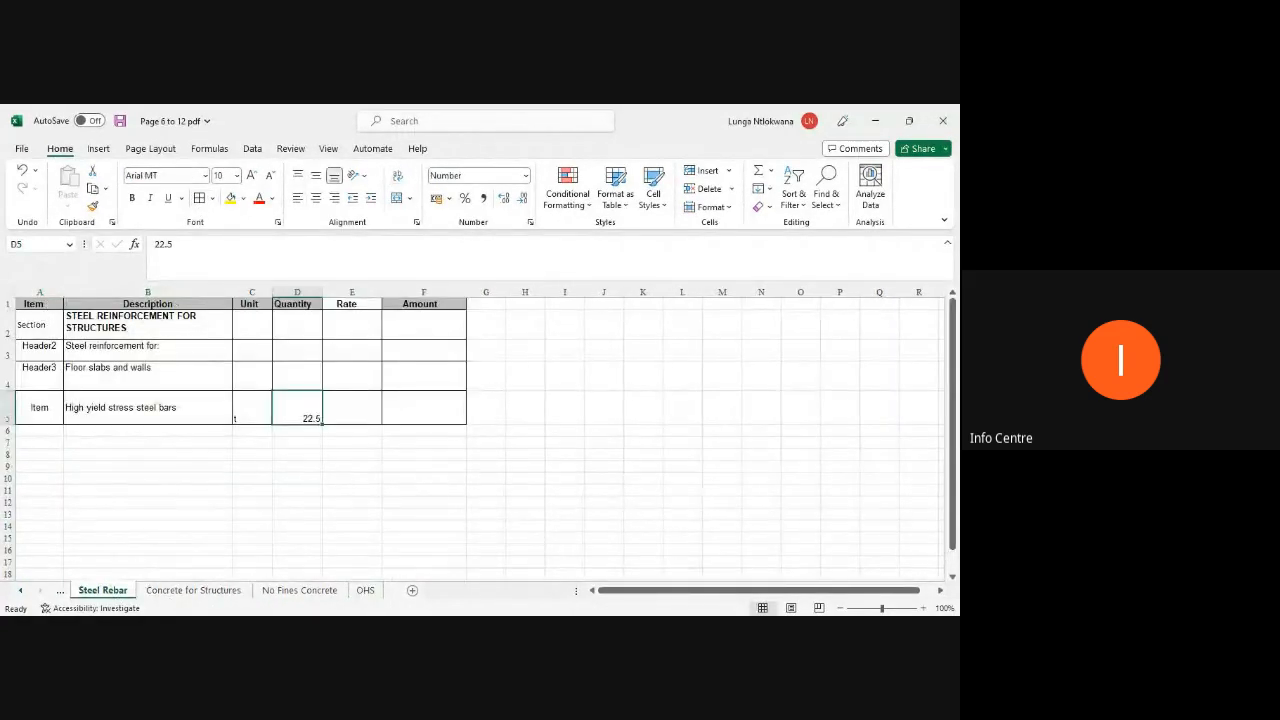
click(205, 592)
click(31, 310)
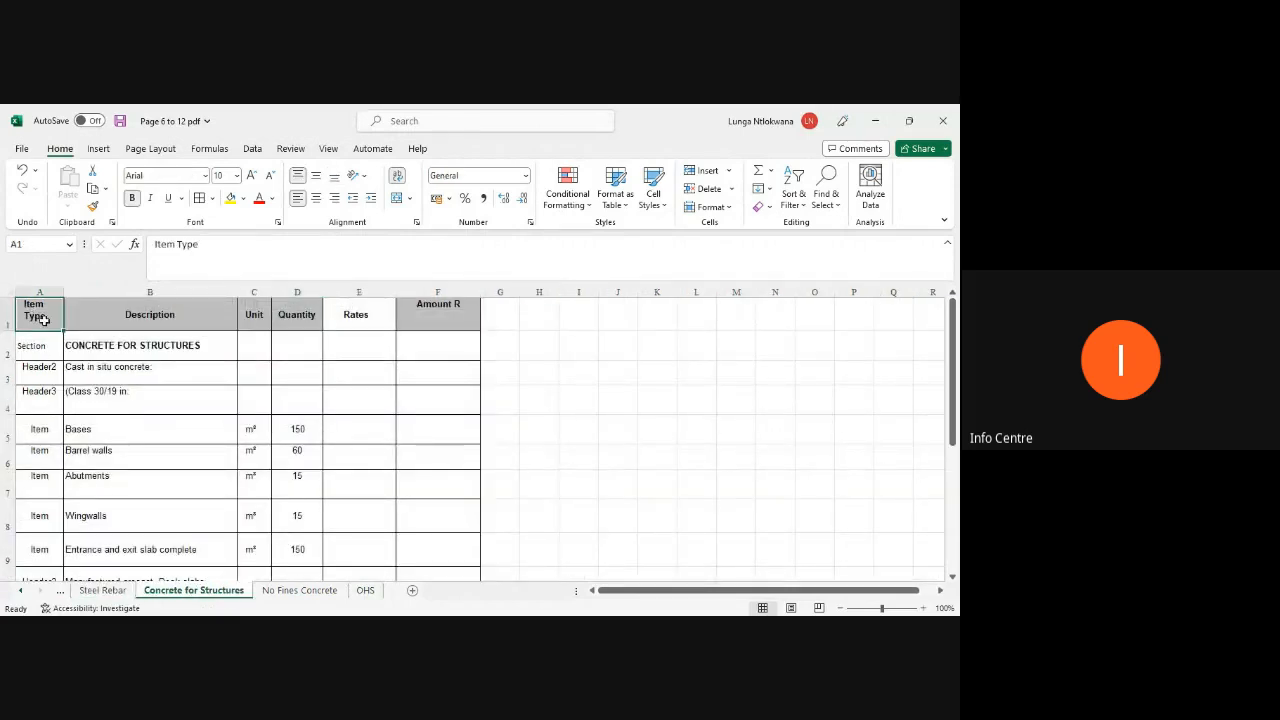
text(Item)
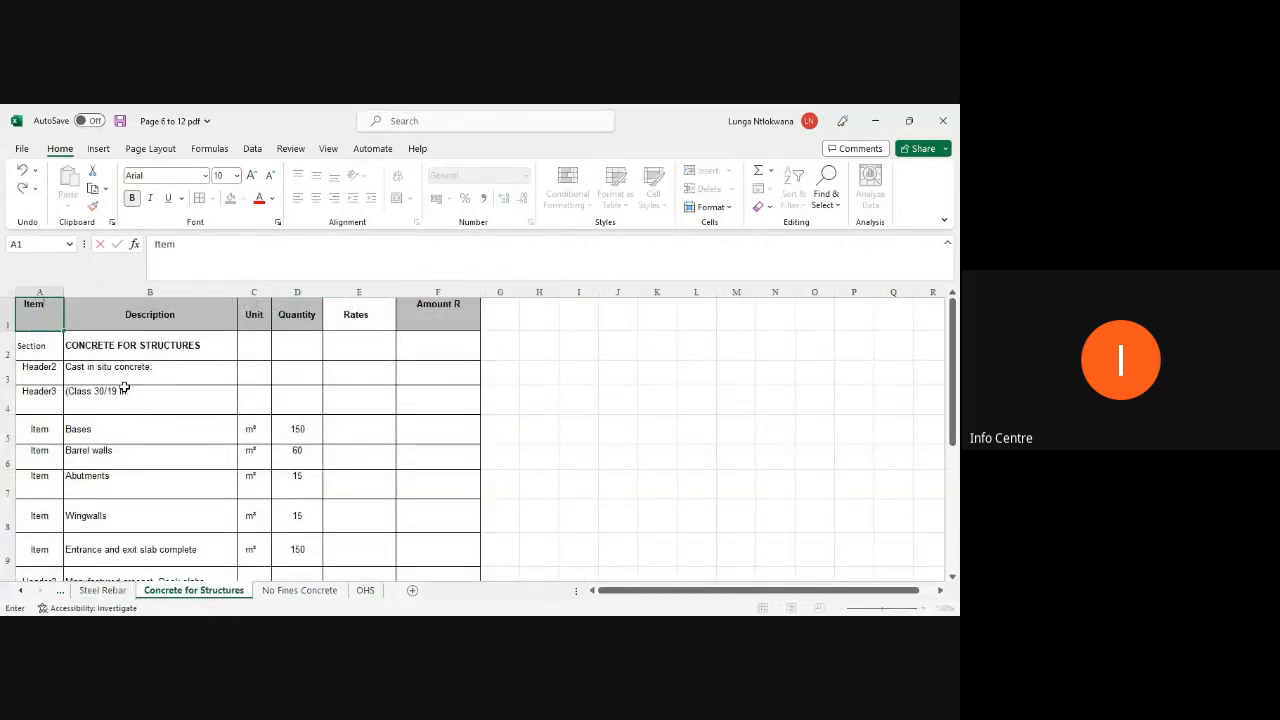
key(Tab)
key(Tab)
key(Tab)
key(Tab)
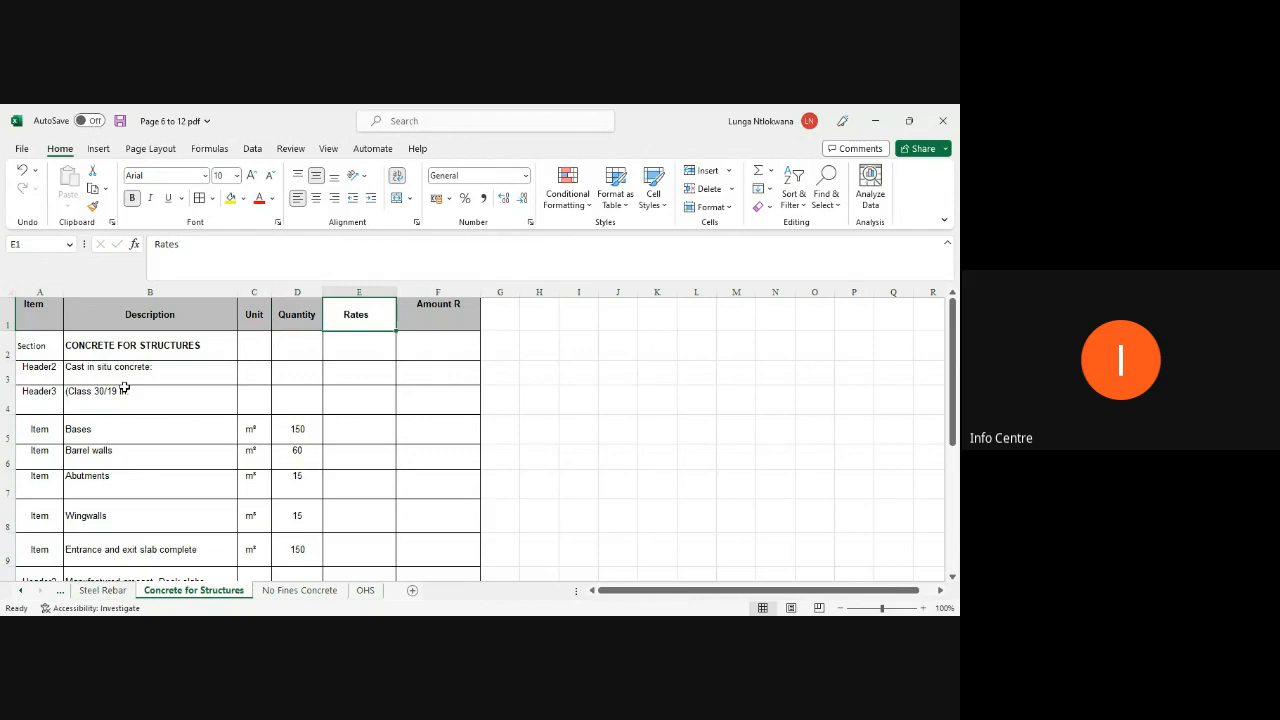
text(Rate)
key(Tab)
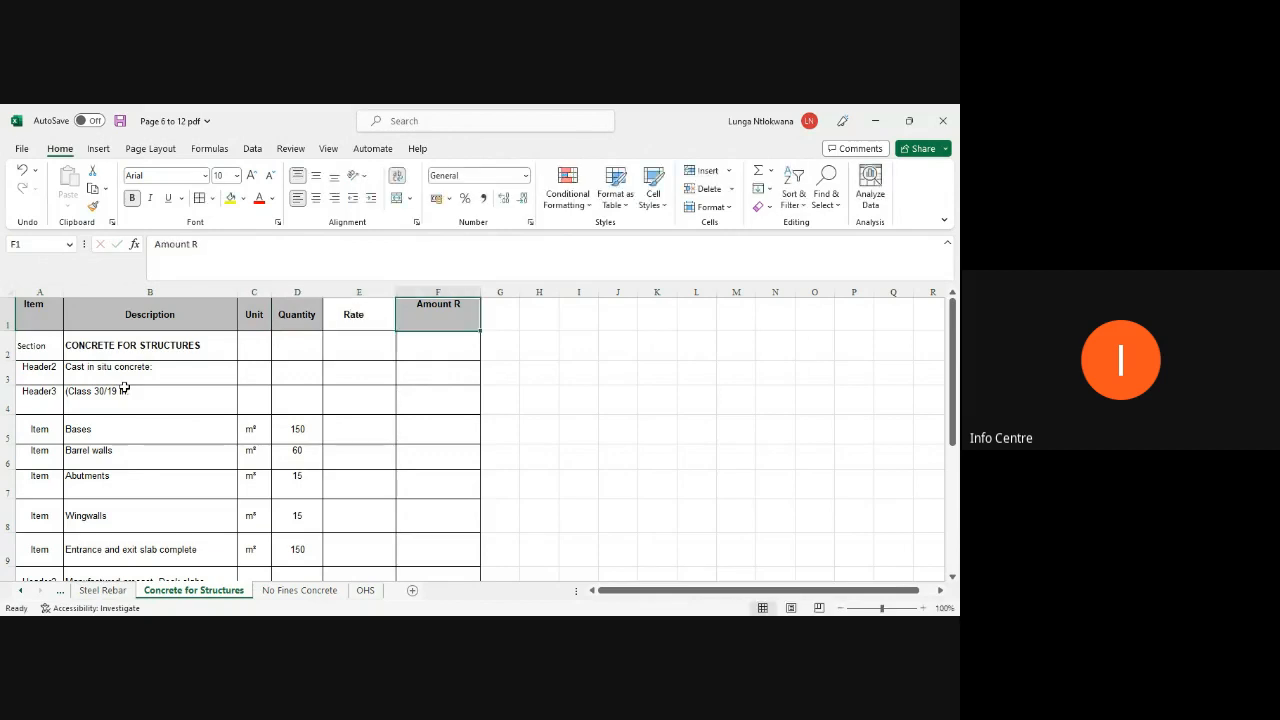
text(Amount)
key(Return)
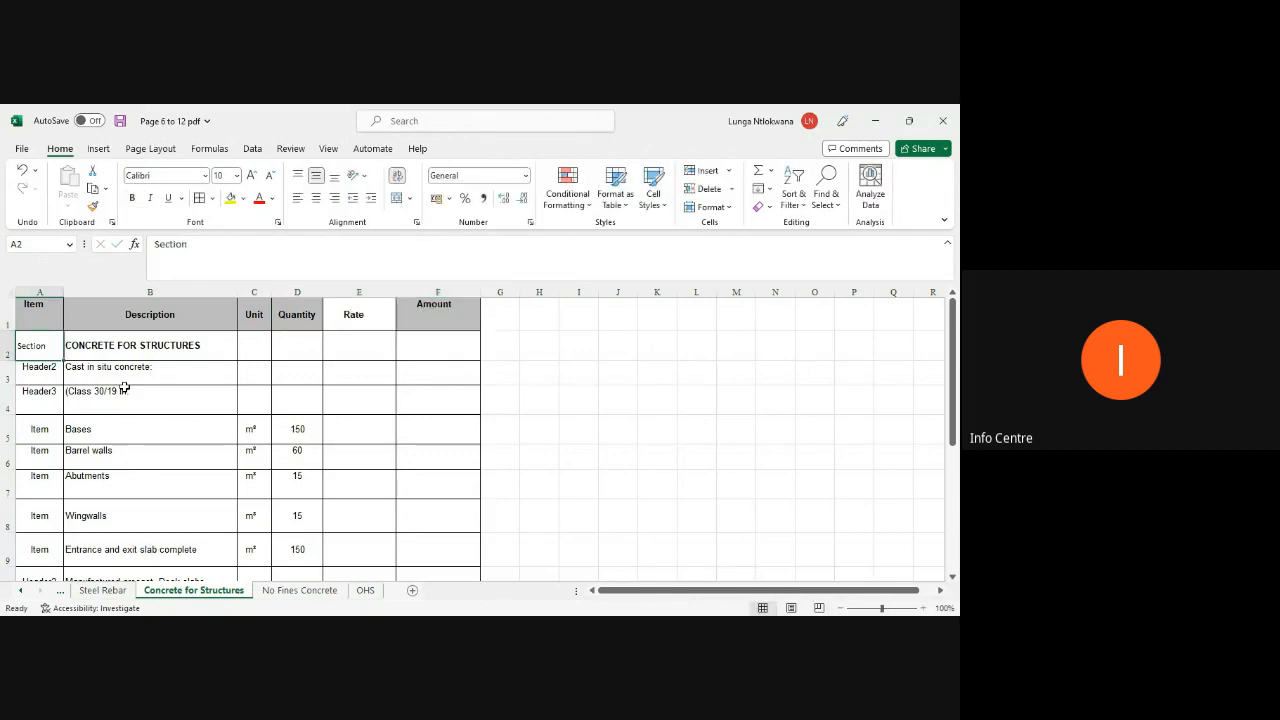
drag(11, 330, 11, 313)
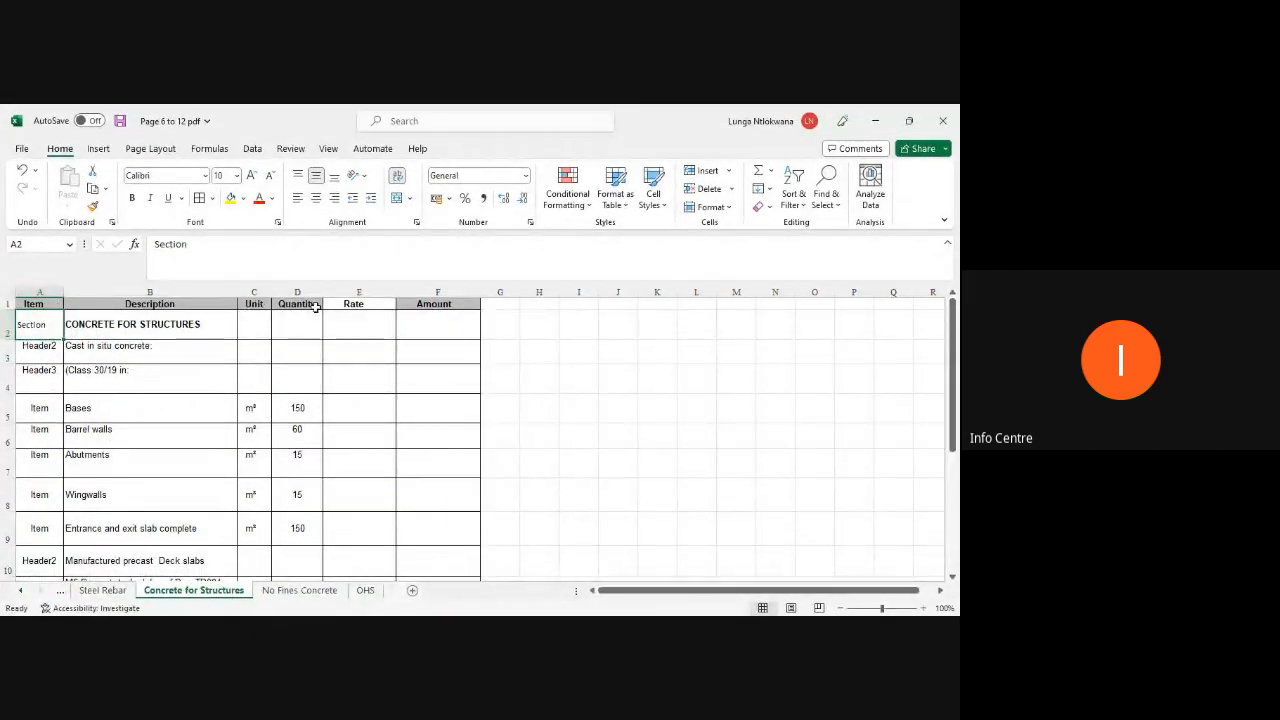
Step: Rename the No Fines Concrete column headers to Item, Rate and Amount, and reduce the header row height
click(326, 592)
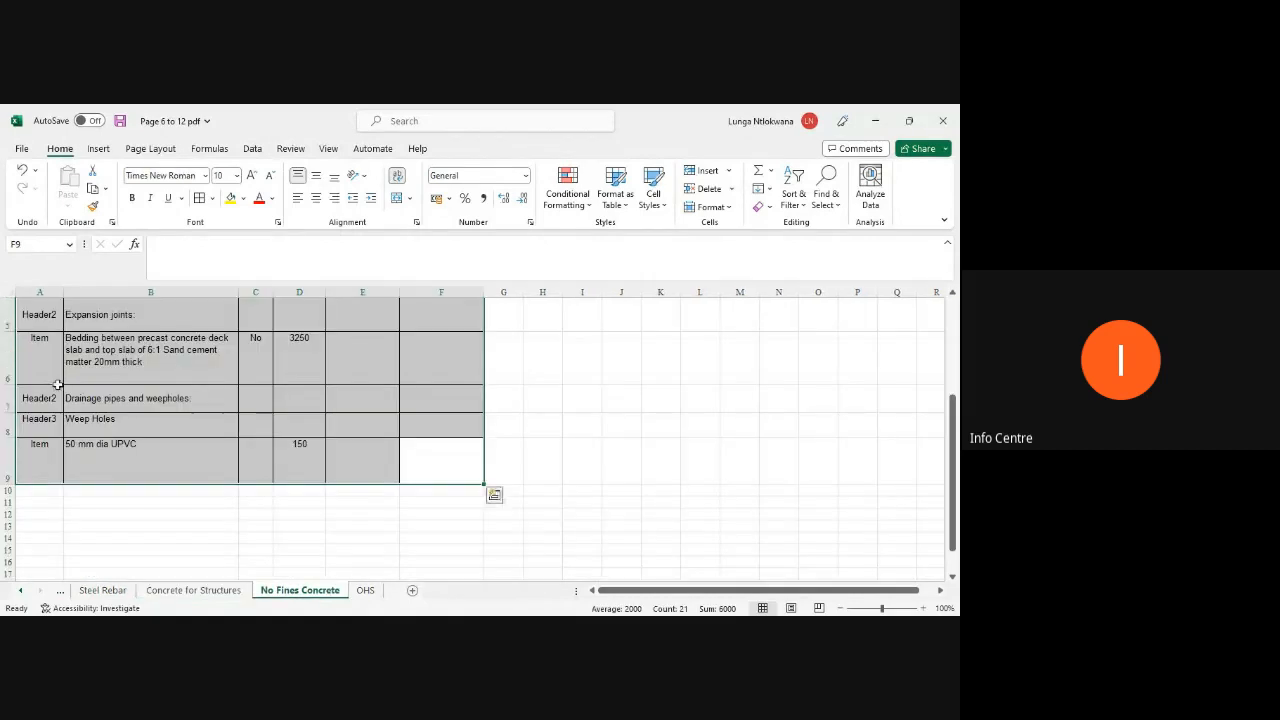
scroll(86, 350, up, 1)
scroll(86, 350, up, 1)
click(43, 312)
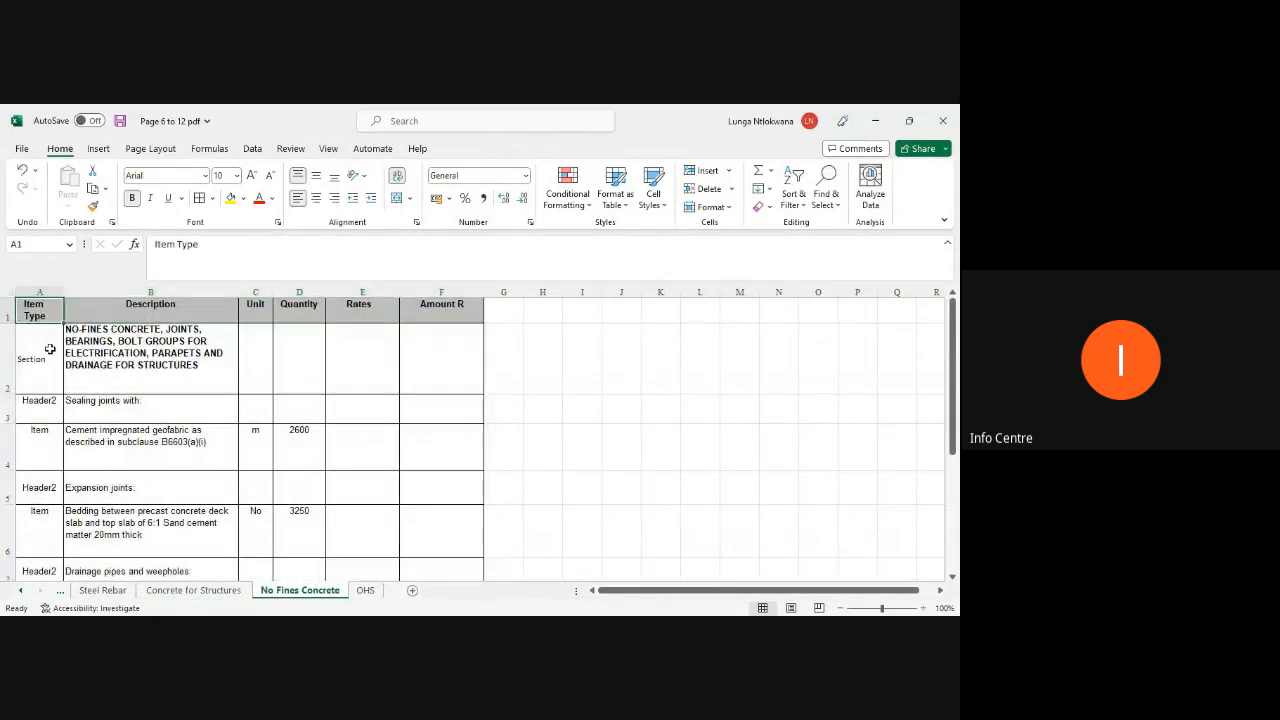
text(Item)
key(Tab)
key(Tab)
key(Tab)
key(Tab)
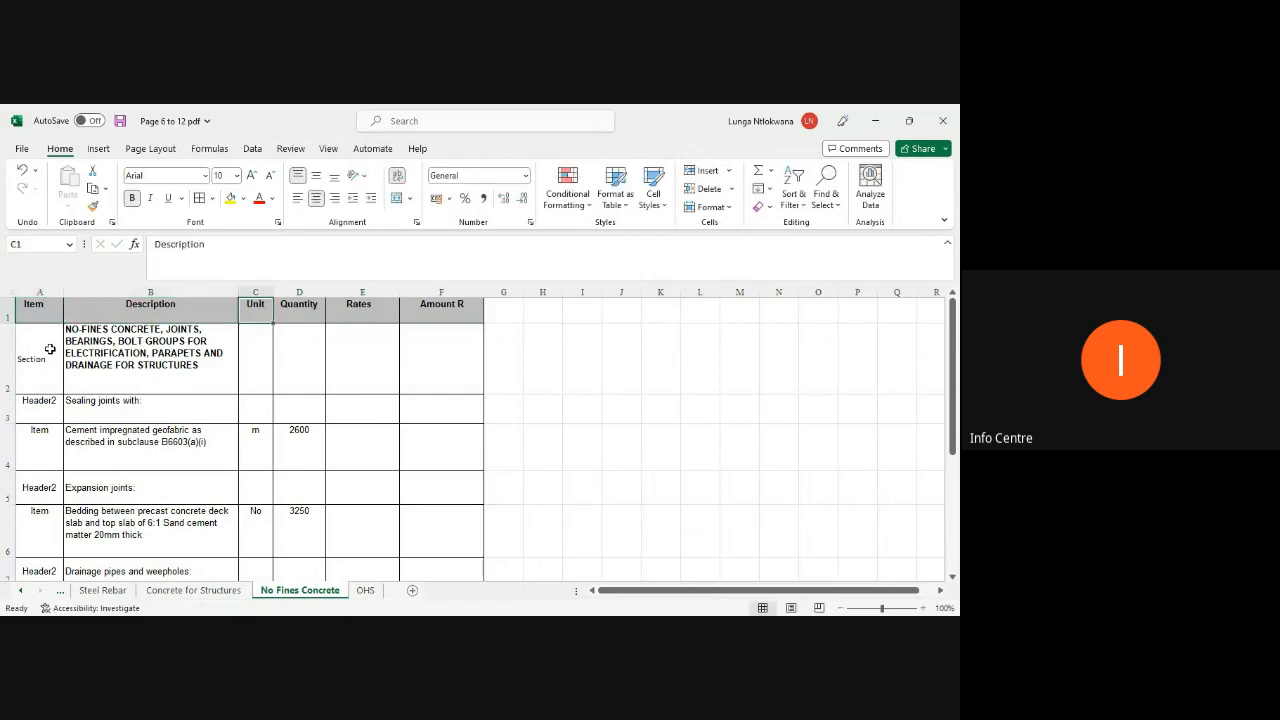
text(Rq)
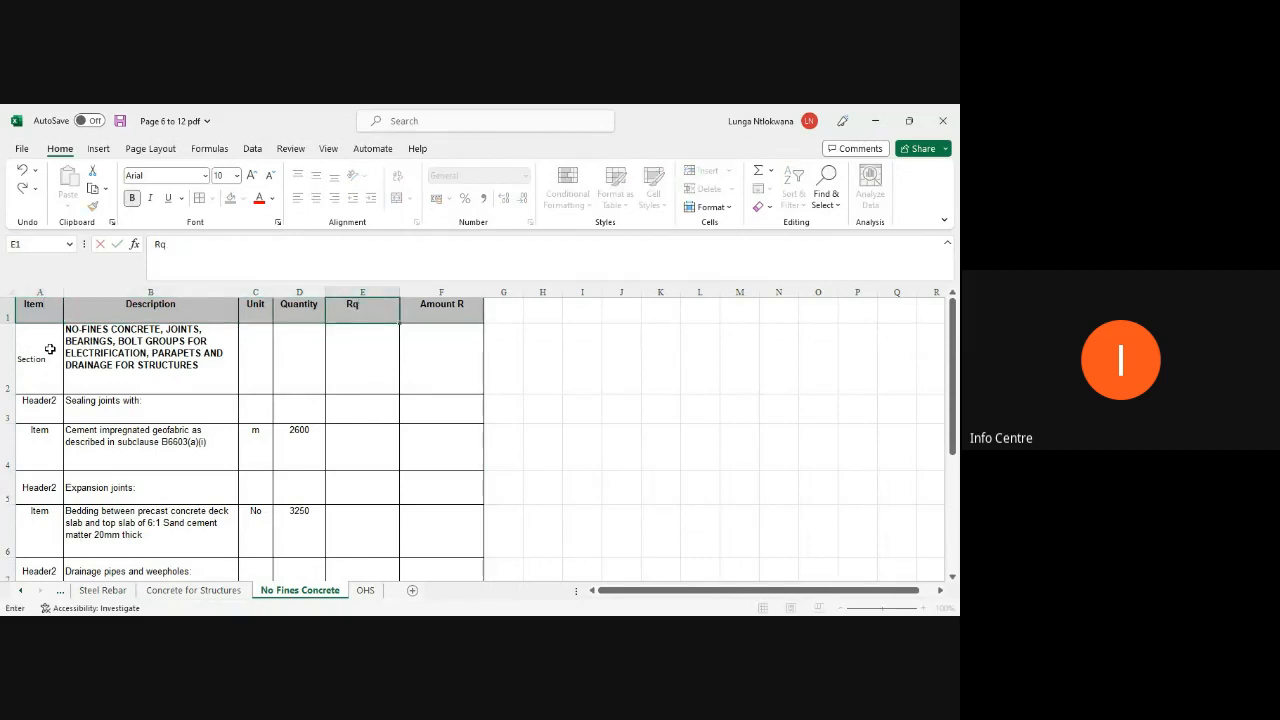
key(Tab)
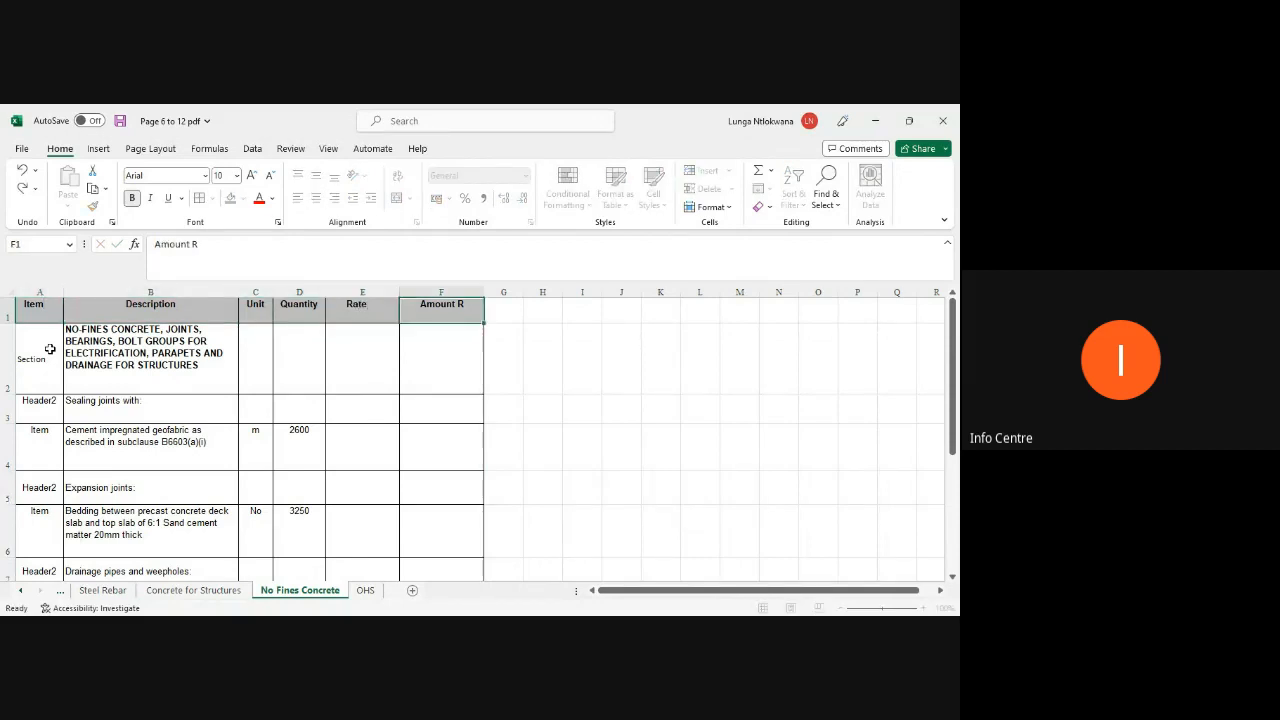
text(Am)
click(49, 348)
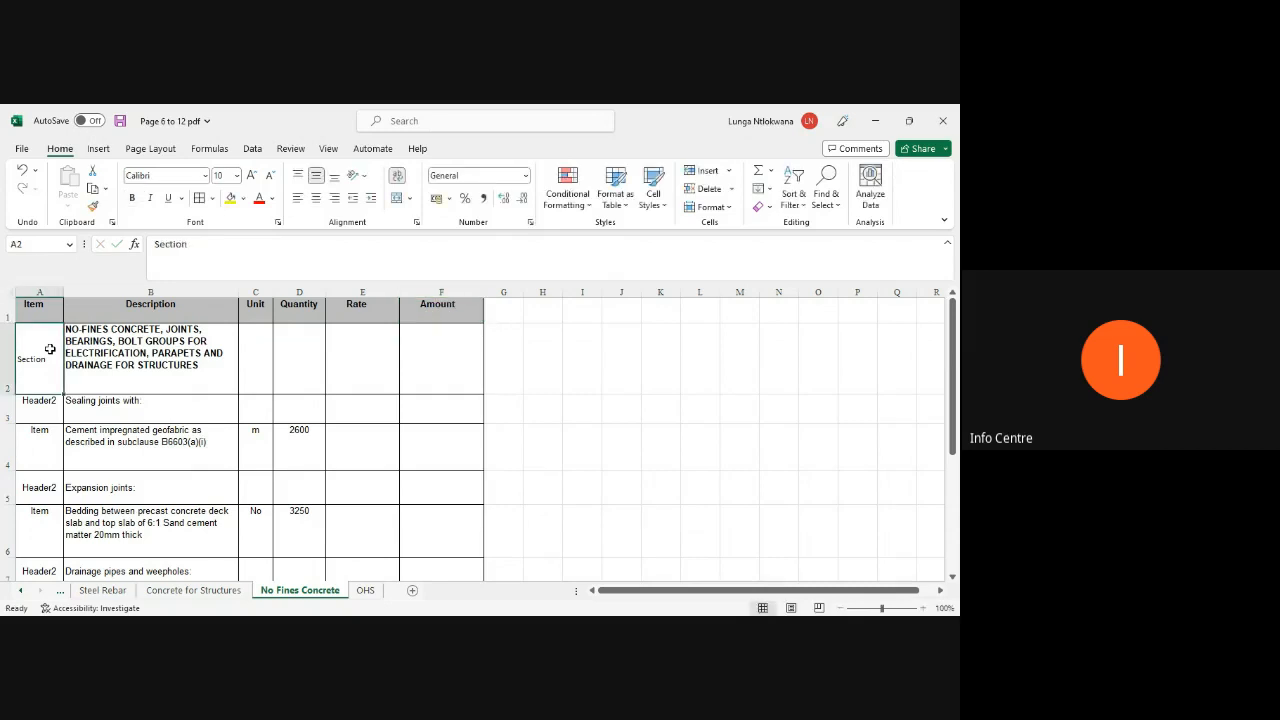
drag(7, 323, 7, 310)
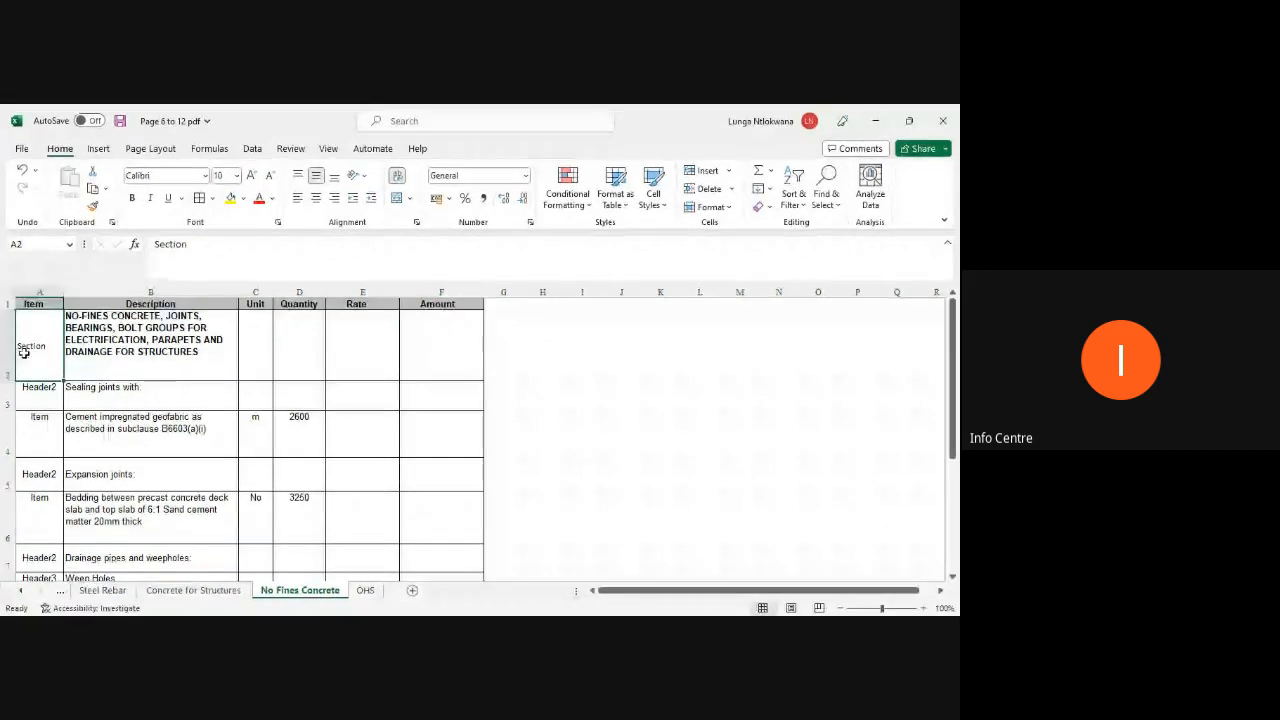
Step: Rename the OHS column headers to Item, Rate and Amount
click(364, 591)
scroll(180, 434, up, 4)
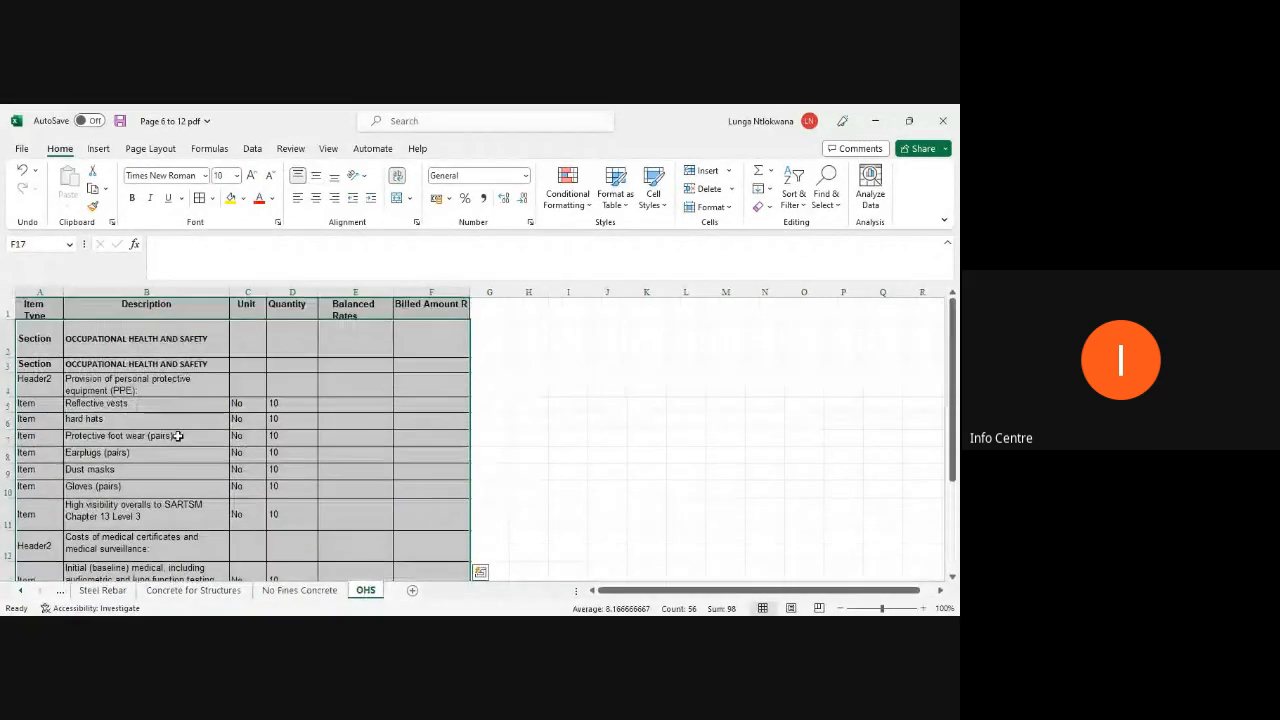
click(46, 309)
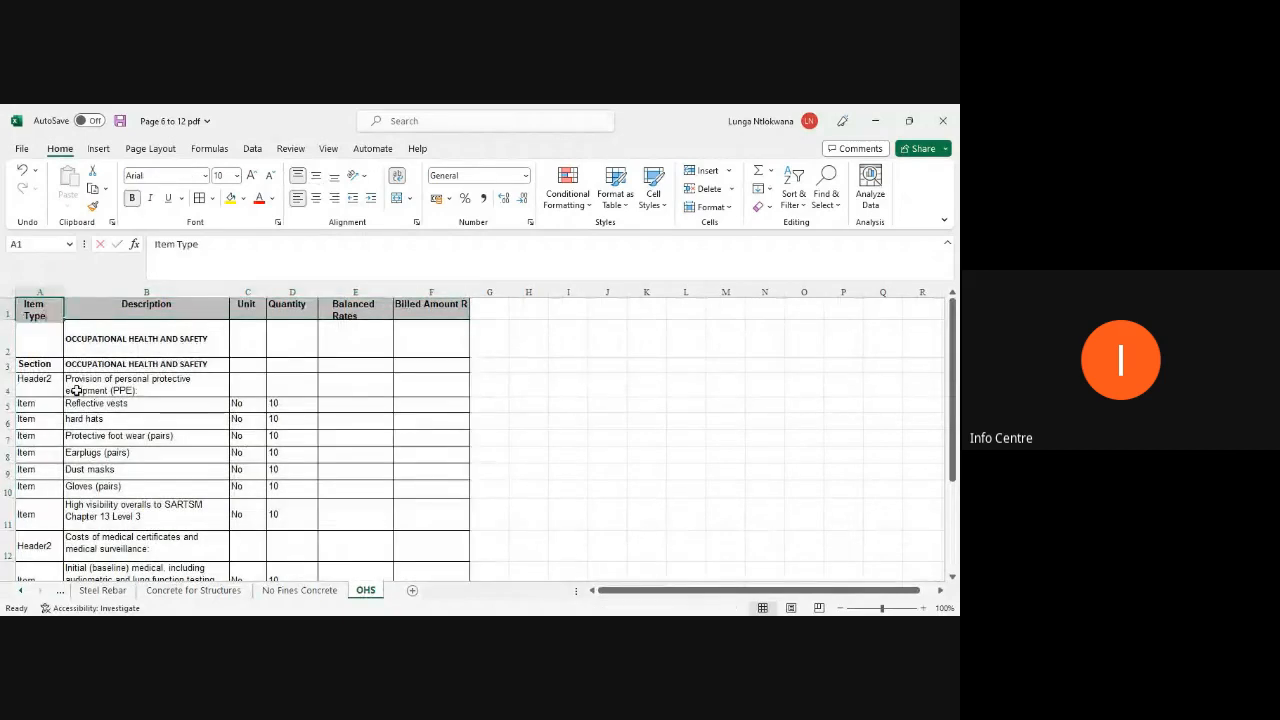
text(Item)
key(Tab)
key(Tab)
key(Tab)
key(Tab)
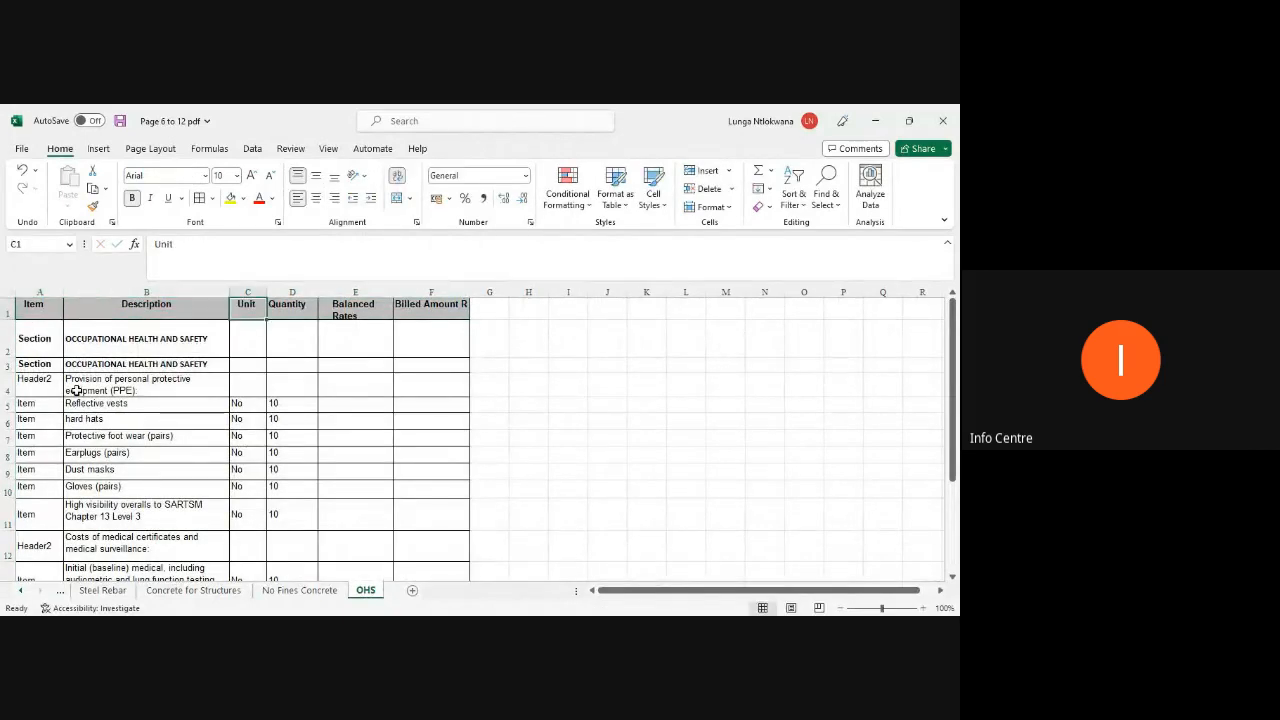
text(Ra)
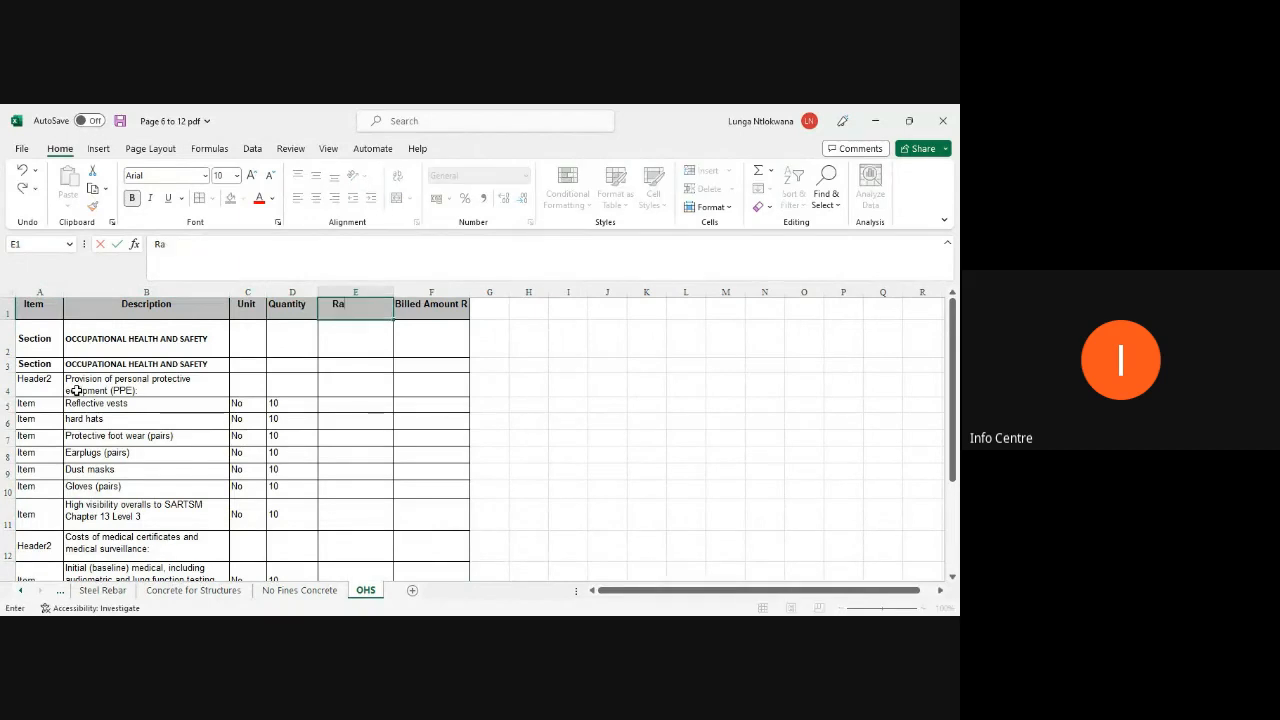
text(te)
key(Tab)
text(Am)
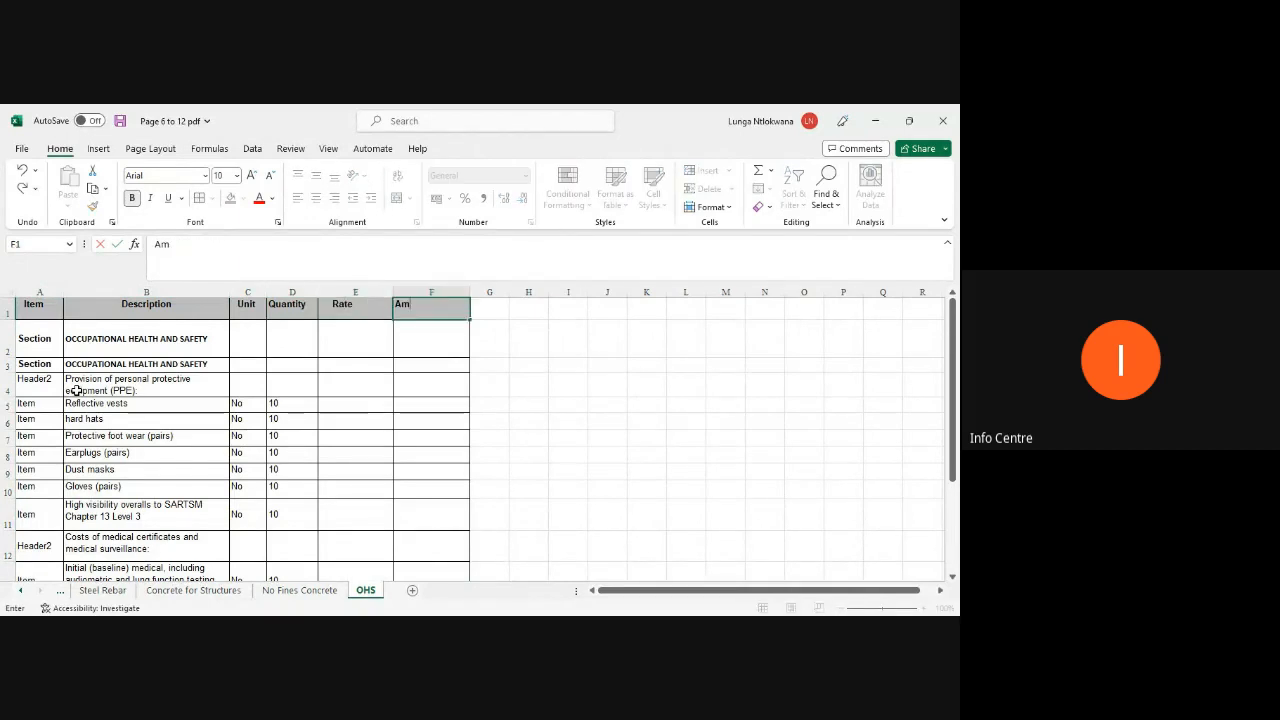
key(Return)
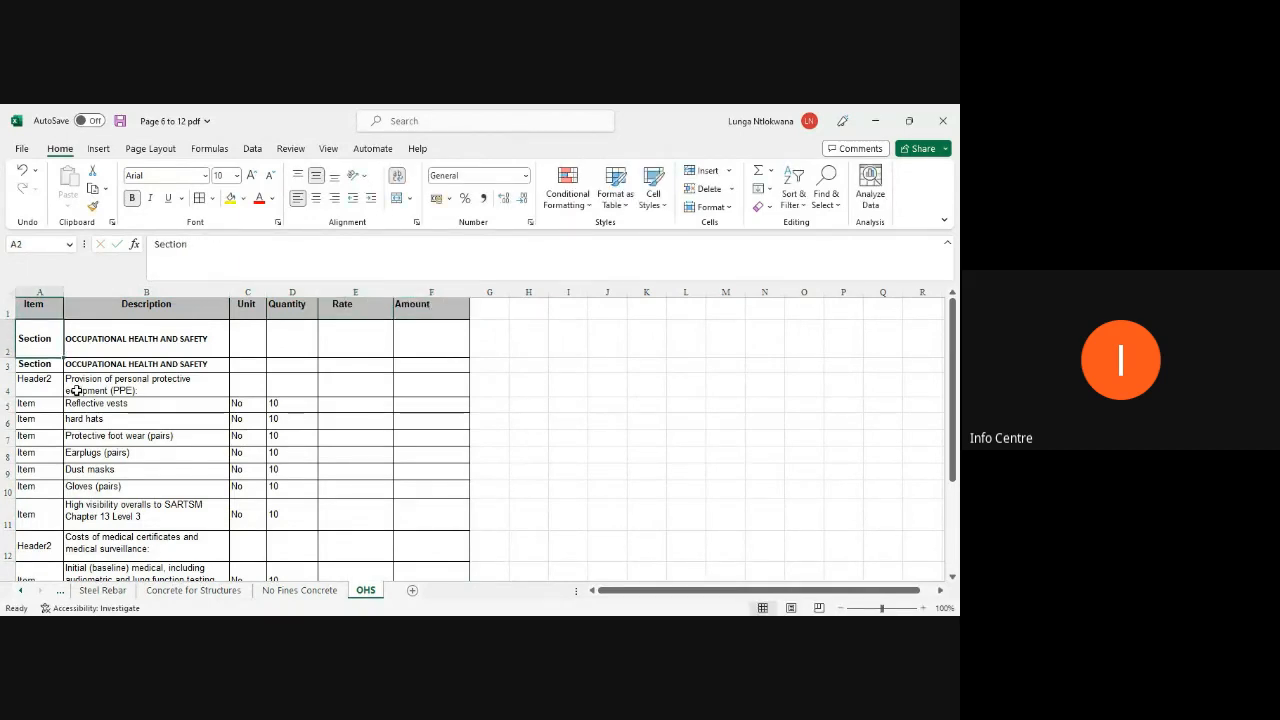
Step: Save the workbook and reduce the OHS header row height to fit
key(ctrl+s)
double_click(8, 319)
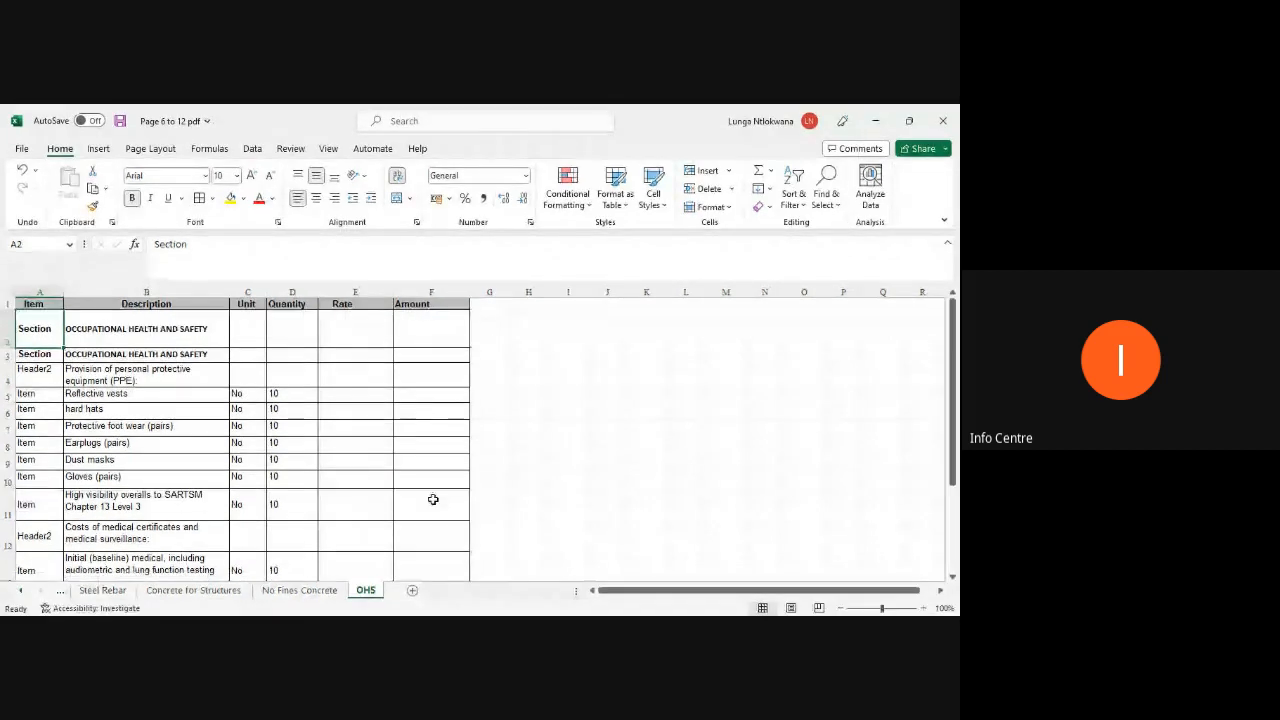
click(512, 495)
scroll(486, 486, down, 2)
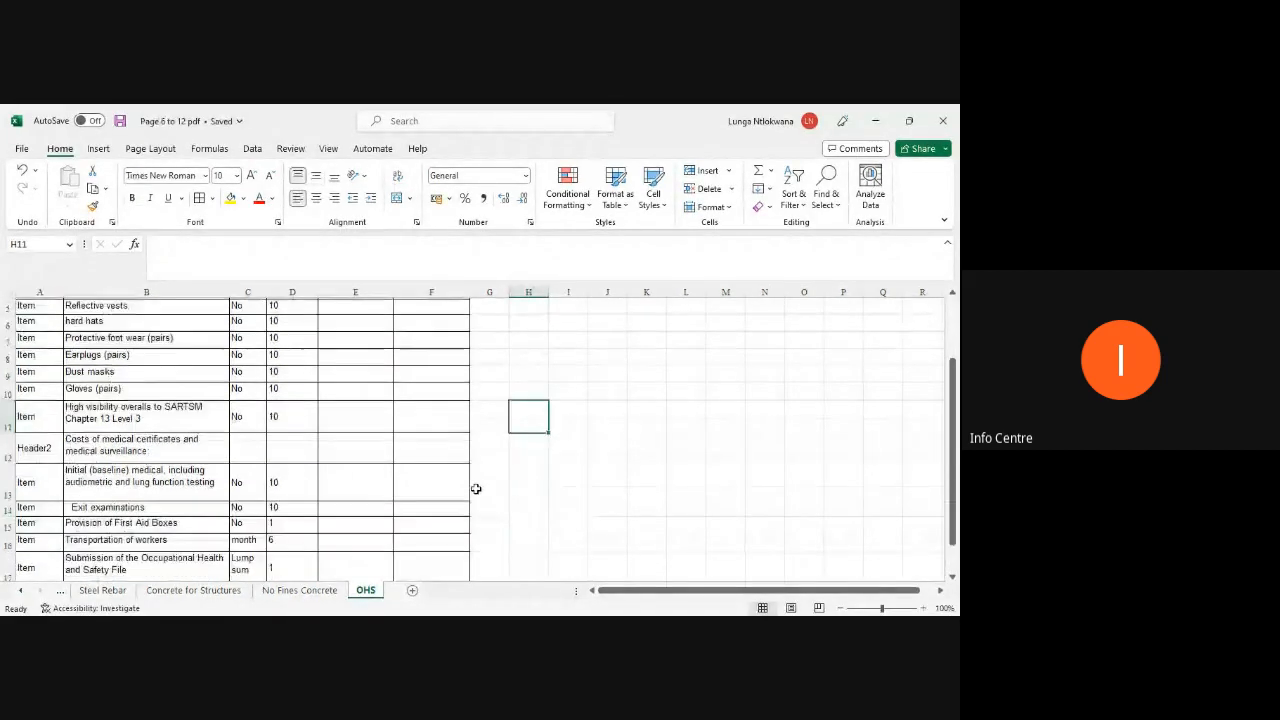
scroll(476, 489, down, 2)
scroll(476, 489, up, 4)
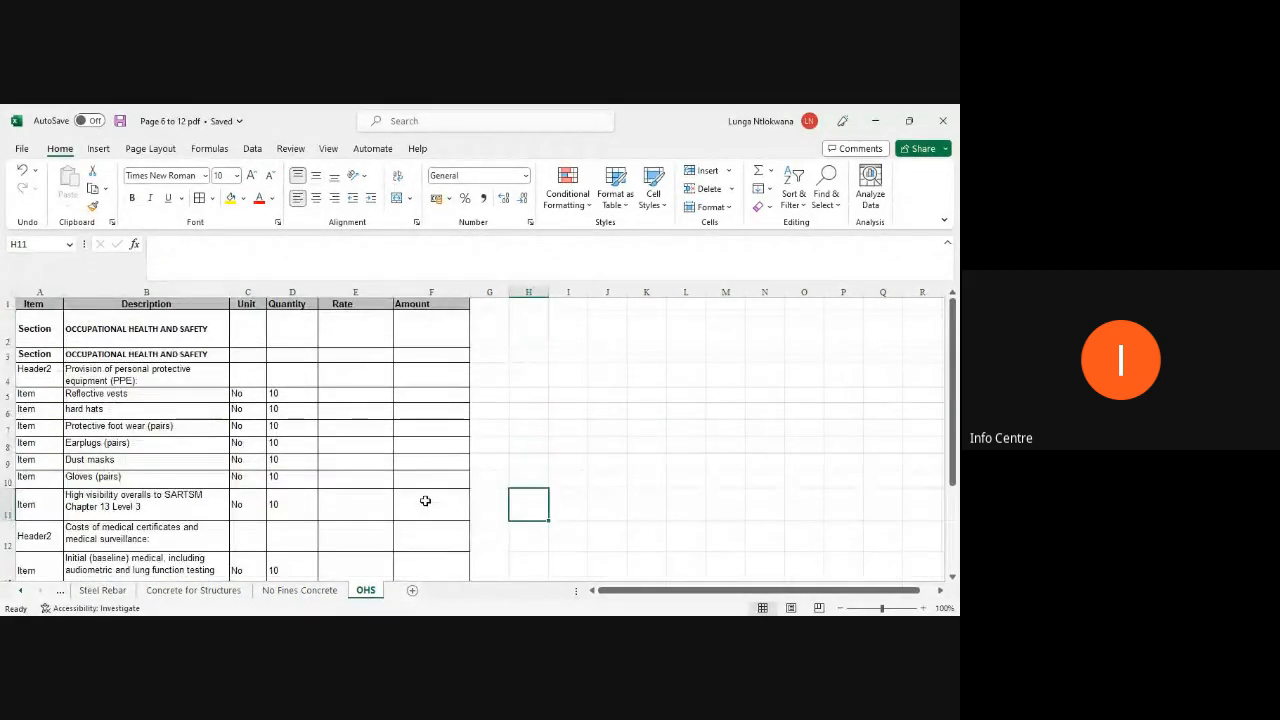
Step: Save the workbook as Formatted Excel PDF in the Converting tests folder and close Excel
click(300, 590)
click(194, 590)
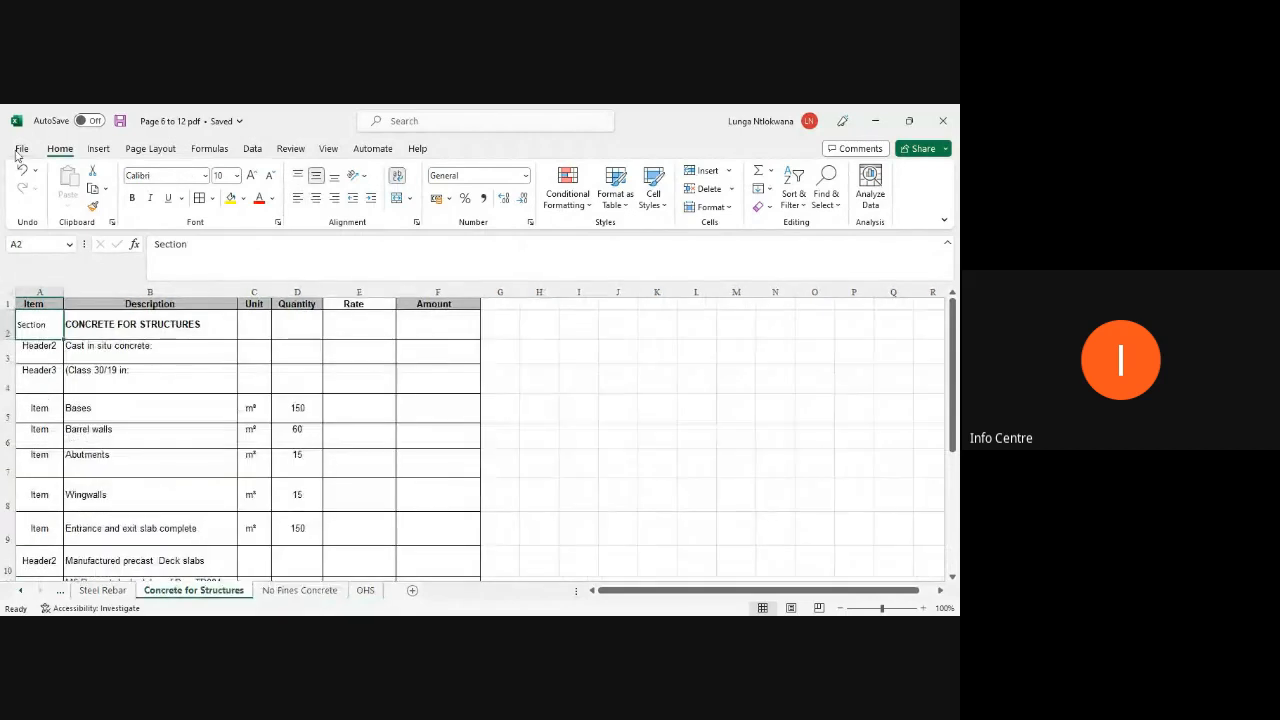
click(19, 151)
click(46, 337)
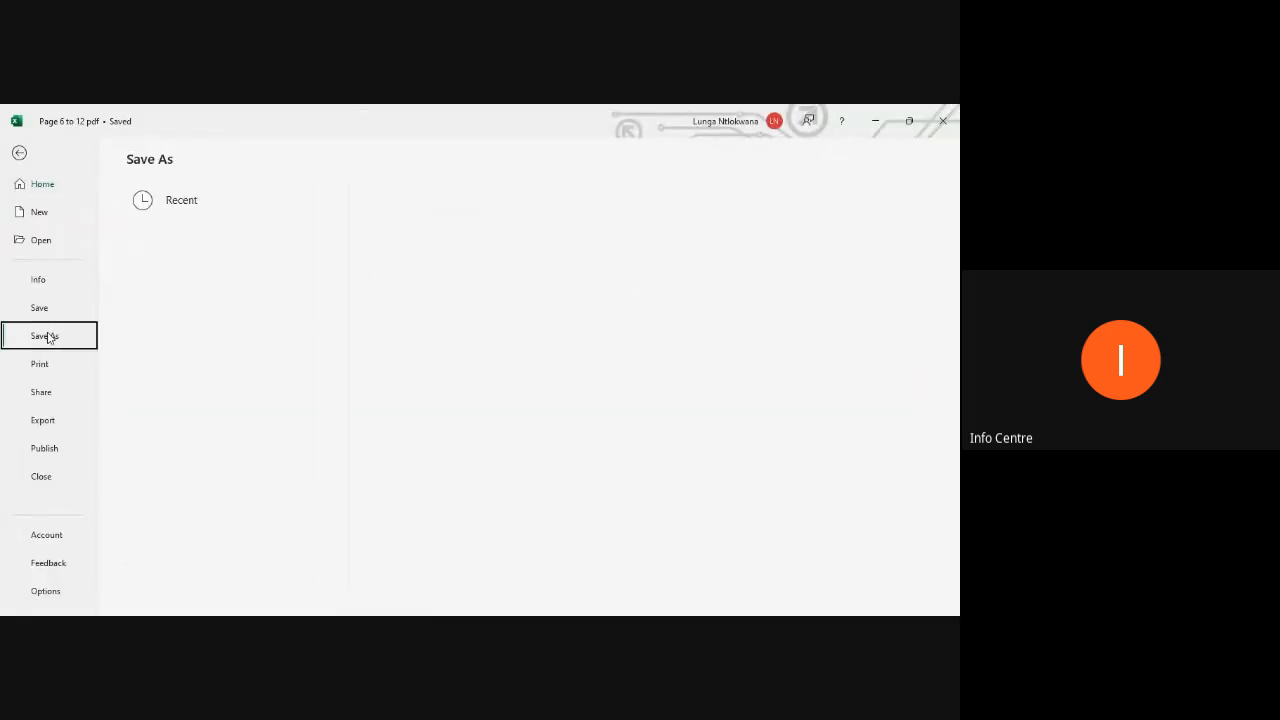
click(166, 441)
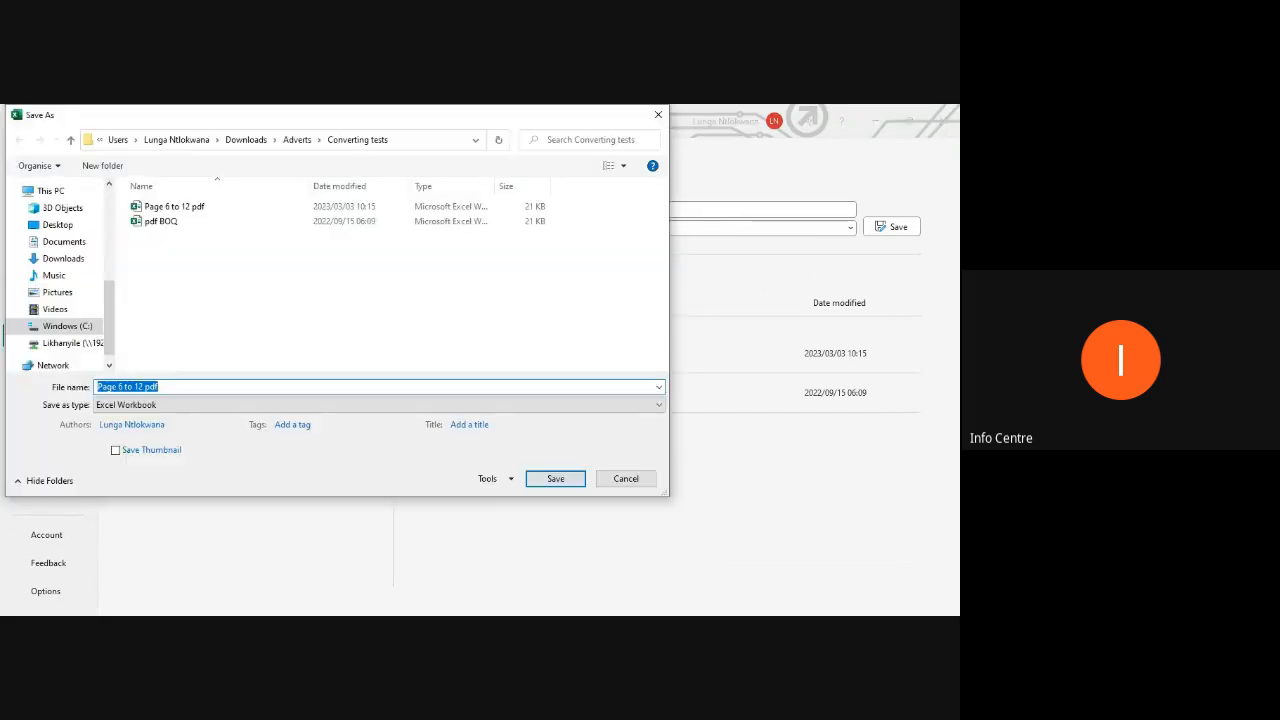
text(Formatted Excel PDF)
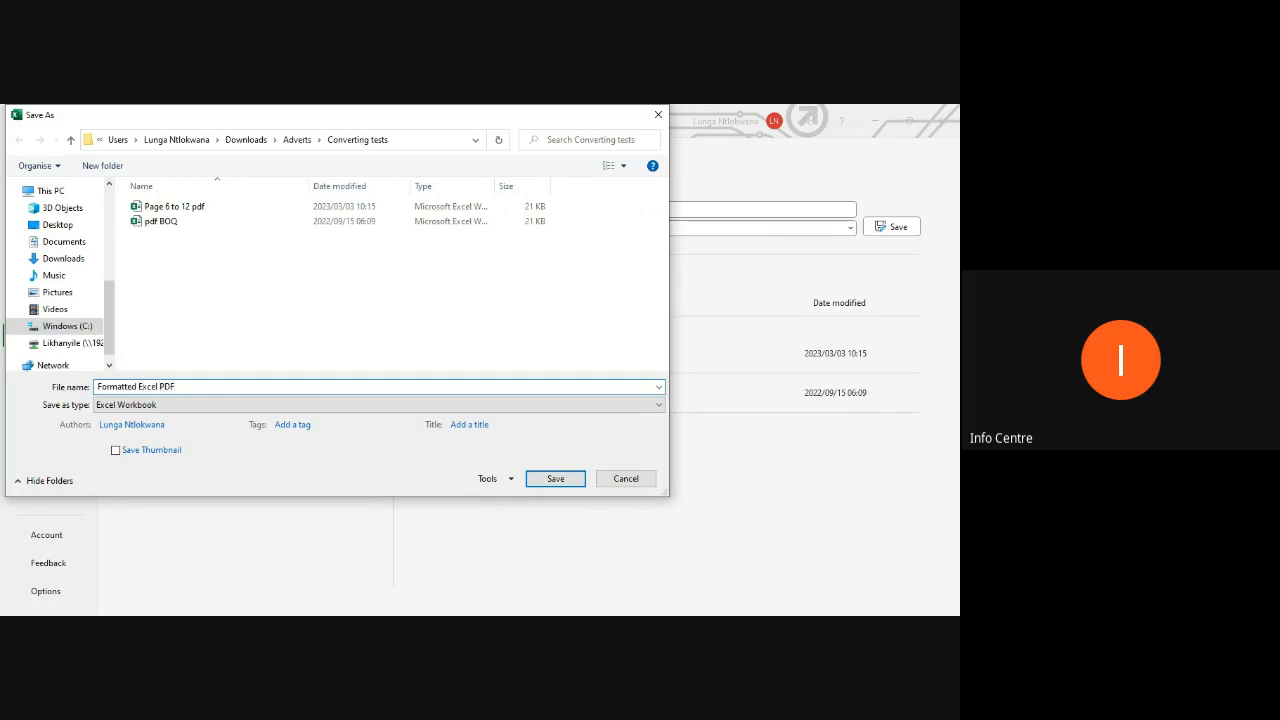
click(540, 480)
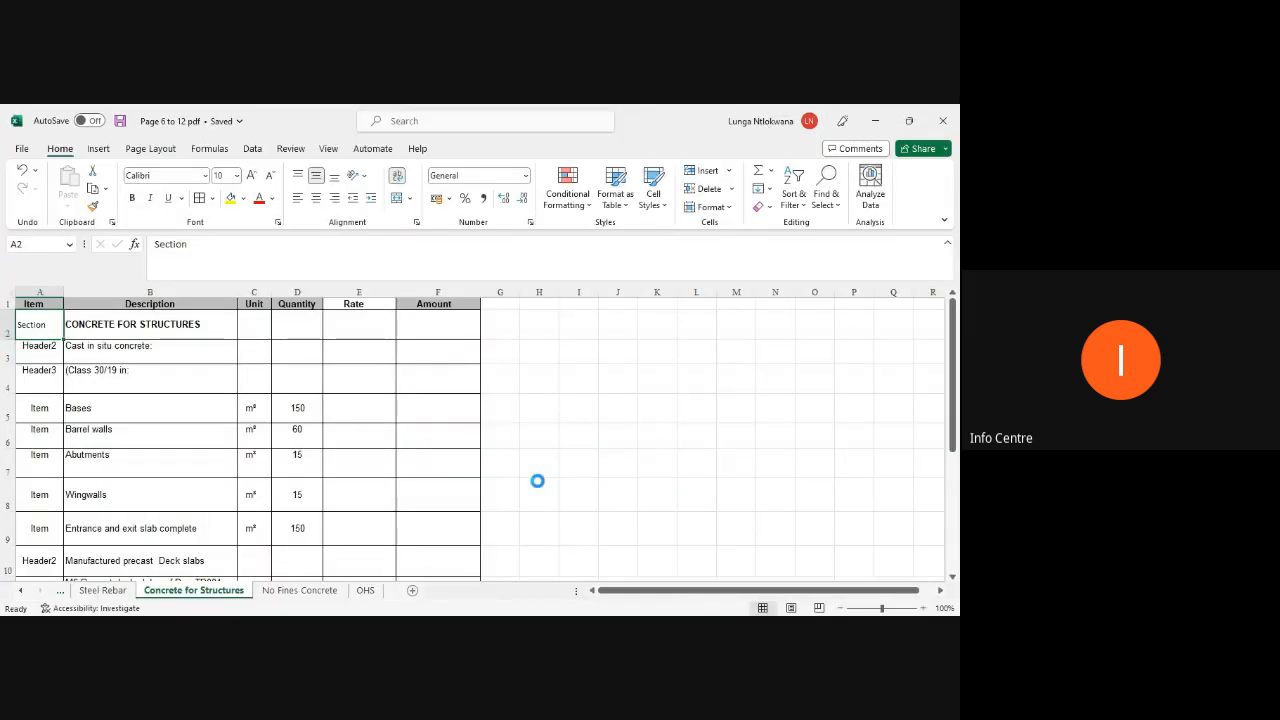
click(533, 488)
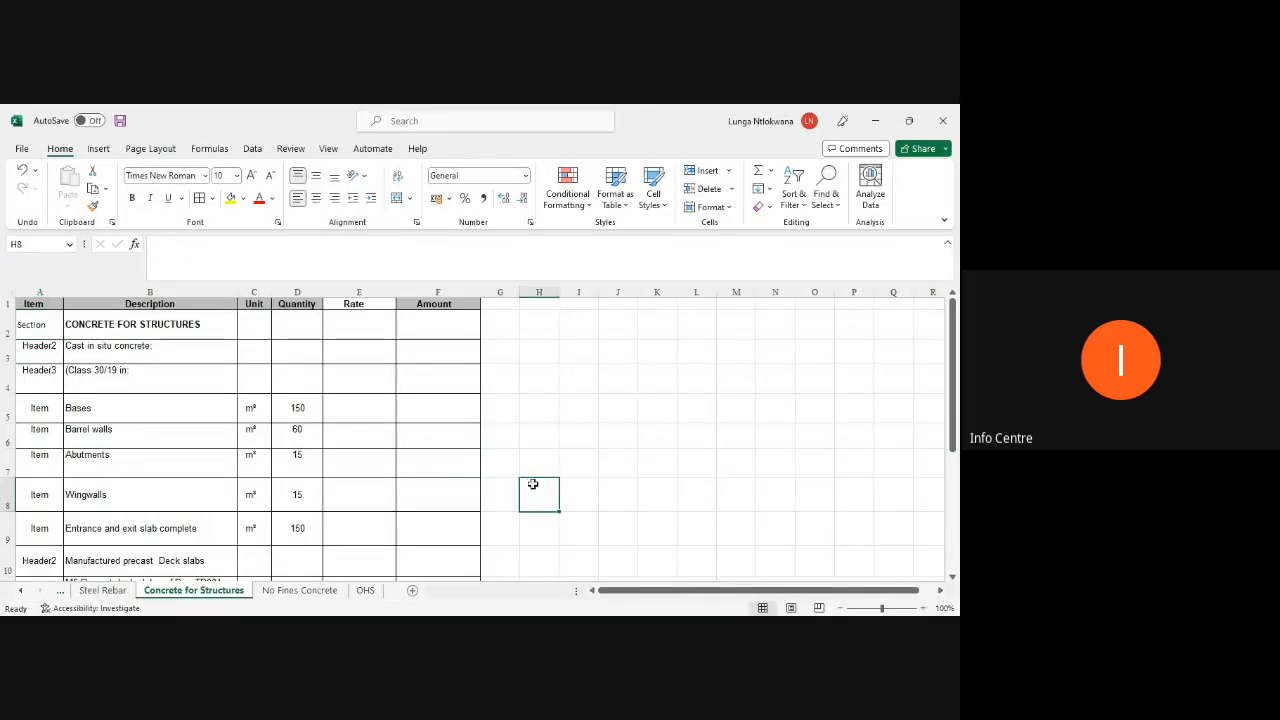
click(940, 120)
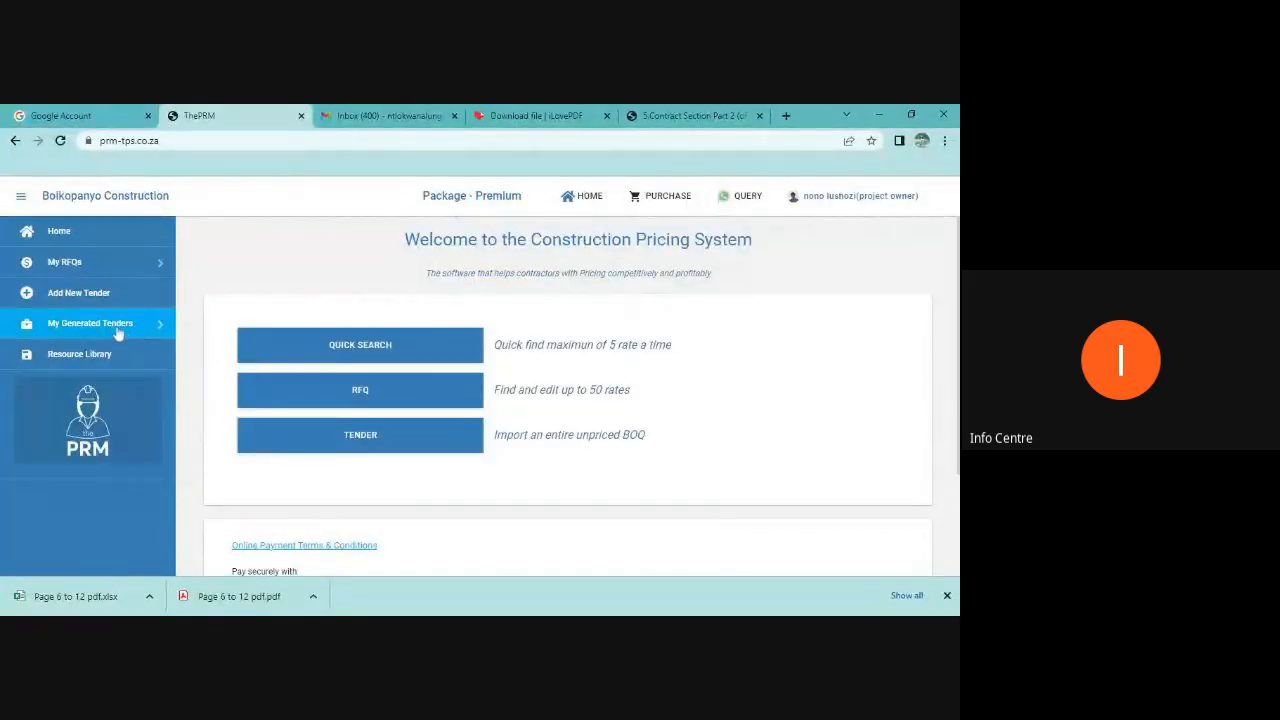
Step: Open the active generated tenders and resume pricing the Small Culvert Structures tender
click(118, 330)
click(75, 362)
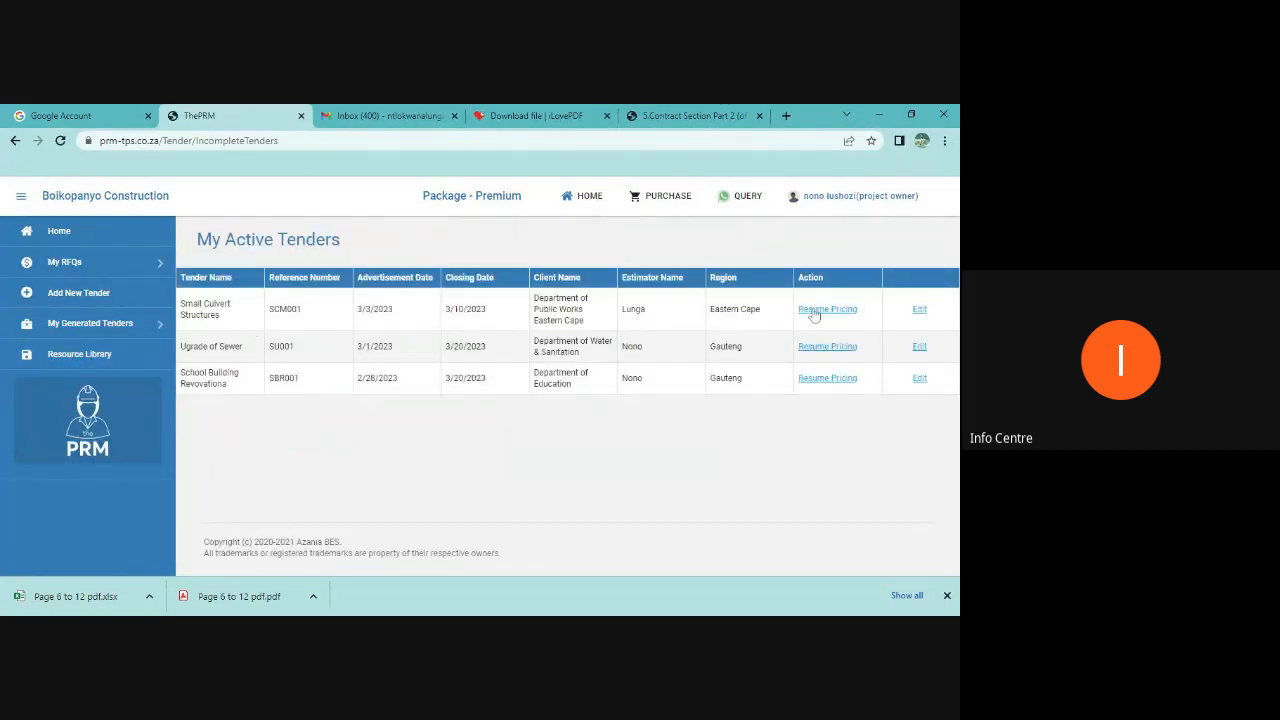
click(815, 312)
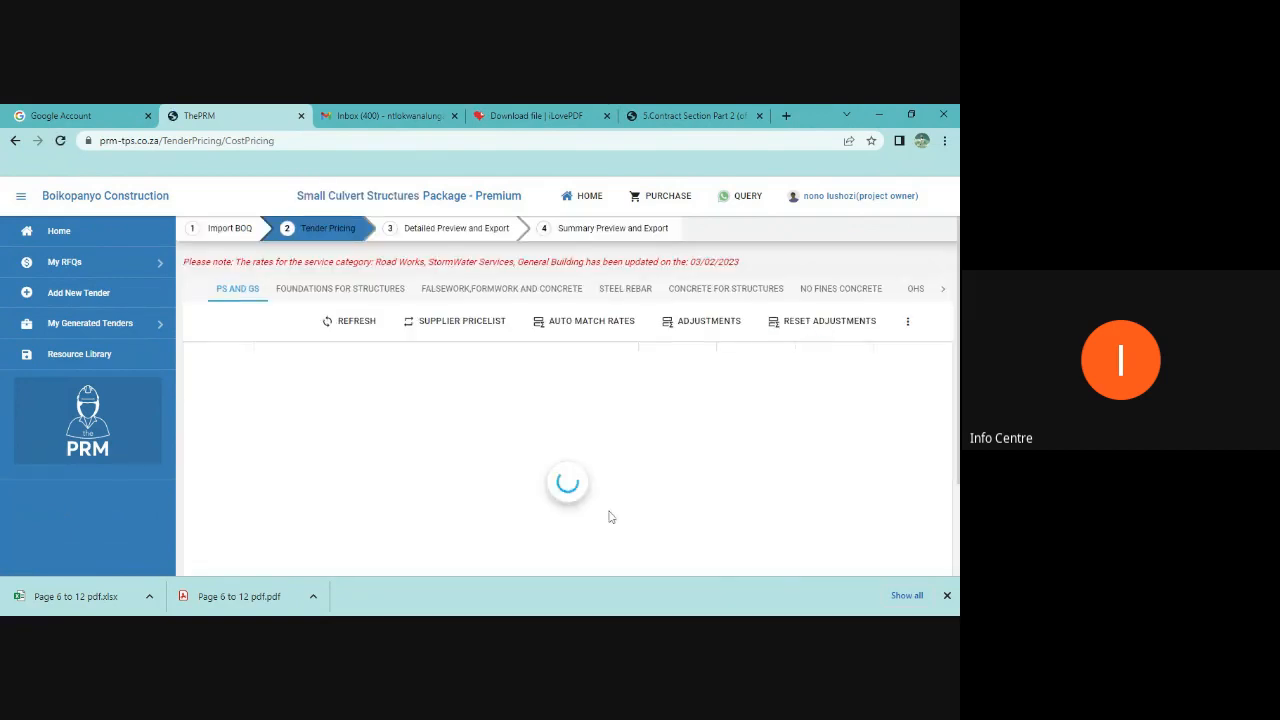